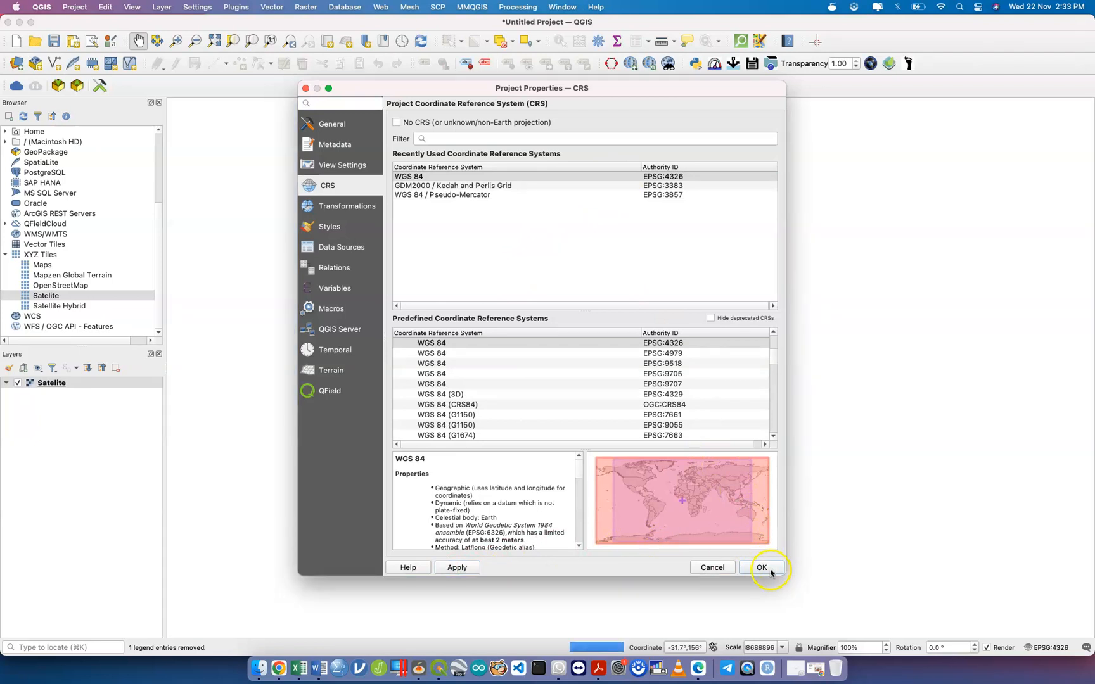
# Keep WGS 84 (EPSG:4326) as the project CRS, then check the Wi-Fi connection.
pyautogui.click(761, 567)
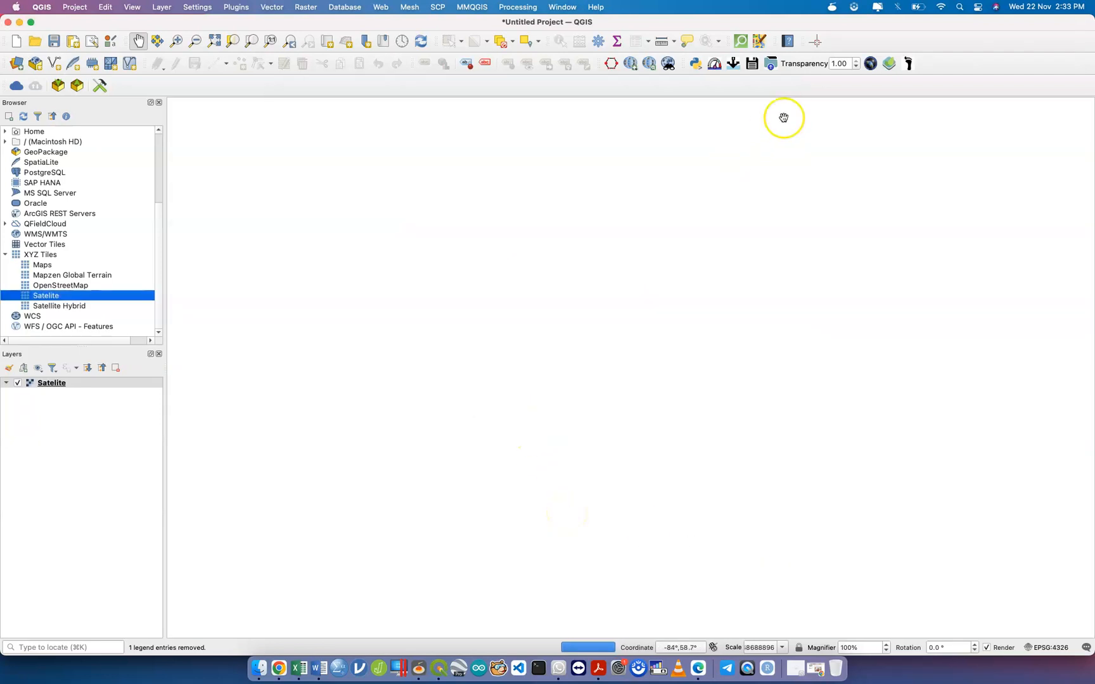
pyautogui.click(942, 8)
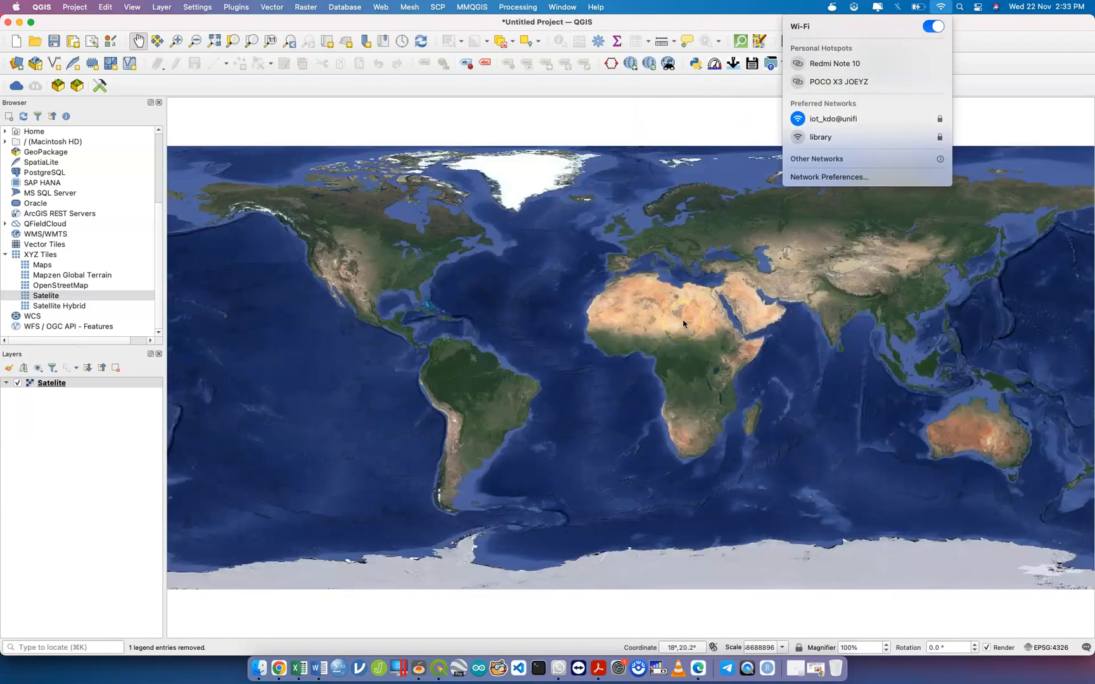
pyautogui.click(93, 408)
pyautogui.click(160, 8)
pyautogui.moveTo(177, 37)
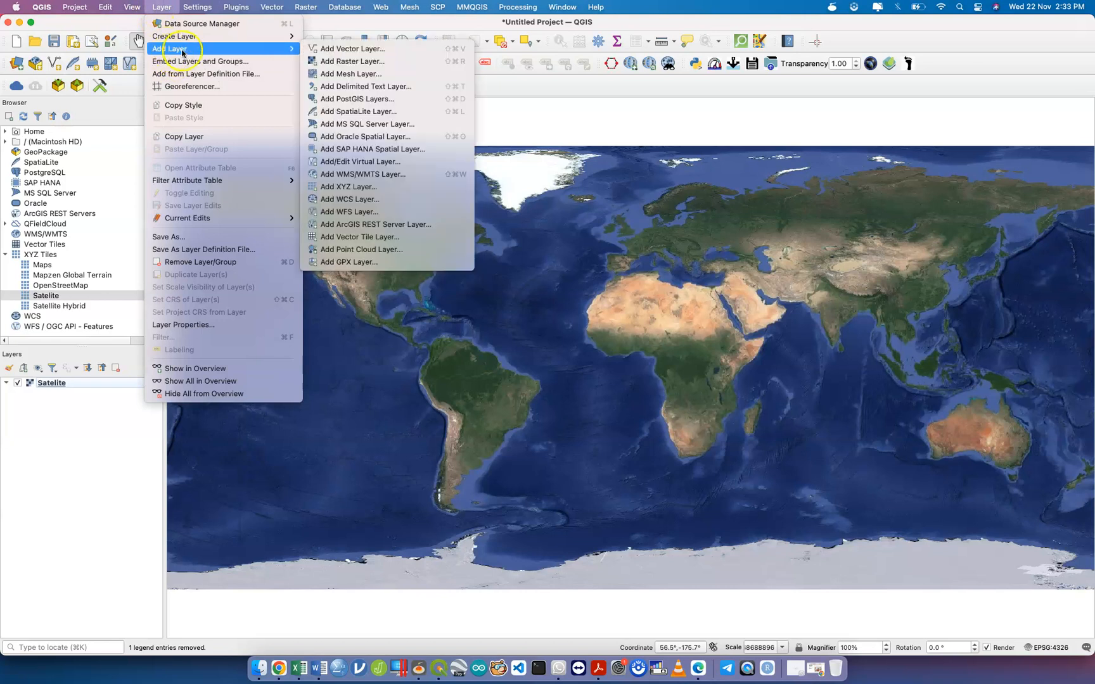
# Load Case 2019 Edit 9.11.2019.csv into the Delimited Text import dialog.
pyautogui.click(375, 87)
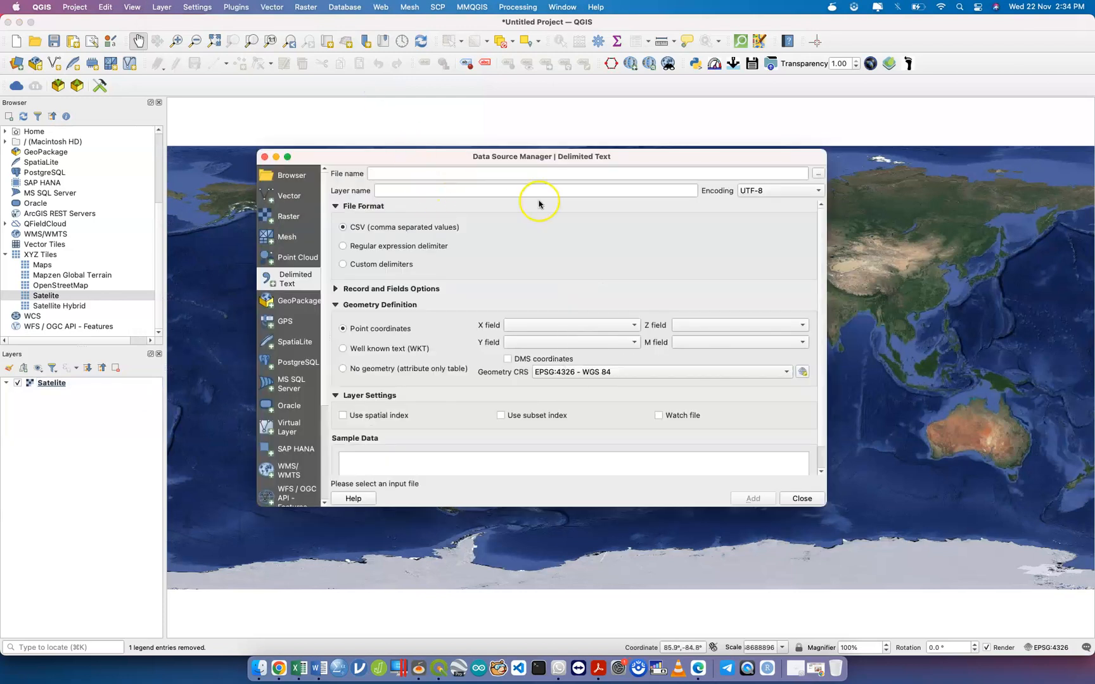
pyautogui.click(819, 179)
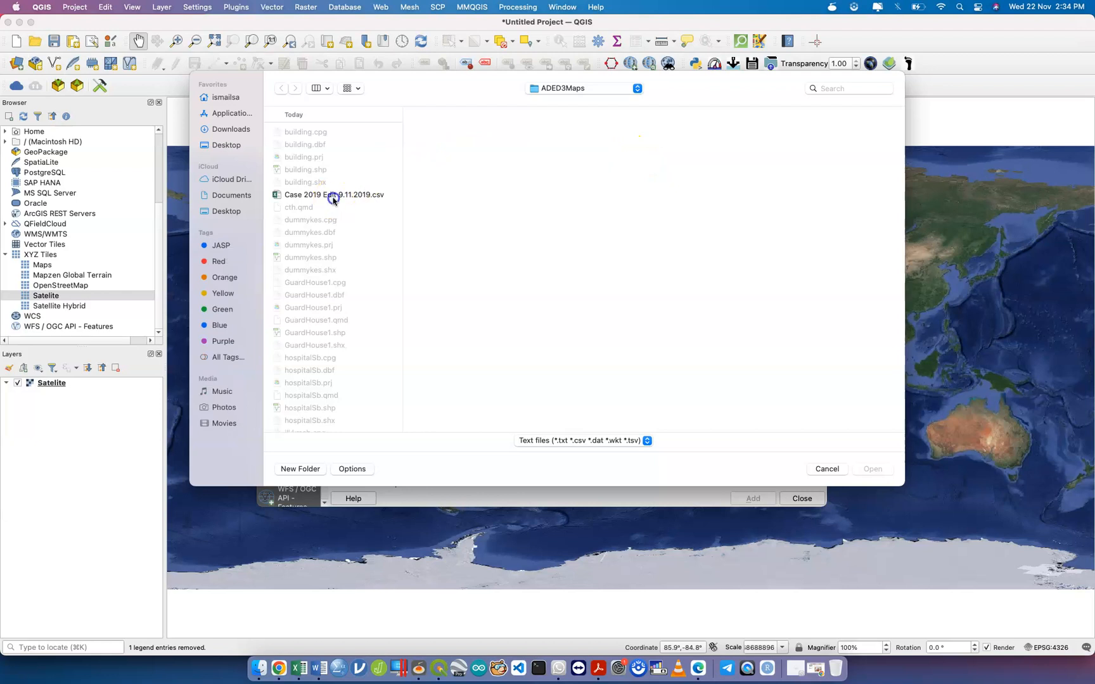
pyautogui.click(334, 199)
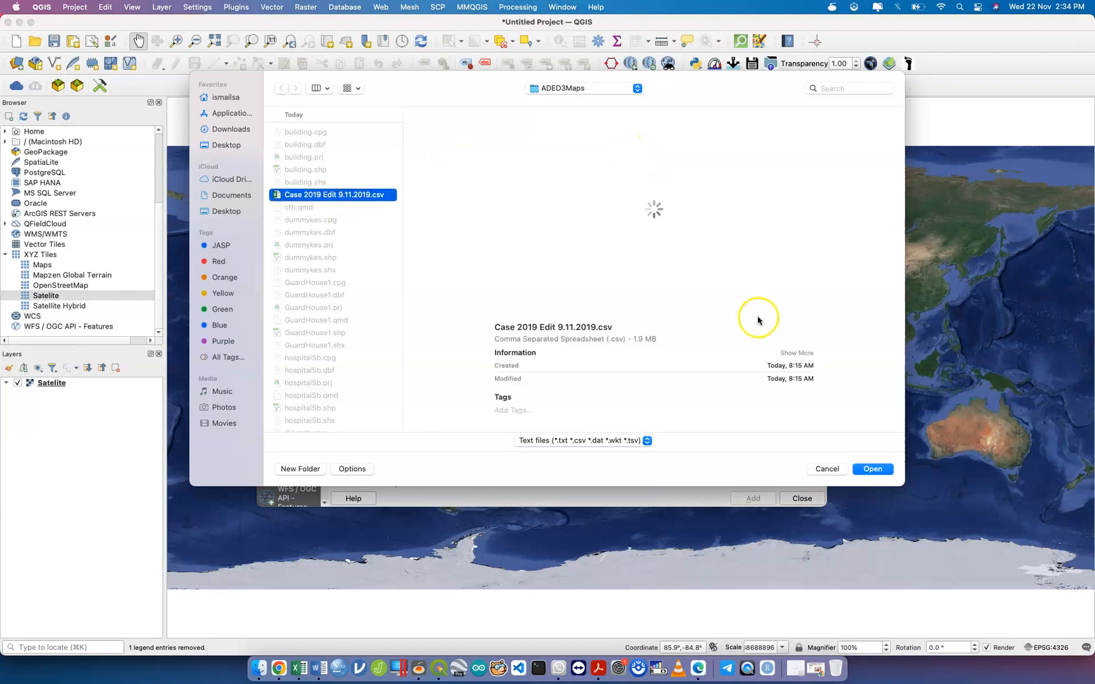
pyautogui.click(874, 469)
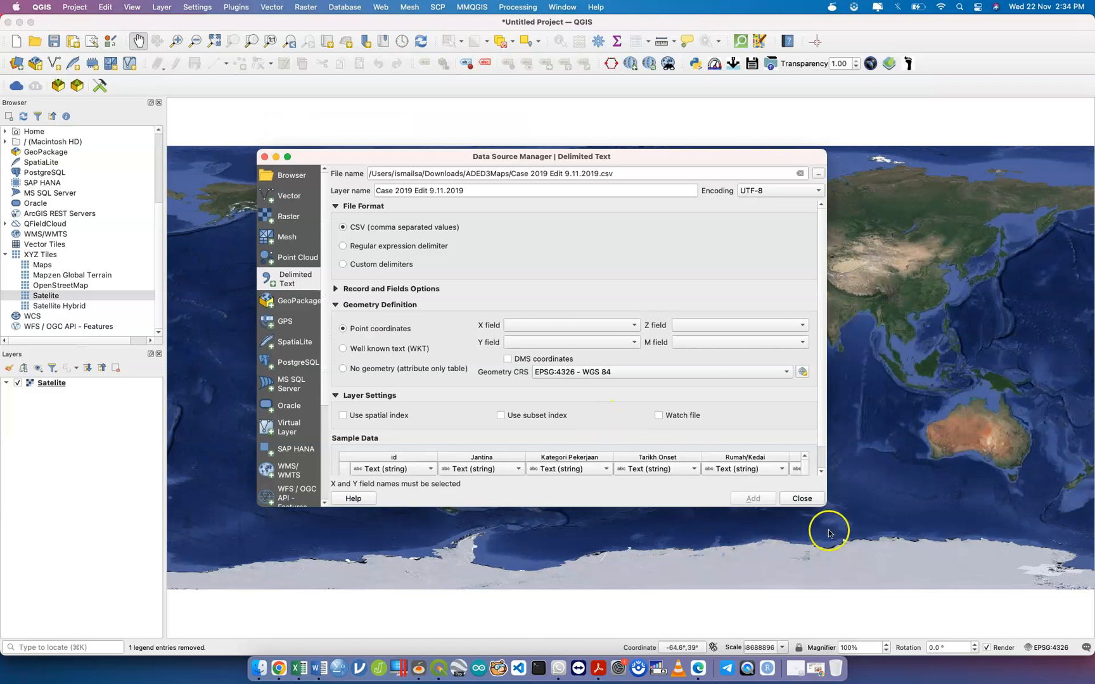
# Set point geometry to X = Latitud (ISO), Y = Lngitud (ISO), CRS EPSG:4326 - WGS 84.
pyautogui.moveTo(908, 549); pyautogui.dragTo(1067, 649)
pyautogui.click(556, 323)
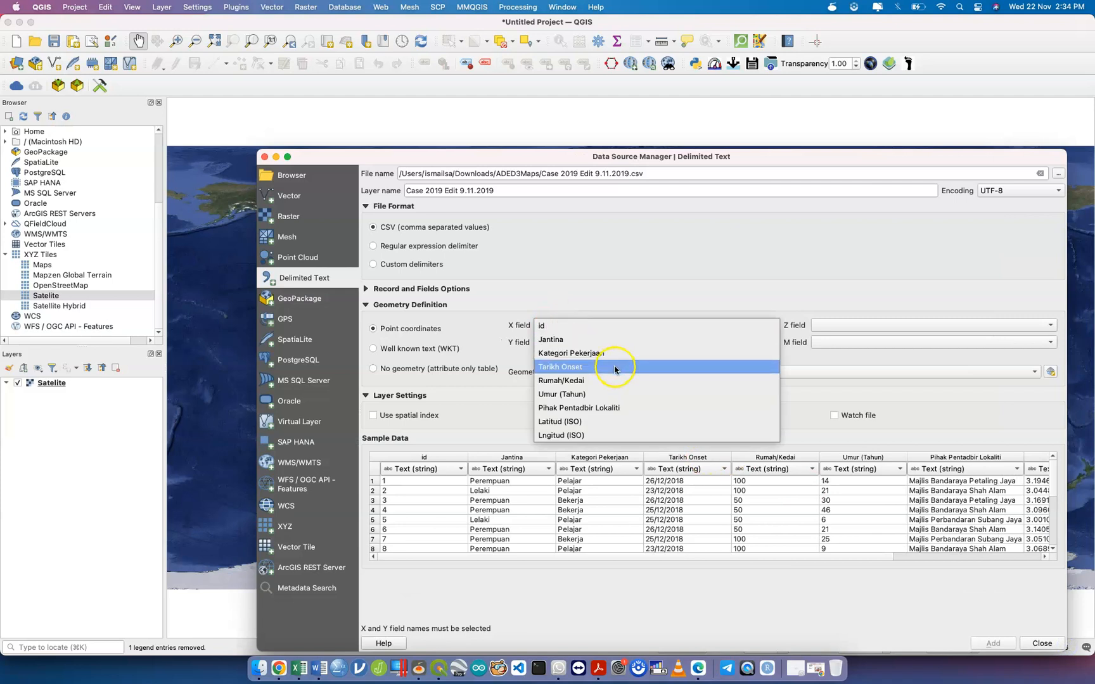
pyautogui.click(615, 419)
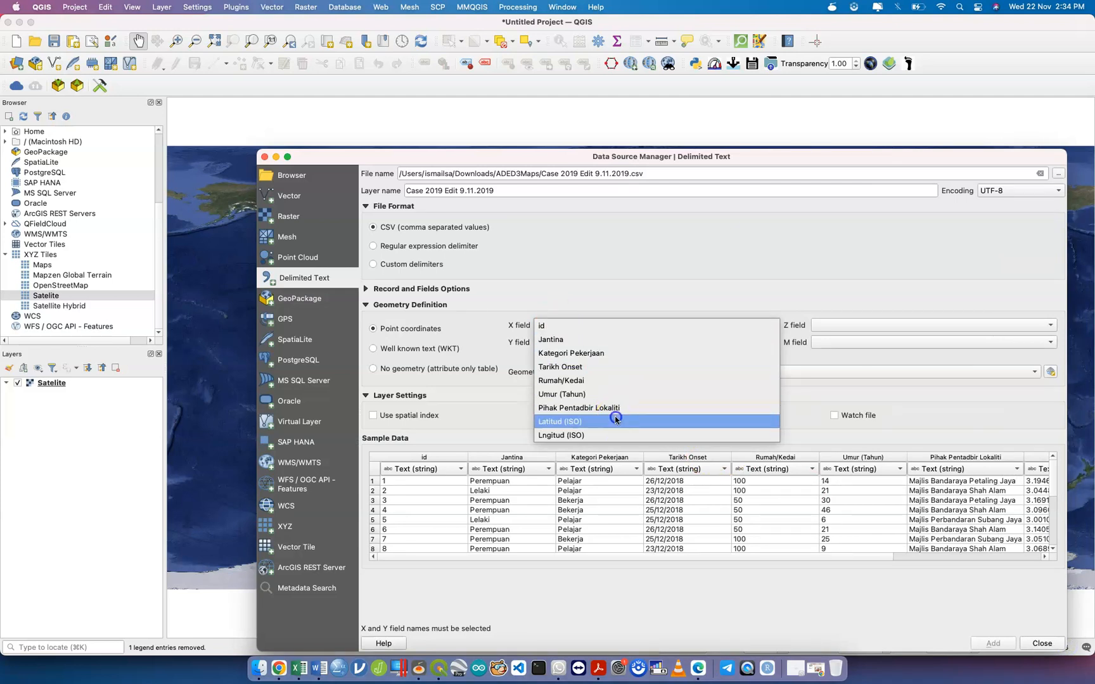
pyautogui.click(584, 343)
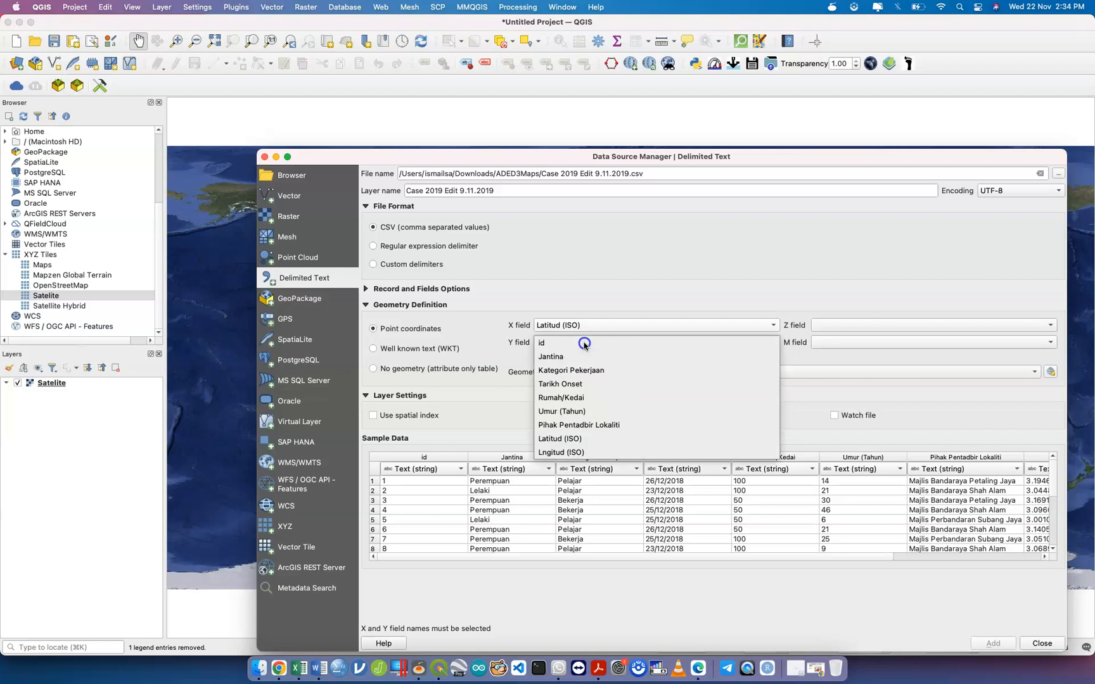
pyautogui.click(592, 453)
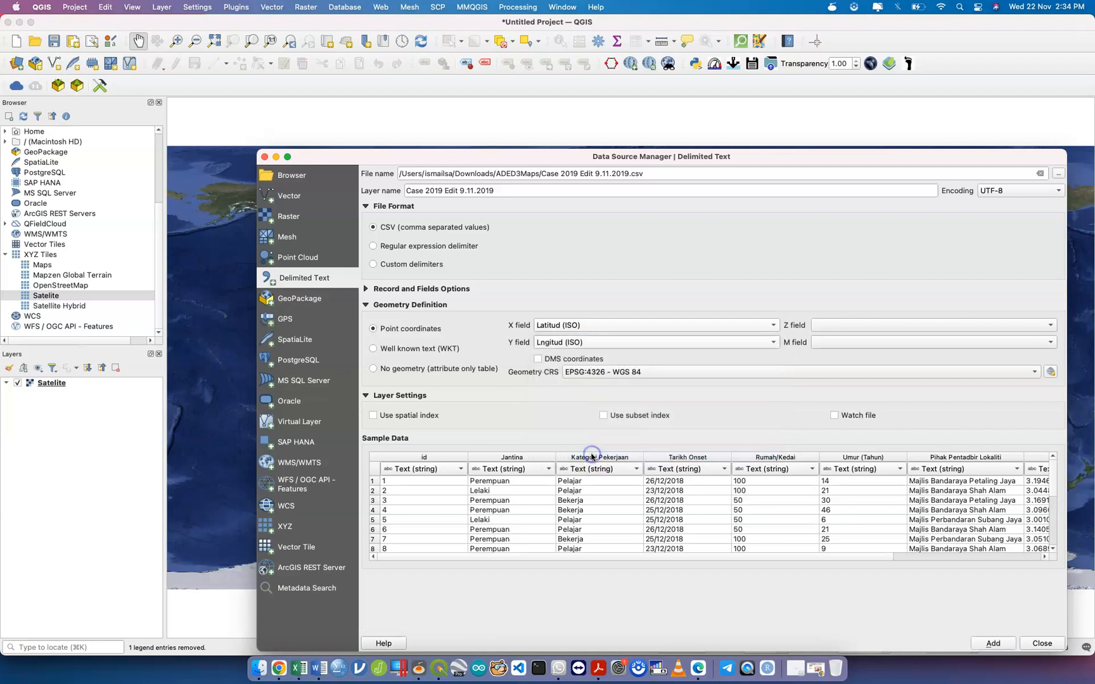
pyautogui.click(616, 375)
pyautogui.click(617, 372)
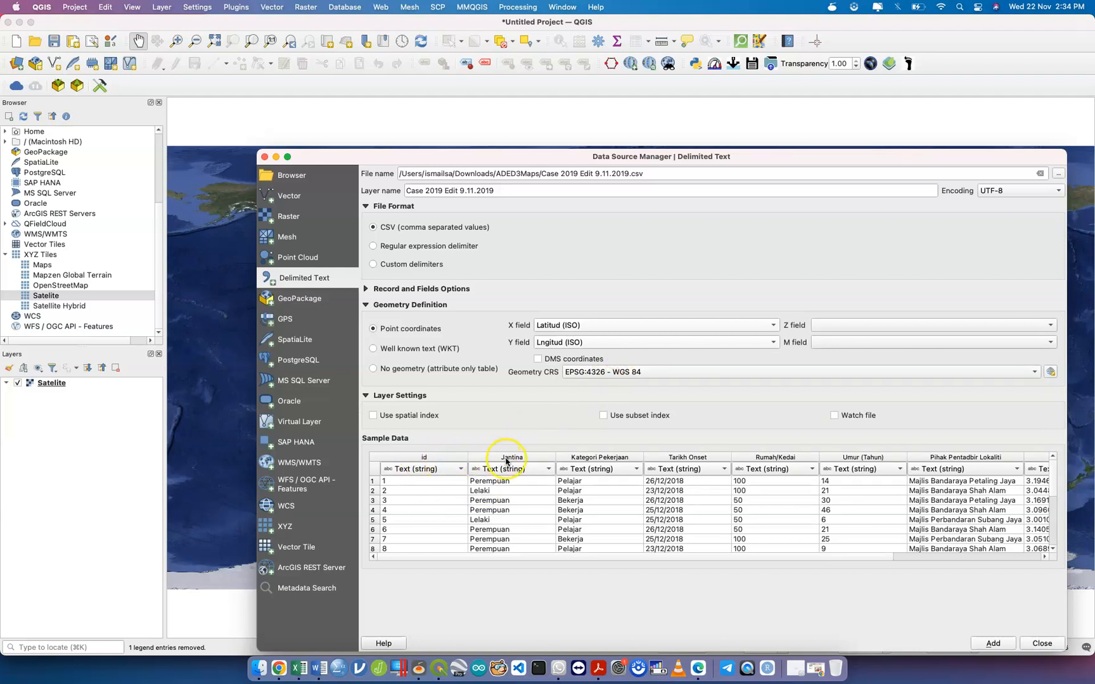
# Make Rumah/Kedai and Umur (Tahun) Integer (32 bit) columns and add the point layer.
pyautogui.click(691, 473)
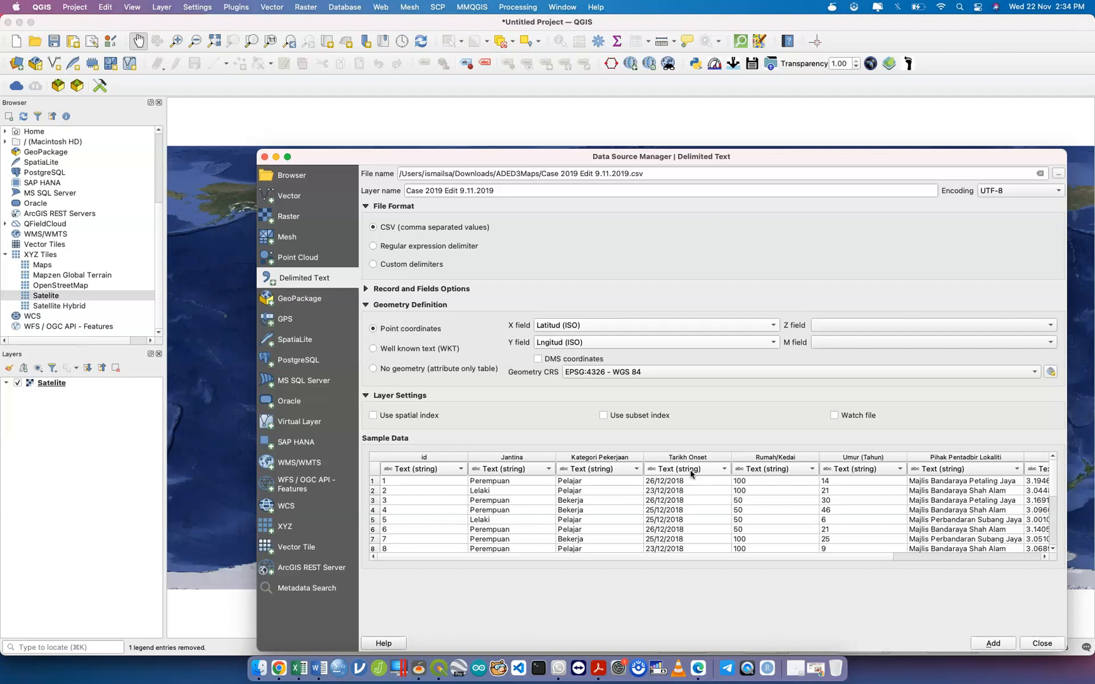
pyautogui.click(774, 469)
pyautogui.click(779, 486)
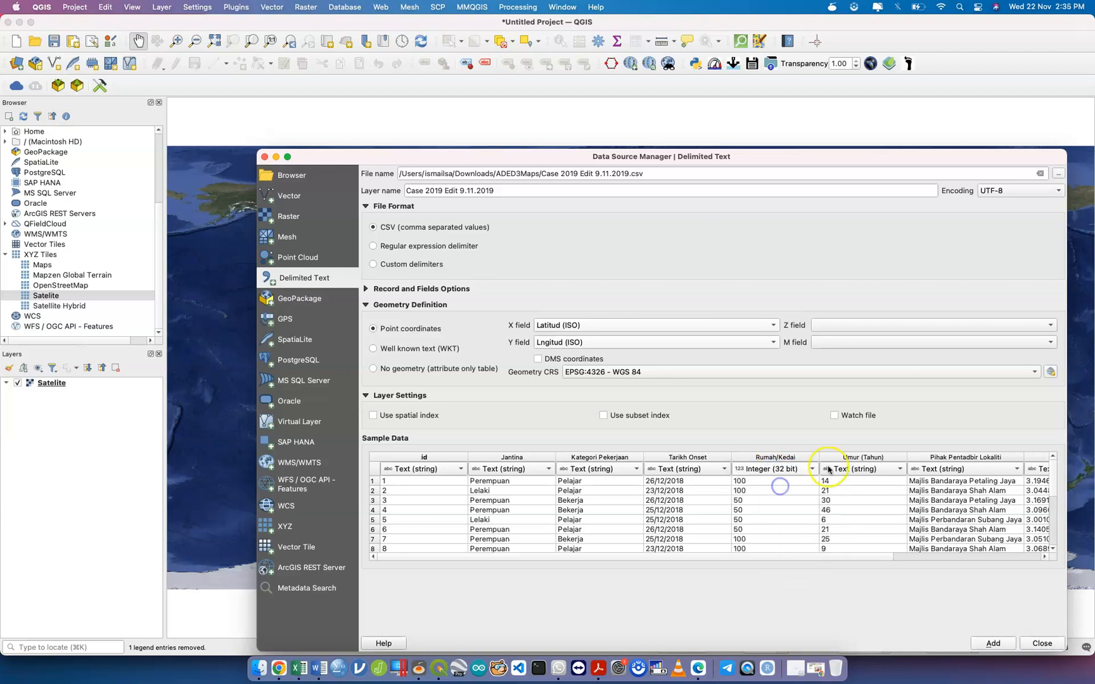
pyautogui.click(855, 469)
pyautogui.click(862, 486)
pyautogui.moveTo(755, 563); pyautogui.dragTo(894, 563)
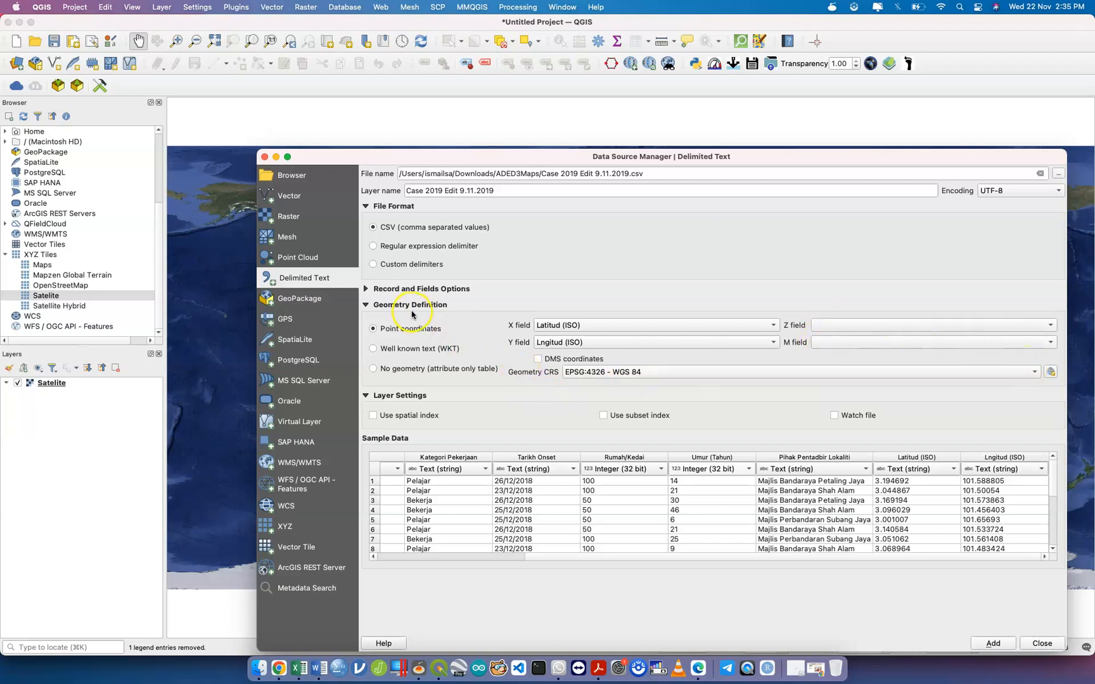
pyautogui.click(365, 306)
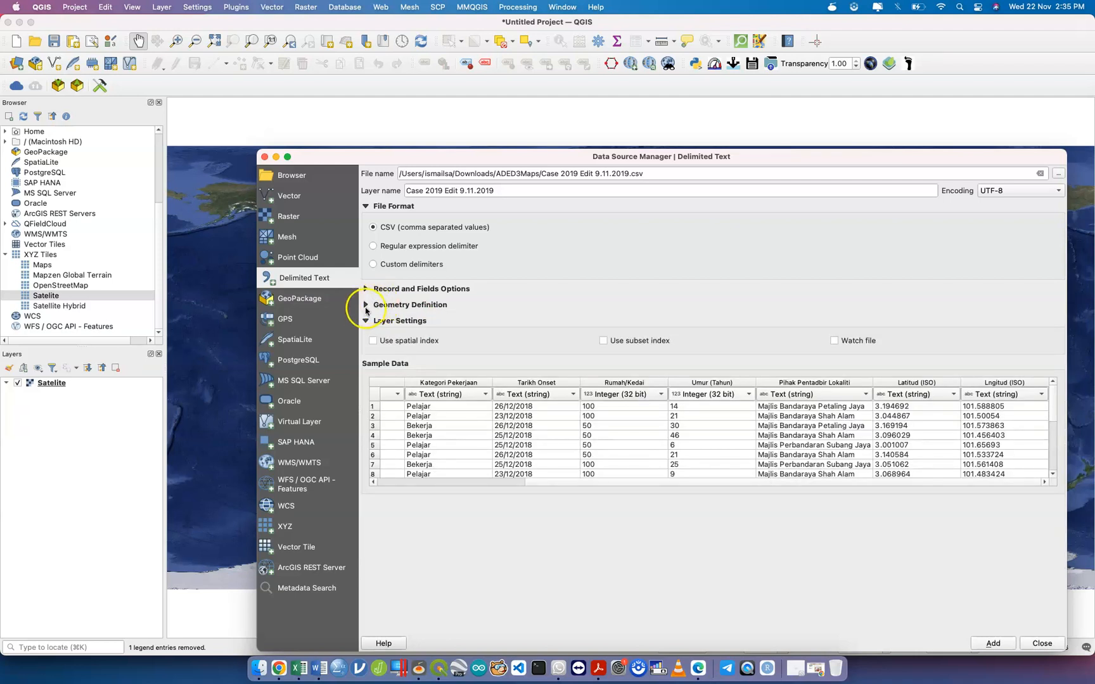
pyautogui.click(366, 305)
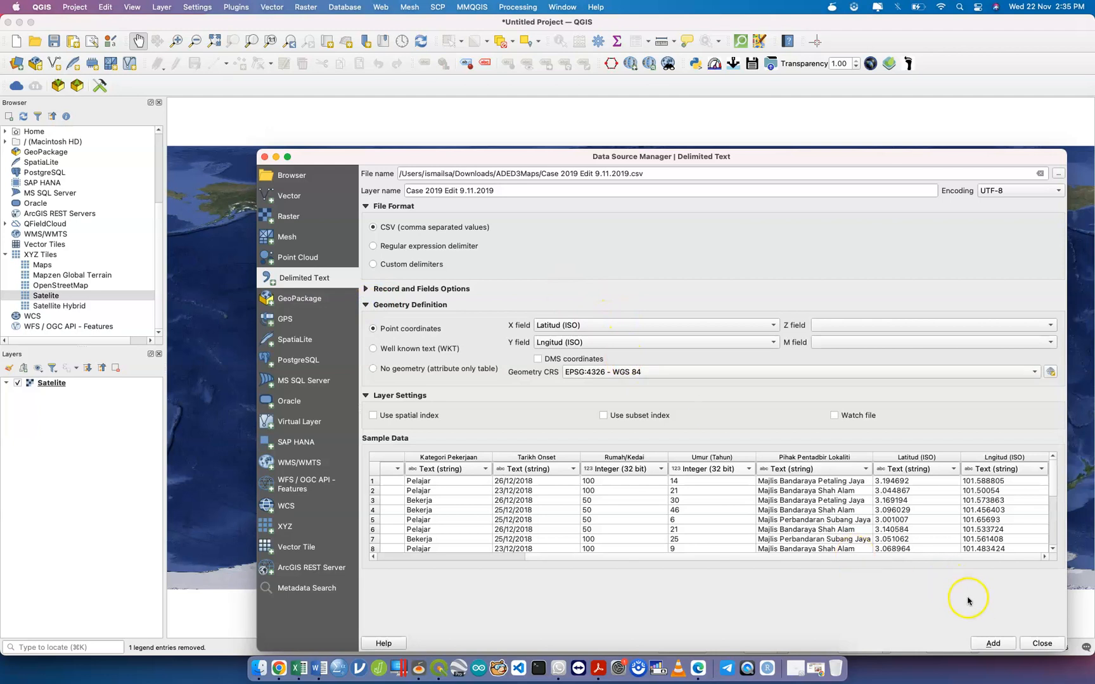
pyautogui.click(993, 643)
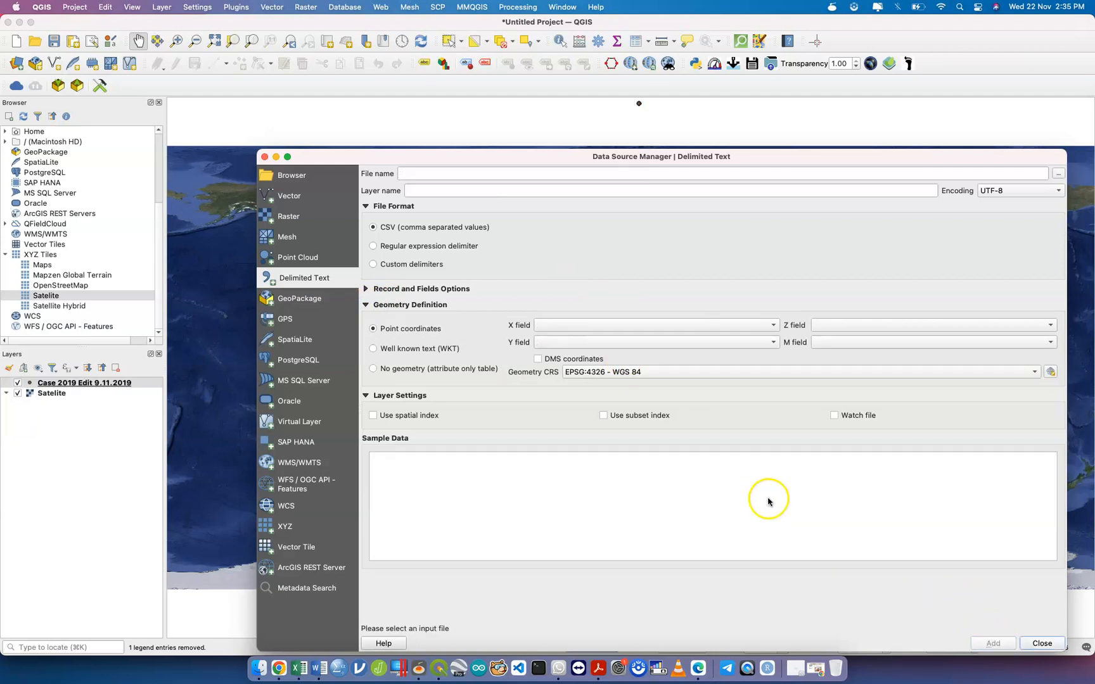
# Zoom the map to the full extent of the case points layer.
pyautogui.click(1042, 643)
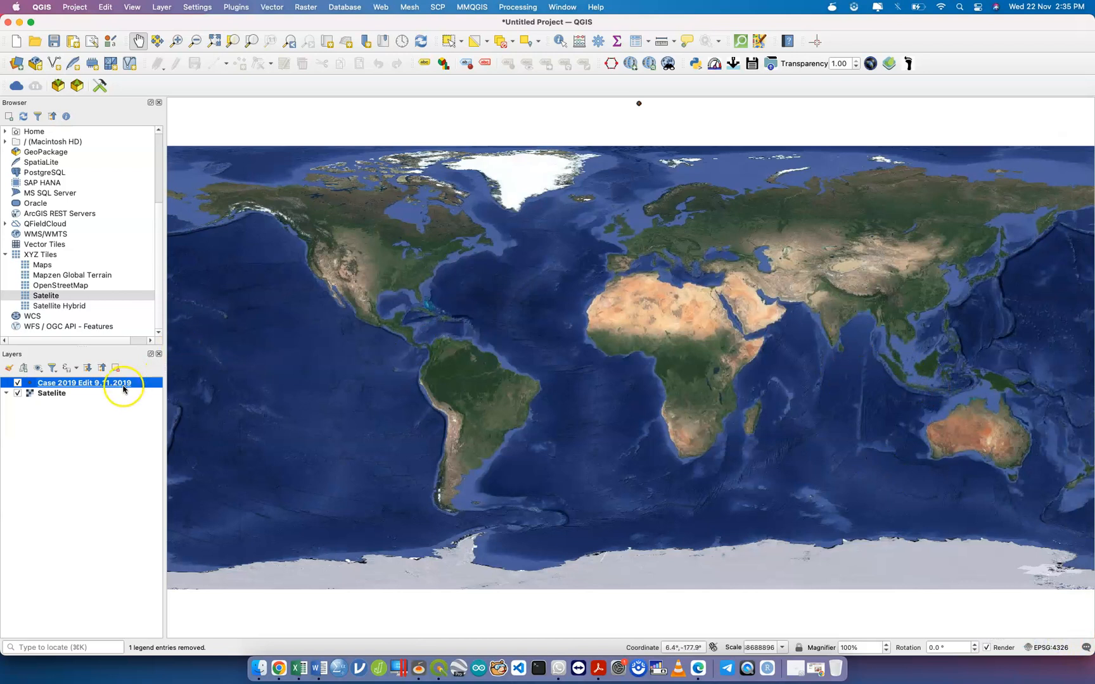
pyautogui.click(252, 43)
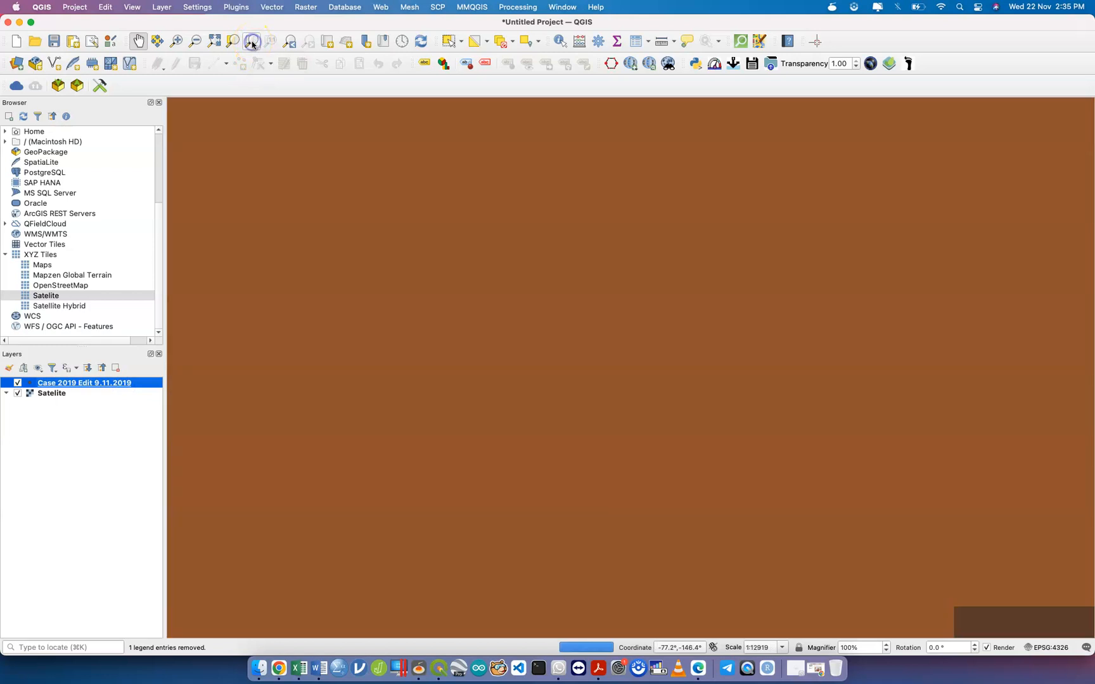
pyautogui.click(471, 364)
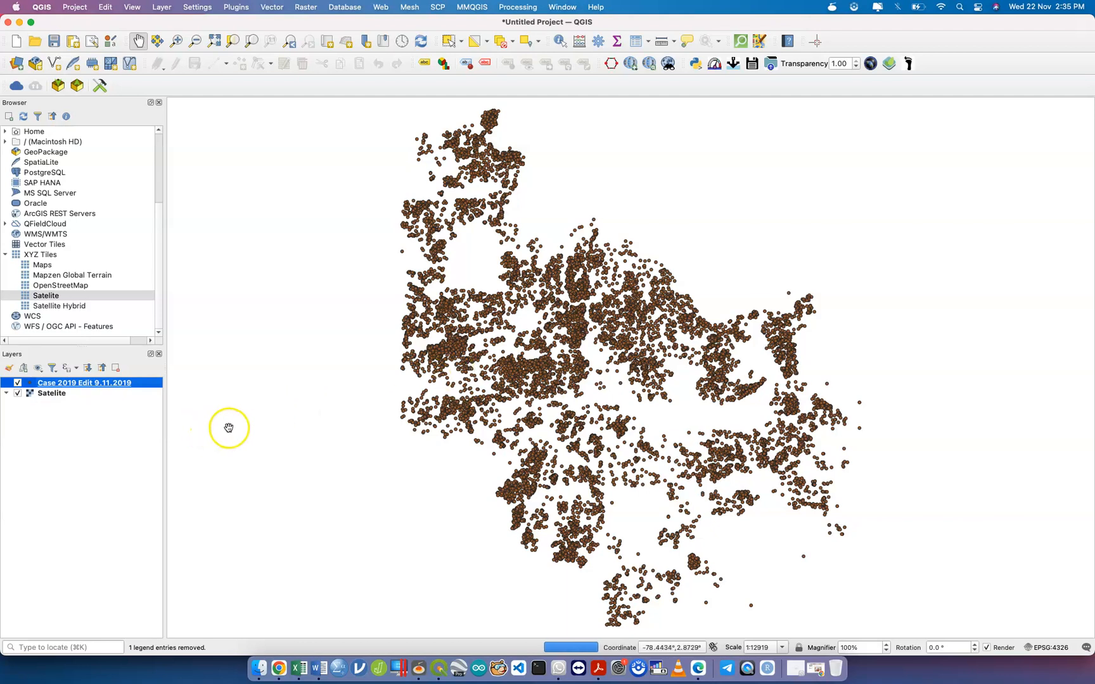
# Remove the Satelite basemap and the Case 2019 Edit 9.11.2019 layer from the project.
pyautogui.click(69, 394)
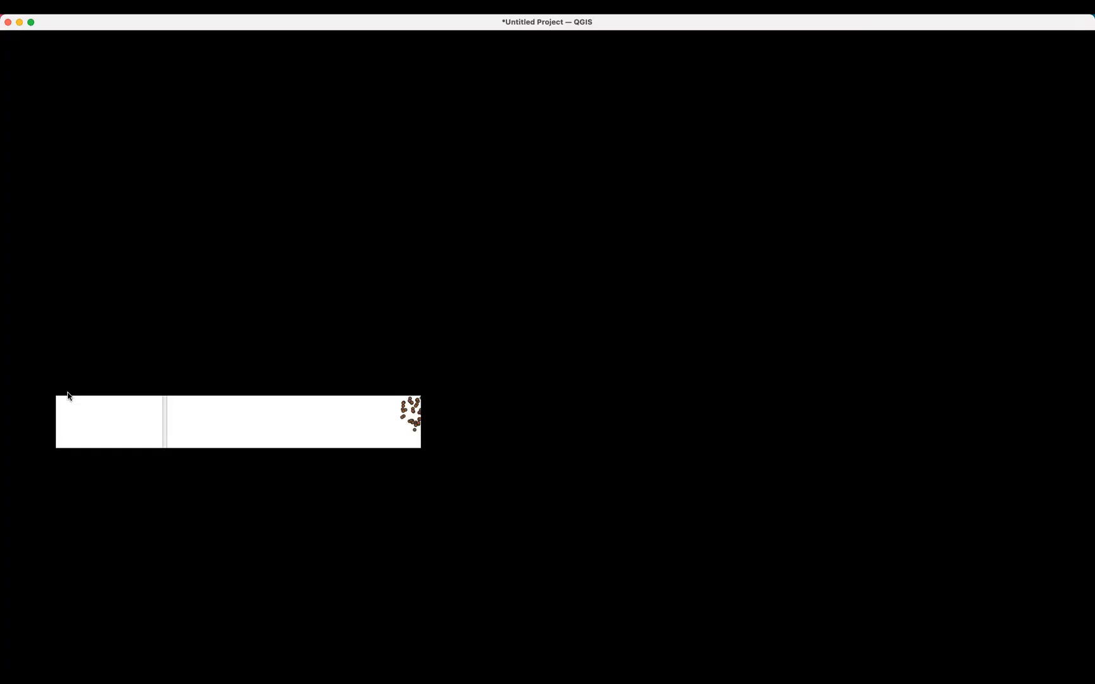
pyautogui.rightClick(69, 396)
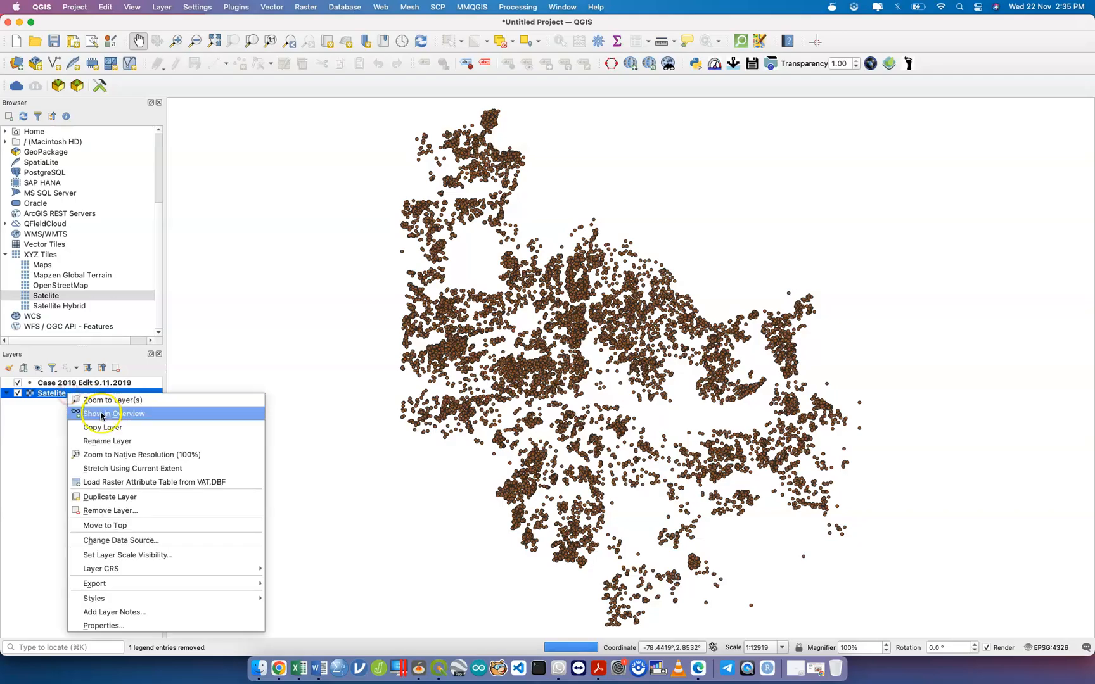
pyautogui.click(141, 511)
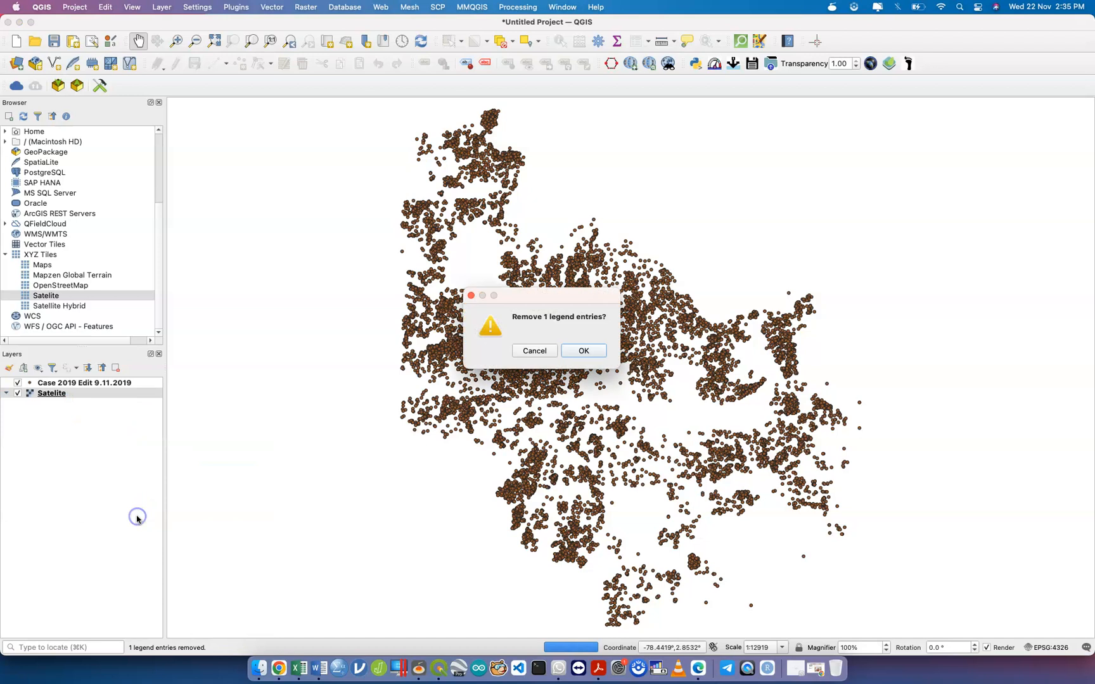
pyautogui.click(592, 352)
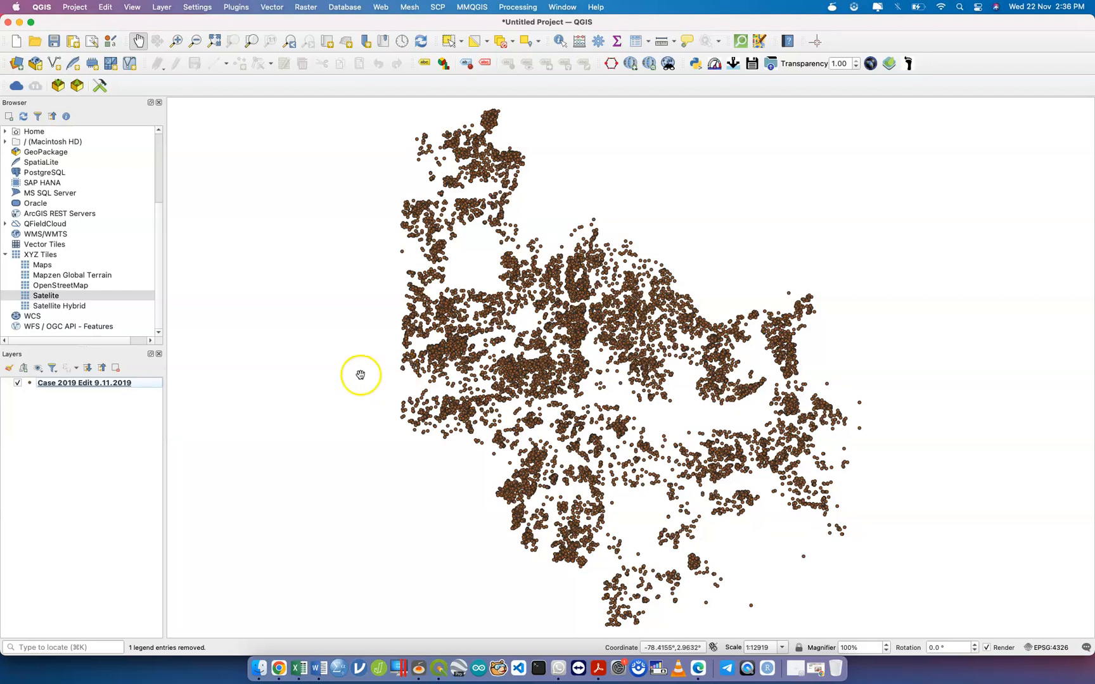
pyautogui.click(132, 386)
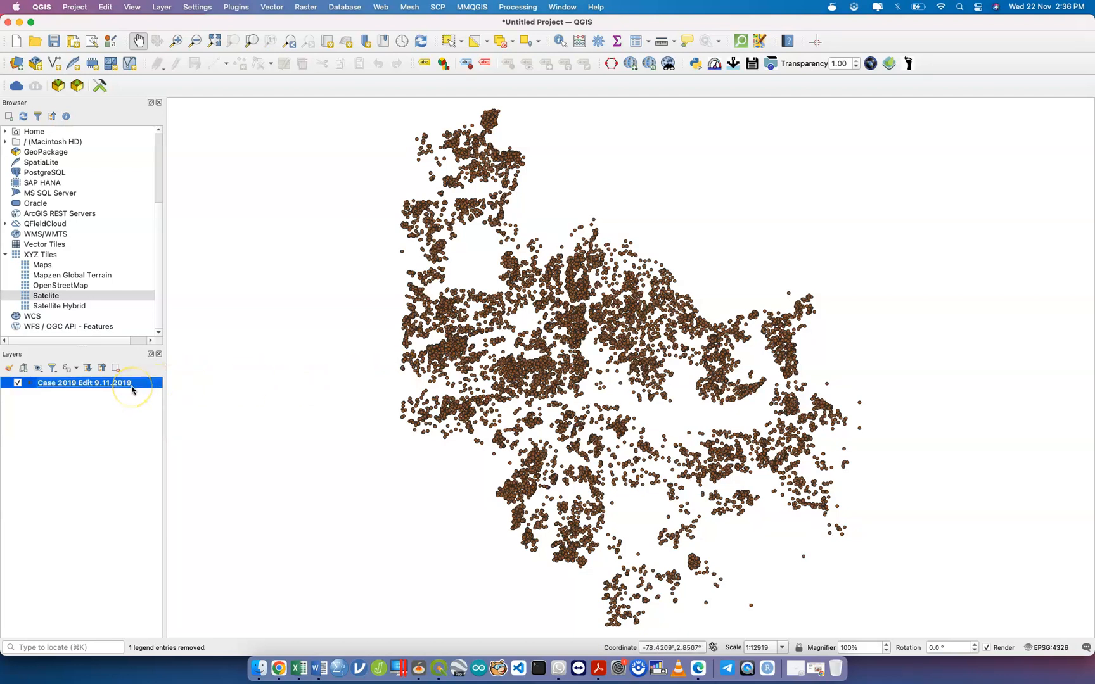
pyautogui.rightClick(132, 389)
pyautogui.click(207, 505)
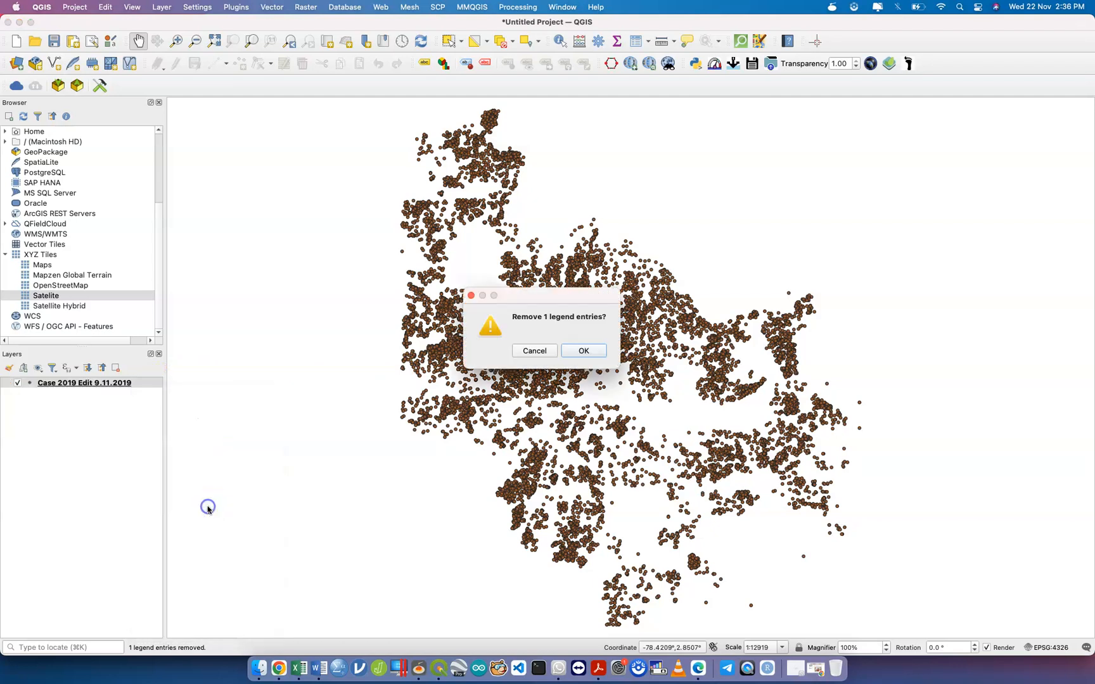
pyautogui.click(580, 351)
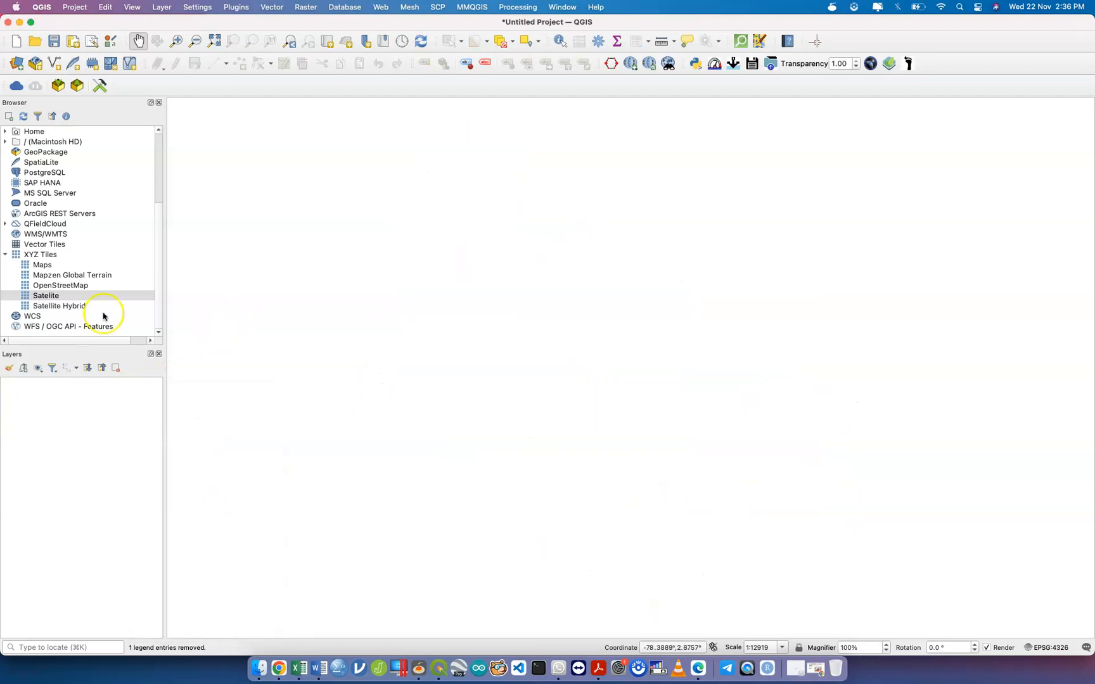
# Re-add the Satelite basemap and set the project CRS to WGS 84 (EPSG:4326).
pyautogui.doubleClick(89, 296)
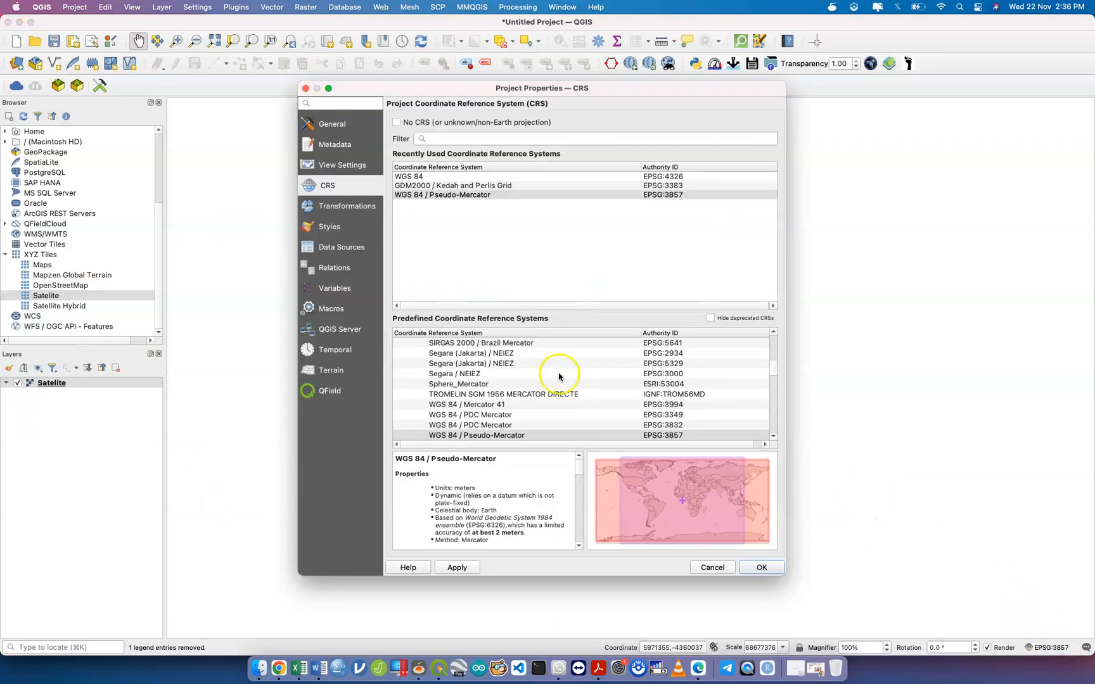
pyautogui.click(592, 177)
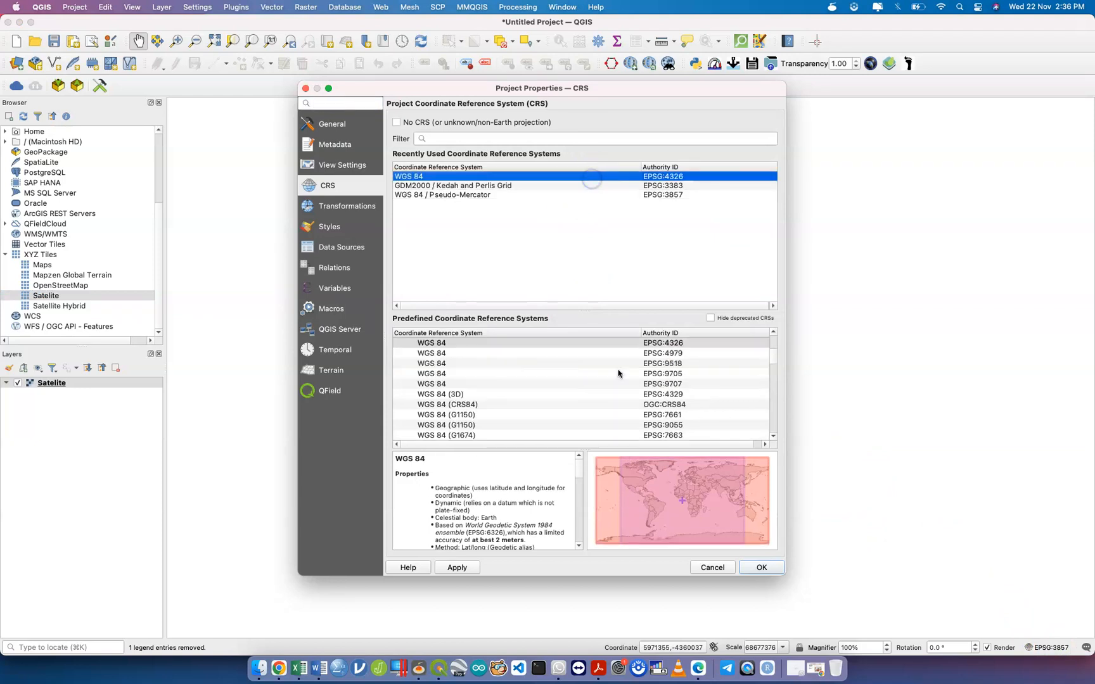
pyautogui.click(457, 567)
pyautogui.click(755, 567)
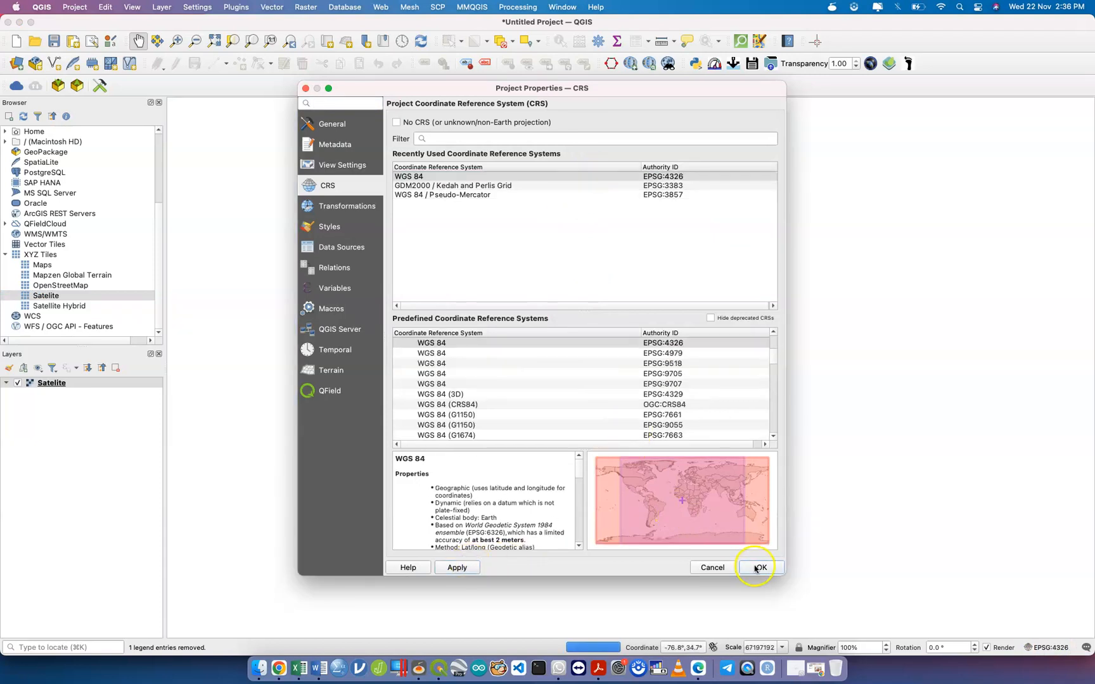
pyautogui.click(762, 569)
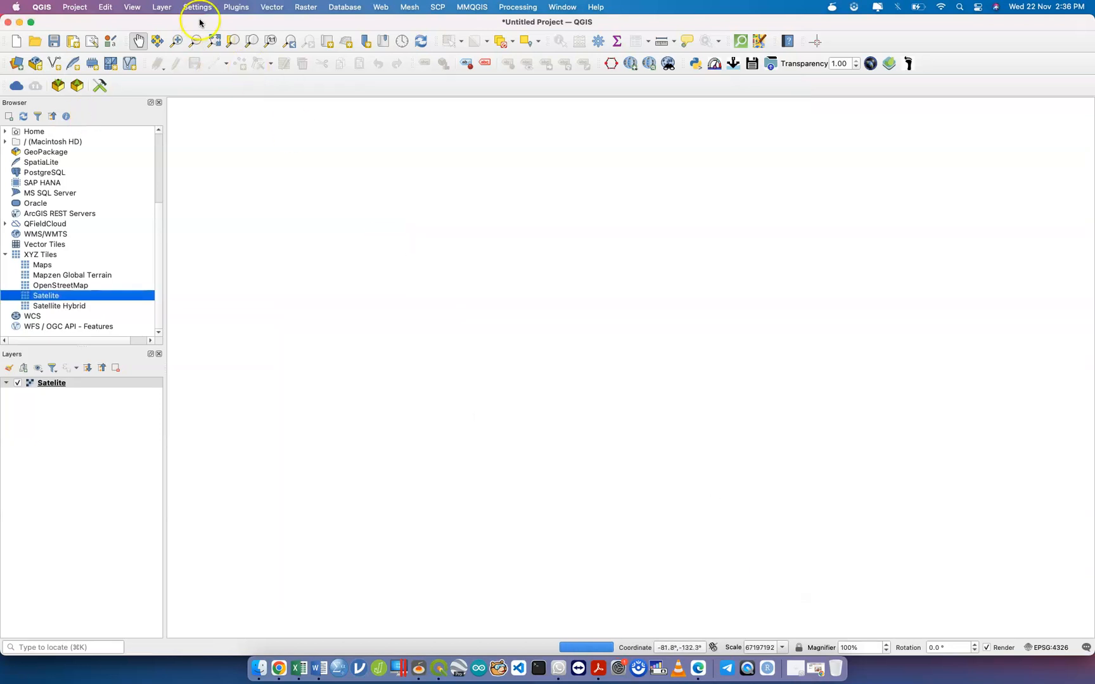
pyautogui.click(162, 7)
pyautogui.moveTo(216, 36)
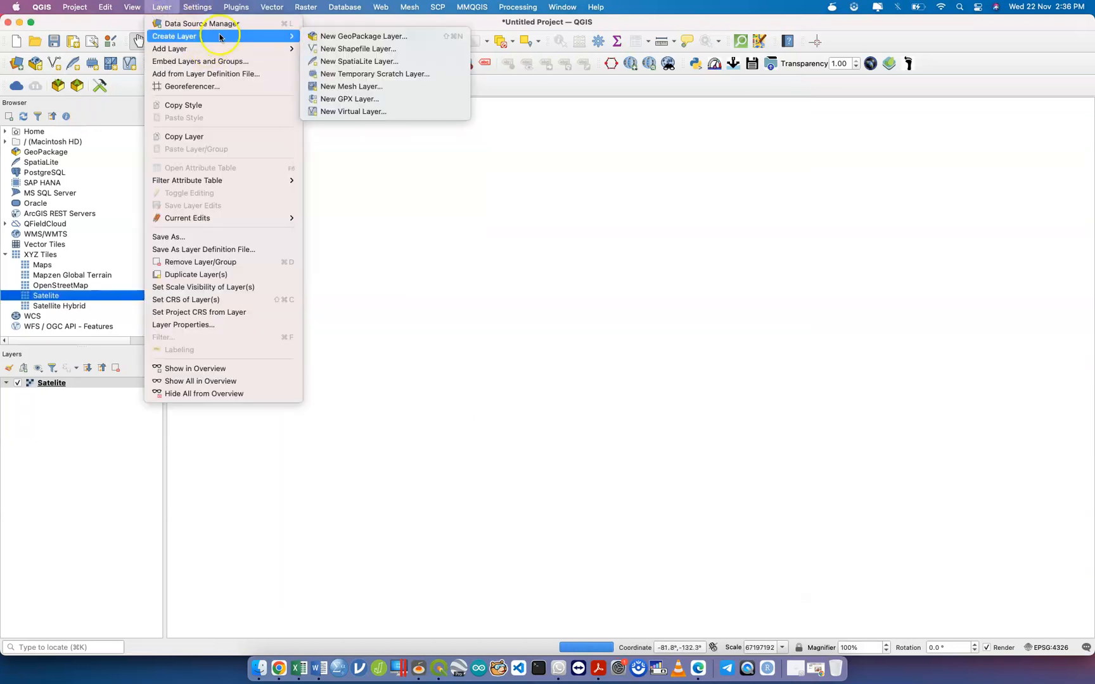
# Load Case 2019 Edit 9.11.2019.csv with X = Lngitud (ISO) and Y = Latitud (ISO).
pyautogui.click(395, 86)
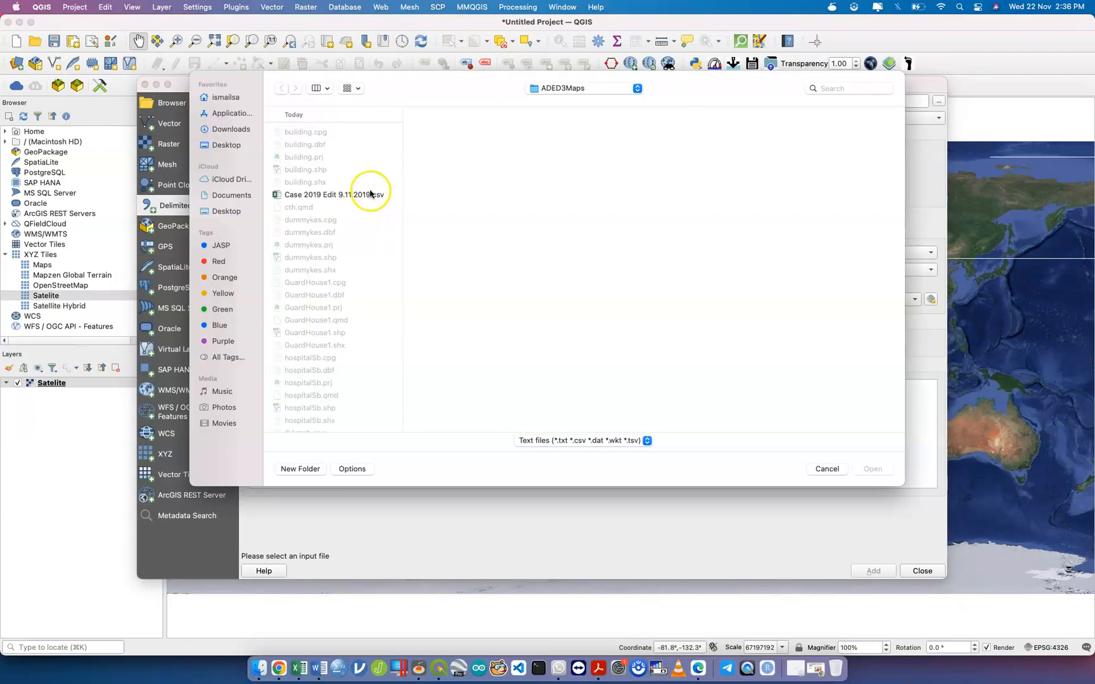
pyautogui.click(367, 193)
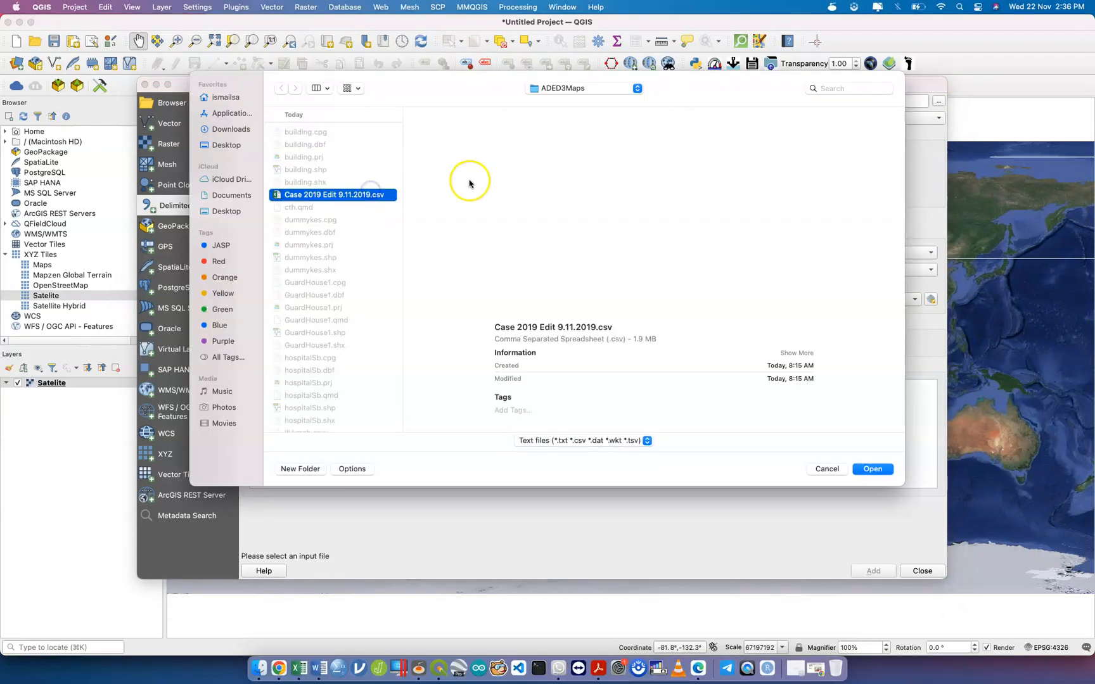
pyautogui.click(496, 253)
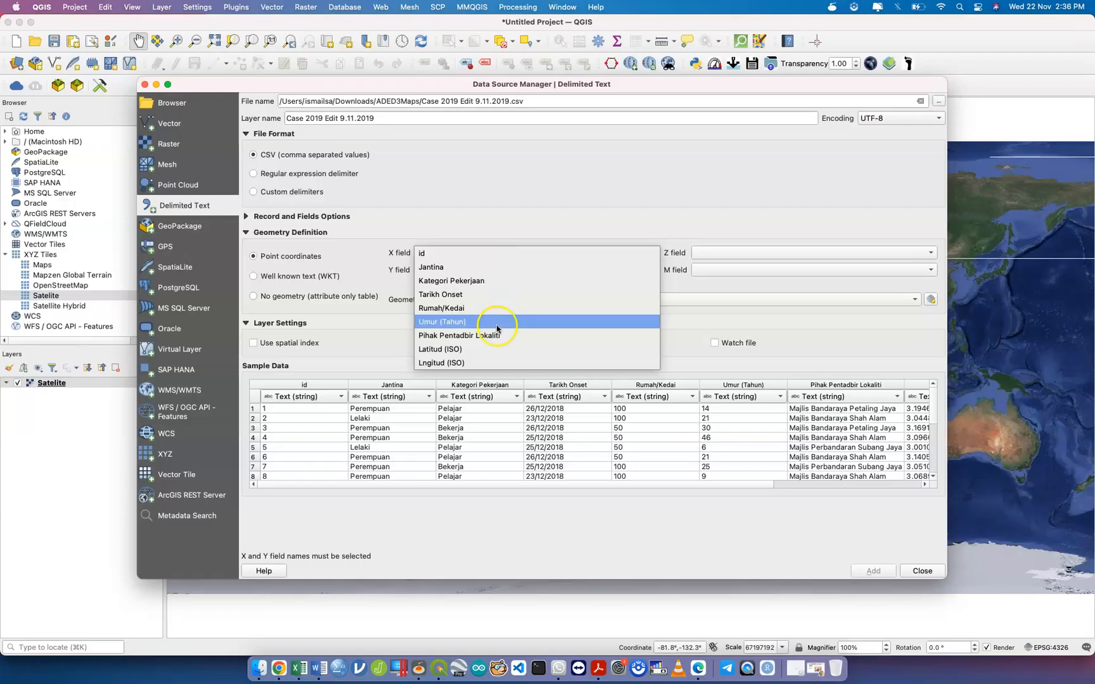
pyautogui.click(497, 363)
pyautogui.click(498, 270)
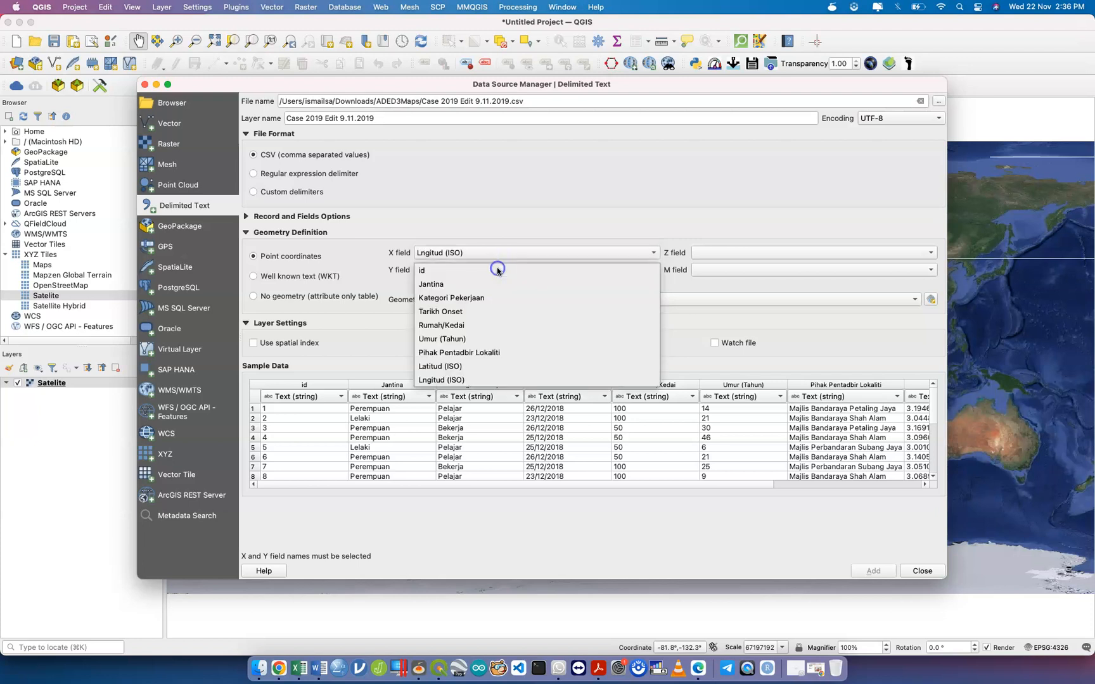
pyautogui.click(501, 366)
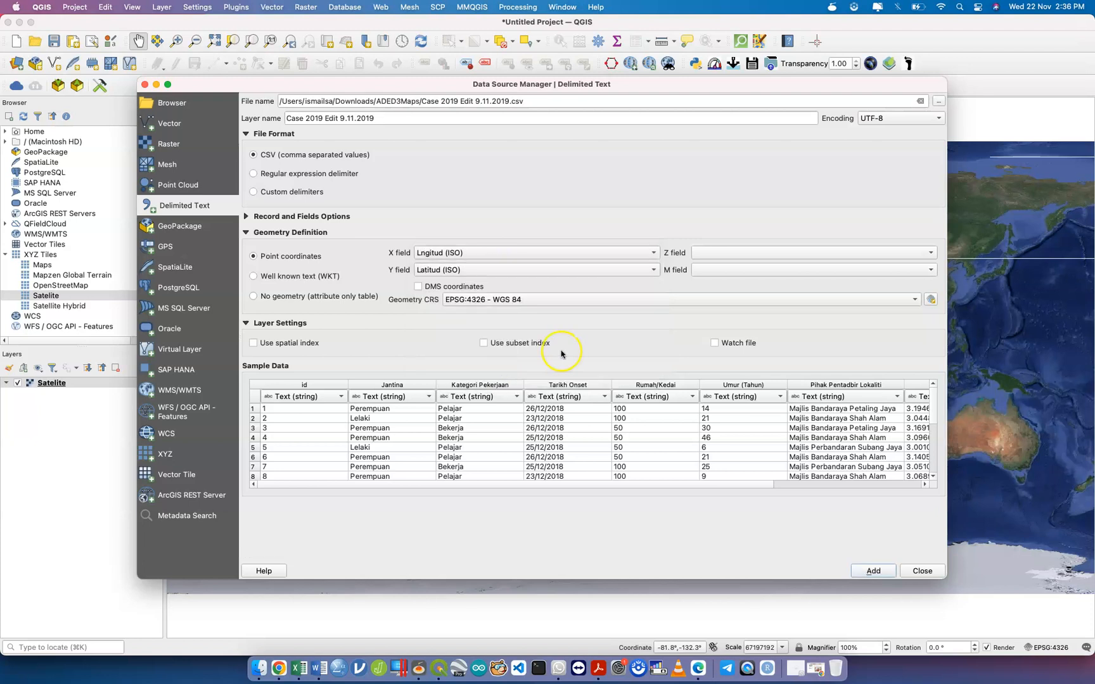
# Make Rumah/Kedai and Umur (Tahun) 32-bit integers, then add the layer and close the importer.
pyautogui.click(653, 397)
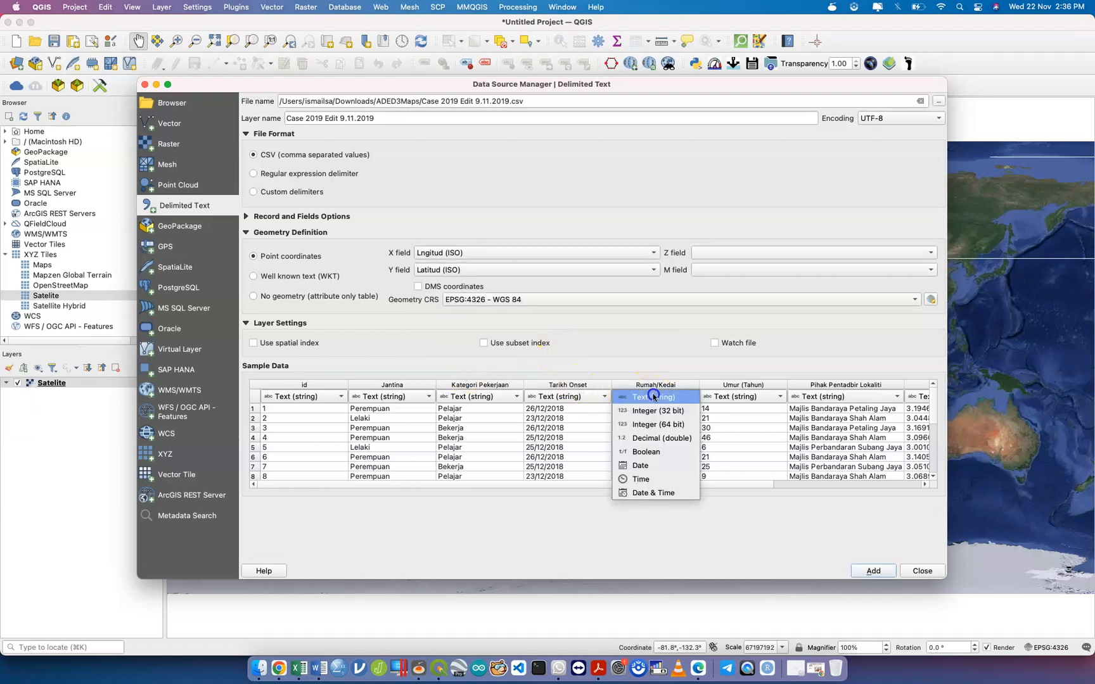
pyautogui.click(657, 410)
pyautogui.click(730, 397)
pyautogui.click(737, 412)
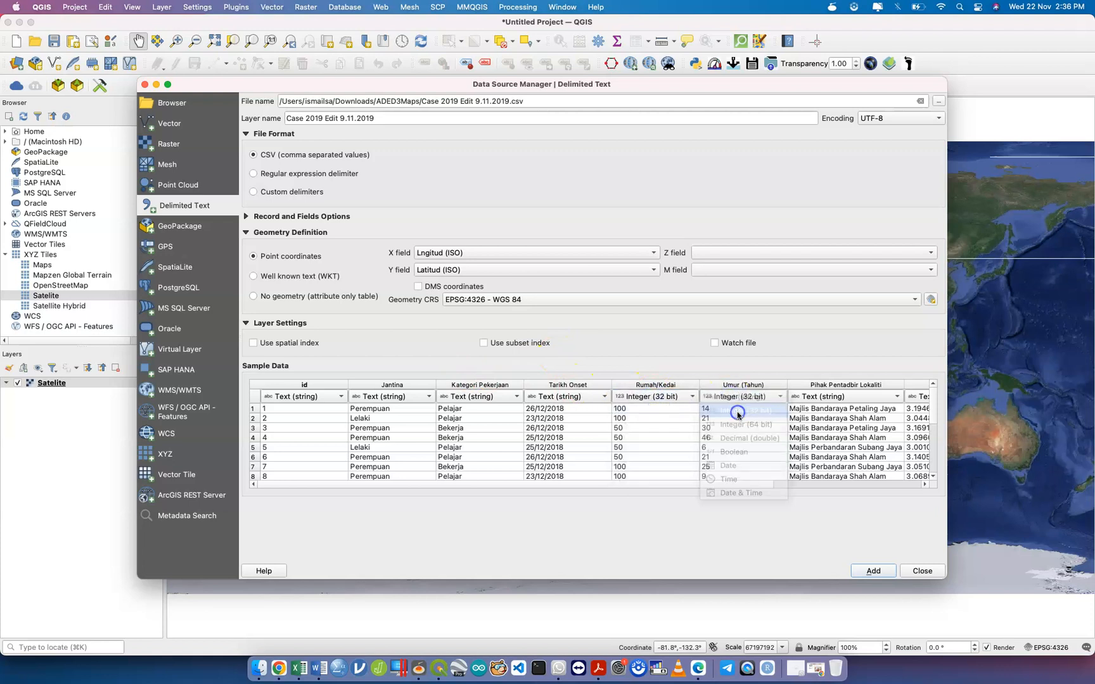
pyautogui.click(891, 571)
pyautogui.click(922, 571)
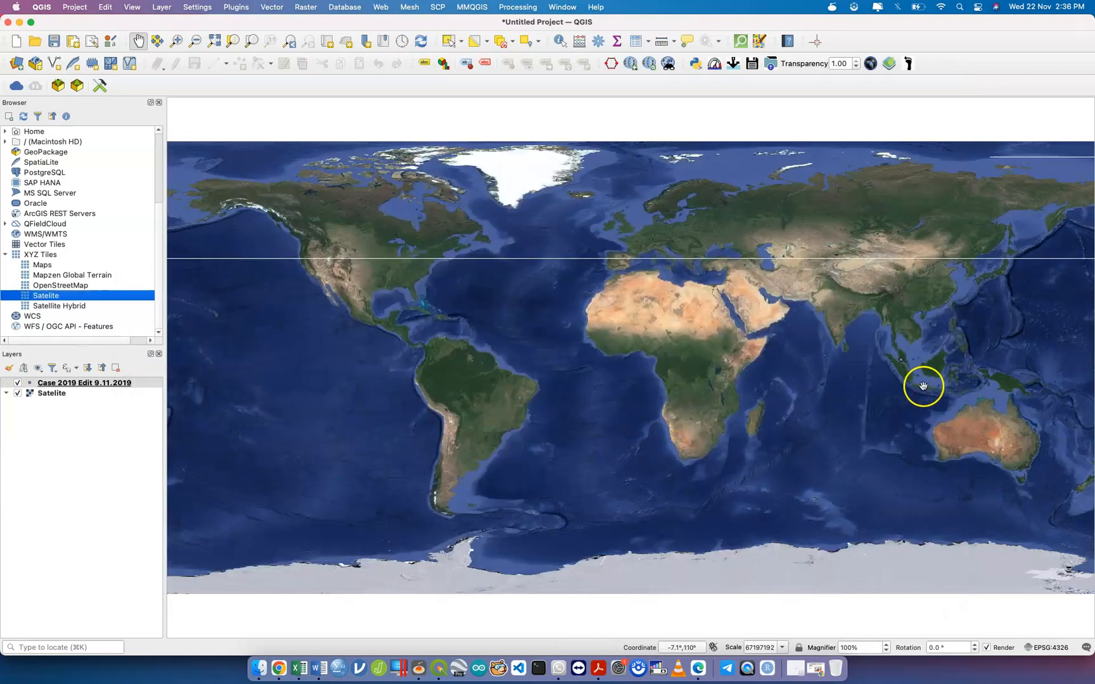
# Zoom to the Case 2019 points over the Satelite imagery, then zoom out slightly.
pyautogui.scroll(3, 910, 367)
pyautogui.scroll(1, 910, 367)
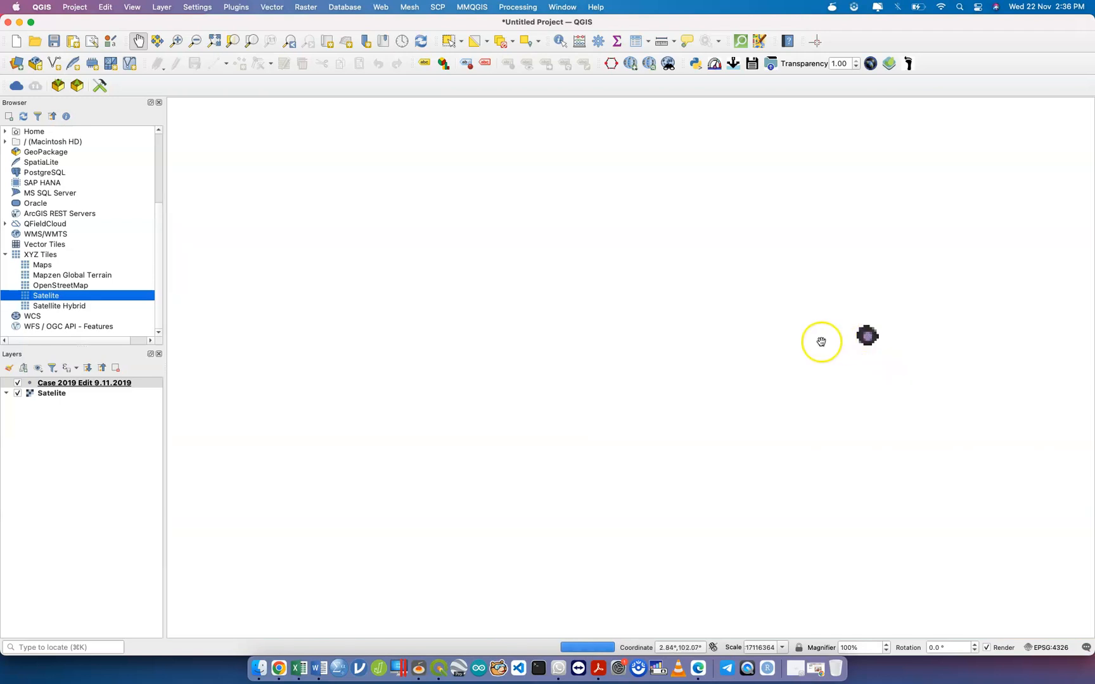
pyautogui.click(251, 41)
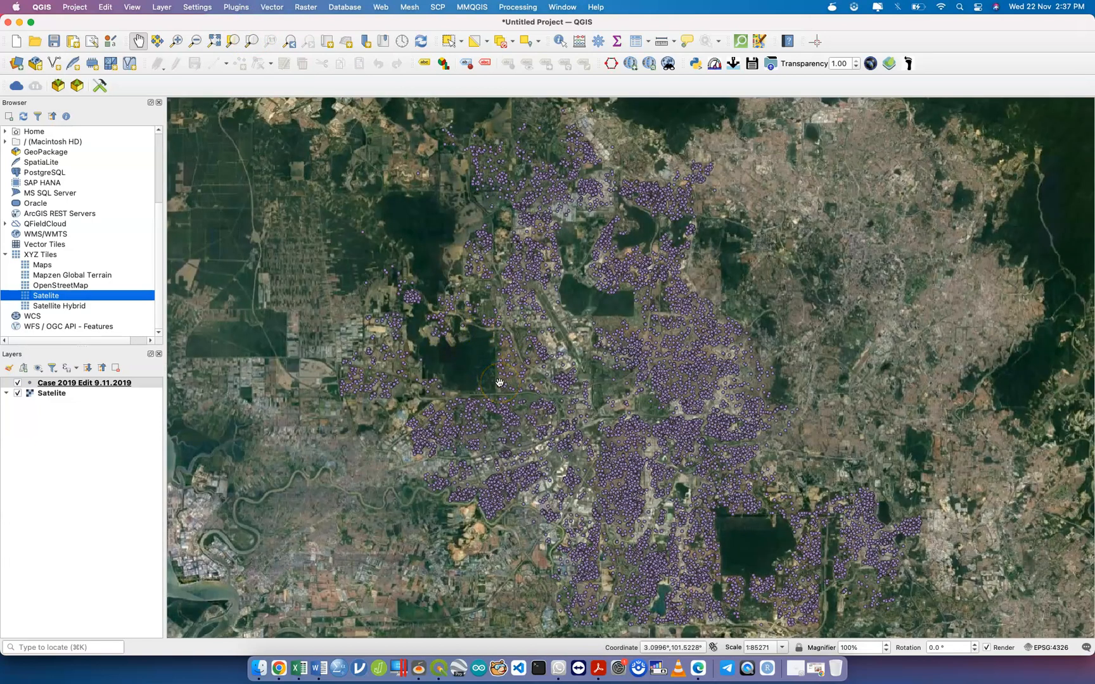
pyautogui.scroll(-2, 499, 383)
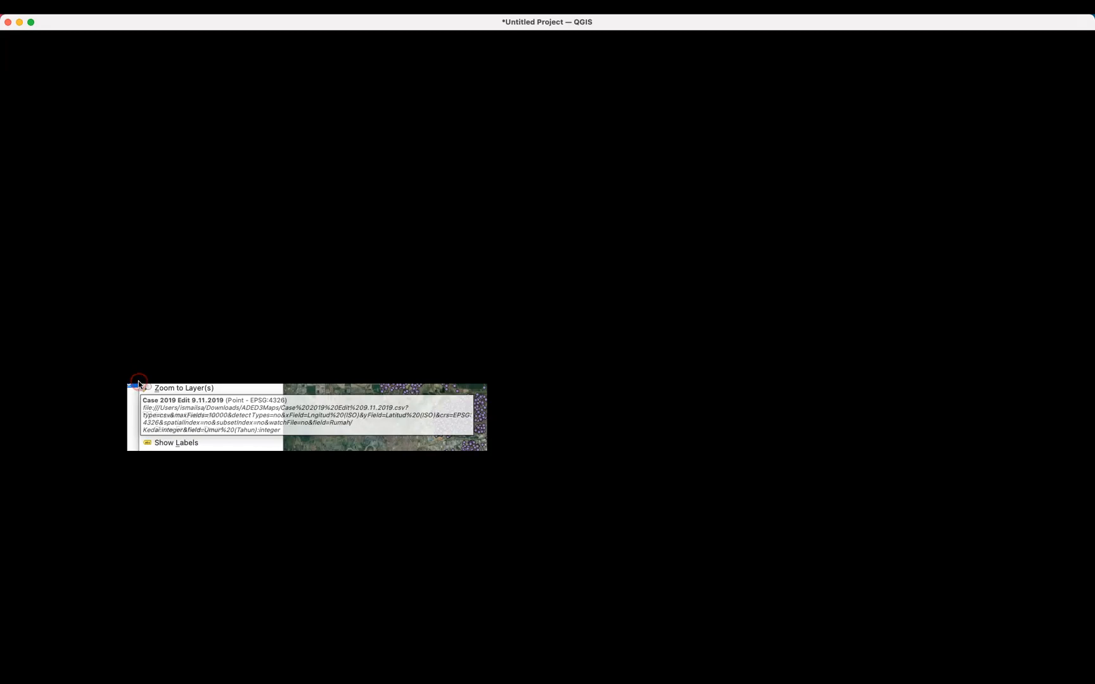
pyautogui.rightClick(139, 383)
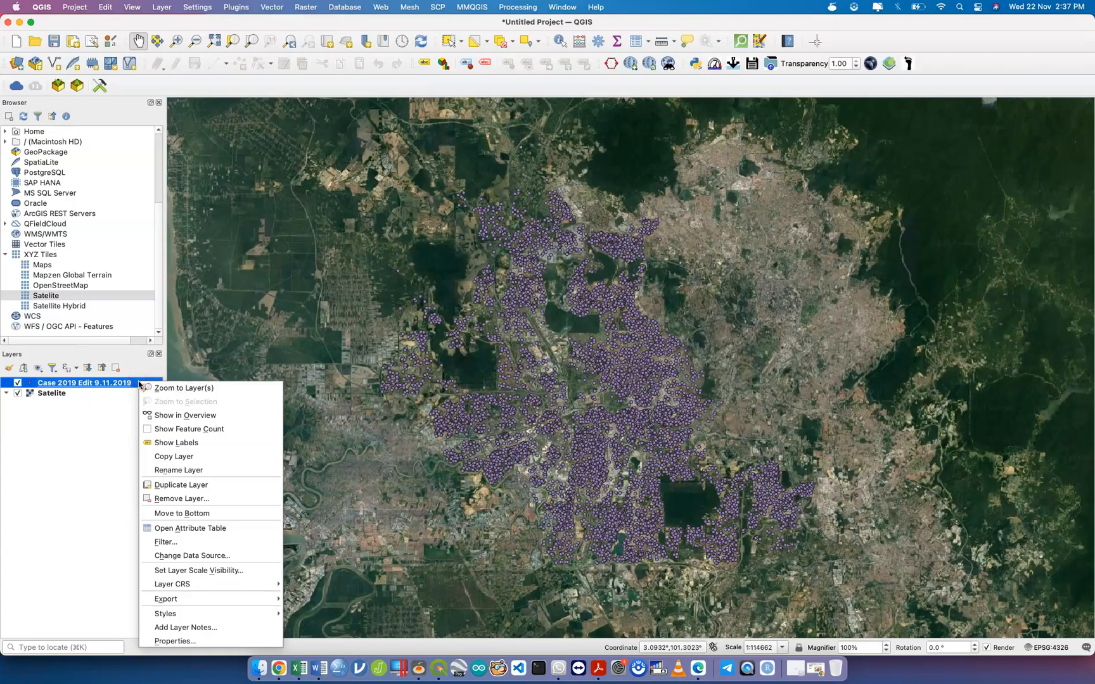
pyautogui.moveTo(235, 600)
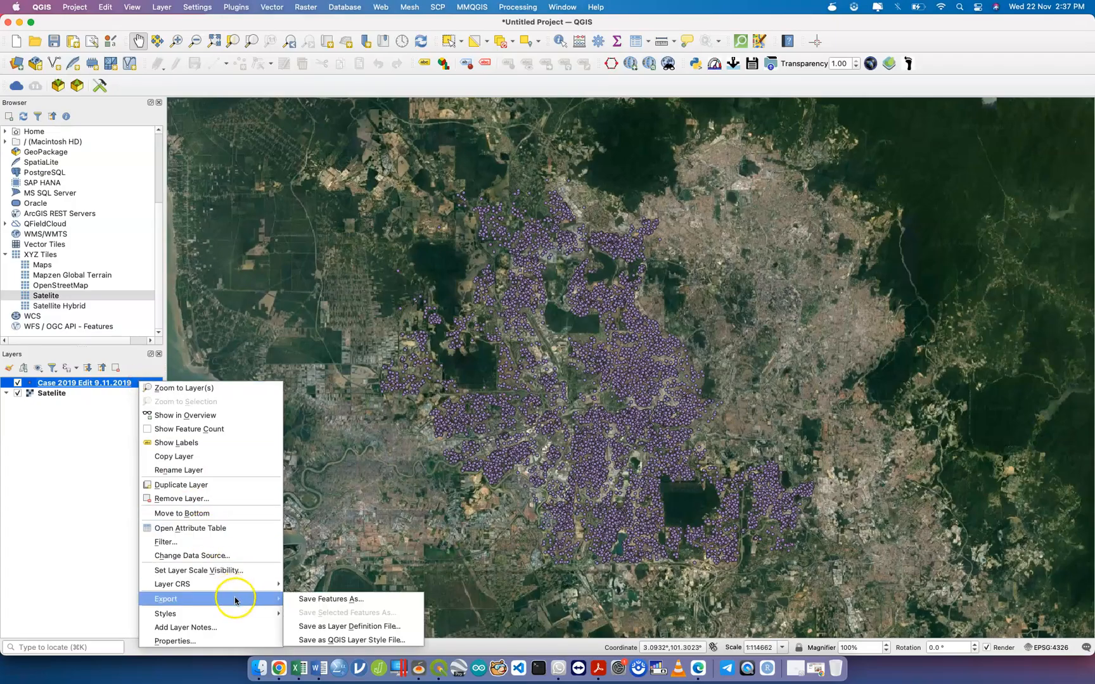
# Save the case points as ESRI Shapefile kes.shp in the ADED3Maps folder.
pyautogui.click(298, 600)
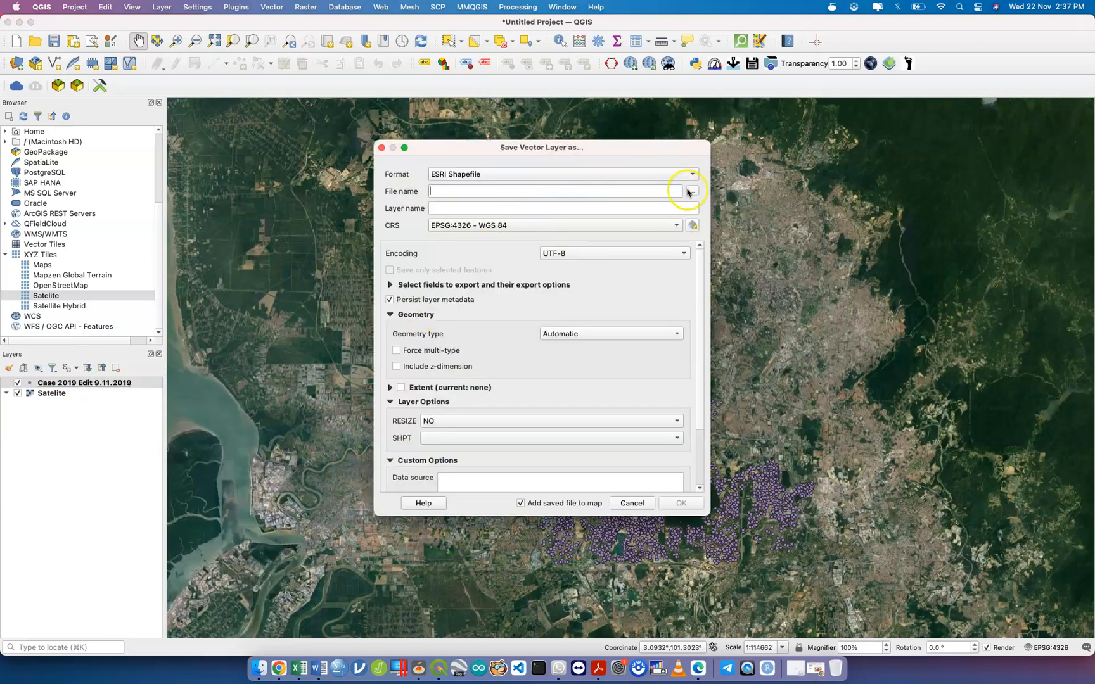
pyautogui.click(691, 192)
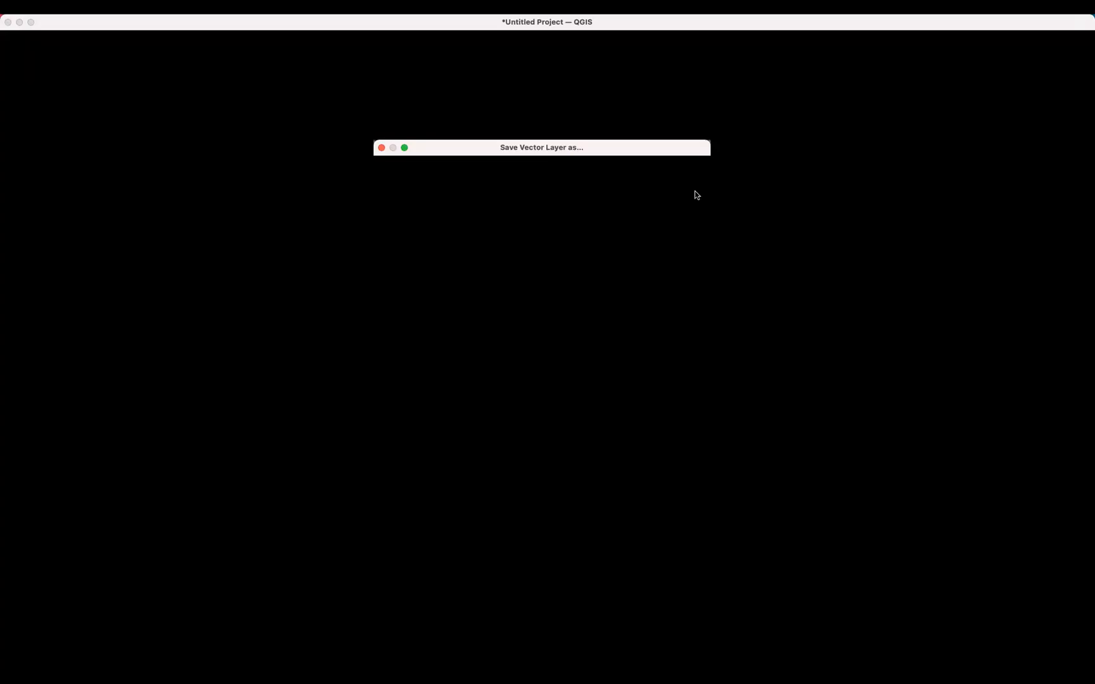
pyautogui.click(662, 205)
pyautogui.write('kes')
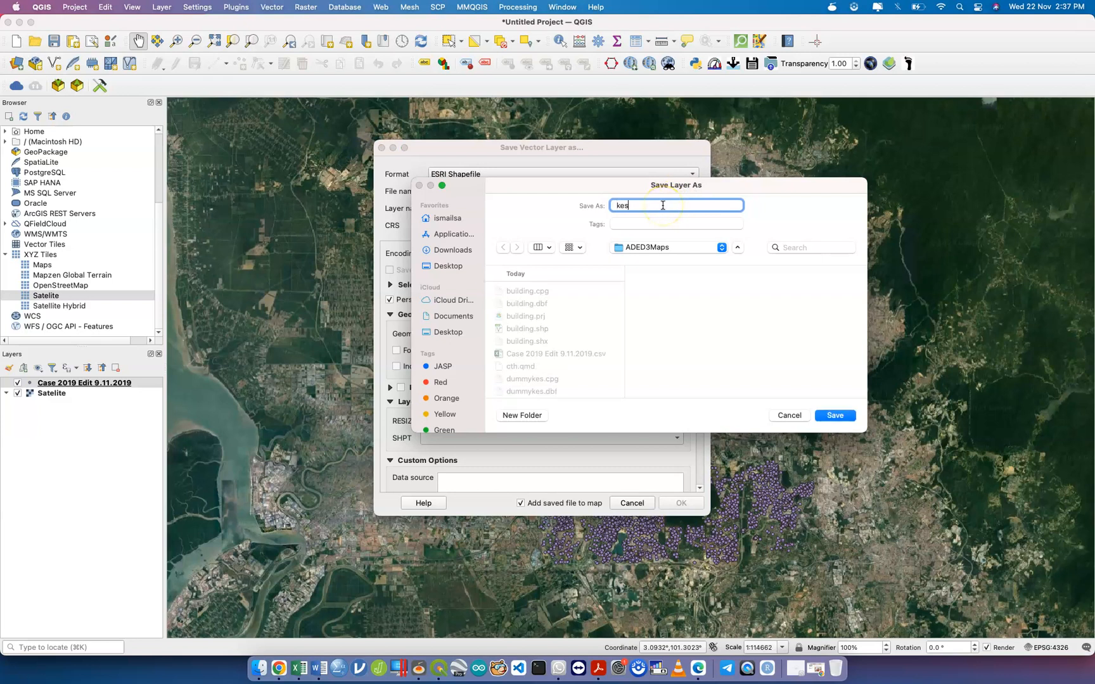
pyautogui.click(834, 413)
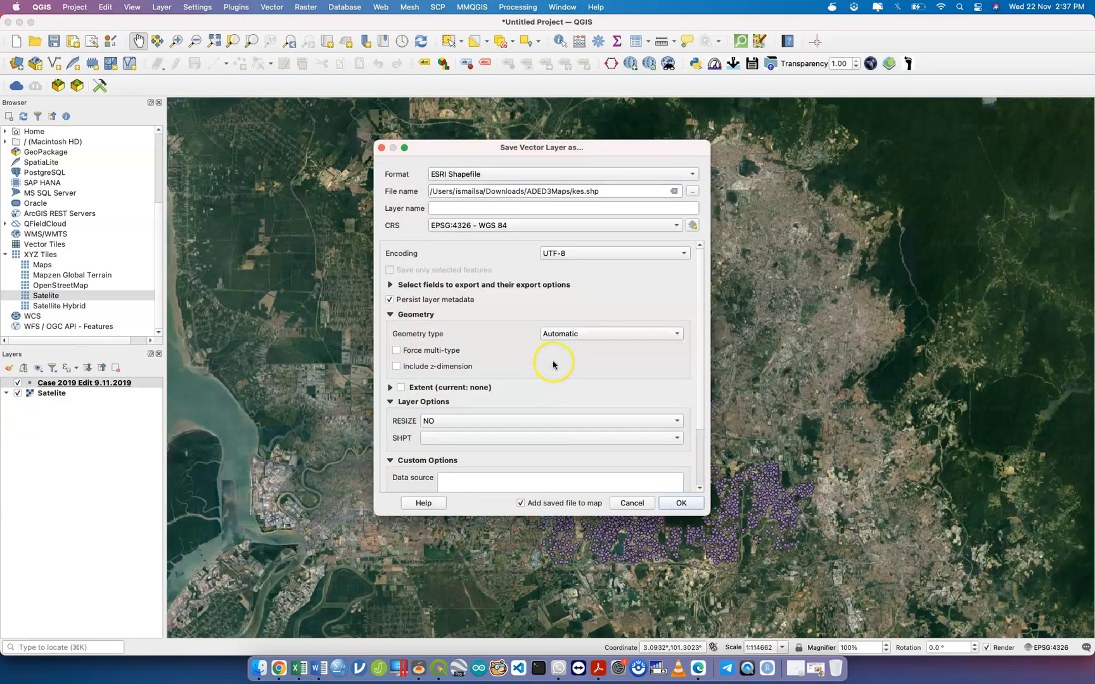
pyautogui.click(694, 507)
pyautogui.click(597, 435)
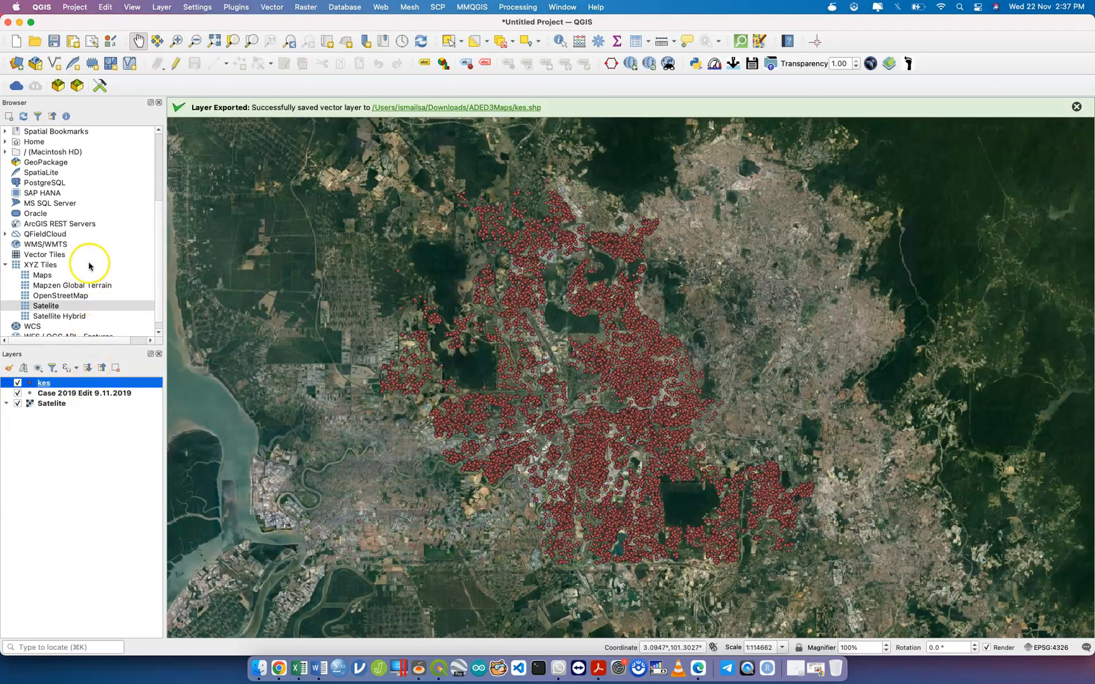
# Inspect the field list of kes.shp in the Browser panel.
pyautogui.scroll(5, 90, 266)
pyautogui.click(58, 235)
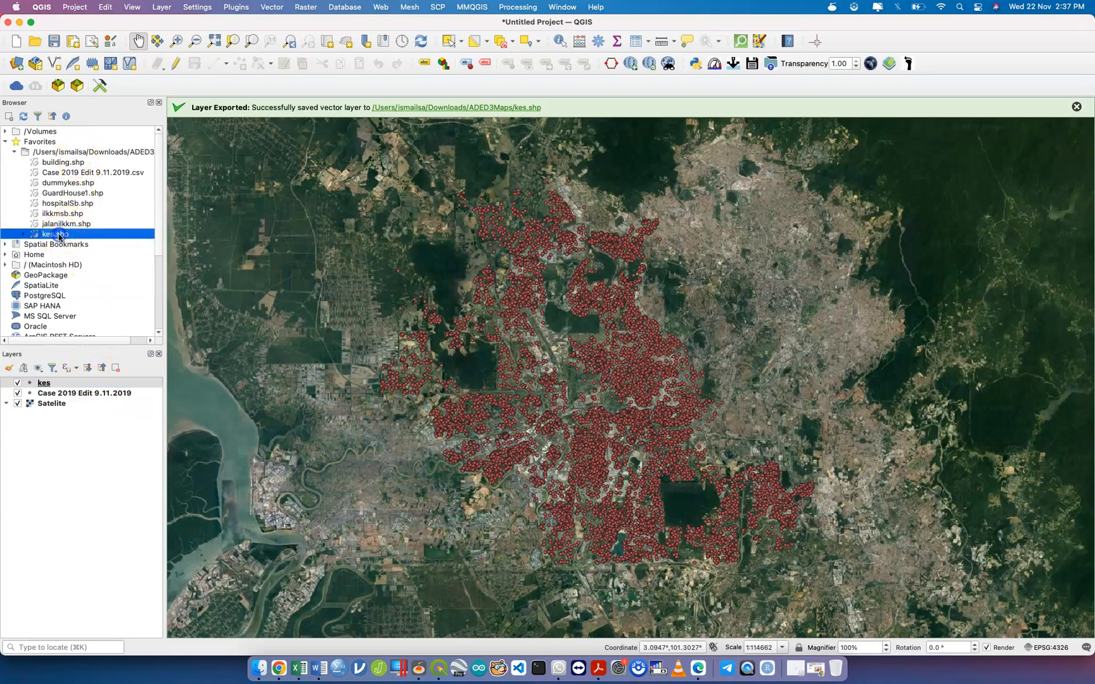
pyautogui.click(23, 234)
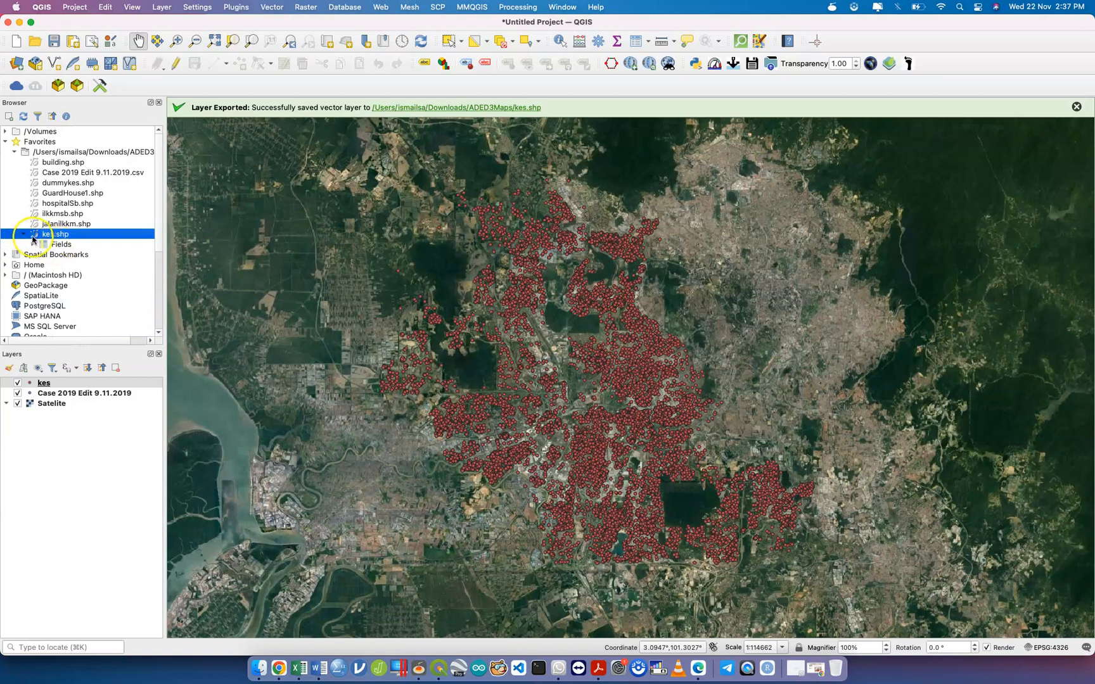
pyautogui.click(33, 244)
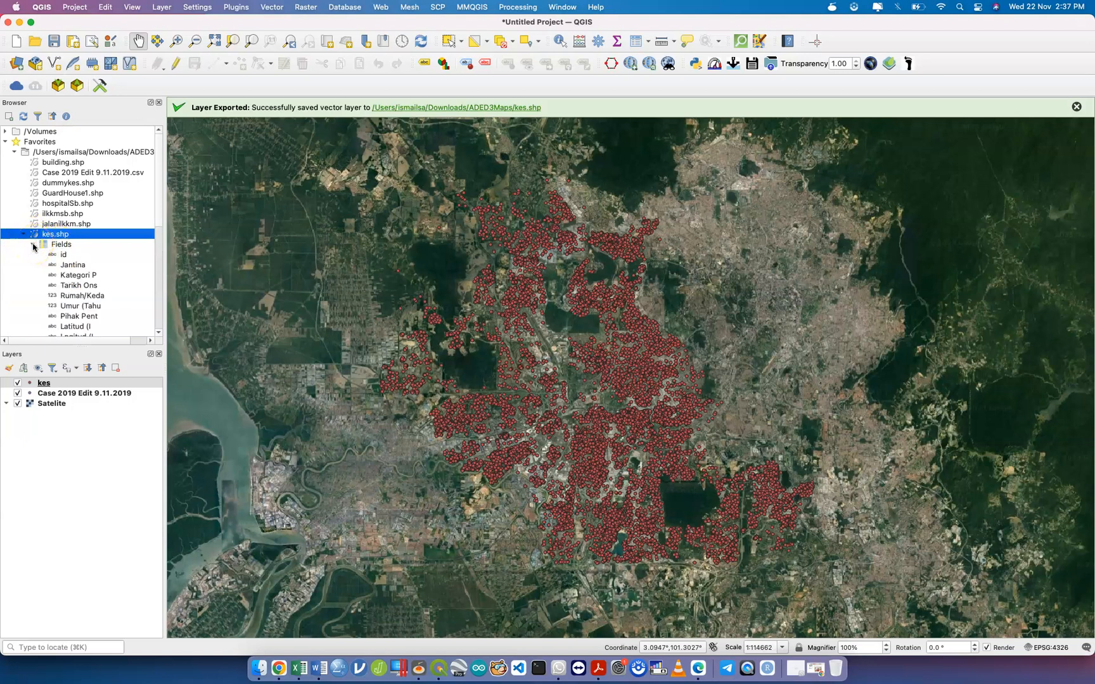
pyautogui.click(33, 246)
pyautogui.click(23, 234)
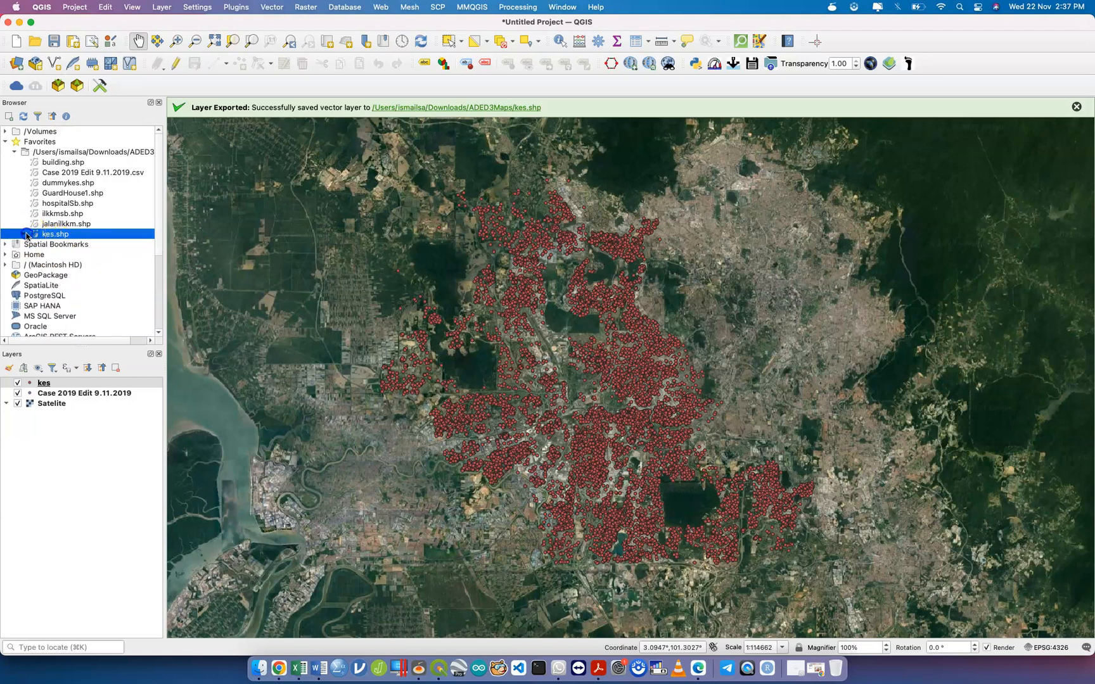
# Remove the Case 2019 Edit 9.11.2019 layer and select the kes layer.
pyautogui.click(50, 394)
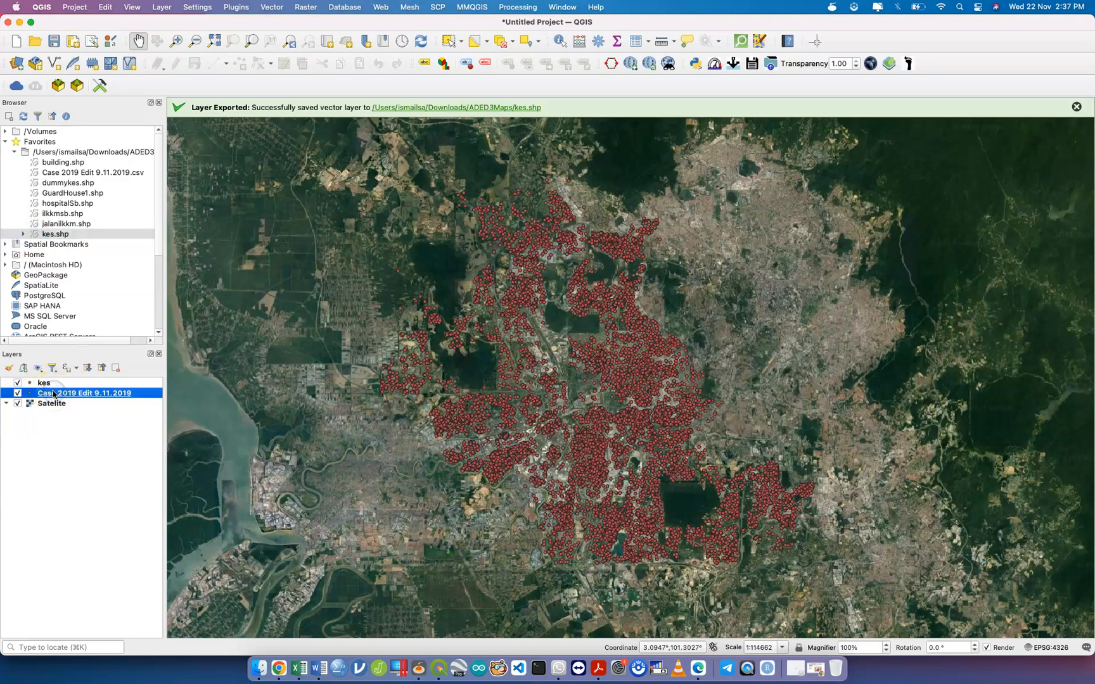
pyautogui.rightClick(53, 393)
pyautogui.click(143, 229)
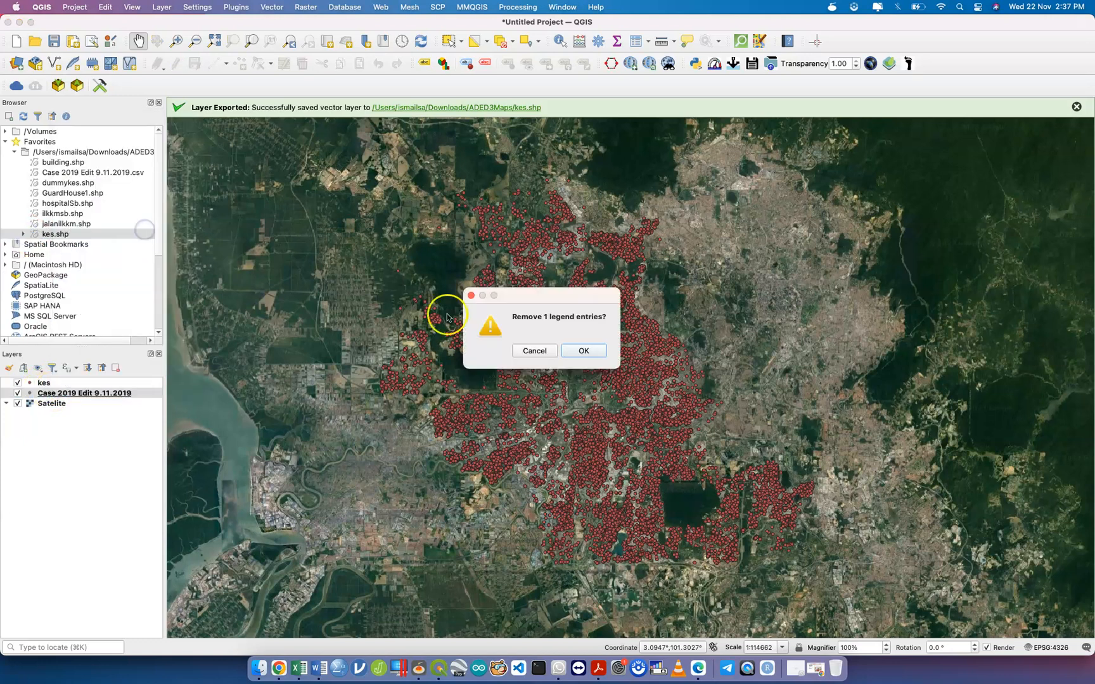
pyautogui.click(540, 352)
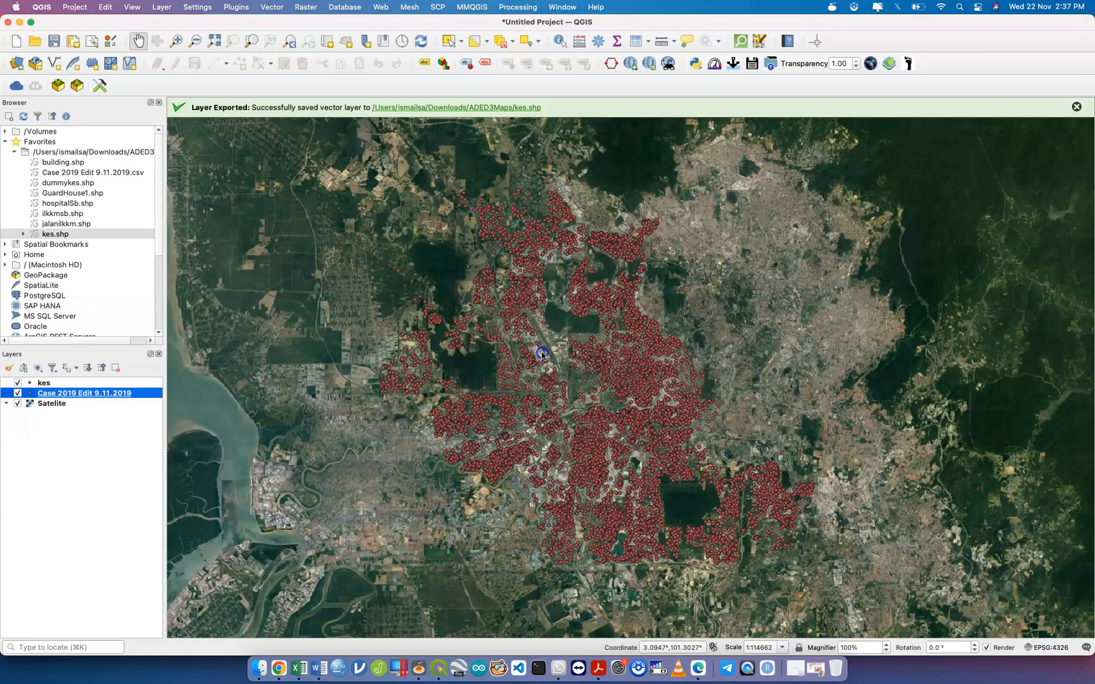
pyautogui.rightClick(146, 397)
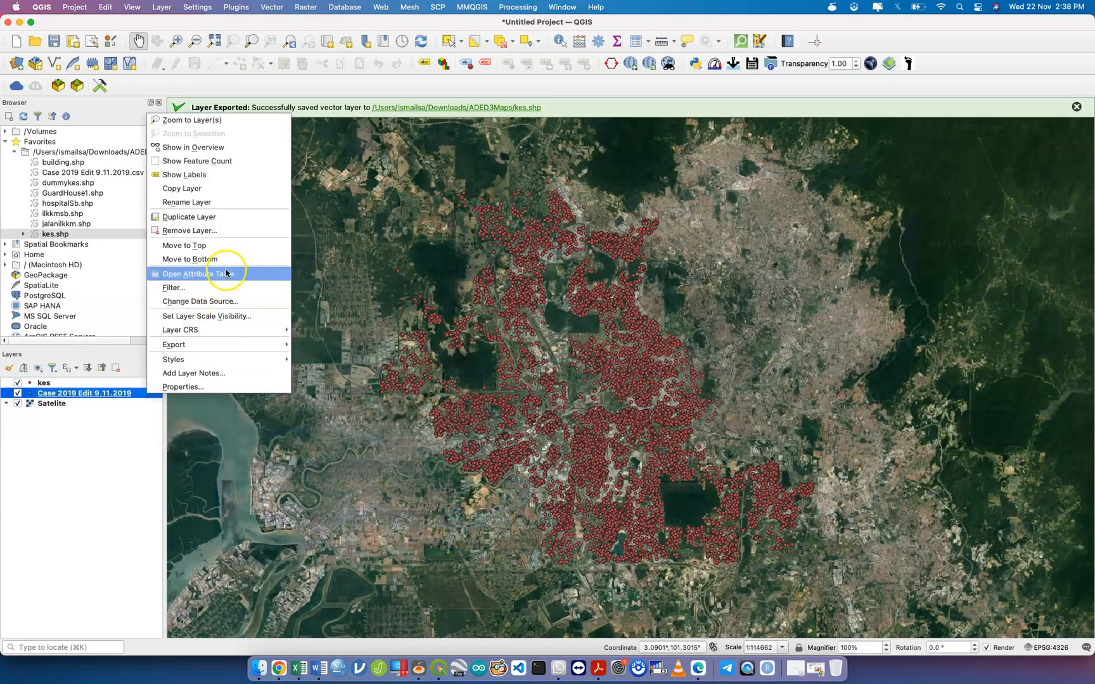
pyautogui.click(232, 231)
pyautogui.click(581, 350)
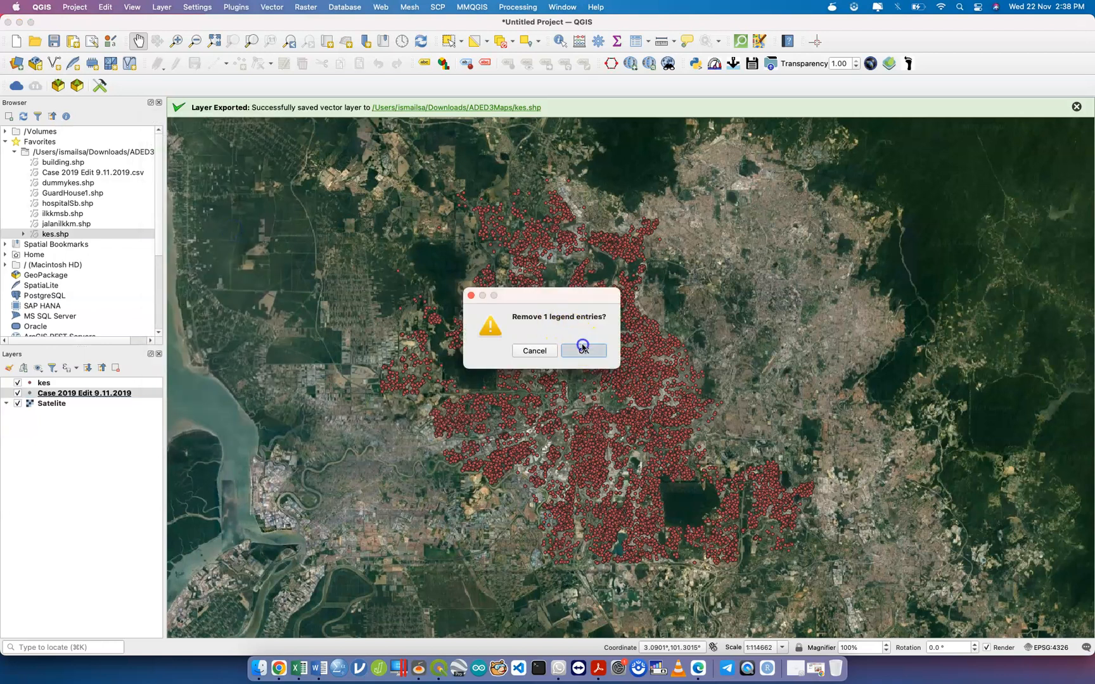
pyautogui.click(130, 384)
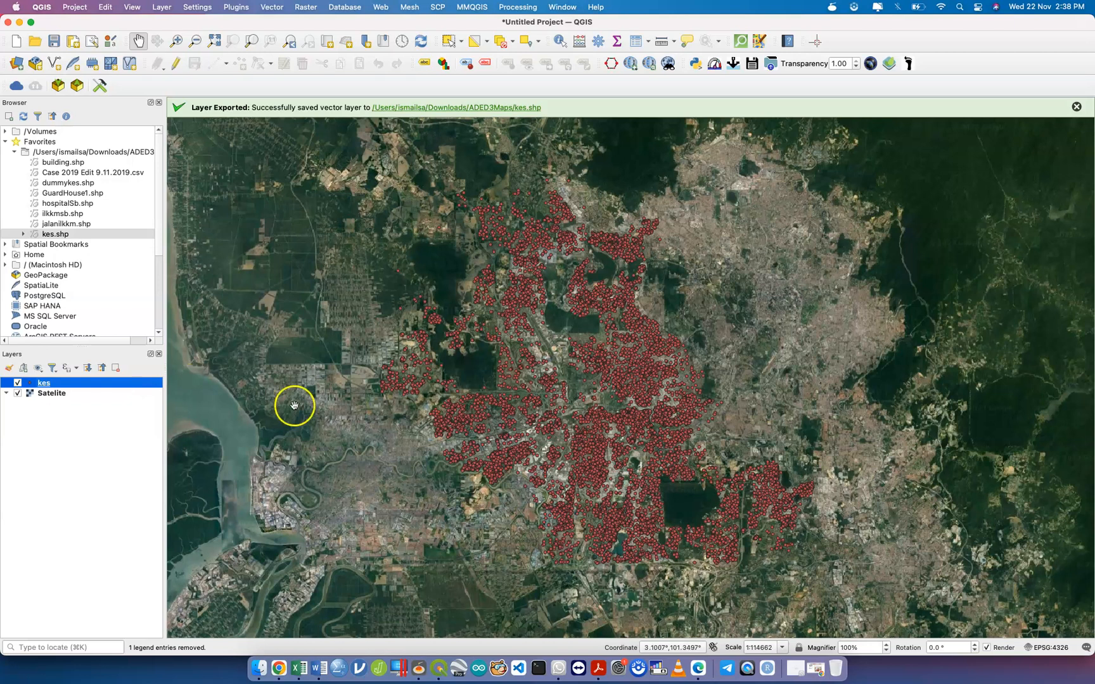
# Zoom out and pan until the whole kes point cluster is visible over the imagery.
pyautogui.scroll(2, 441, 371)
pyautogui.scroll(3, 443, 371)
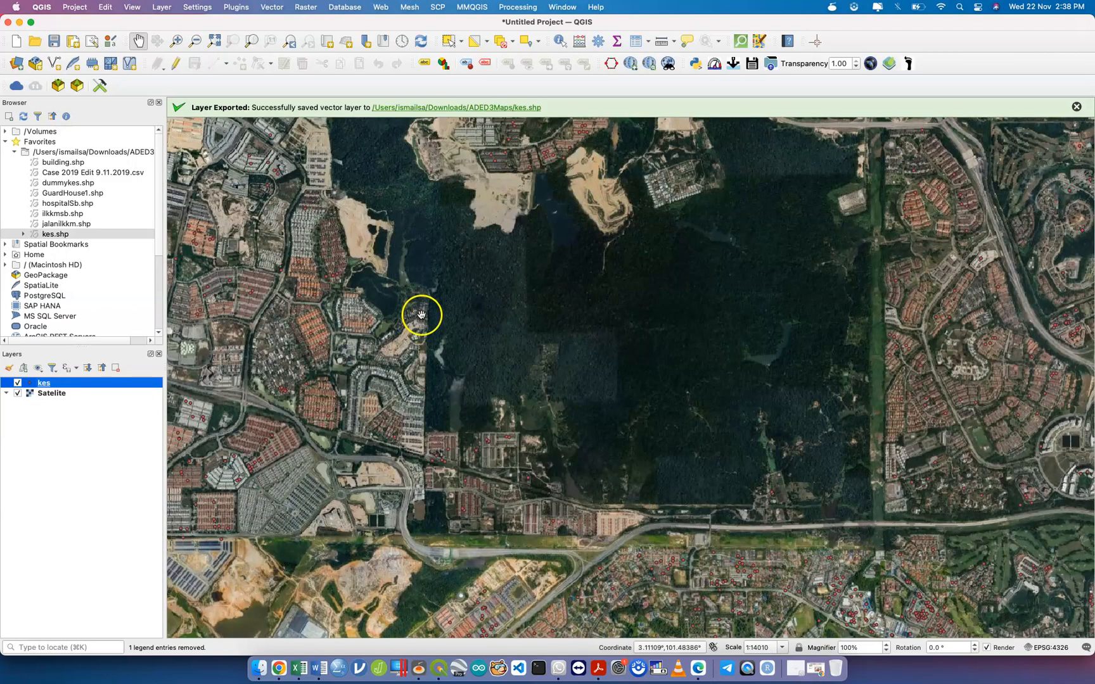
pyautogui.scroll(-2, 426, 320)
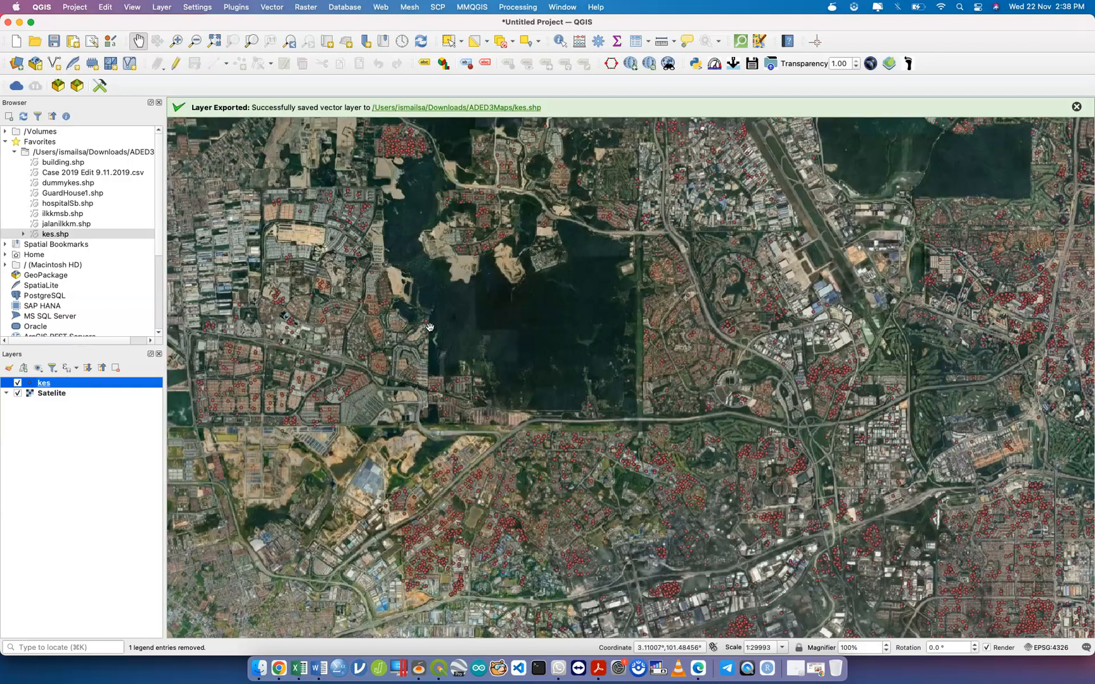
pyautogui.scroll(-1, 430, 327)
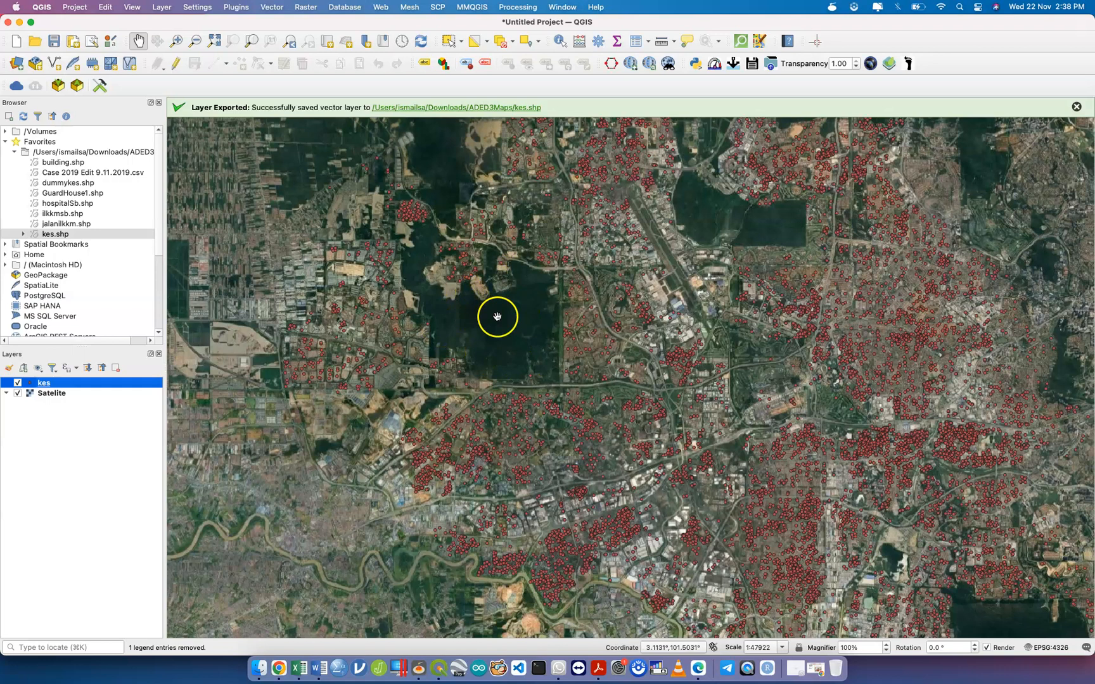
pyautogui.scroll(-1, 542, 360)
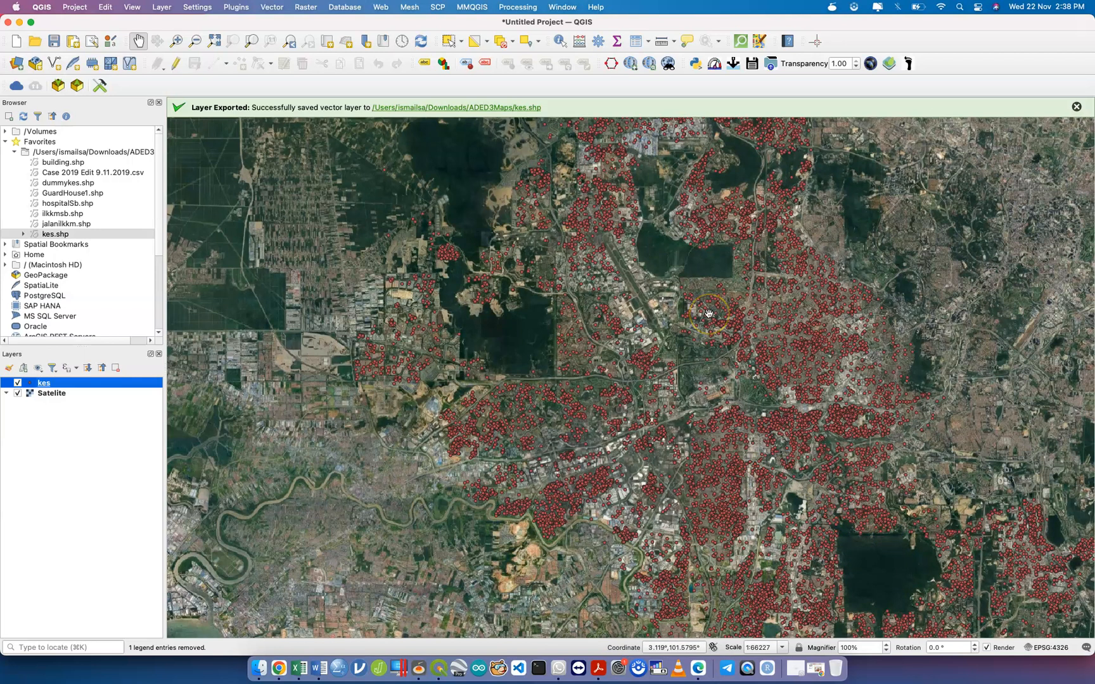
pyautogui.moveTo(689, 313); pyautogui.dragTo(655, 364)
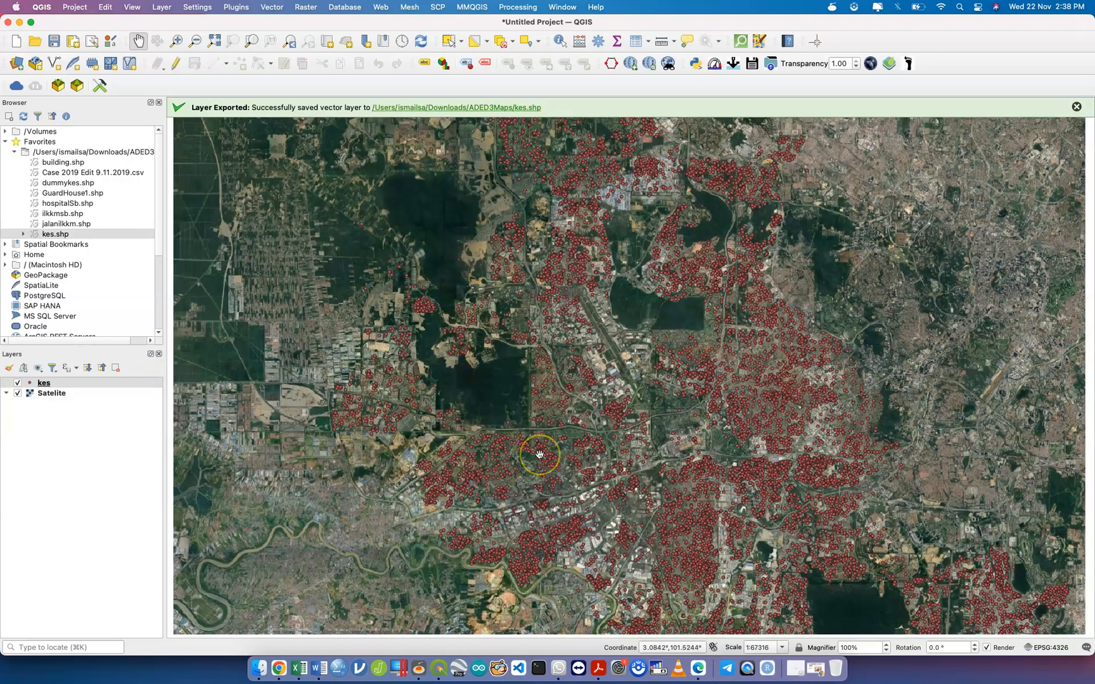
pyautogui.scroll(-2, 539, 453)
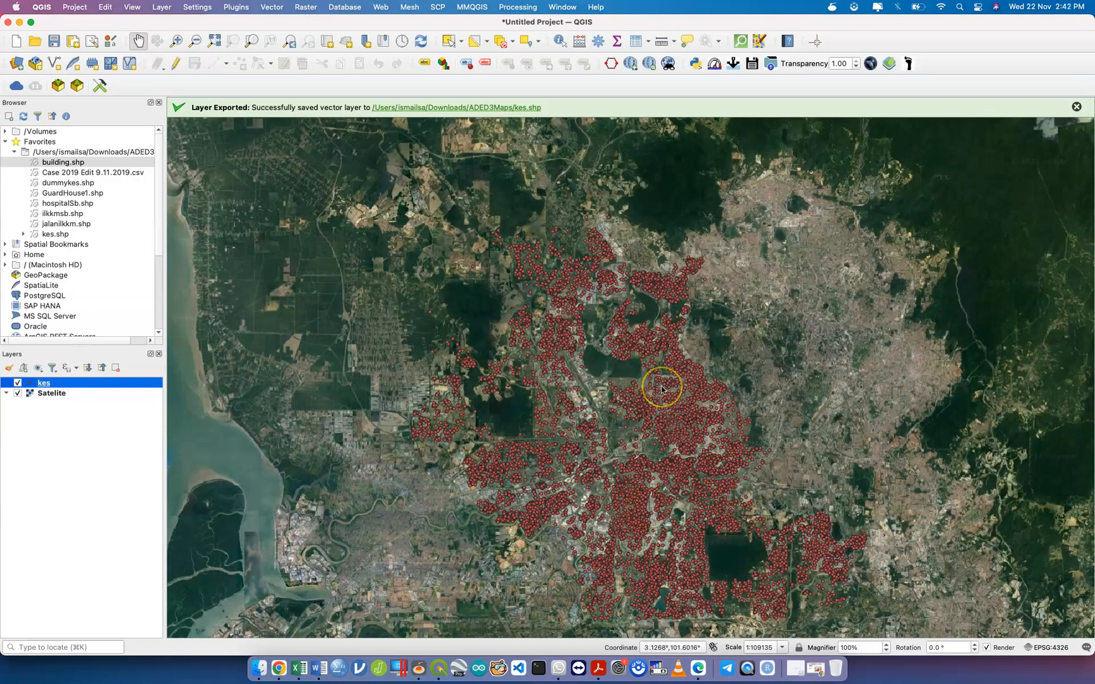
pyautogui.scroll(-1, 661, 389)
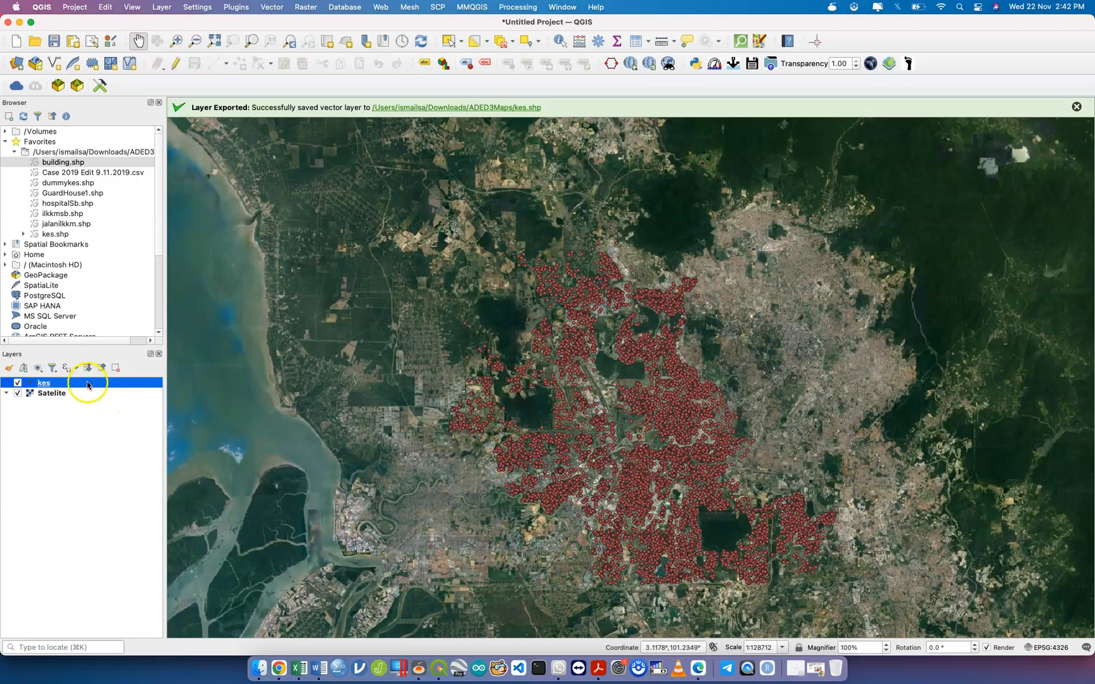
# Open the kes layer's attribute table from its layer context menu.
pyautogui.click(78, 393)
pyautogui.click(92, 383)
pyautogui.rightClick(92, 384)
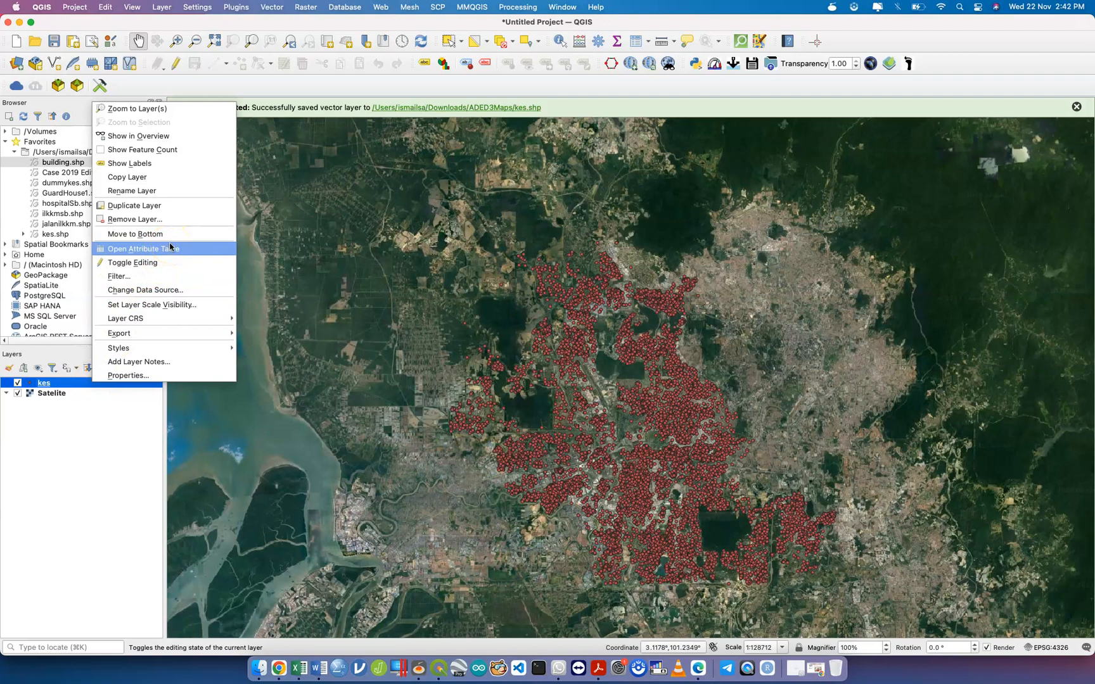
pyautogui.click(63, 386)
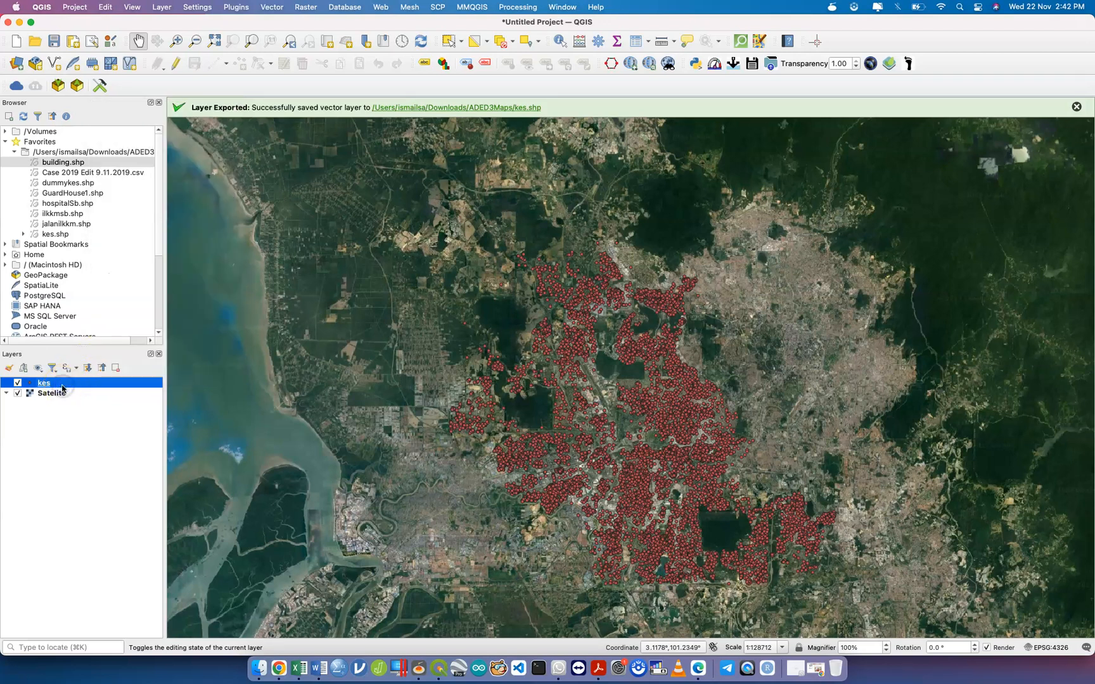
pyautogui.rightClick(63, 388)
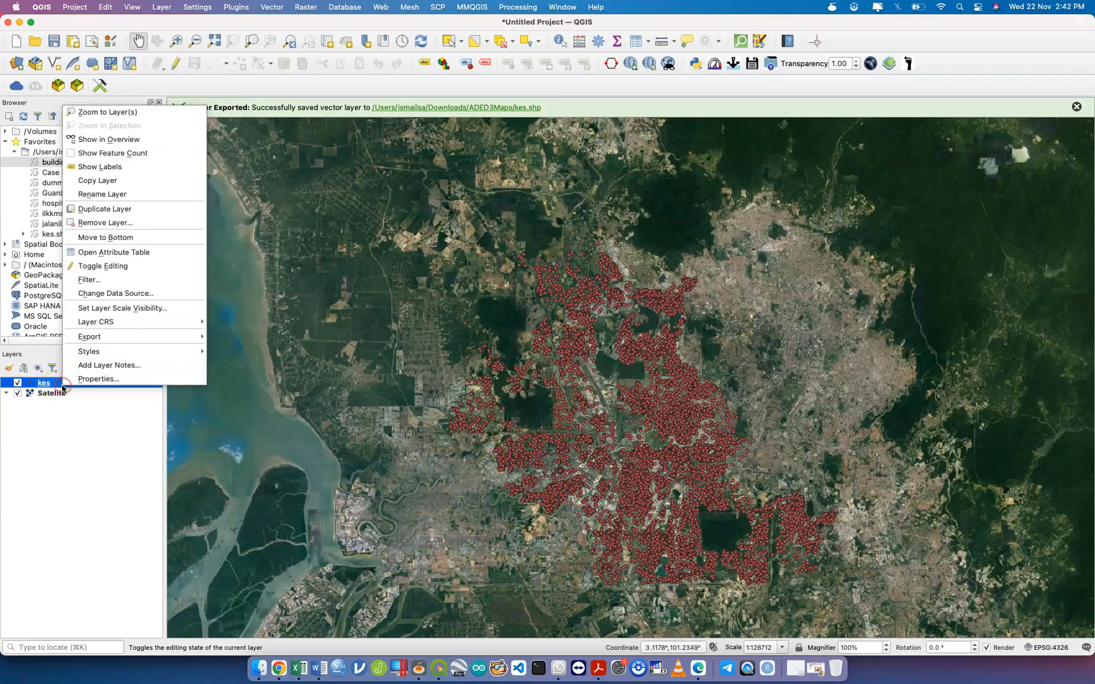
pyautogui.click(128, 256)
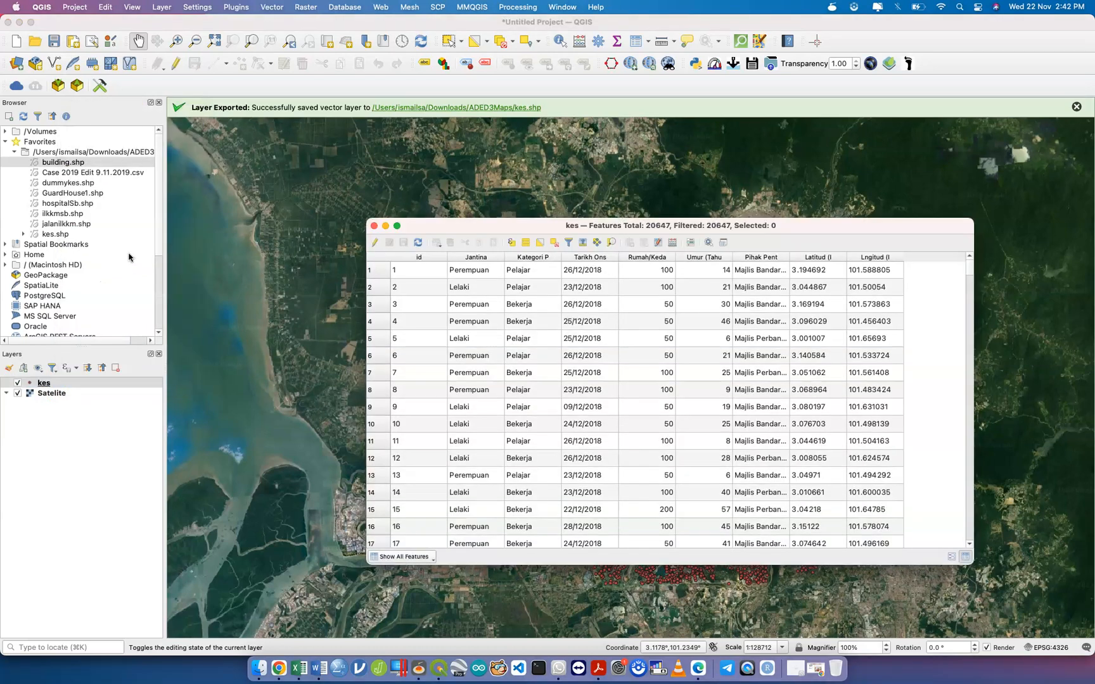
# Reposition and widen the attribute table, scroll through the case records, then close it.
pyautogui.moveTo(517, 232); pyautogui.dragTo(325, 149)
pyautogui.moveTo(783, 143); pyautogui.dragTo(935, 150)
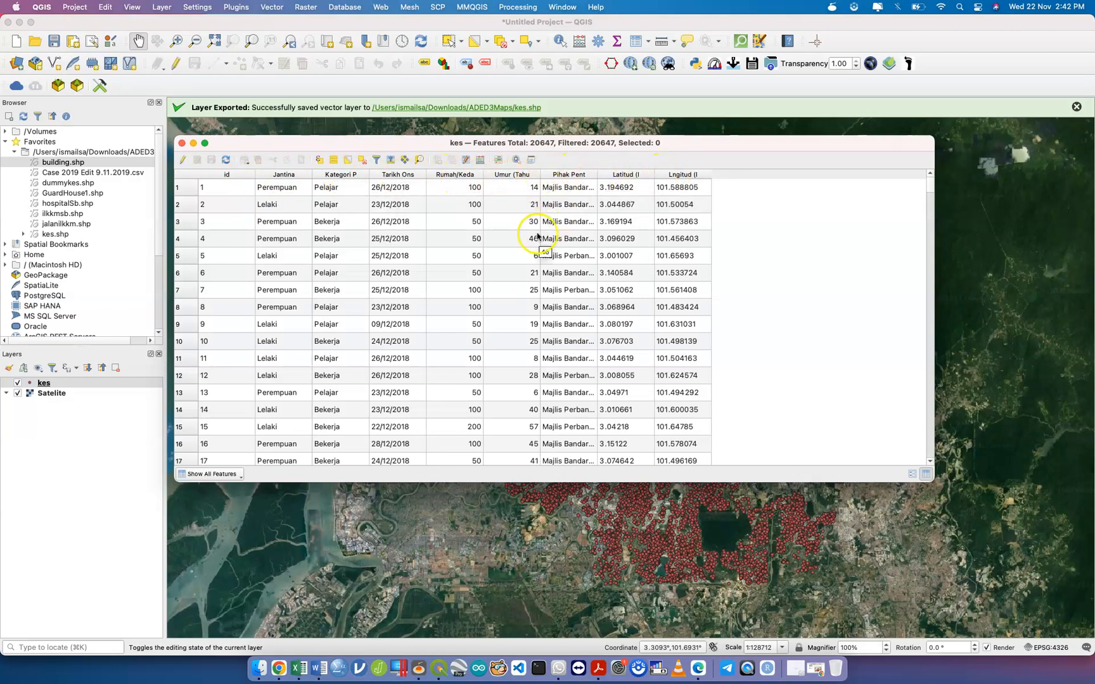
pyautogui.scroll(-10, 445, 275)
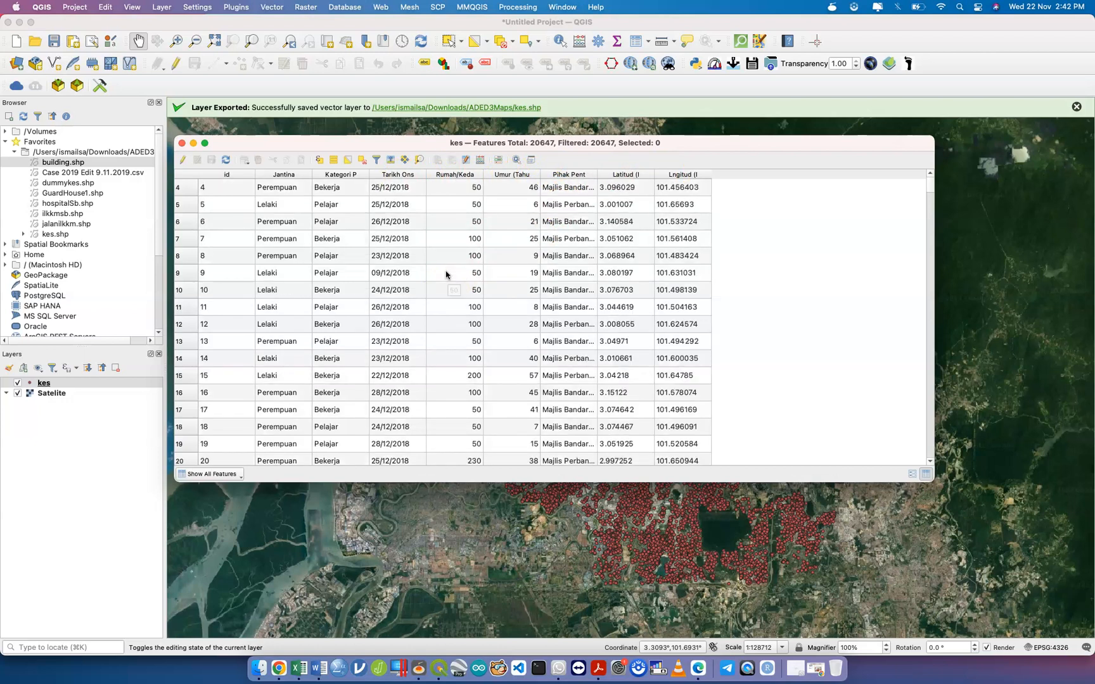
pyautogui.scroll(10, 445, 275)
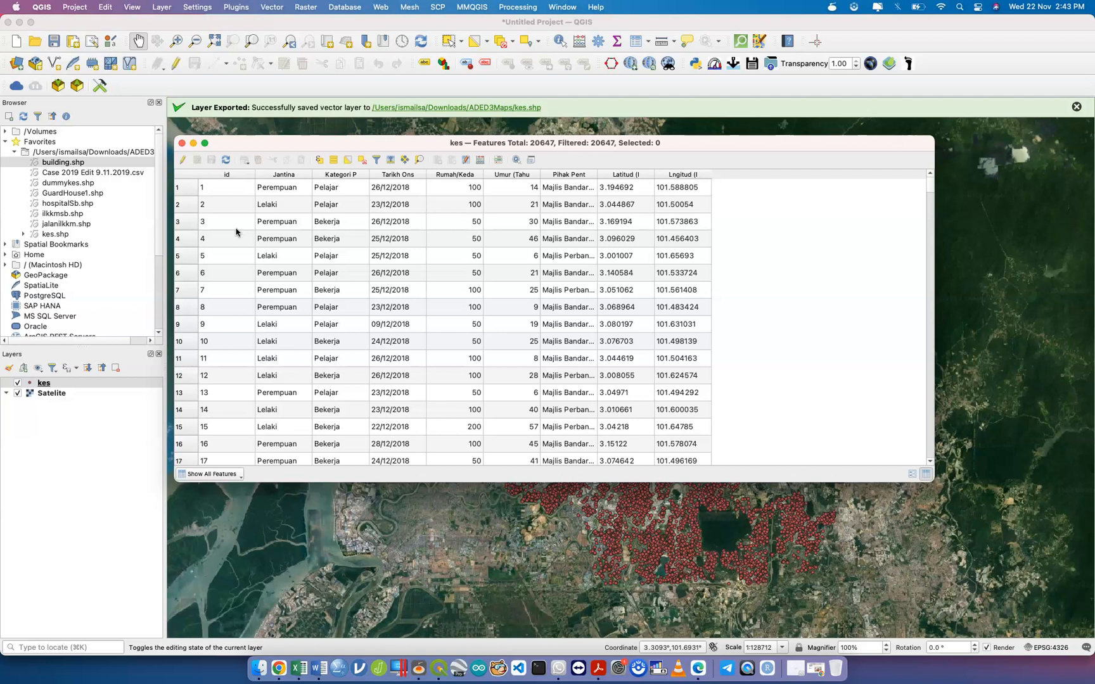
pyautogui.click(182, 143)
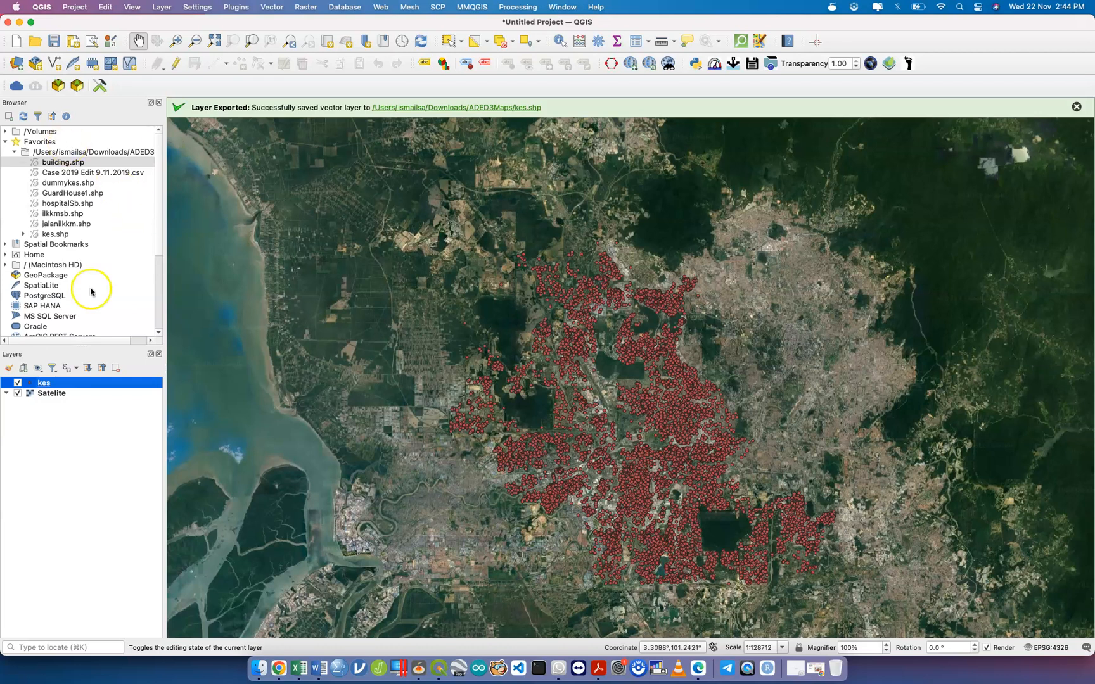
# Reopen the kes attribute table and drag-select the first case record rows.
pyautogui.rightClick(82, 383)
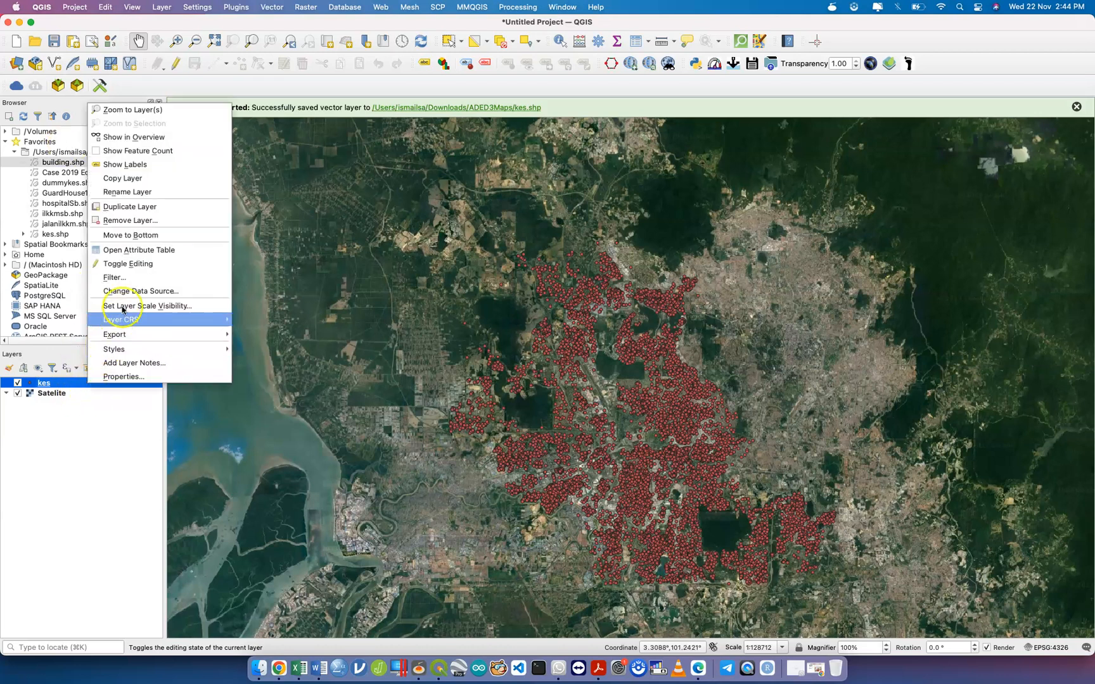
pyautogui.click(177, 250)
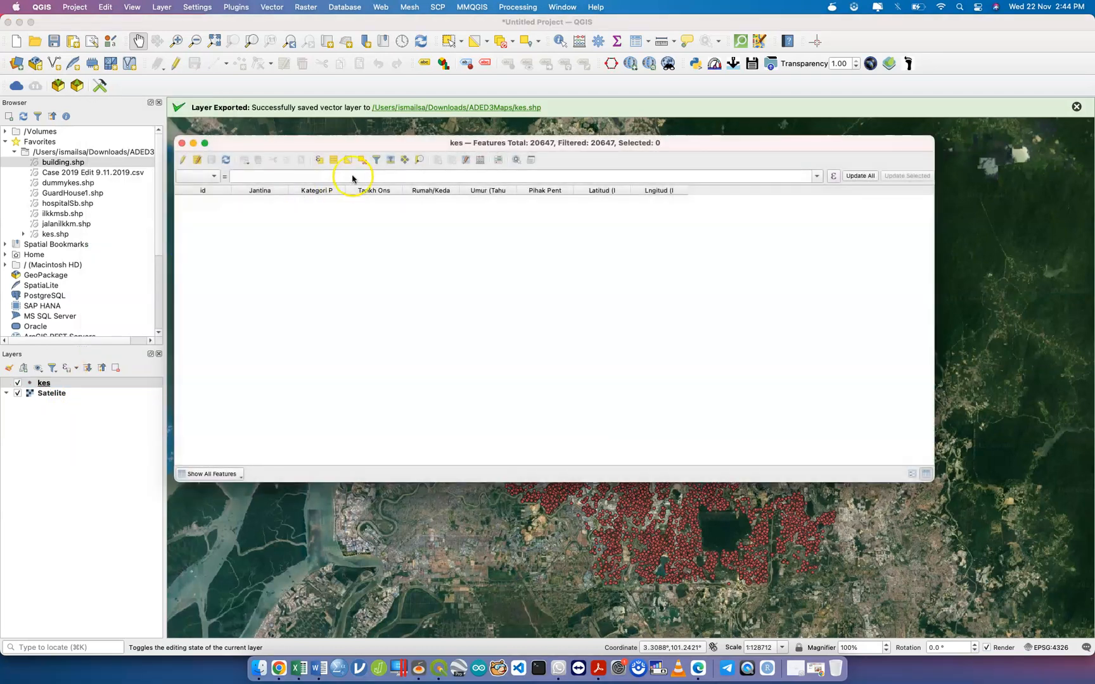
pyautogui.moveTo(359, 143); pyautogui.dragTo(584, 195)
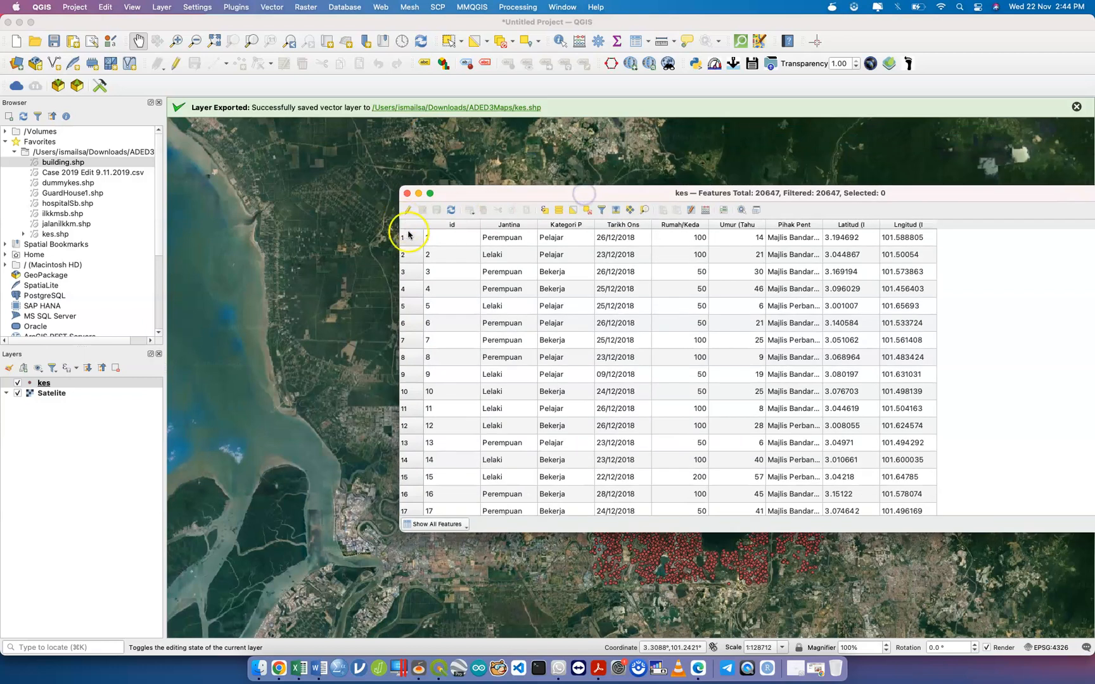
pyautogui.moveTo(408, 237); pyautogui.dragTo(413, 460)
# Move and resize the table window aside, then pan the map view left.
pyautogui.moveTo(596, 202); pyautogui.dragTo(297, 90)
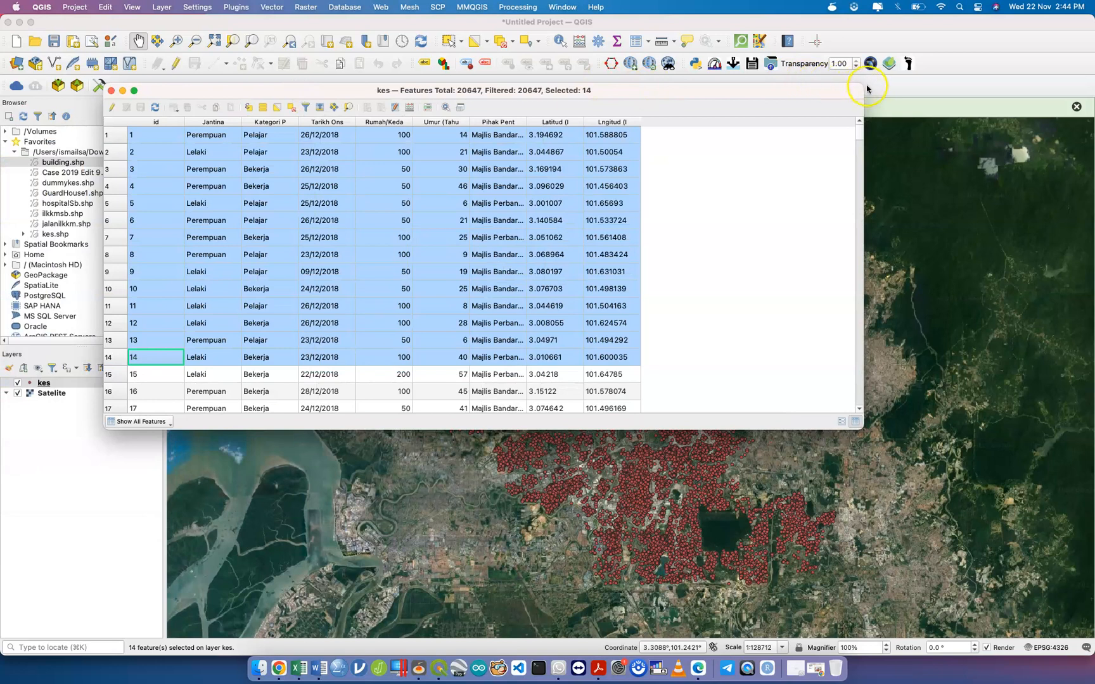
pyautogui.moveTo(863, 84); pyautogui.dragTo(653, 59)
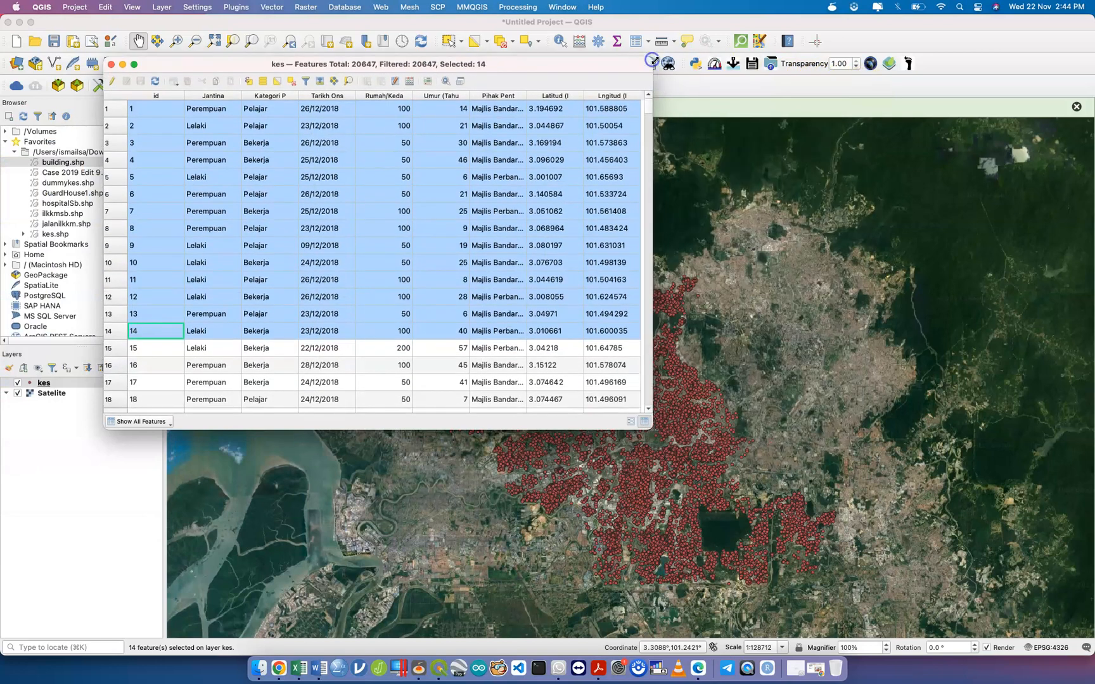
pyautogui.click(794, 359)
pyautogui.moveTo(681, 292); pyautogui.dragTo(519, 286)
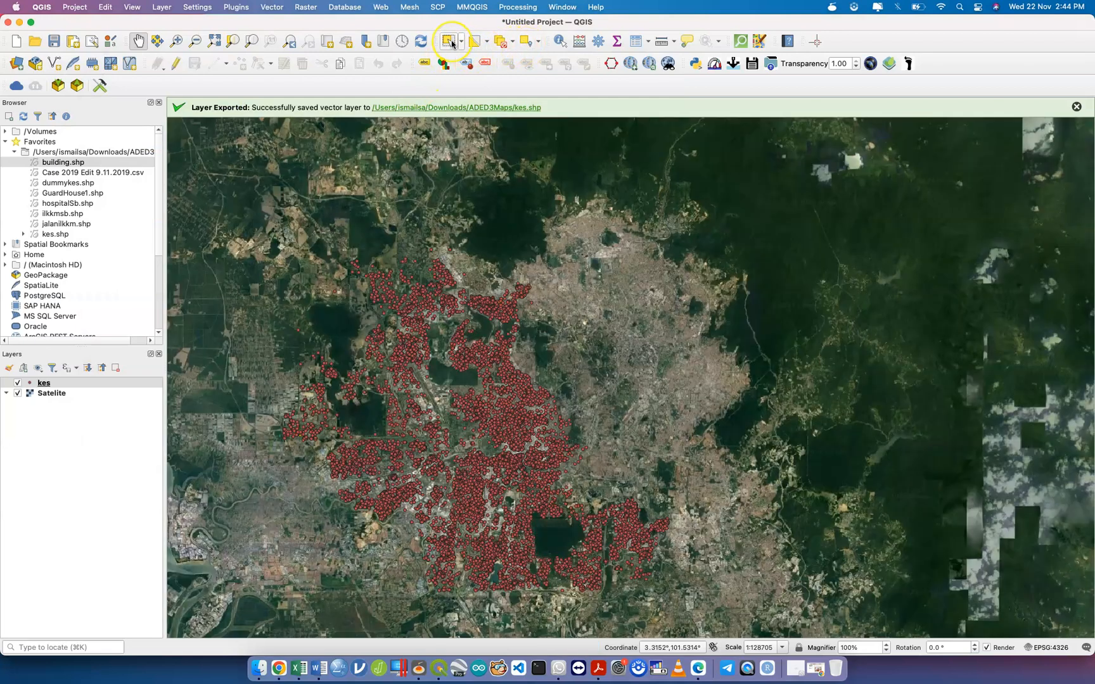
# Box-select the northern group of kes case points and move the table off them.
pyautogui.click(449, 41)
pyautogui.moveTo(352, 235); pyautogui.dragTo(516, 357)
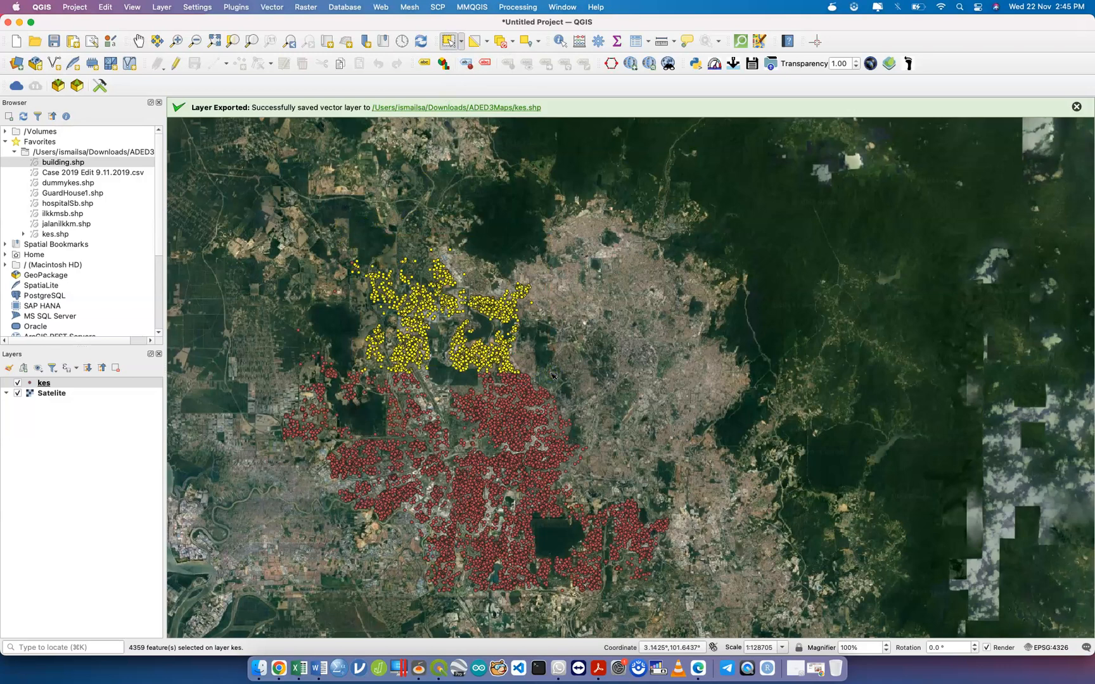
pyautogui.hotkey('ctrl', 'Up')
pyautogui.hotkey('ctrl', 'Up')
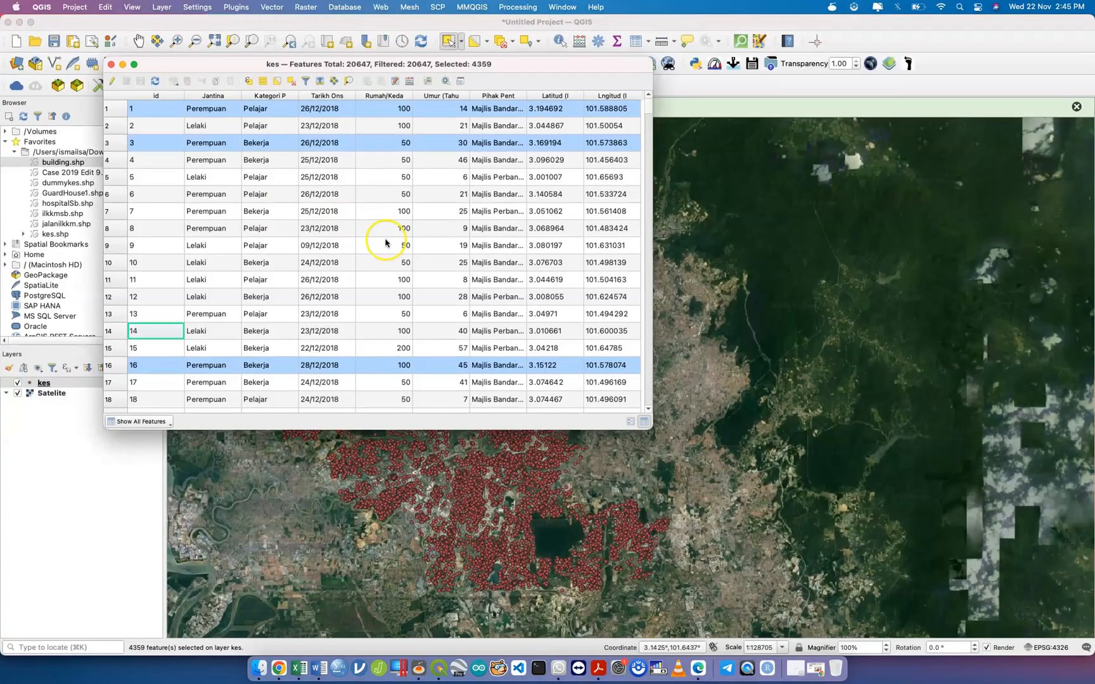
pyautogui.moveTo(502, 66); pyautogui.dragTo(1017, 133)
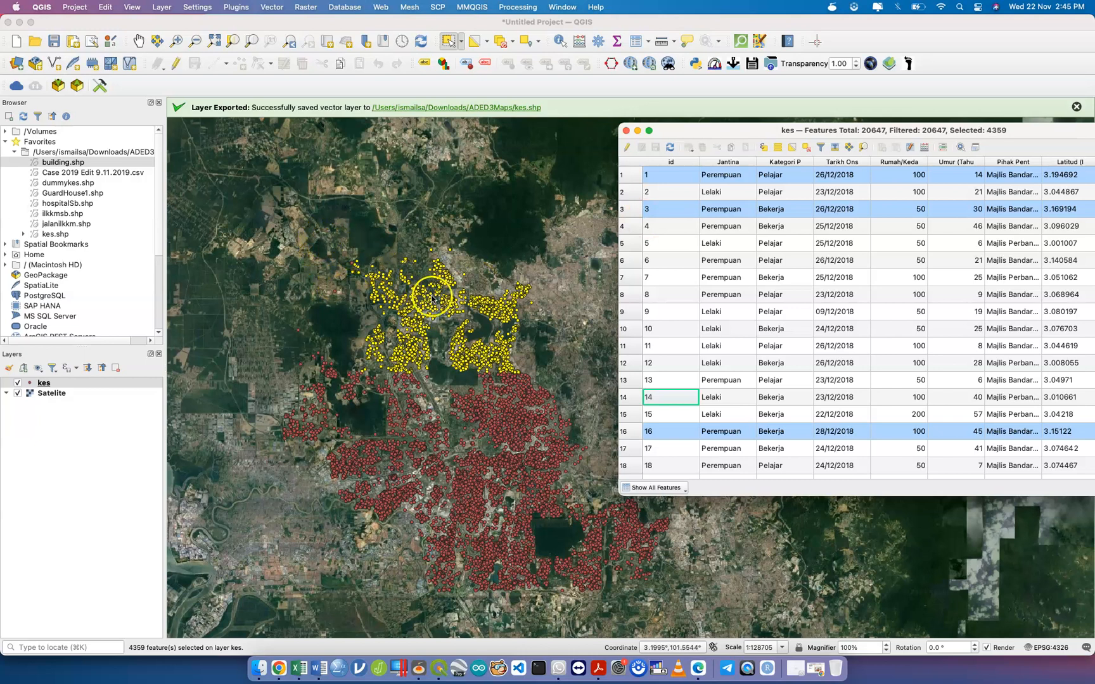
# Close and reopen the kes attribute table to view the records.
pyautogui.click(627, 130)
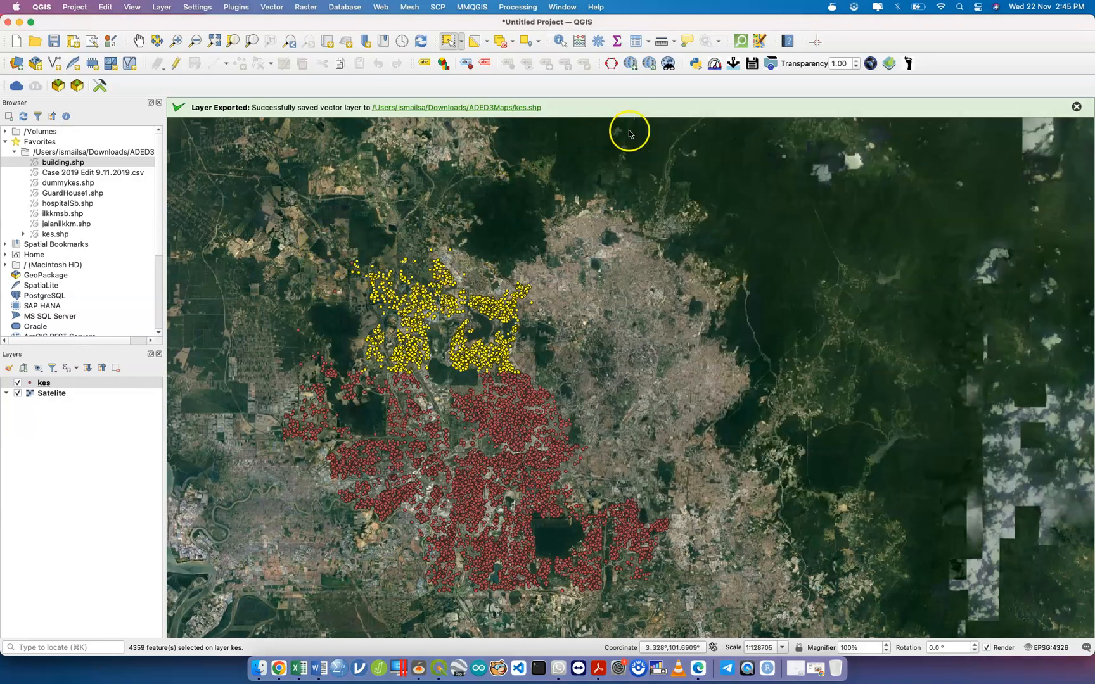
pyautogui.rightClick(104, 386)
pyautogui.click(189, 254)
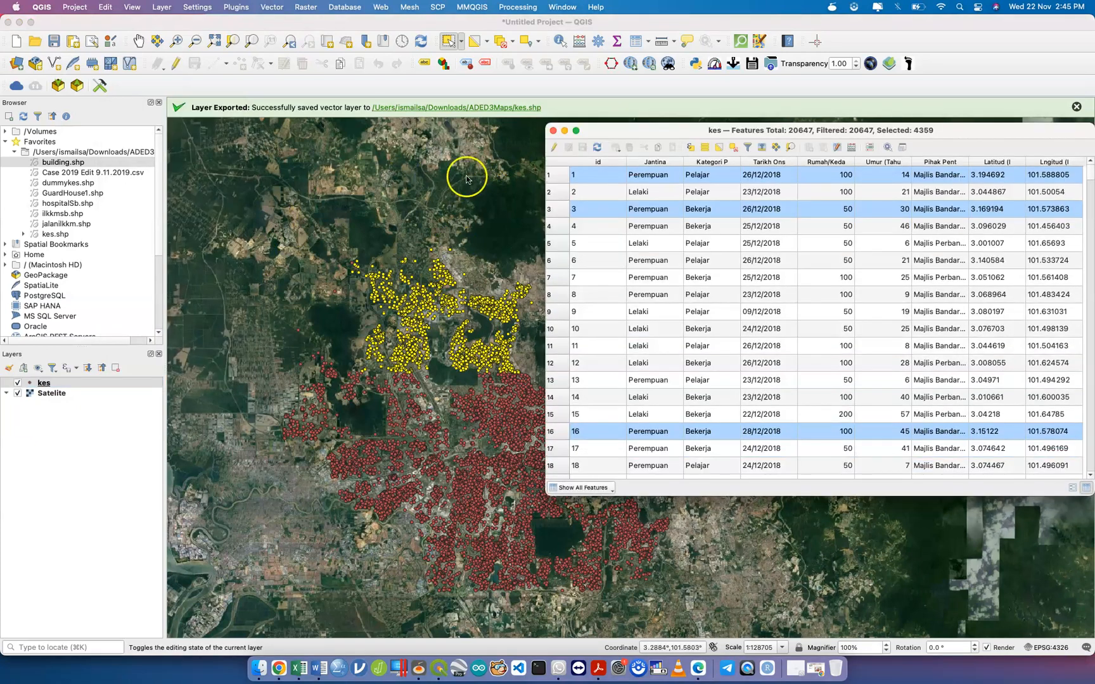
# Pick Select Feature(s) mode and redraw a rectangle over the northern strip of kes points.
pyautogui.click(612, 90)
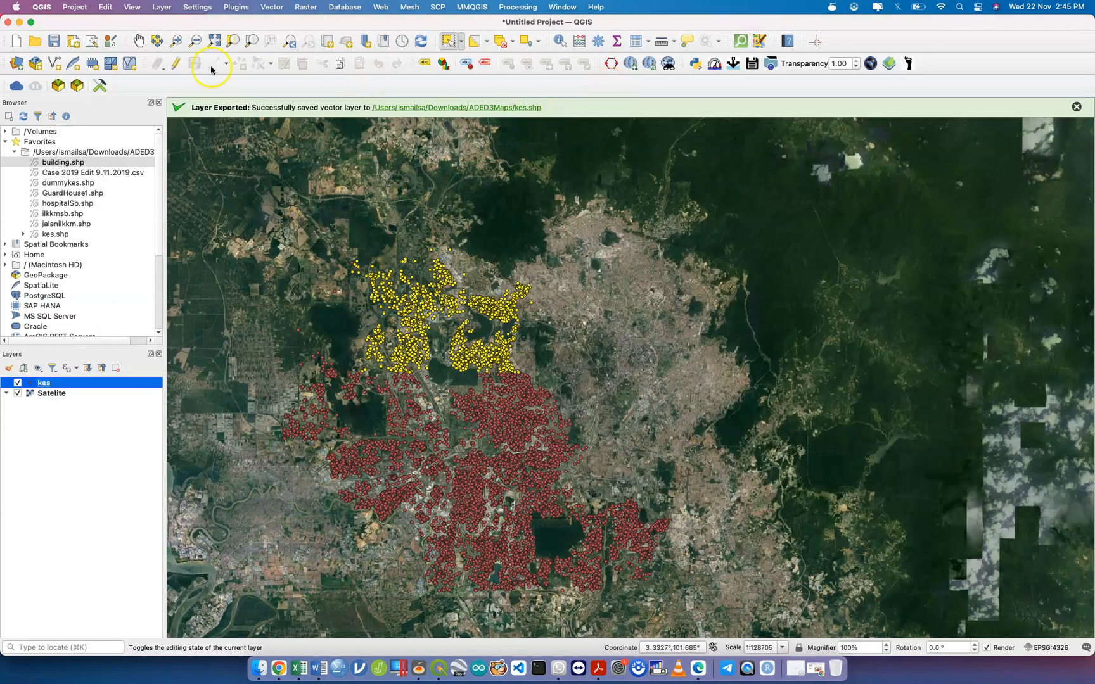
pyautogui.click(138, 41)
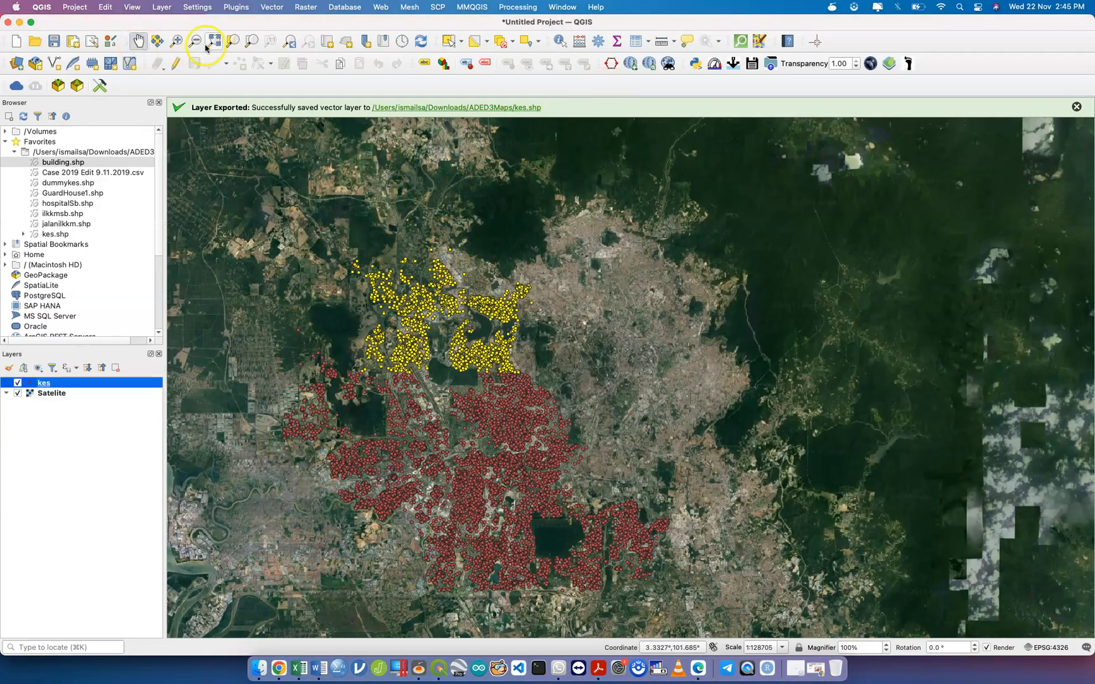
pyautogui.click(450, 43)
pyautogui.click(461, 44)
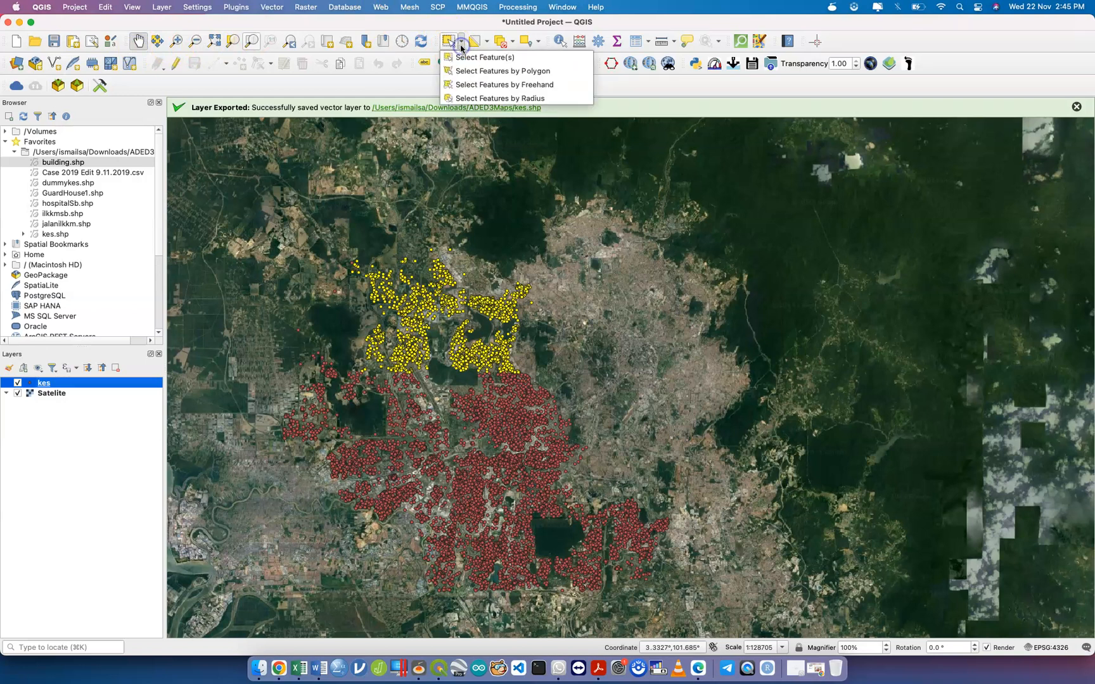
pyautogui.click(469, 60)
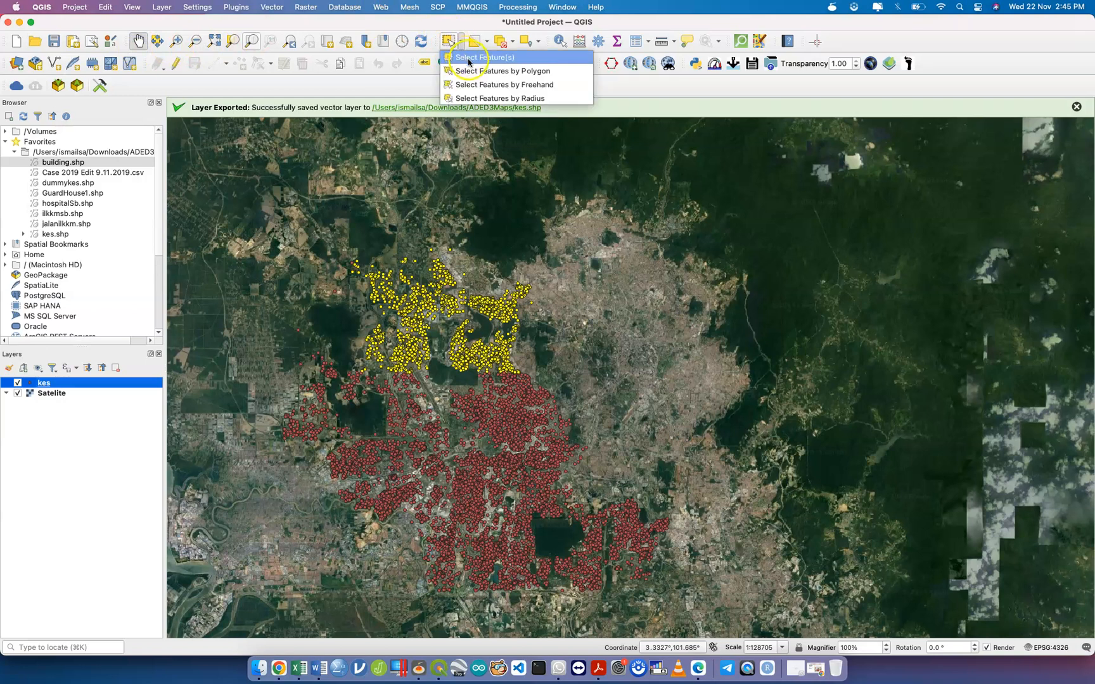
pyautogui.click(479, 99)
pyautogui.moveTo(330, 252); pyautogui.dragTo(552, 328)
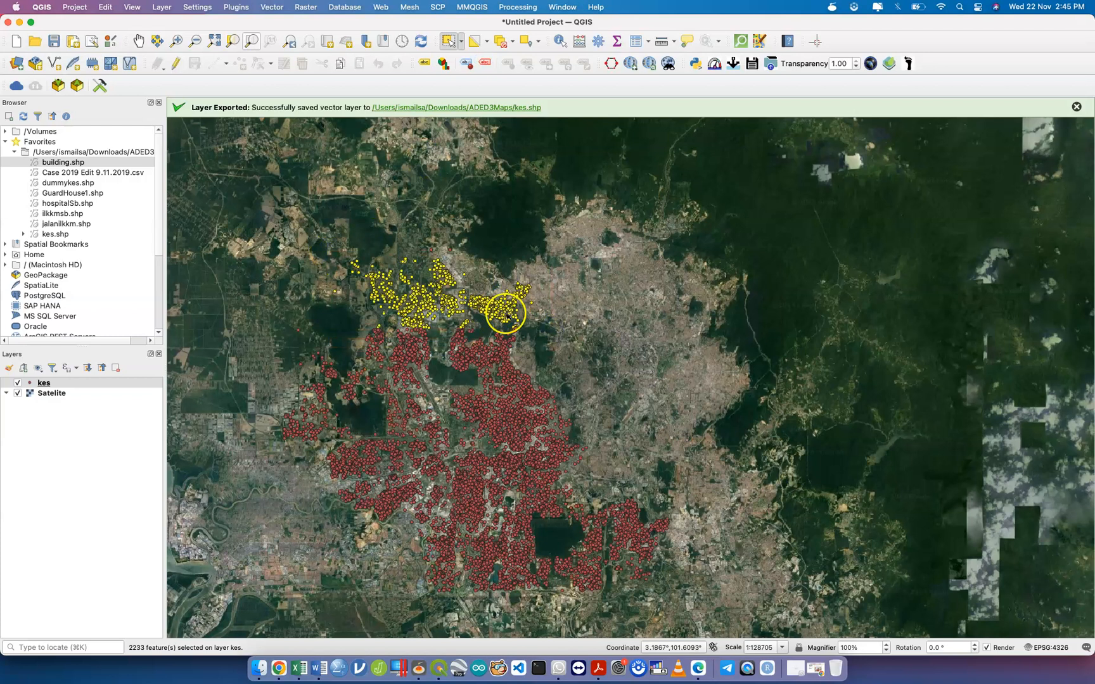
pyautogui.moveTo(334, 247); pyautogui.dragTo(545, 334)
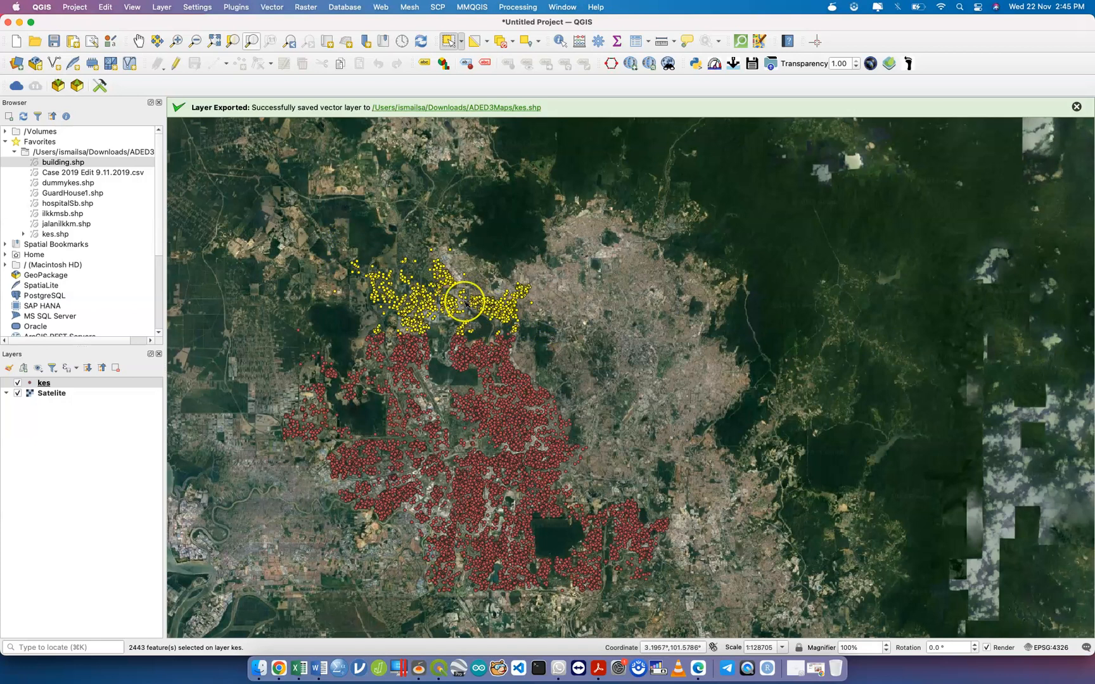
pyautogui.hotkey('ctrl', 'Up')
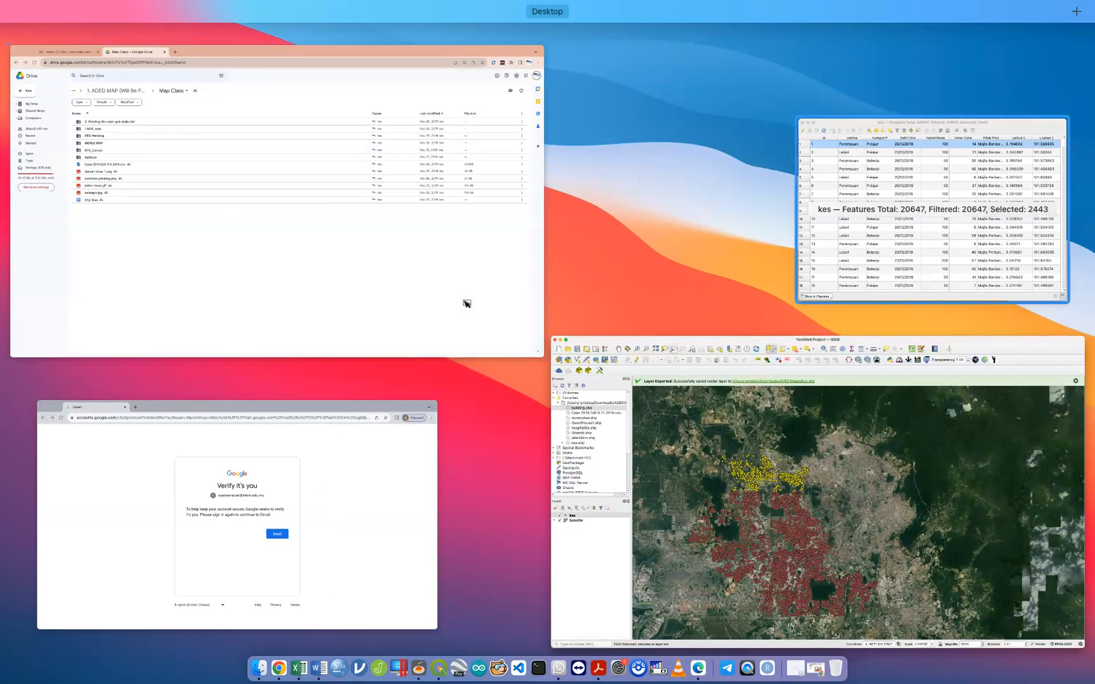
pyautogui.click(887, 206)
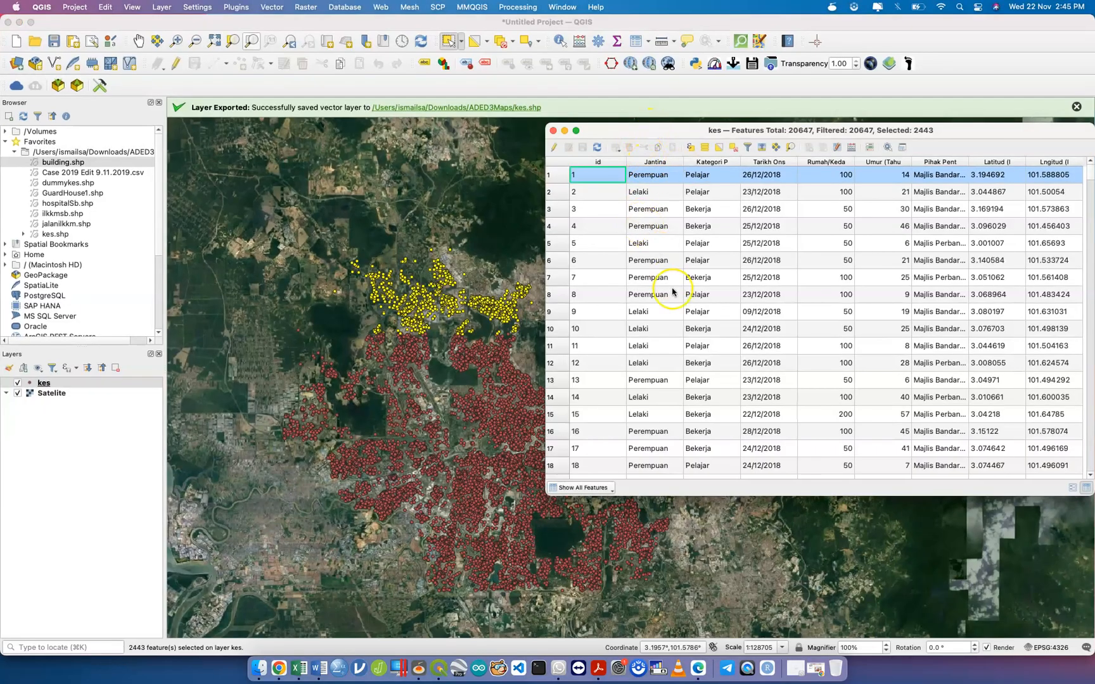
pyautogui.scroll(-10, 672, 292)
pyautogui.scroll(10, 673, 292)
pyautogui.rightClick(573, 177)
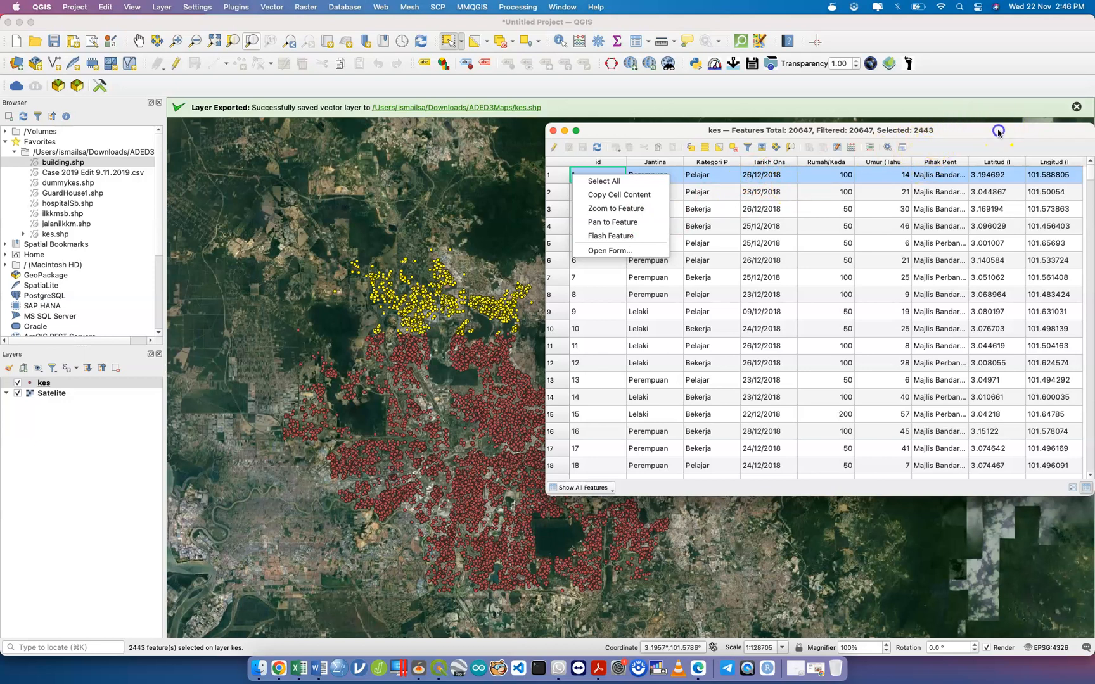
pyautogui.moveTo(998, 131); pyautogui.dragTo(782, 152)
# Invert the kes feature selection from the Select dropdown.
pyautogui.click(489, 25)
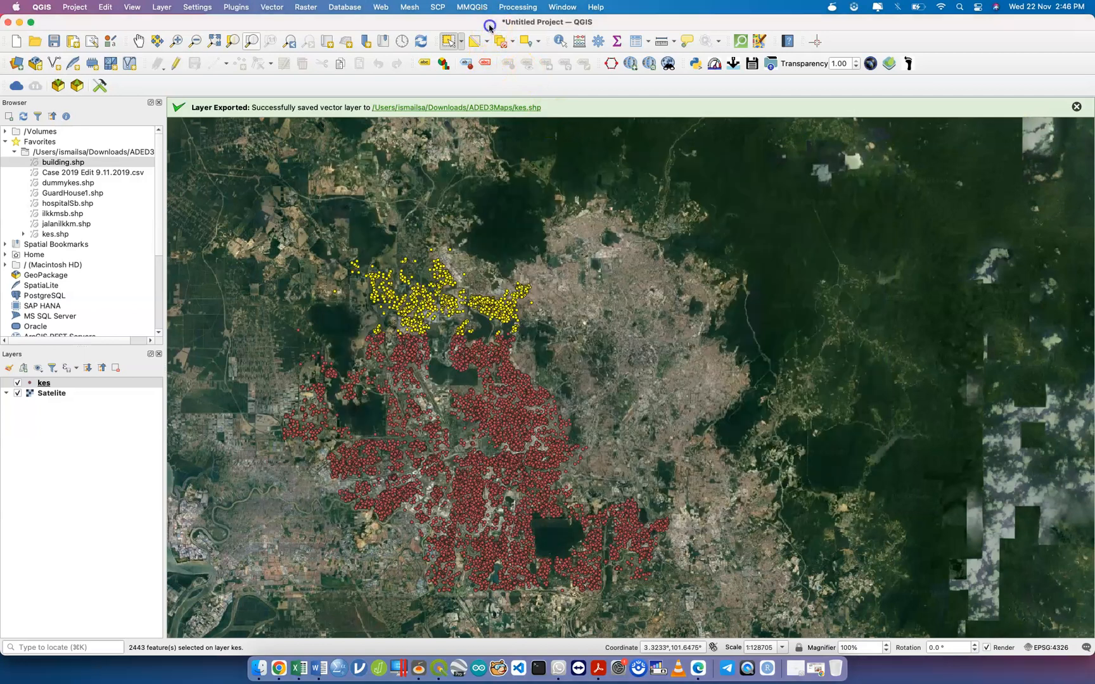
pyautogui.click(487, 42)
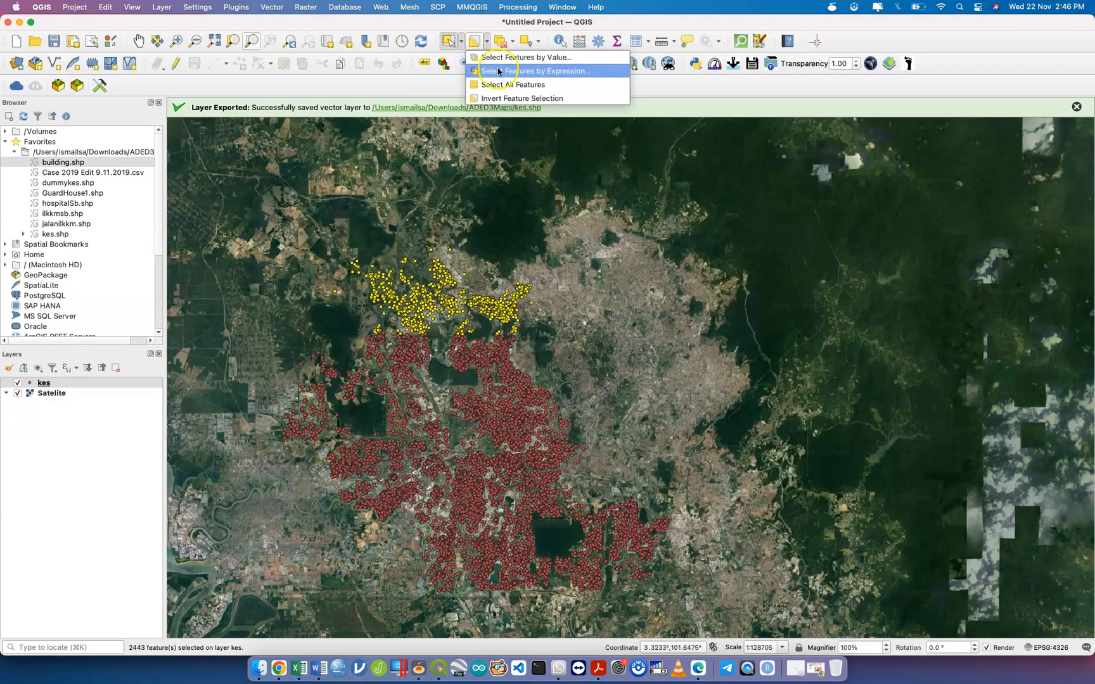
pyautogui.click(495, 99)
pyautogui.click(496, 99)
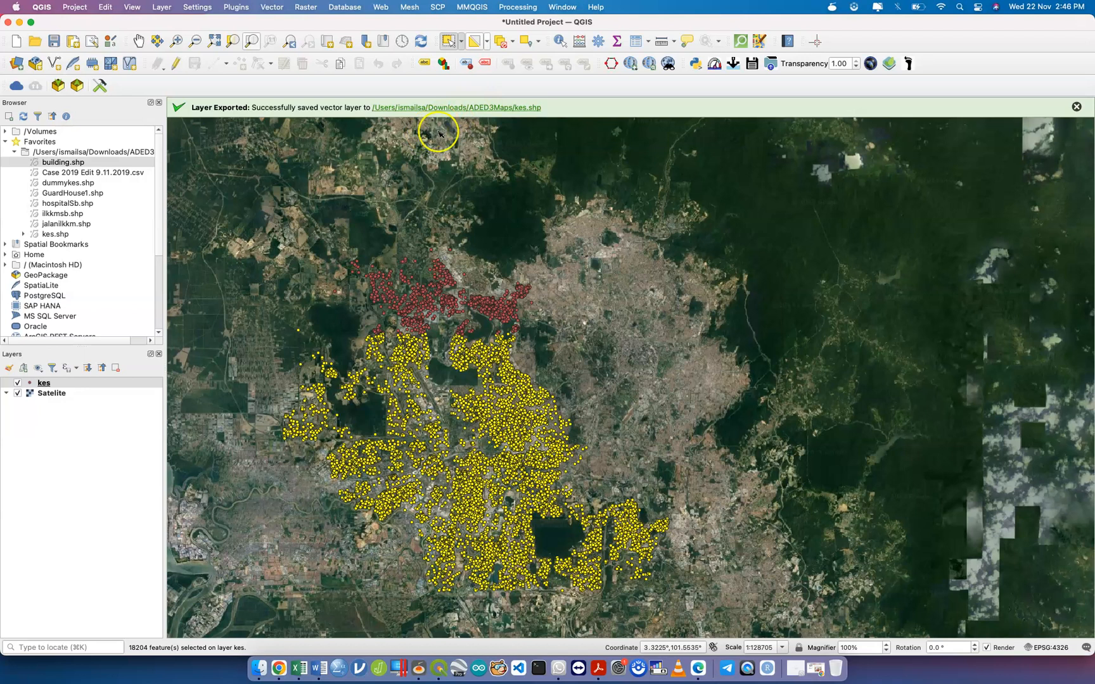
# Box-select all case points across the map, then deselect every feature.
pyautogui.moveTo(243, 238); pyautogui.dragTo(676, 619)
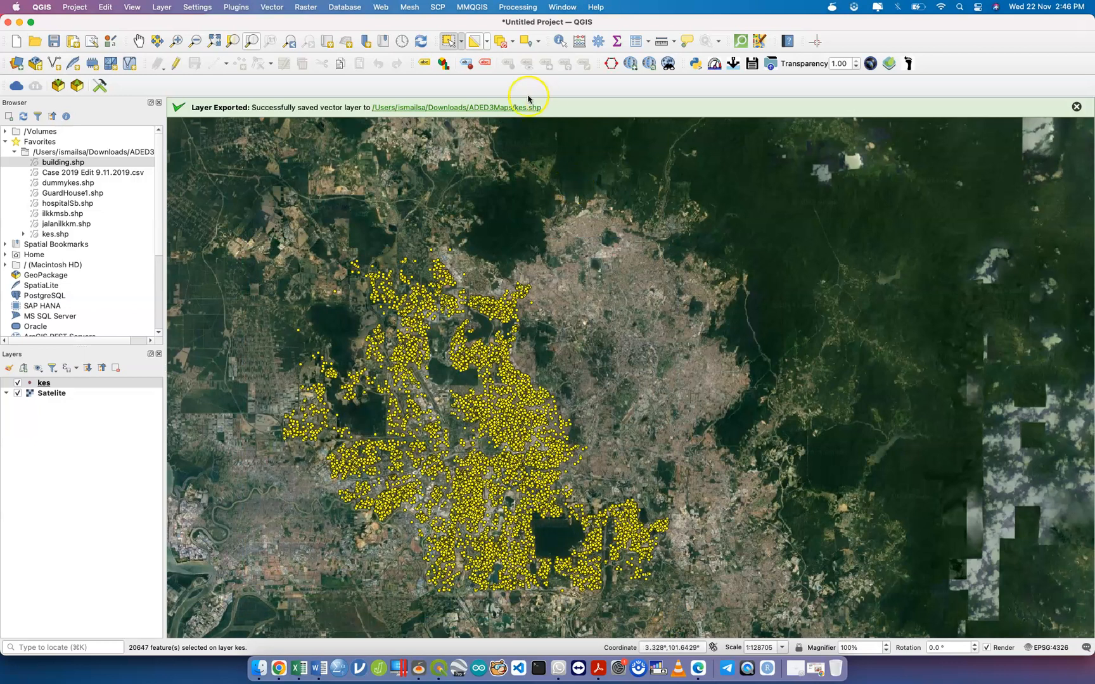
pyautogui.click(501, 42)
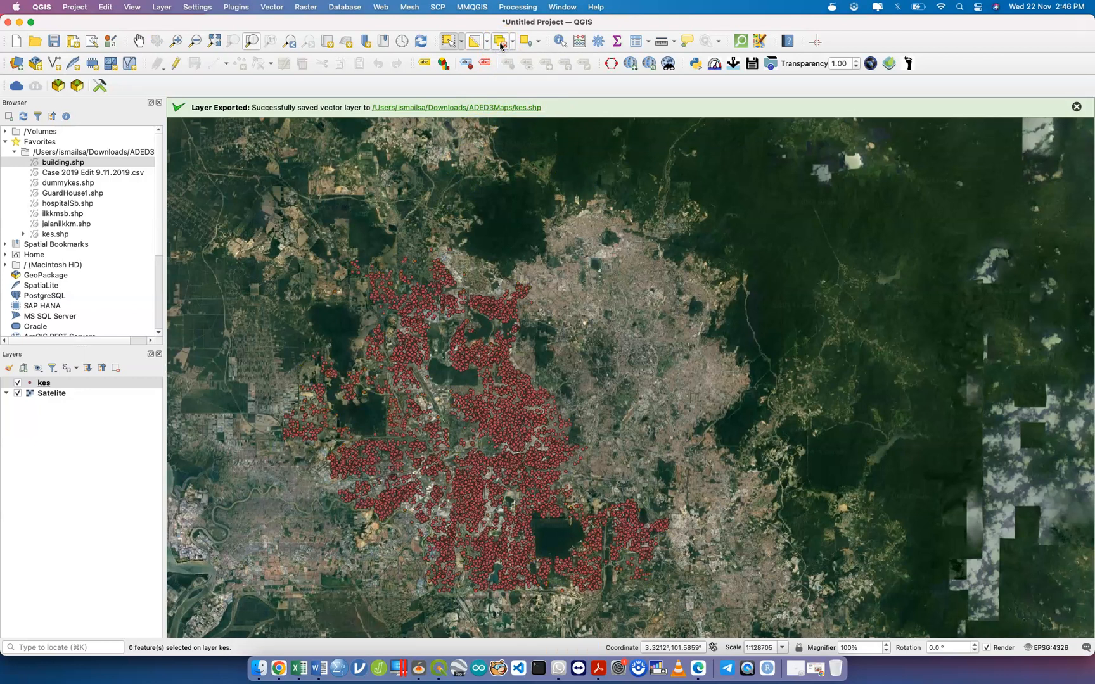
pyautogui.click(501, 42)
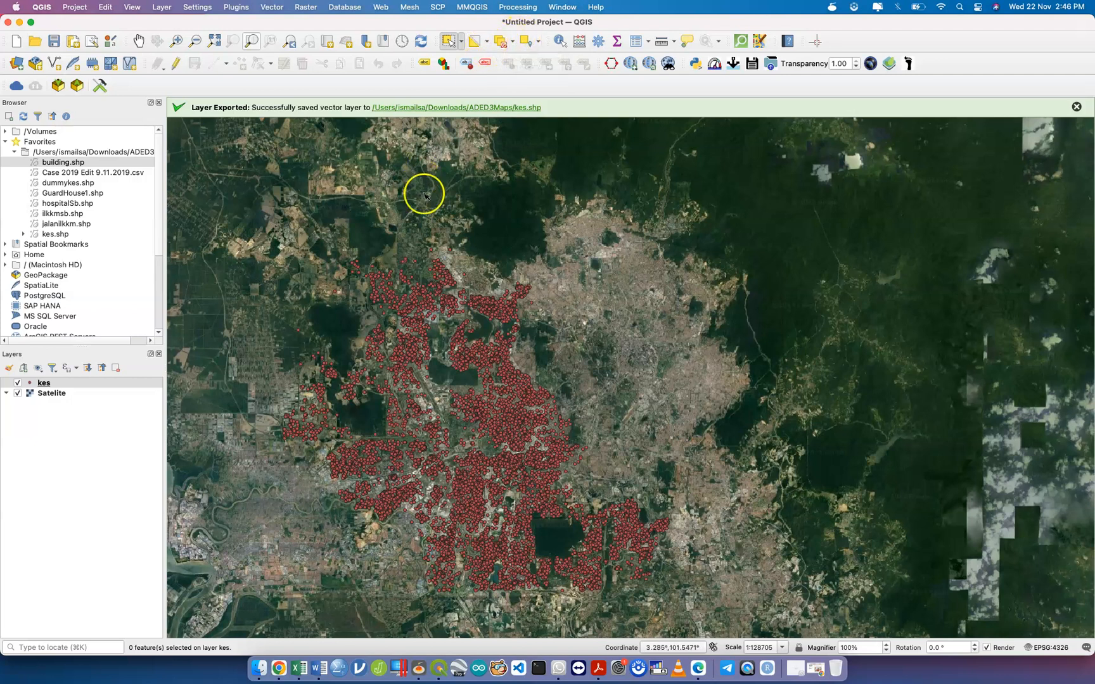
pyautogui.rightClick(119, 385)
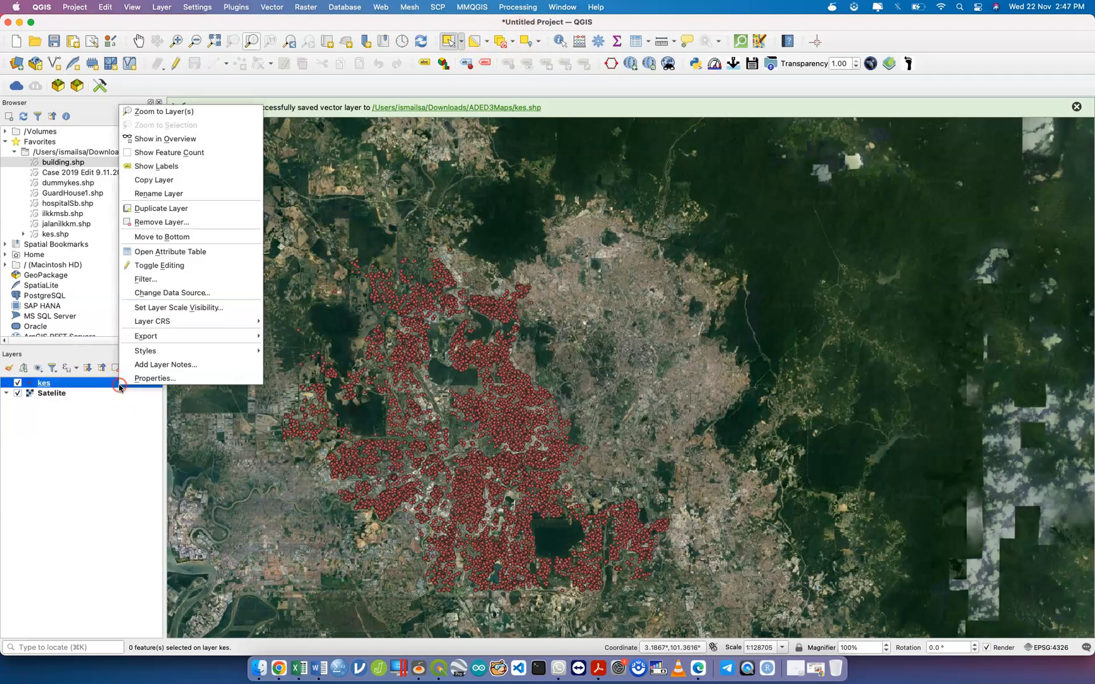
pyautogui.click(188, 253)
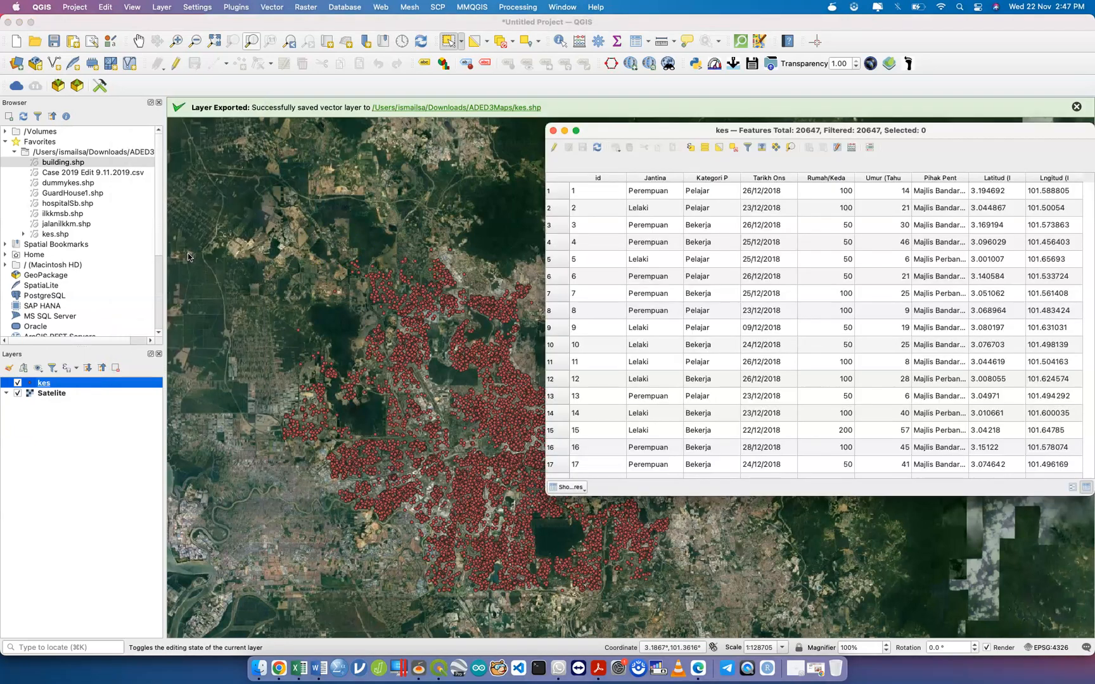
pyautogui.click(691, 151)
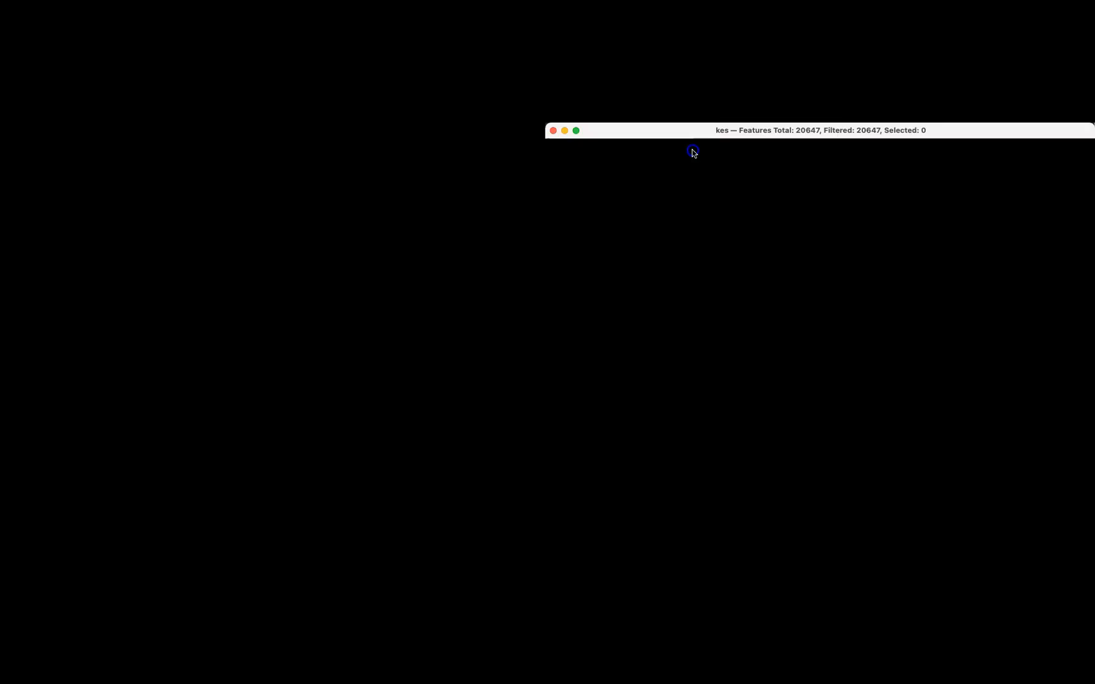
pyautogui.click(422, 228)
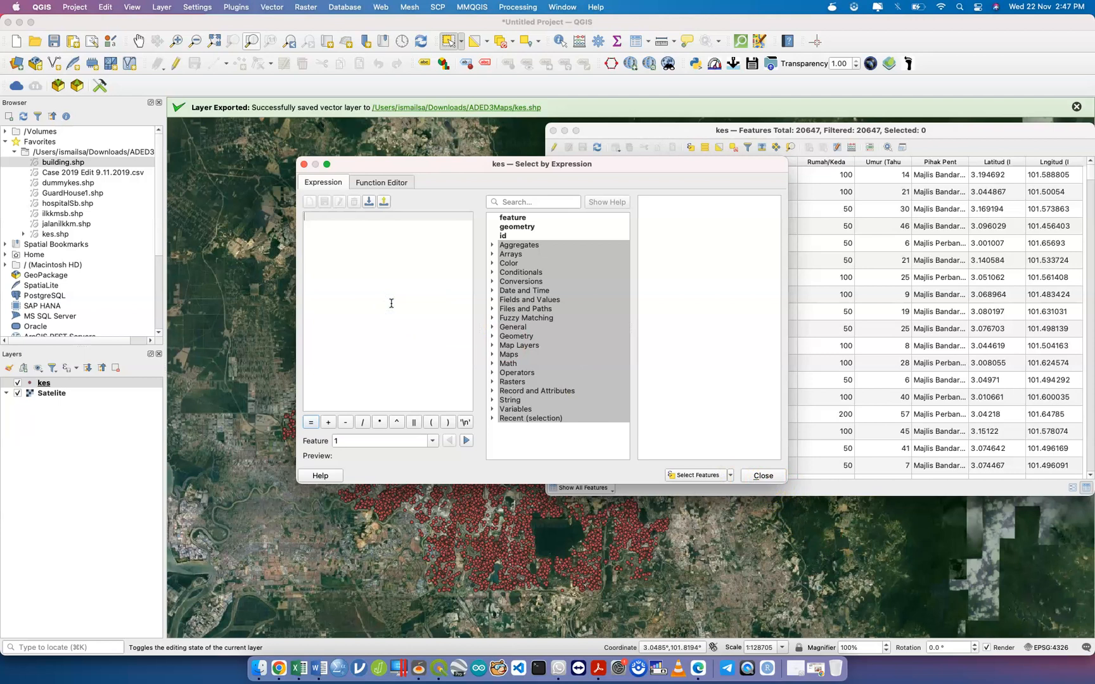
pyautogui.click(768, 477)
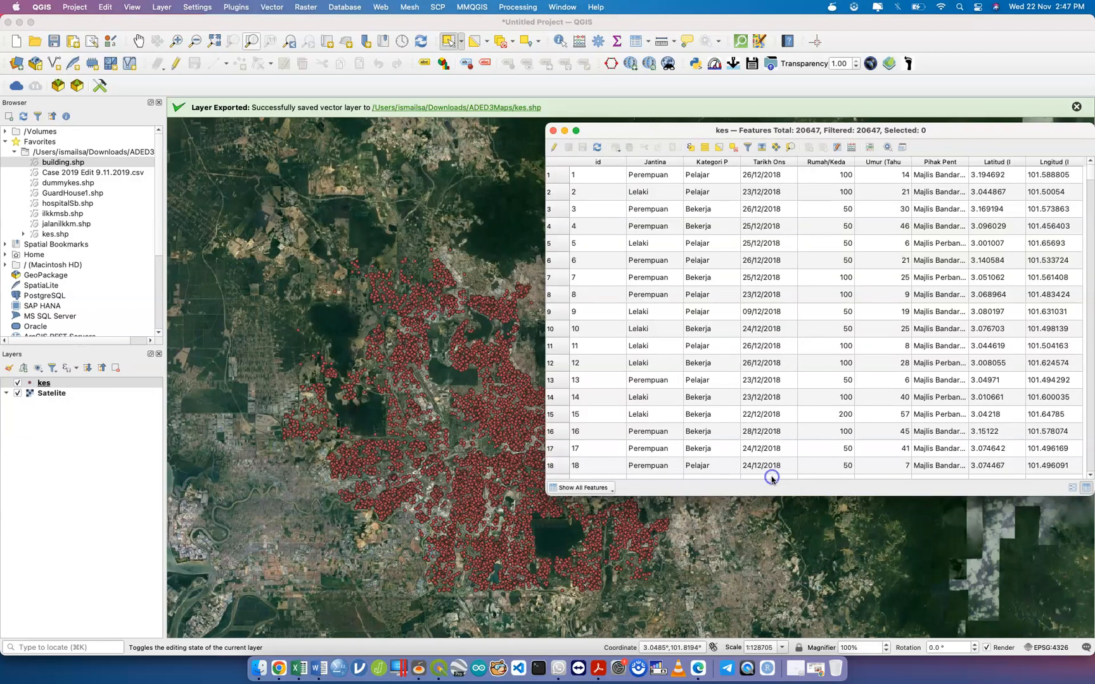
pyautogui.click(552, 130)
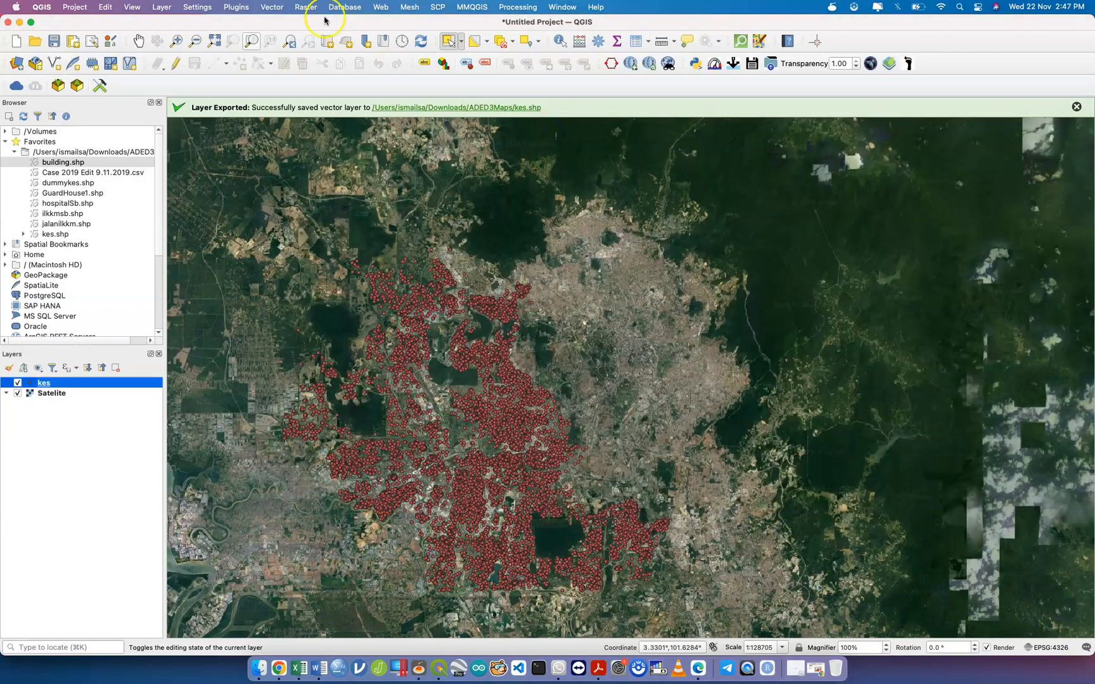
# Open the Python Console from the Plugins menu and click into its input line and editor.
pyautogui.click(234, 8)
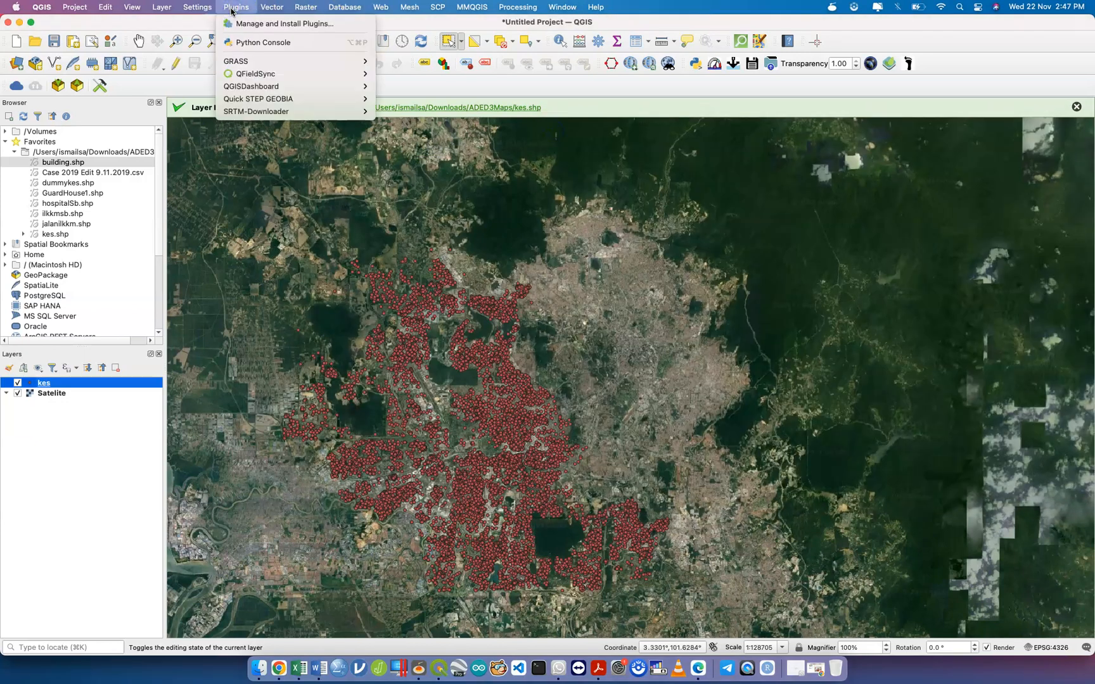
pyautogui.click(283, 45)
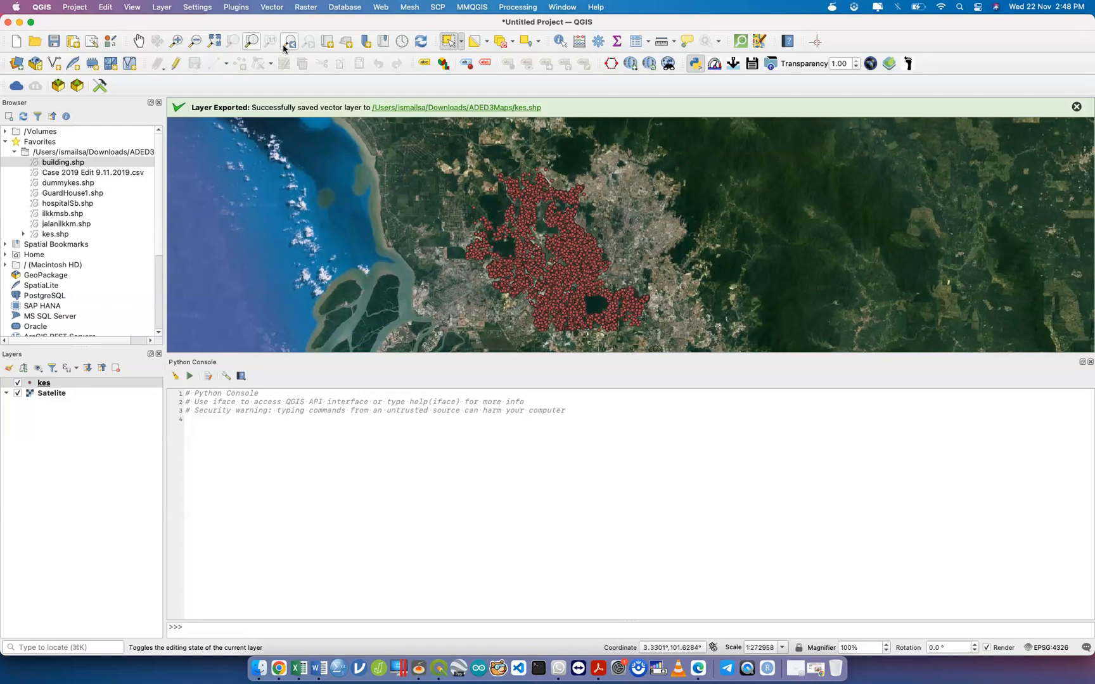
pyautogui.click(224, 437)
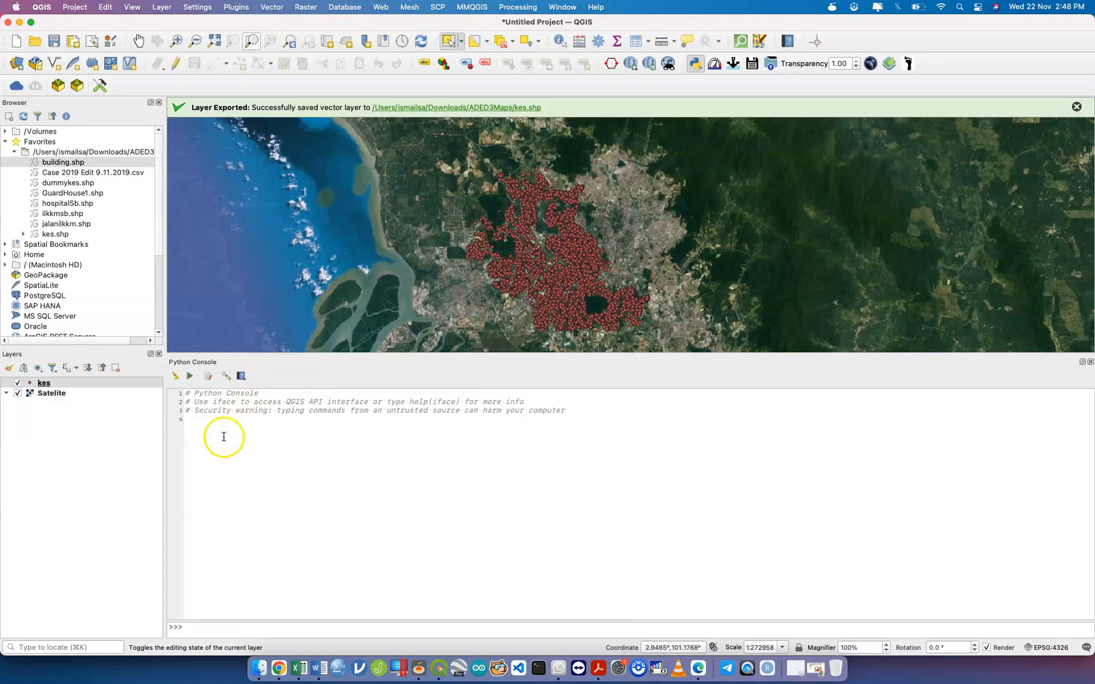
pyautogui.click(232, 427)
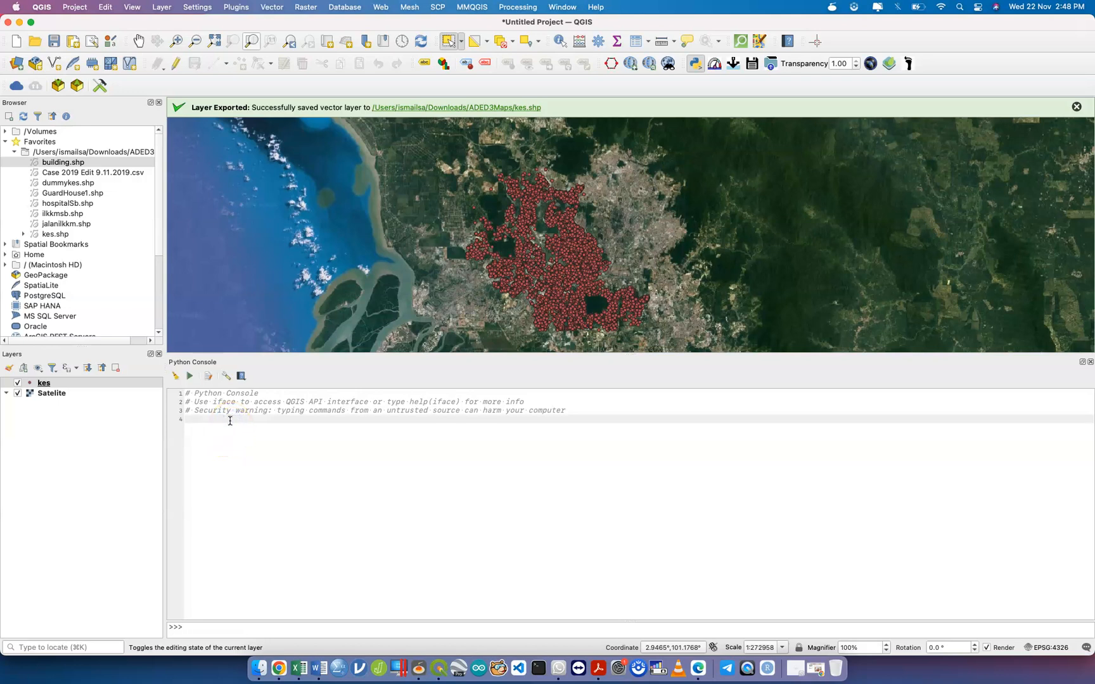
pyautogui.click(192, 377)
# Close the Python Console and pan the map to centre the kes cluster.
pyautogui.click(1090, 361)
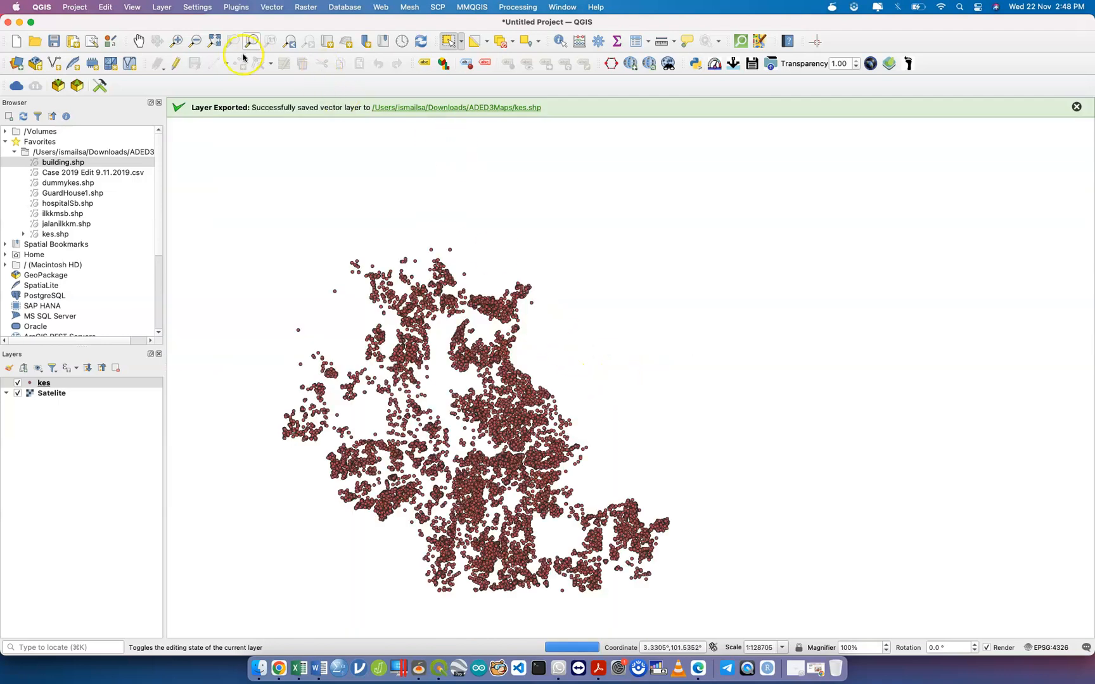
pyautogui.click(138, 41)
pyautogui.moveTo(401, 276); pyautogui.dragTo(493, 220)
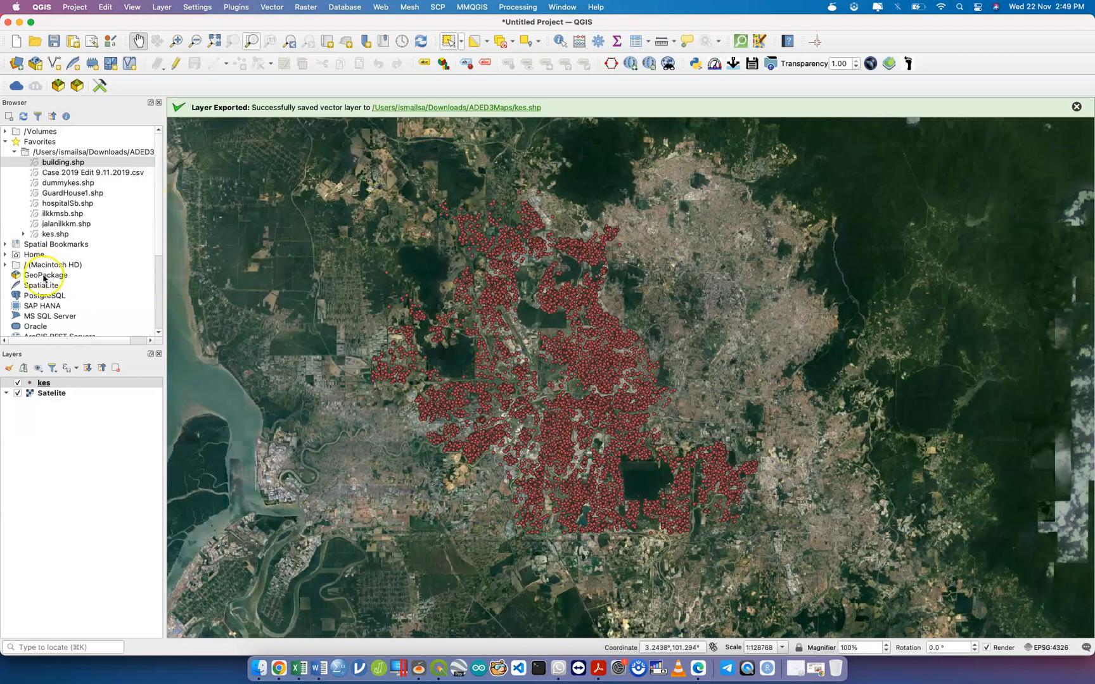
# Open the kes Layer Properties and go to the Symbology page.
pyautogui.click(82, 383)
pyautogui.rightClick(82, 383)
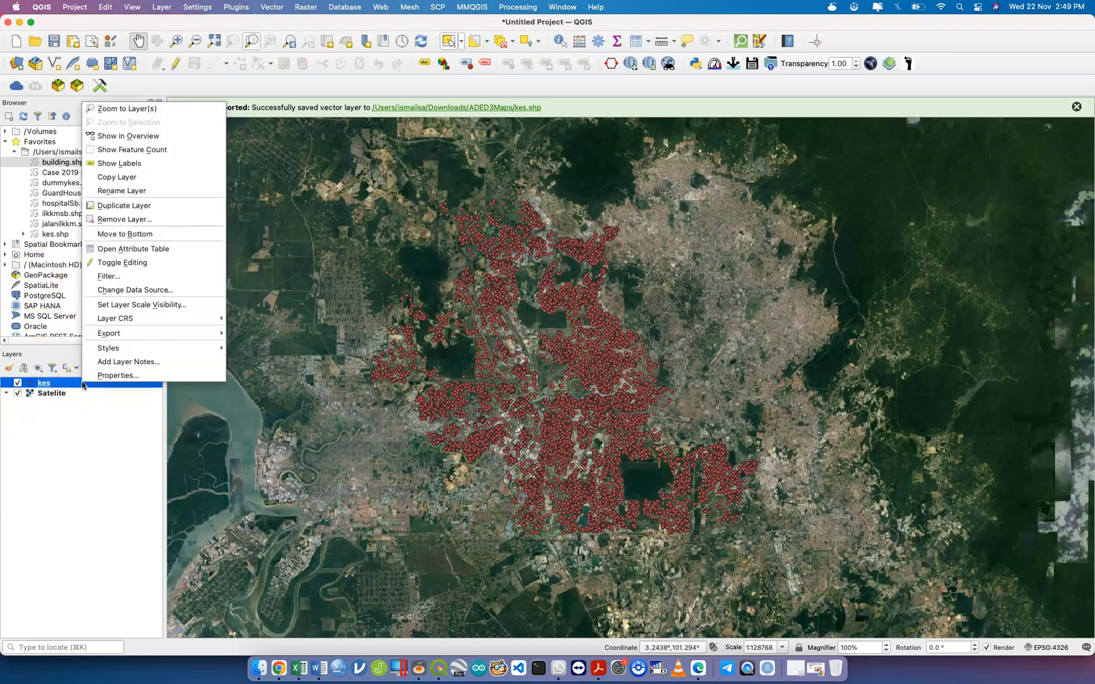
pyautogui.click(114, 377)
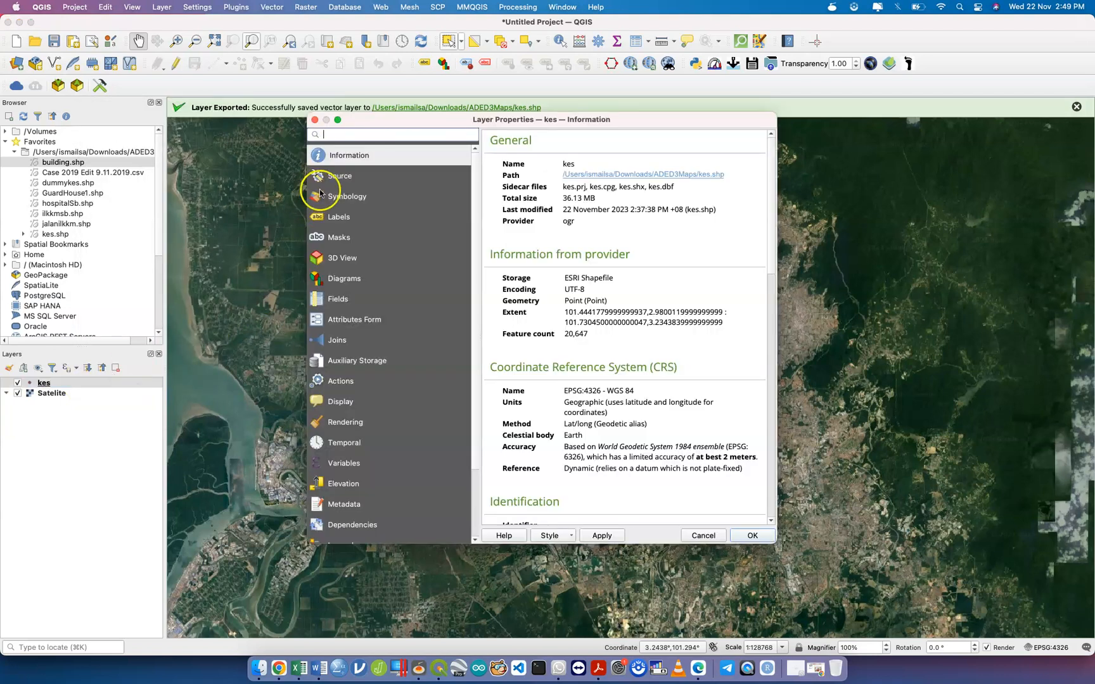
pyautogui.click(376, 177)
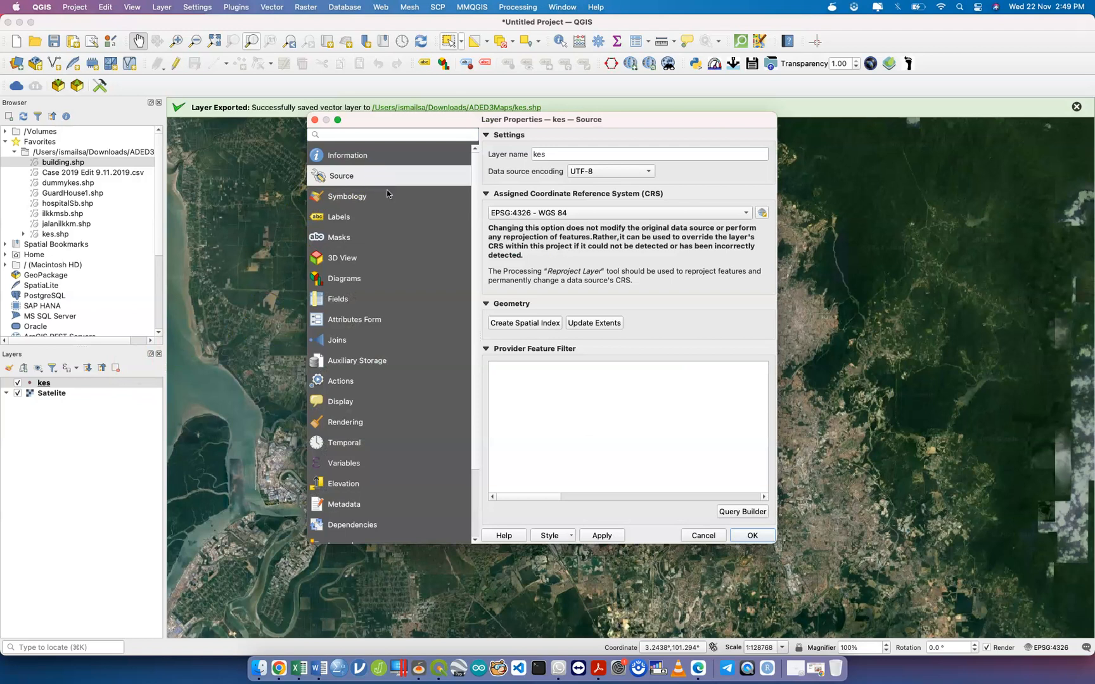
pyautogui.click(388, 193)
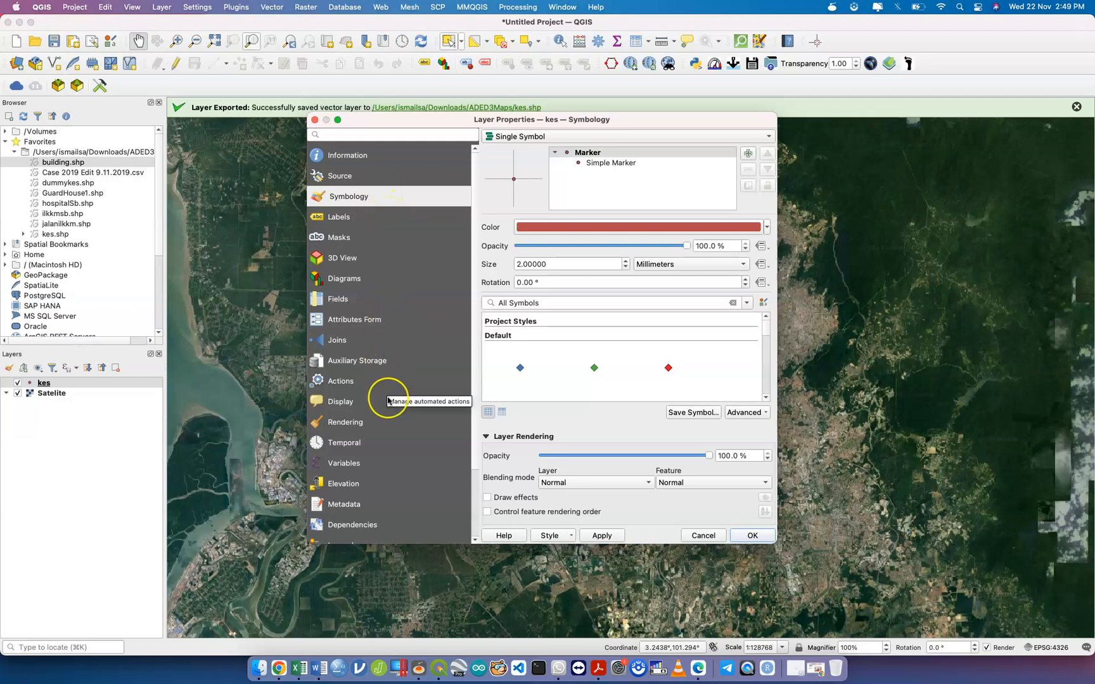
# Look at the QField settings, then return to Symbology and open the renderer type list.
pyautogui.scroll(-4, 387, 398)
pyautogui.scroll(4, 388, 397)
pyautogui.scroll(-4, 387, 396)
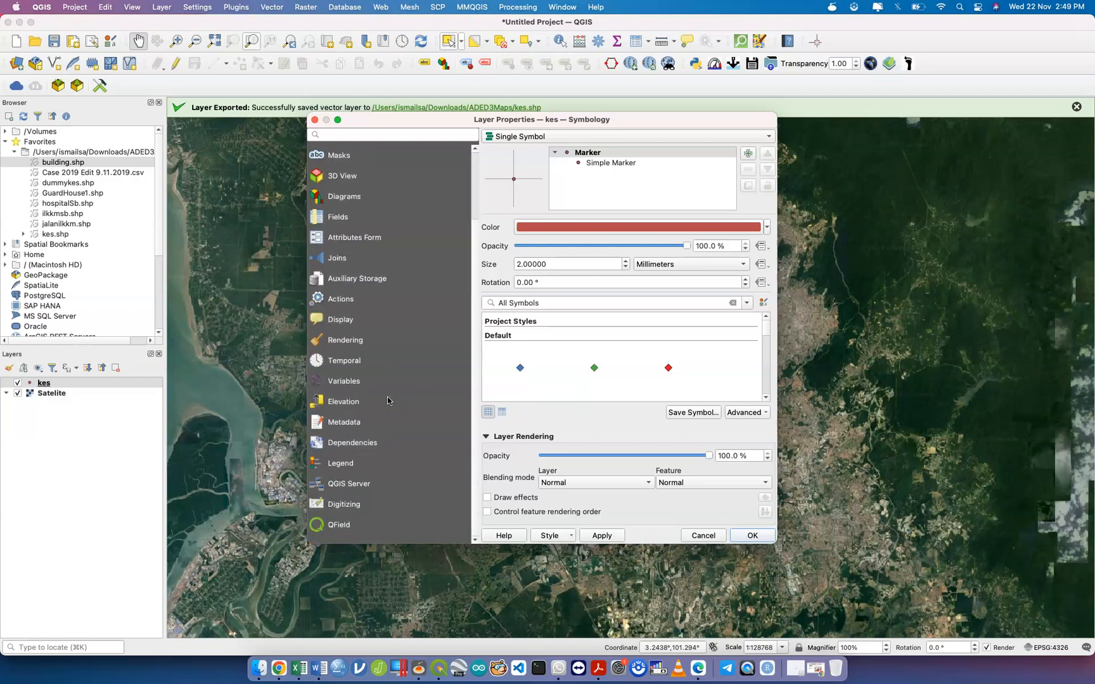
pyautogui.click(375, 533)
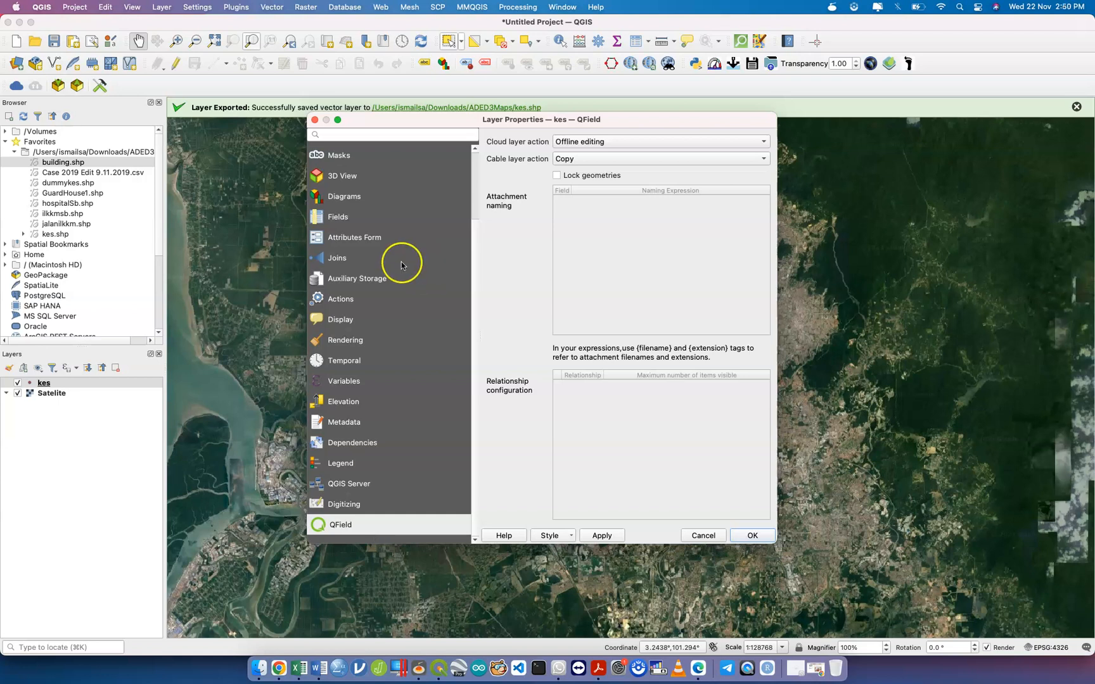
pyautogui.scroll(3, 380, 206)
pyautogui.click(368, 200)
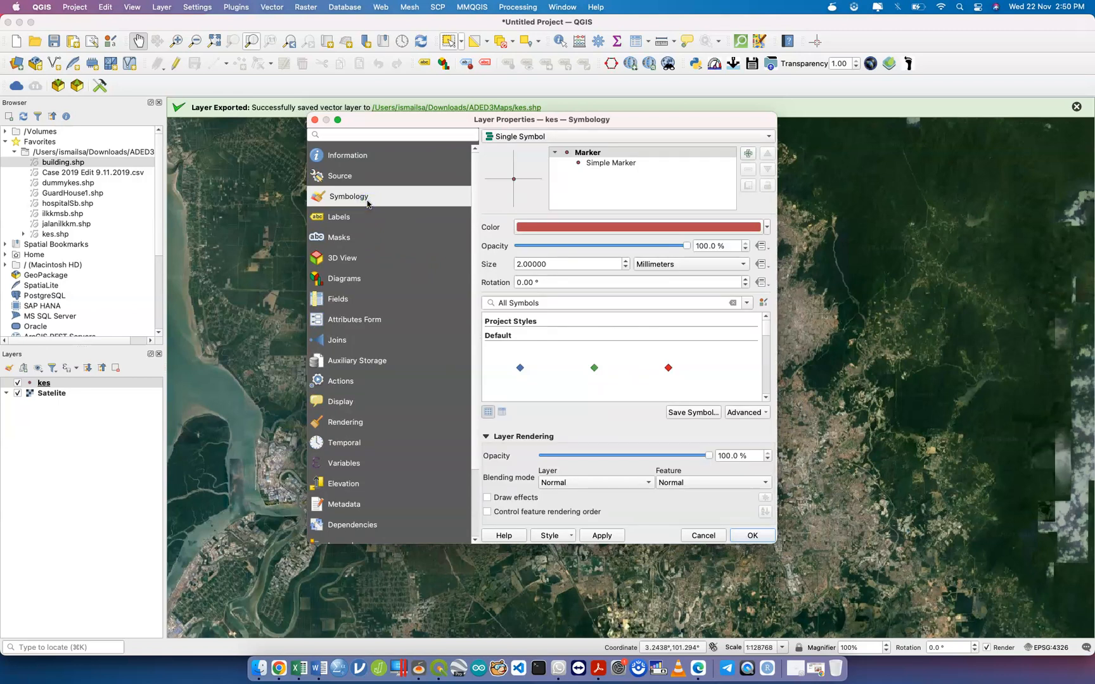
pyautogui.click(555, 137)
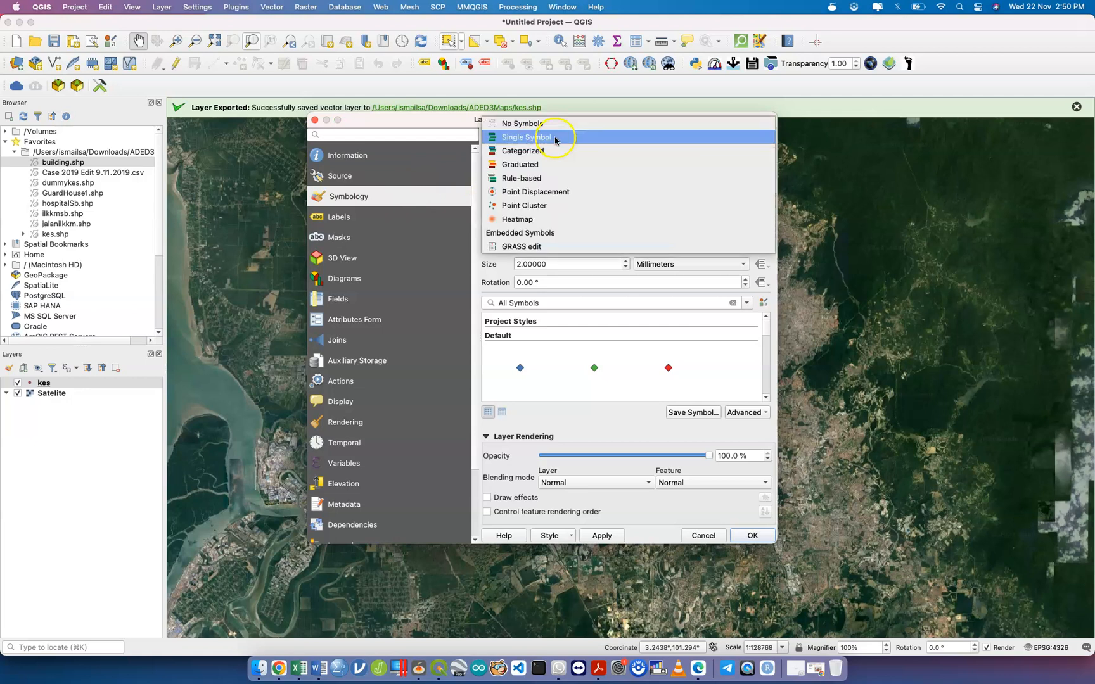
# Switch the kes renderer to Heatmap with the Spectral colour ramp.
pyautogui.click(556, 221)
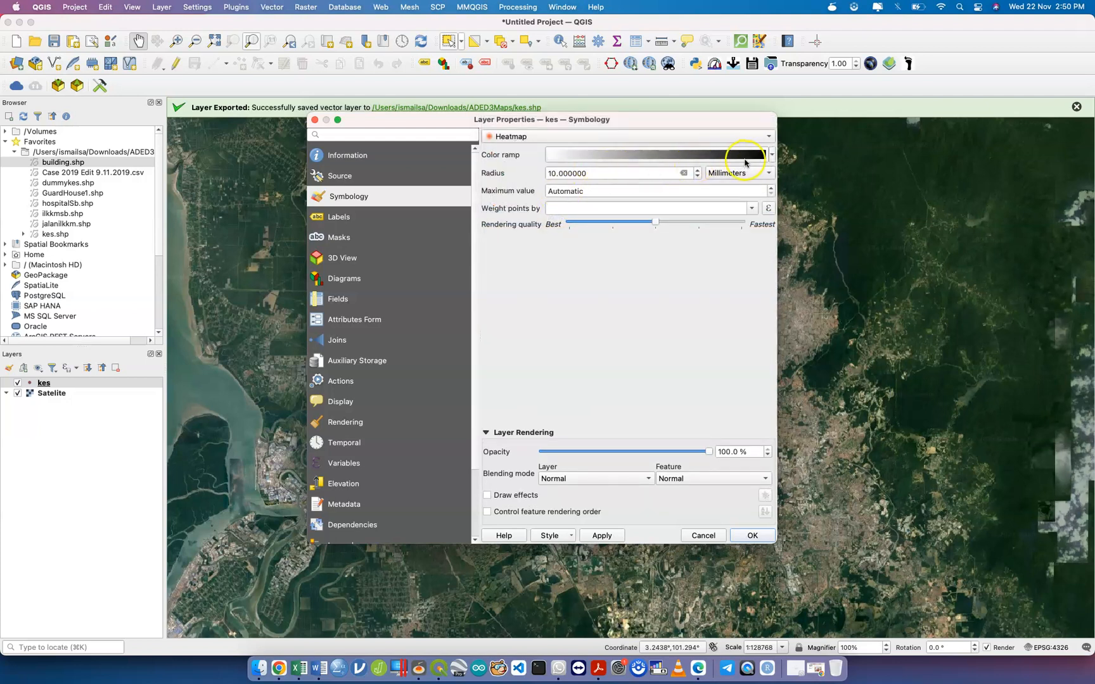
pyautogui.click(770, 155)
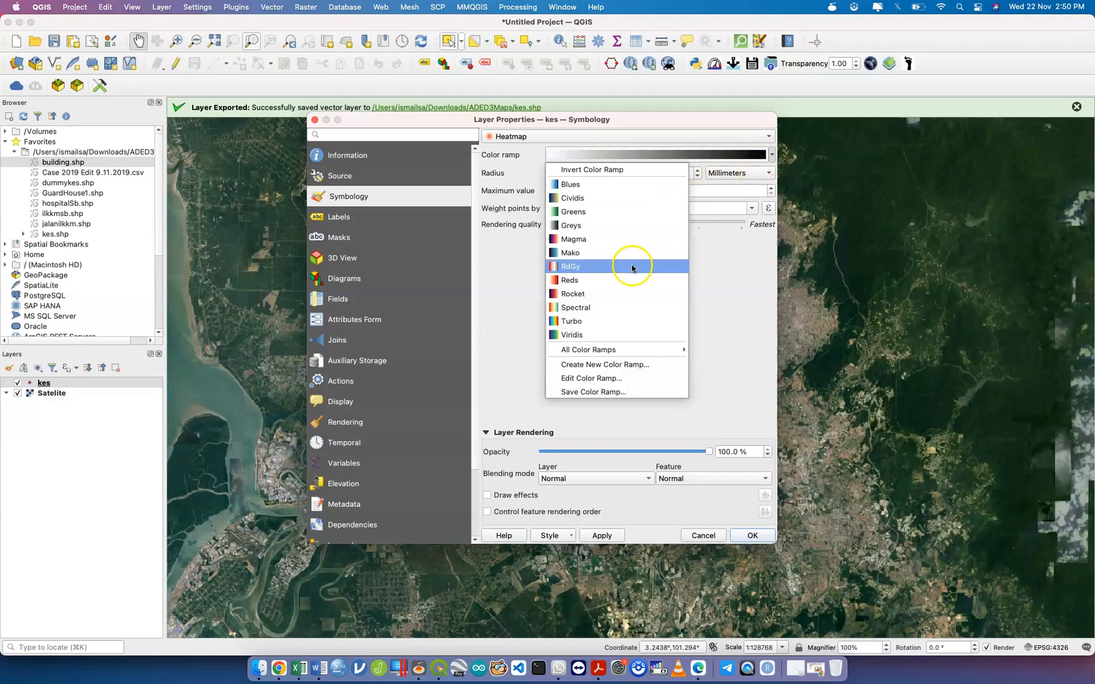
pyautogui.click(633, 307)
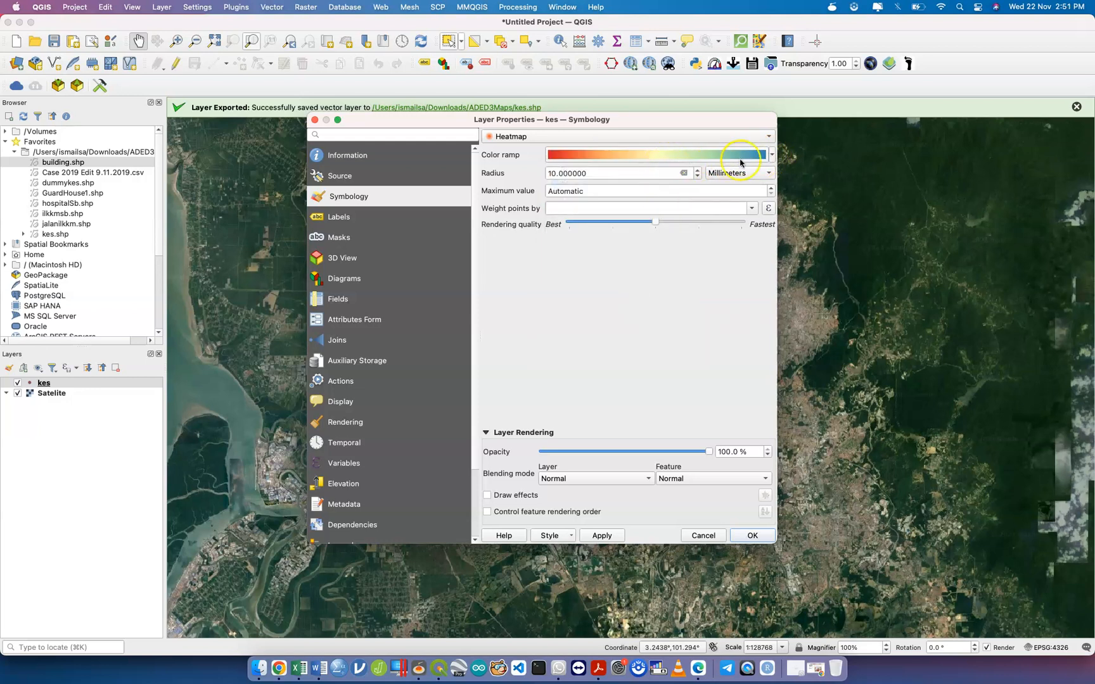
# Make the ramp's Color 1 transparent, then apply and close Layer Properties.
pyautogui.click(770, 156)
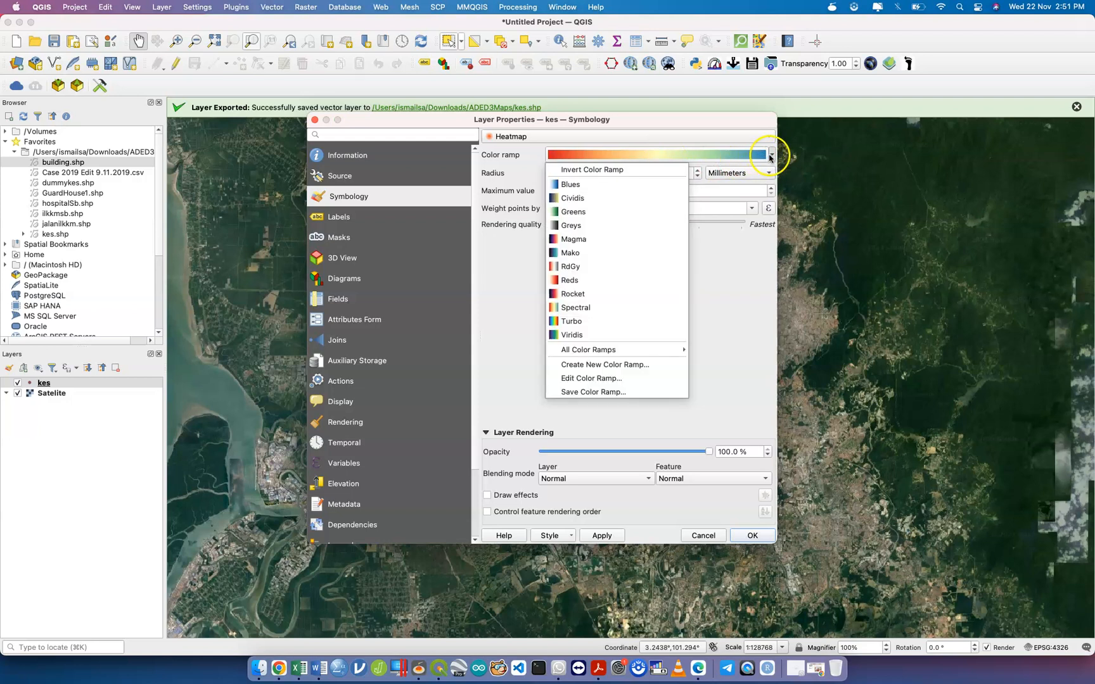
pyautogui.click(661, 379)
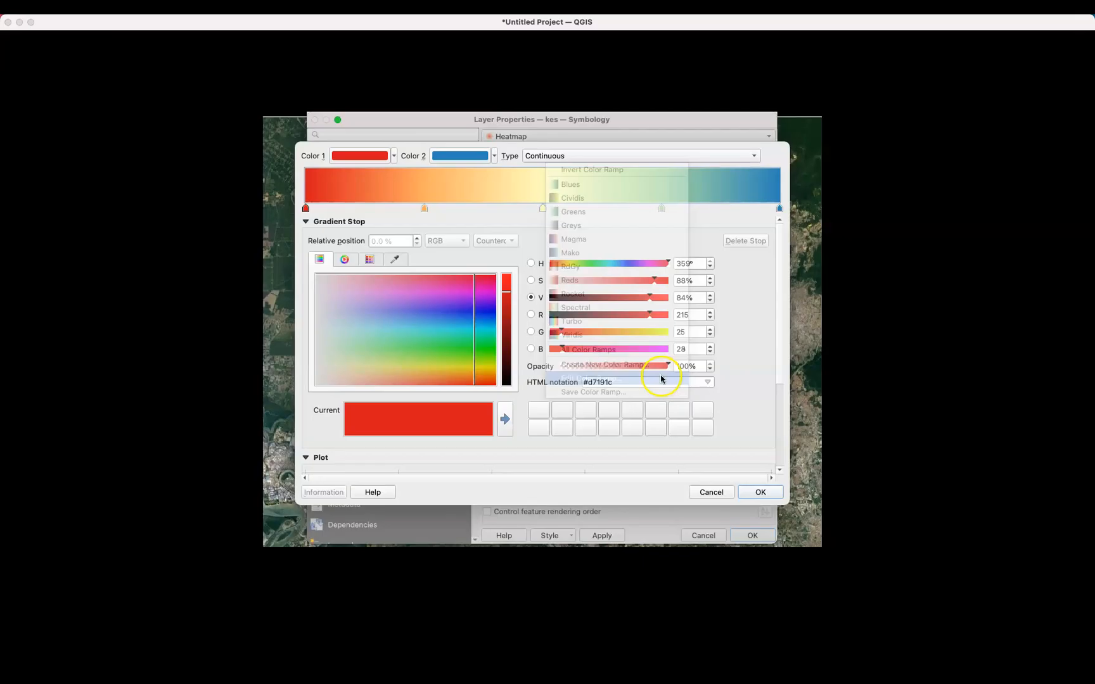
pyautogui.click(396, 161)
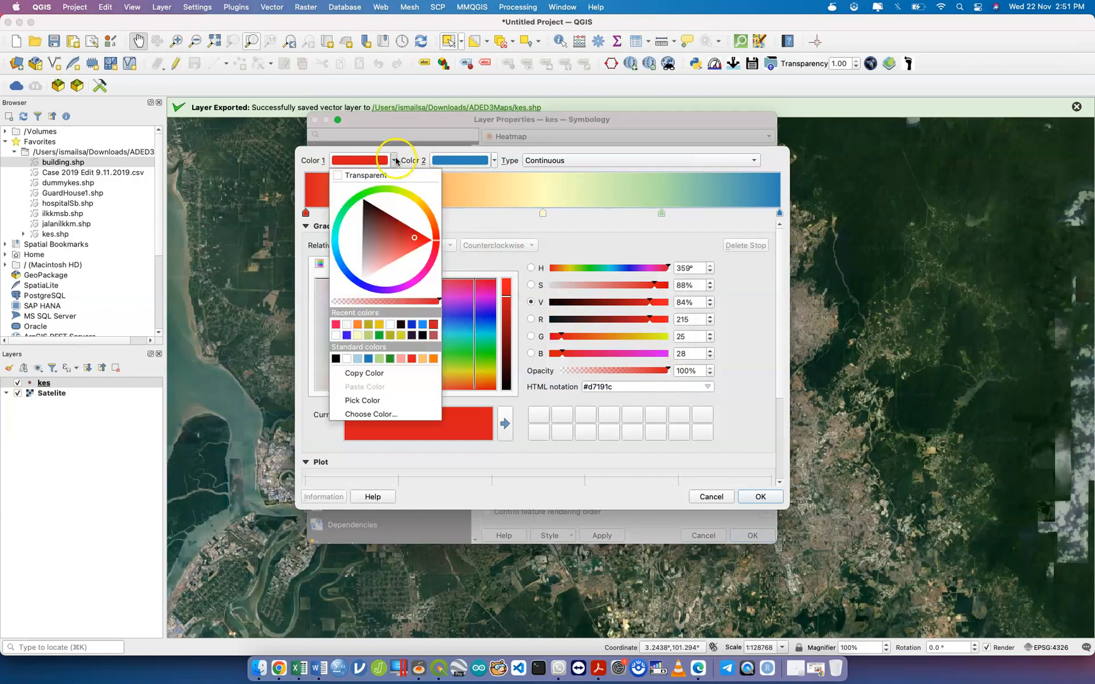
pyautogui.click(367, 176)
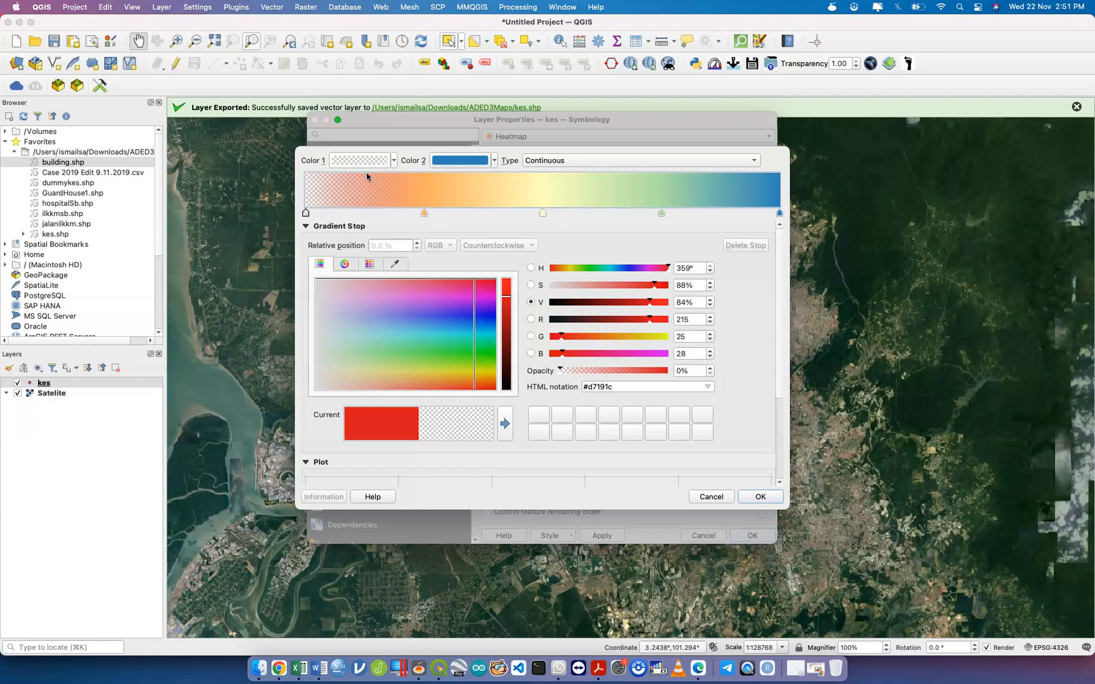
pyautogui.click(762, 497)
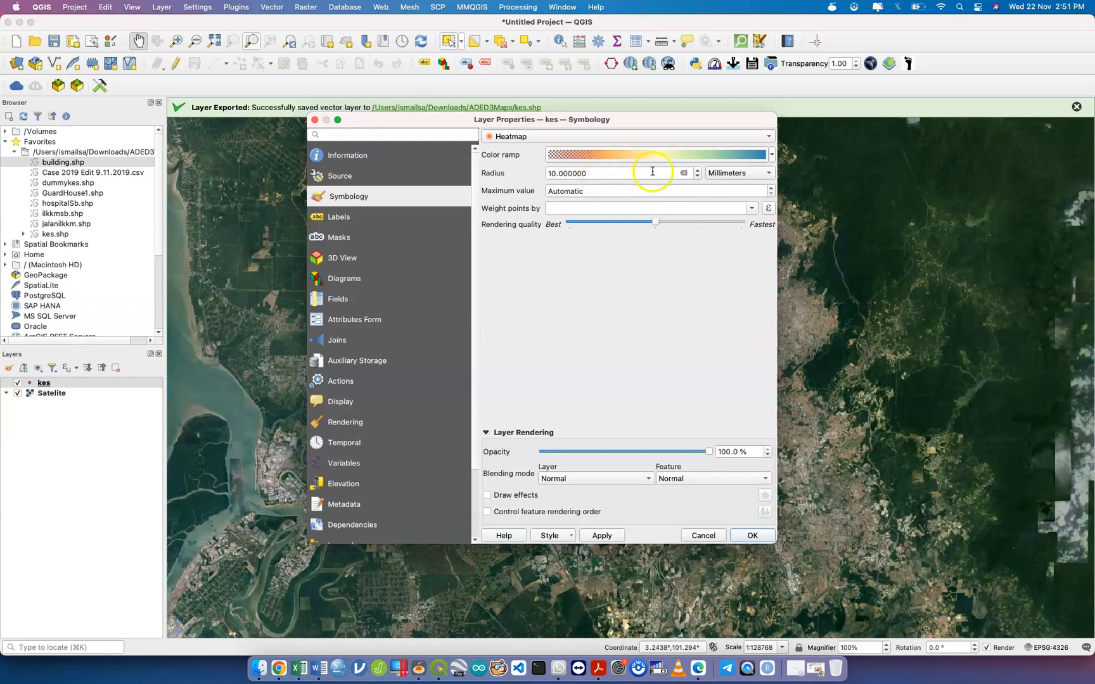
pyautogui.click(609, 539)
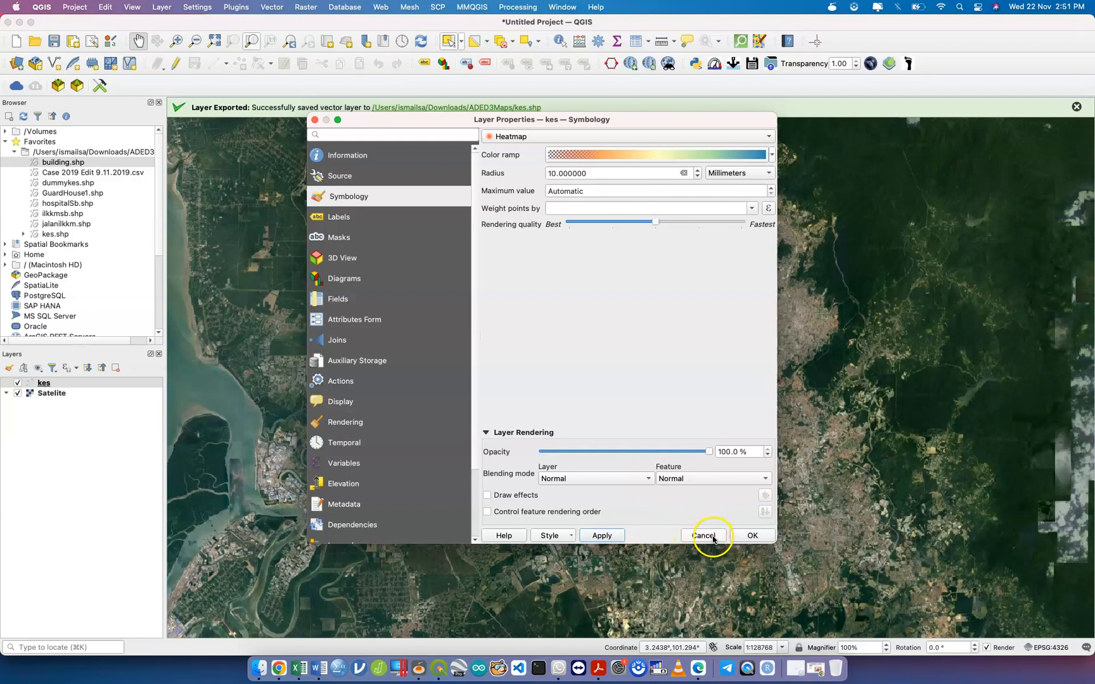
pyautogui.click(743, 534)
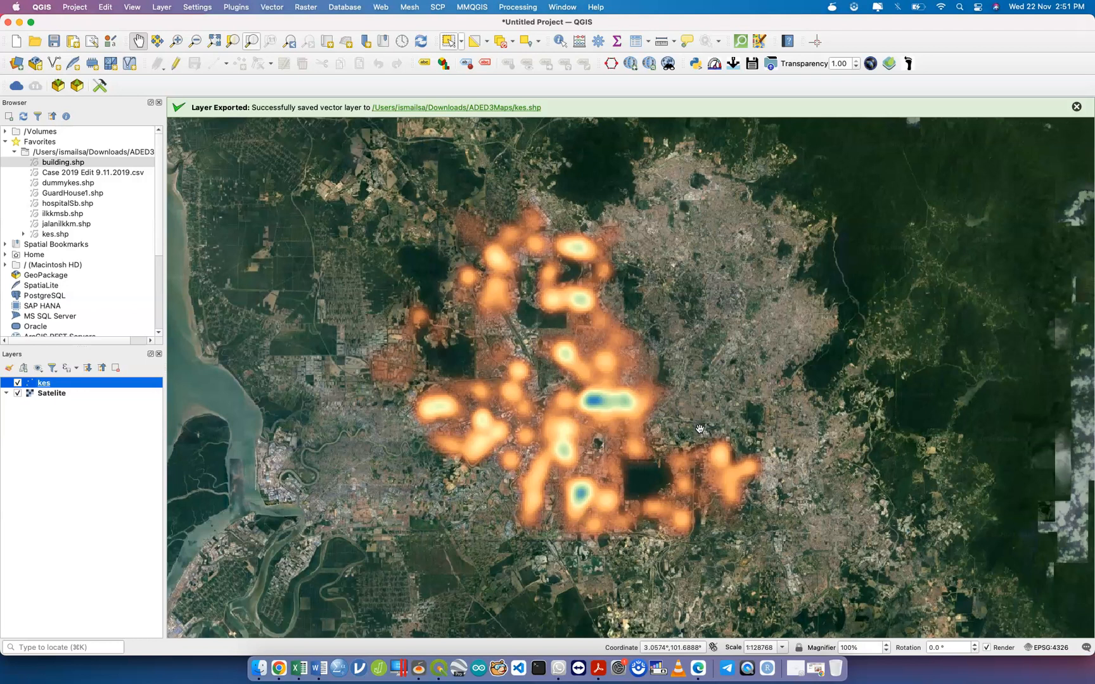
pyautogui.click(579, 394)
# Set the kes renderer to Single Symbol and apply it.
pyautogui.rightClick(113, 383)
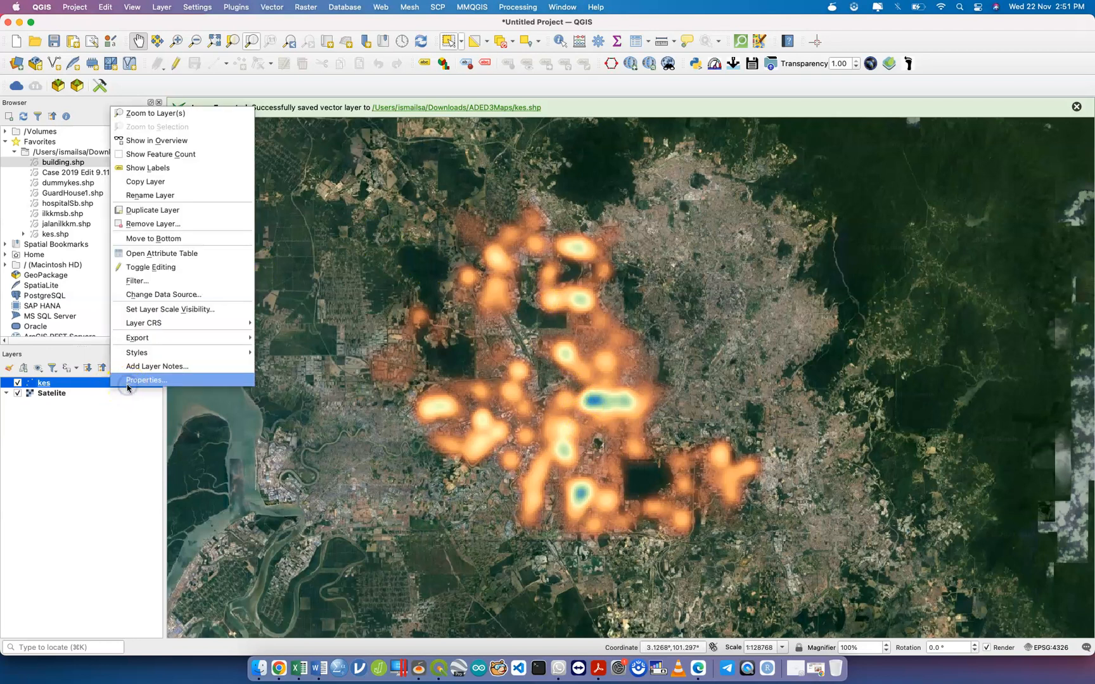
pyautogui.click(119, 383)
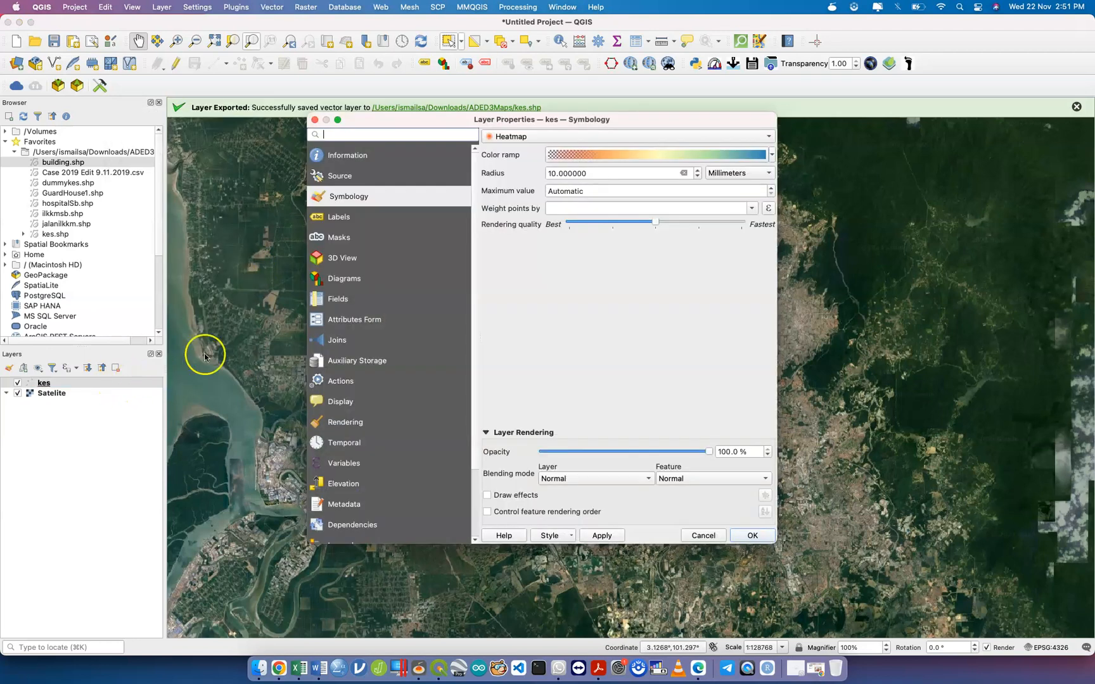
pyautogui.click(359, 201)
pyautogui.click(568, 137)
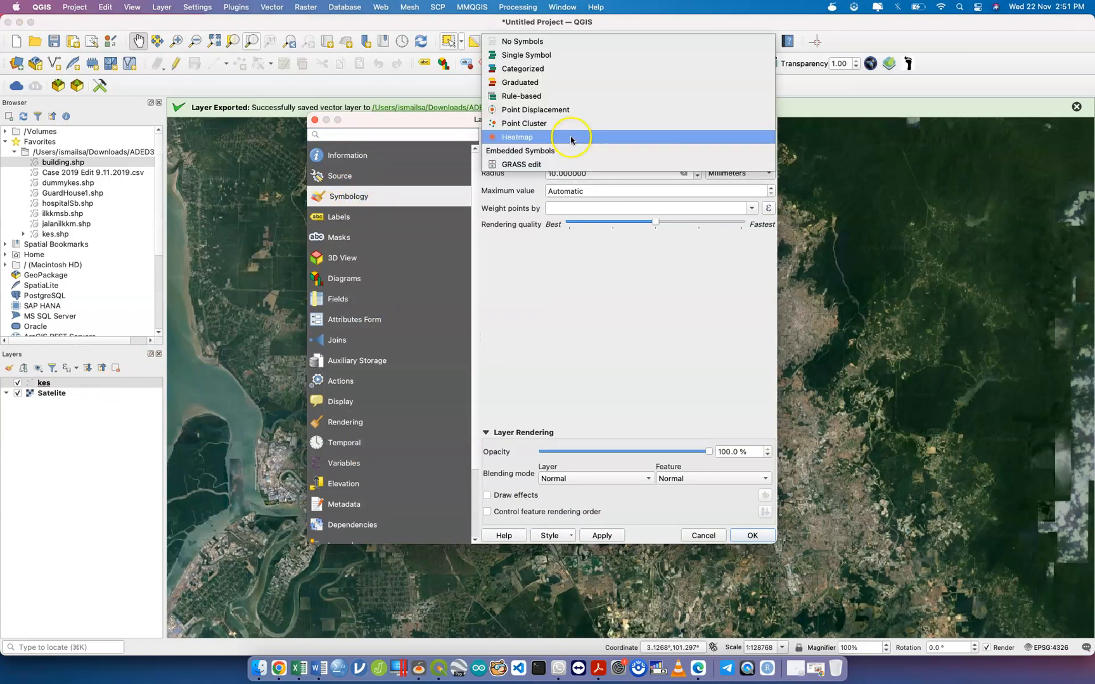
pyautogui.click(577, 62)
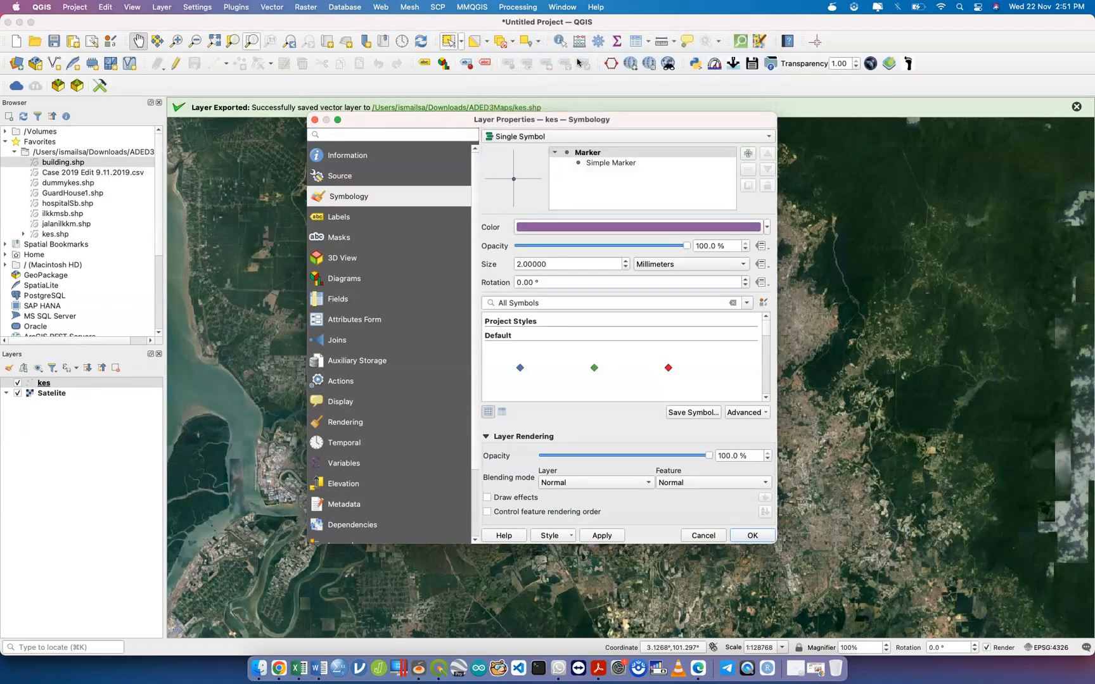
pyautogui.click(602, 535)
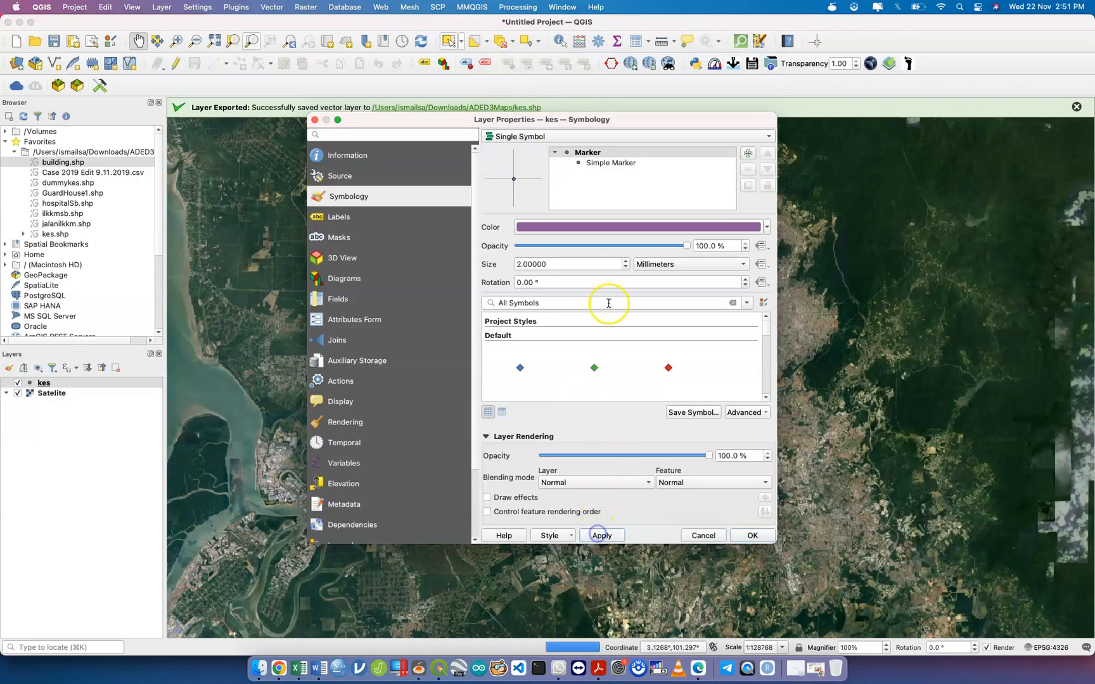
pyautogui.moveTo(623, 117); pyautogui.dragTo(310, 74)
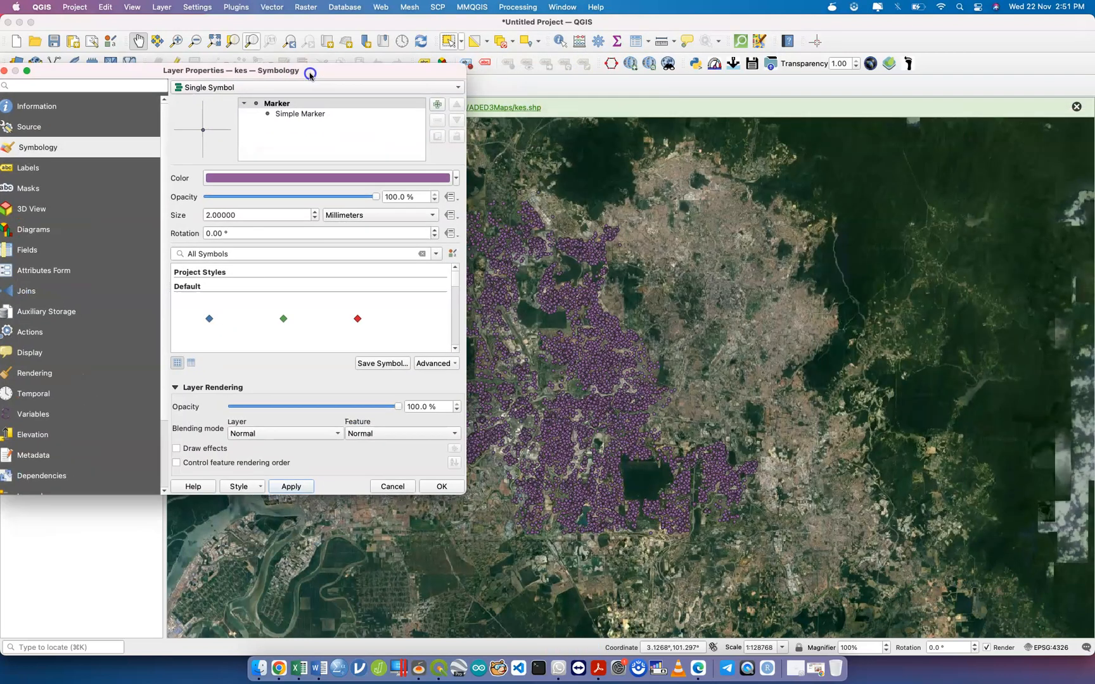
# Try Heatmap again, then revert to Single Symbol and apply the pink point markers.
pyautogui.click(271, 89)
pyautogui.click(270, 170)
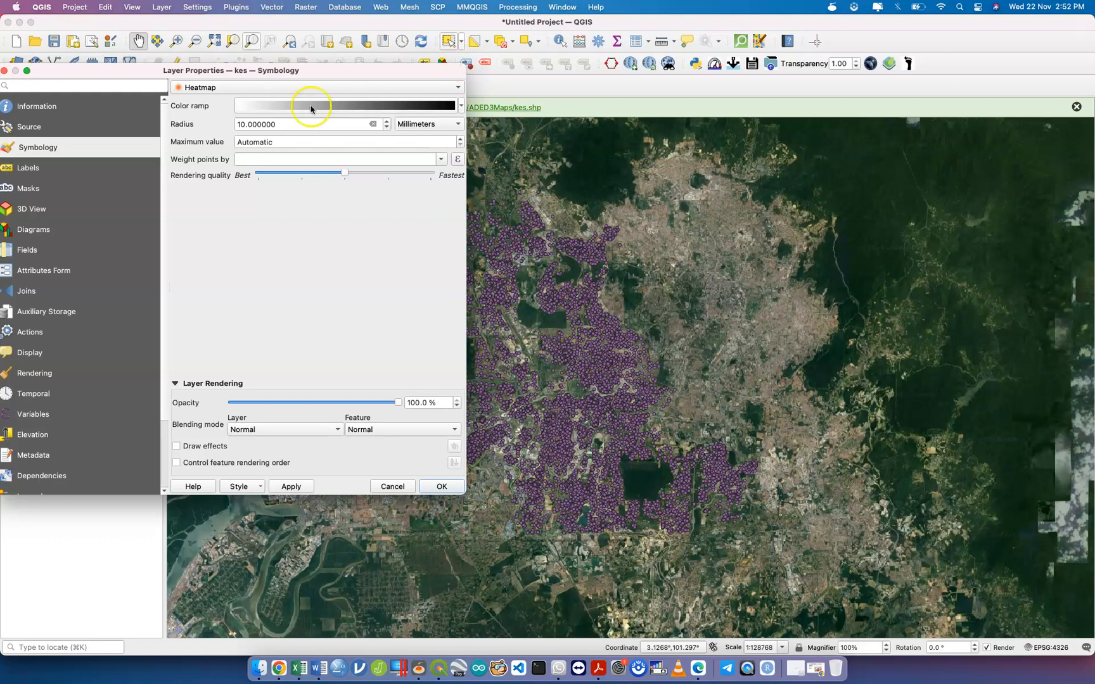
pyautogui.click(296, 88)
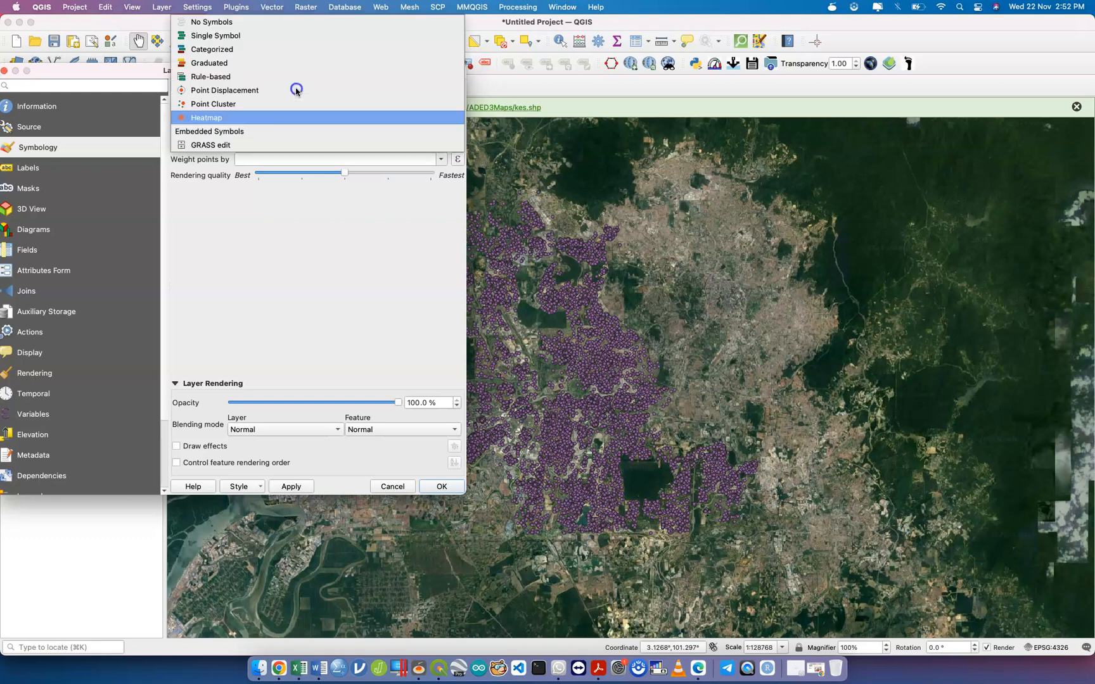
pyautogui.click(277, 35)
pyautogui.click(293, 486)
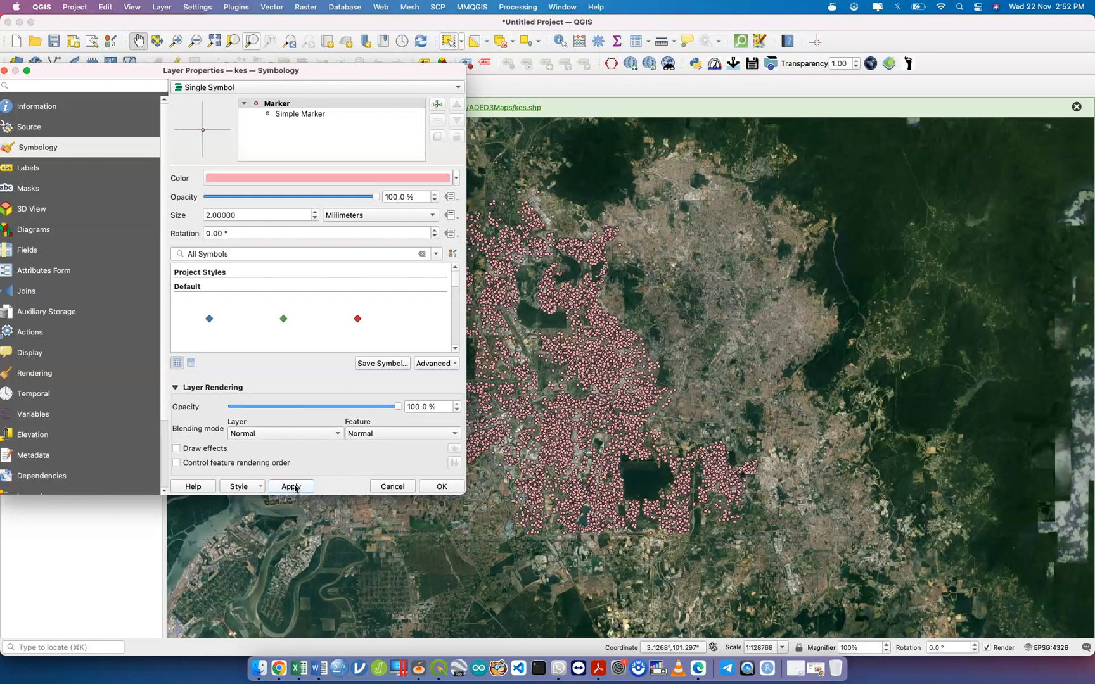
pyautogui.click(294, 488)
pyautogui.click(367, 87)
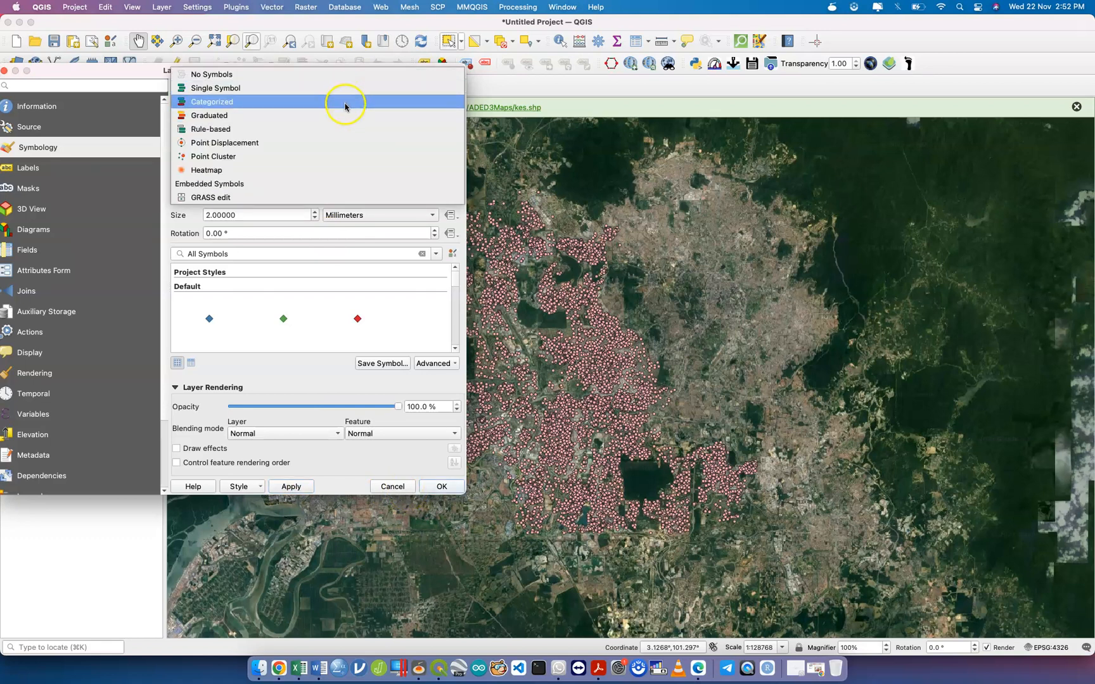
# Change the kes renderer to Heatmap and pick the Turbo colour ramp.
pyautogui.click(329, 171)
pyautogui.click(307, 106)
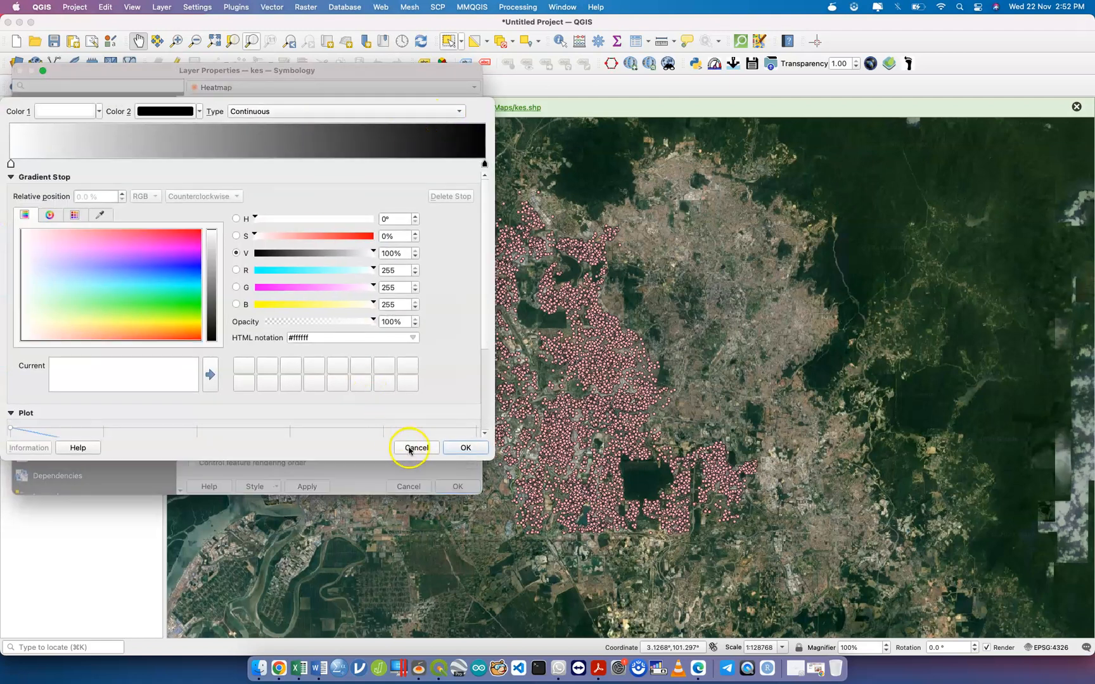
pyautogui.click(409, 449)
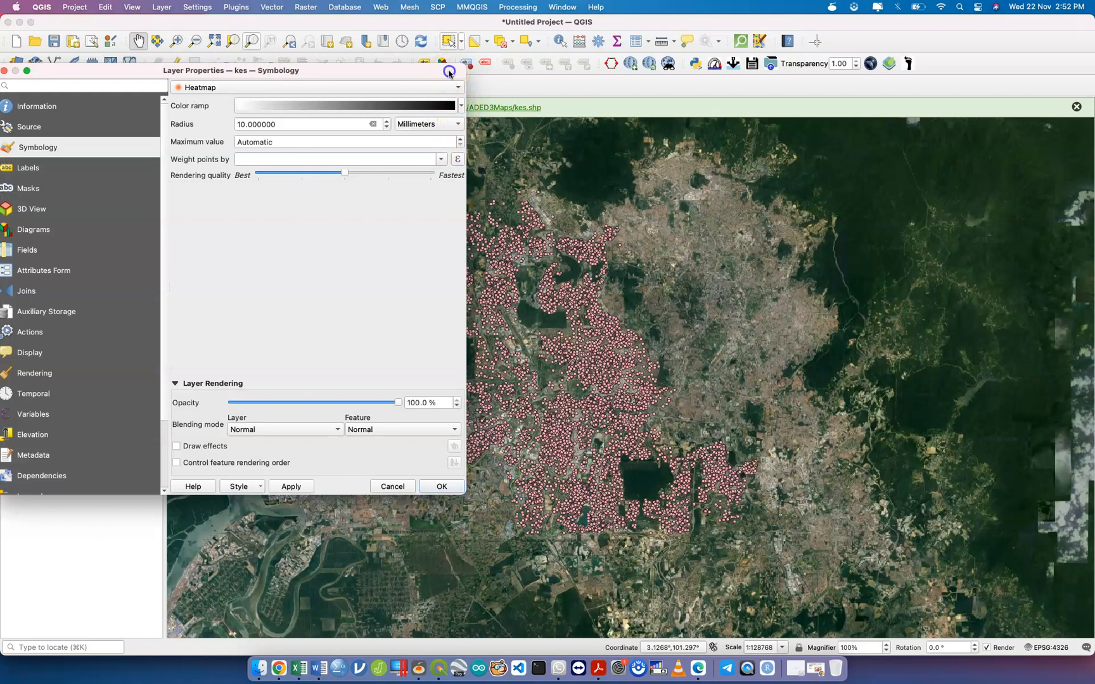
pyautogui.moveTo(449, 73); pyautogui.dragTo(584, 73)
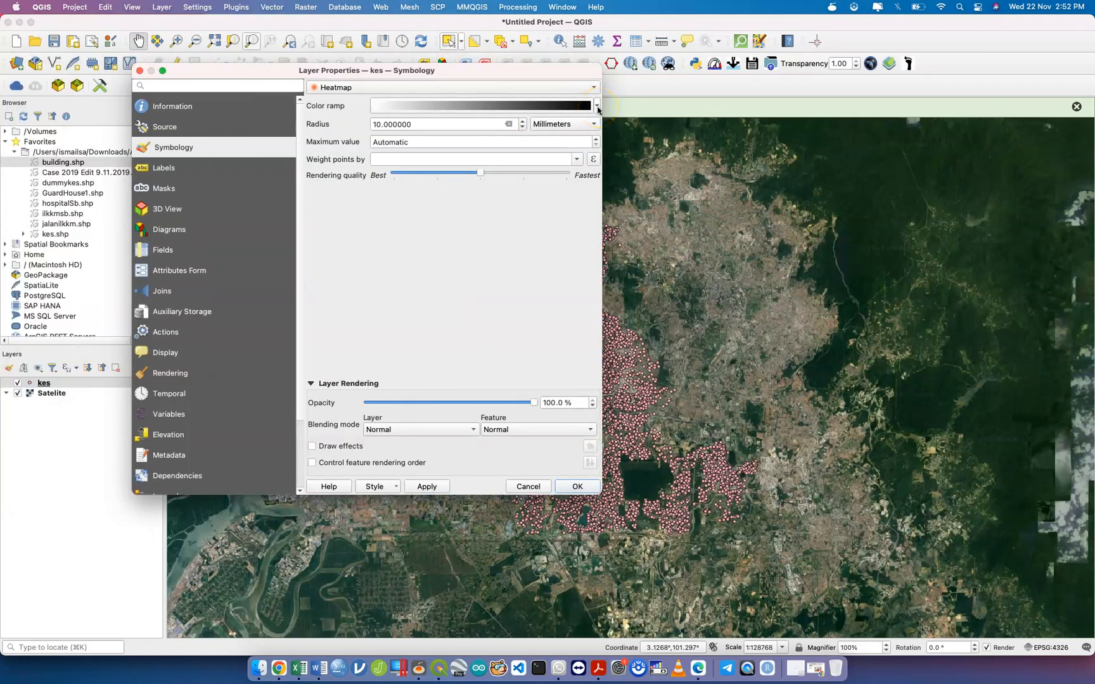
pyautogui.click(597, 106)
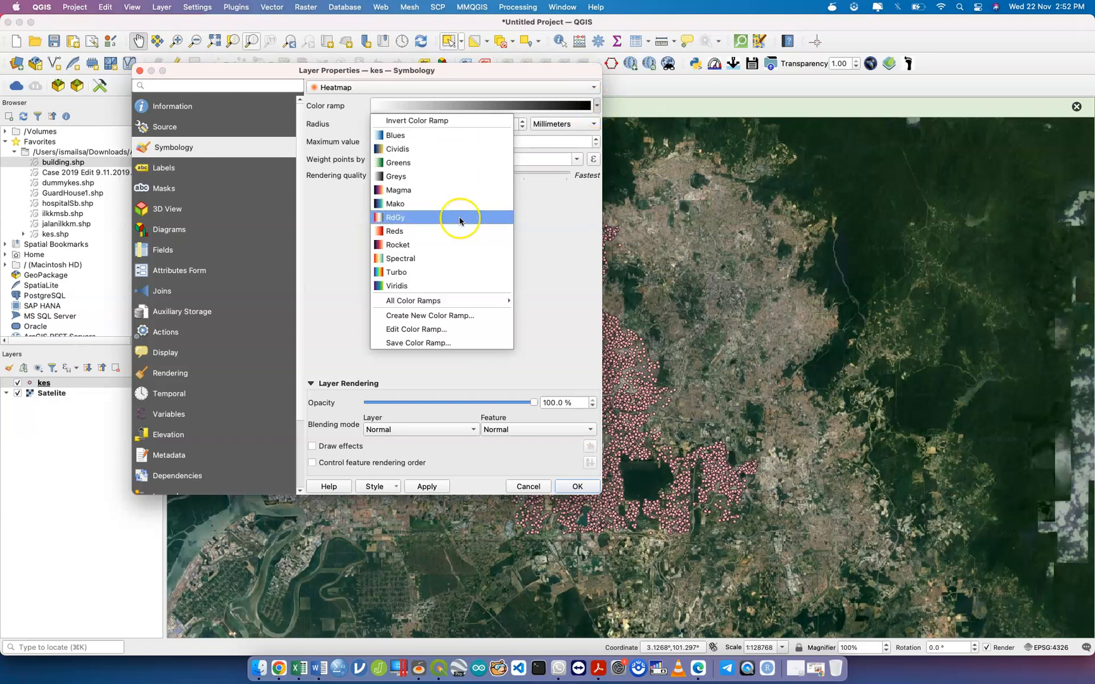
pyautogui.click(448, 273)
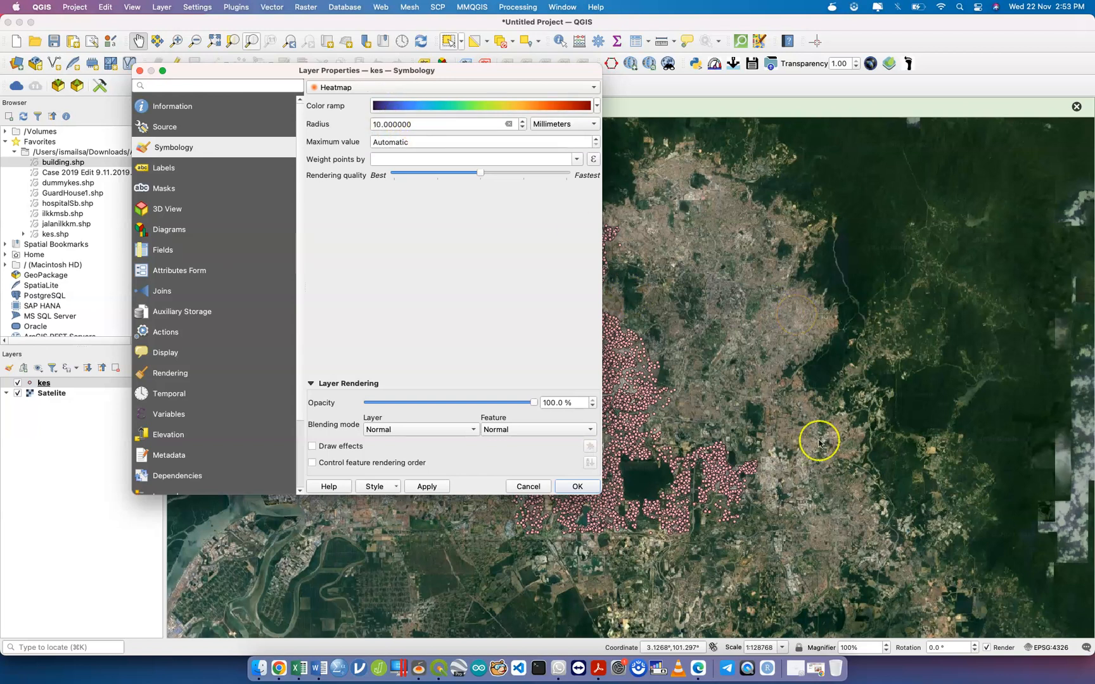
# Make the Turbo ramp's Color 1 transparent, then apply and close the Layer Properties.
pyautogui.click(597, 108)
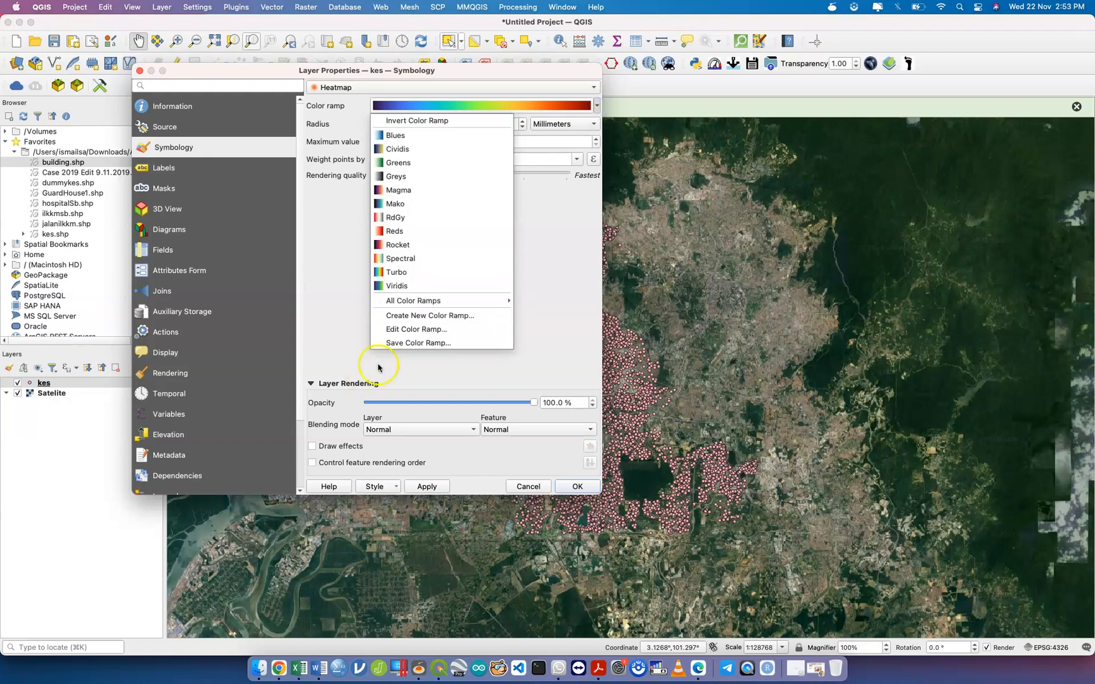
pyautogui.click(437, 334)
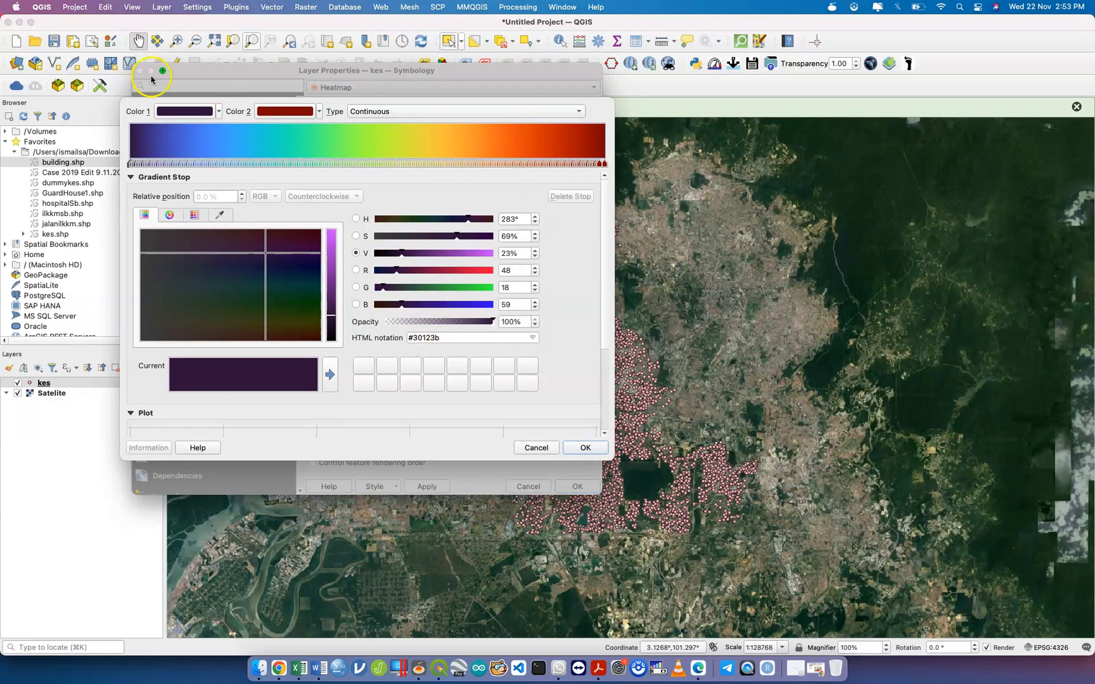
pyautogui.click(219, 111)
pyautogui.click(217, 126)
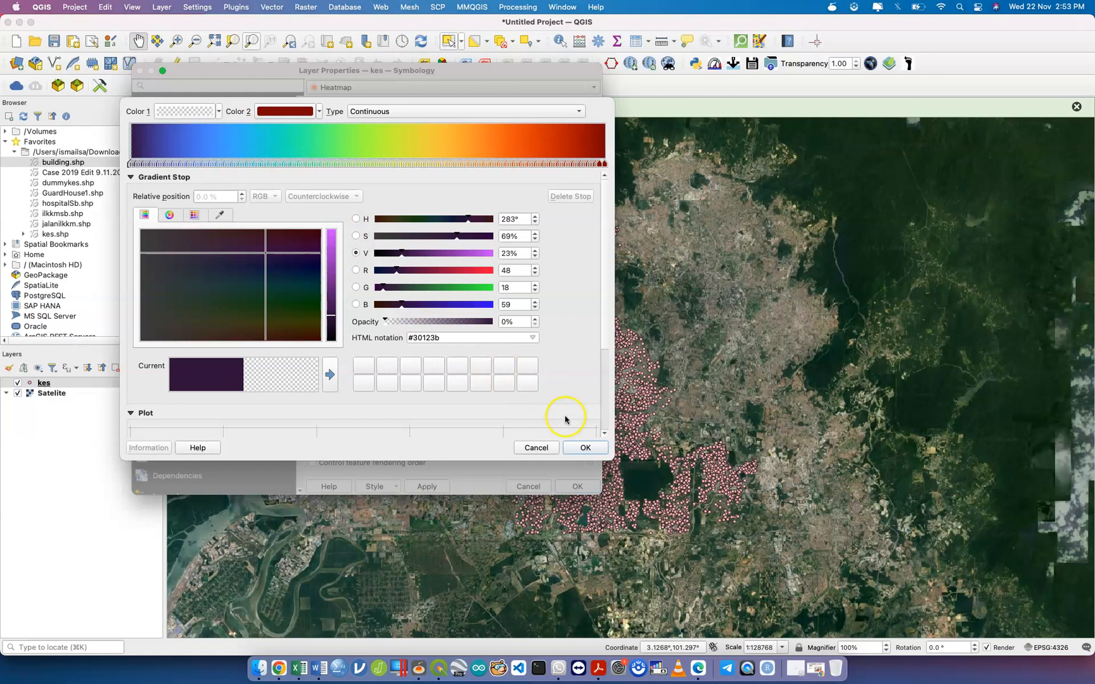
pyautogui.click(590, 452)
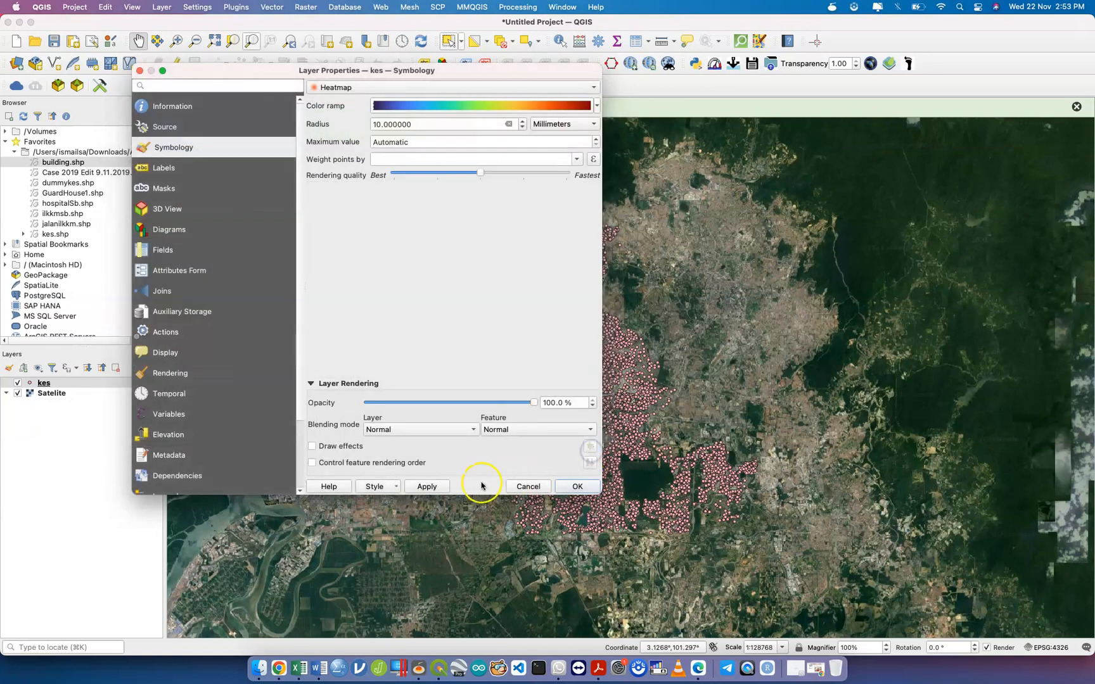
pyautogui.click(441, 486)
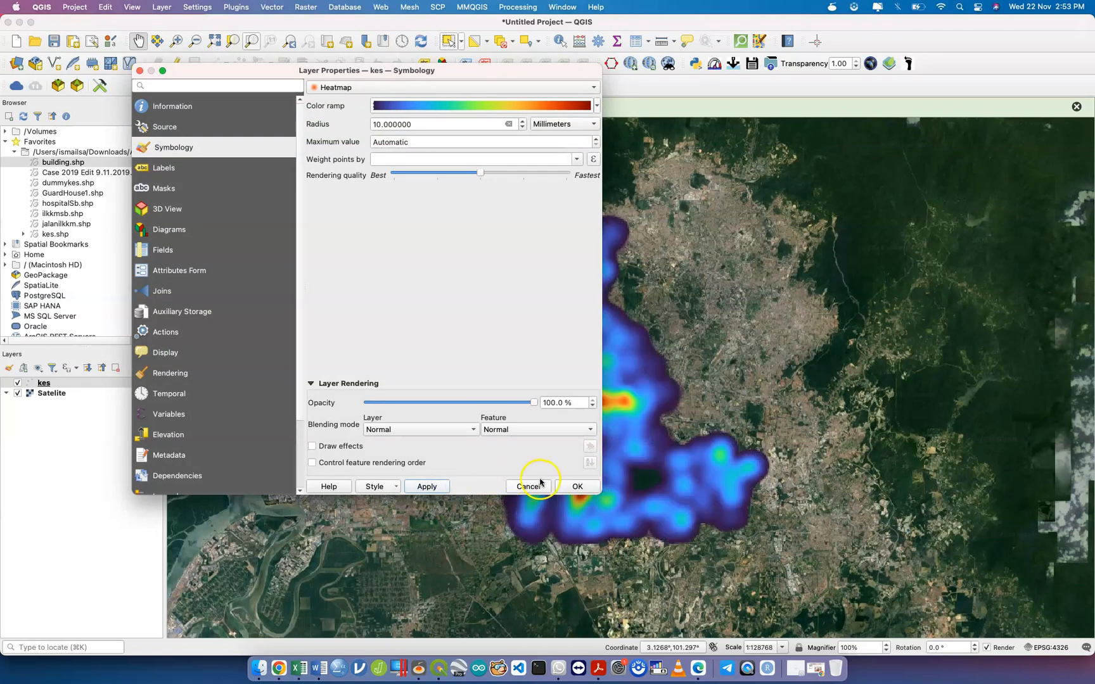
pyautogui.click(577, 486)
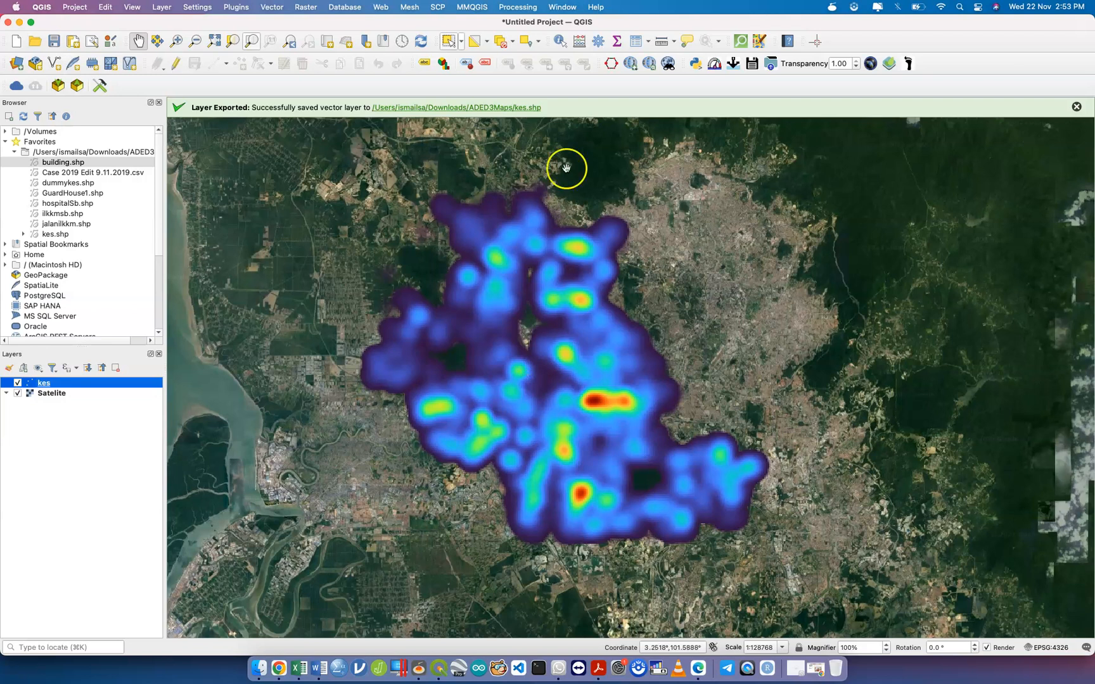
# Reopen the kes layer properties and set the ramp's starting colour to black, then apply.
pyautogui.rightClick(151, 379)
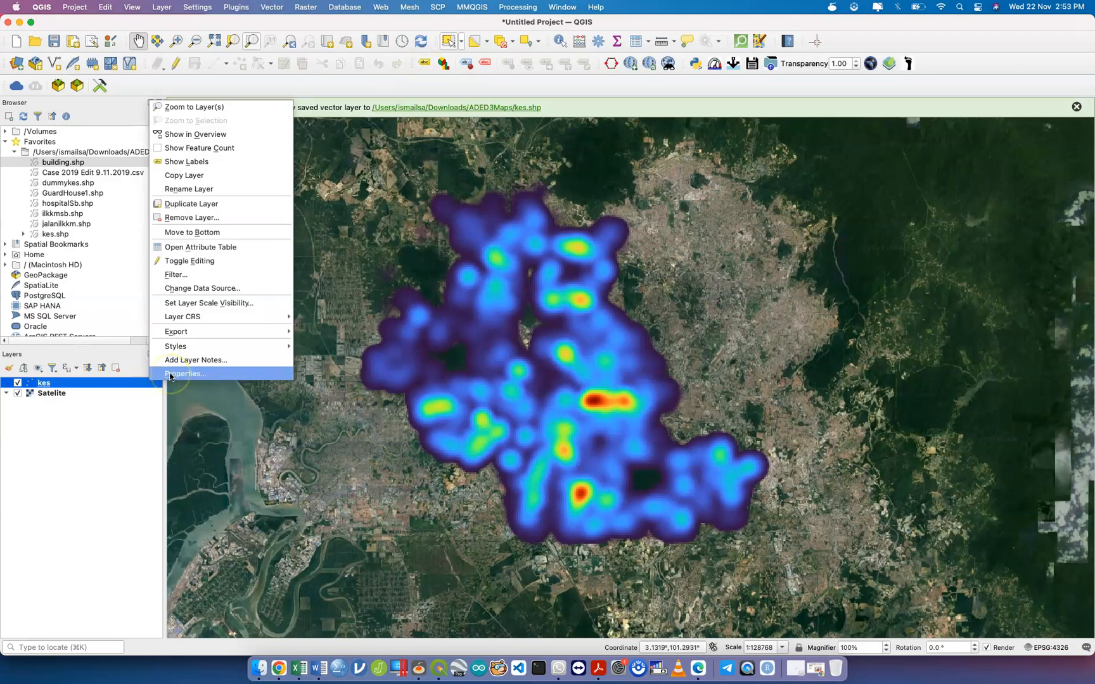
pyautogui.click(170, 375)
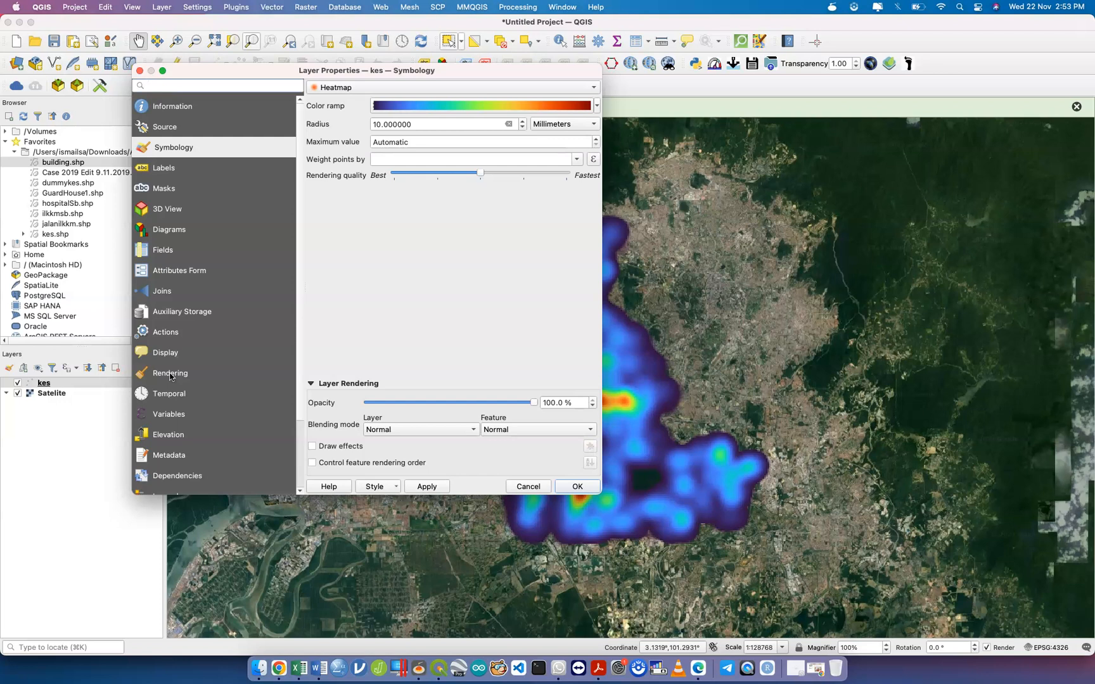
pyautogui.click(597, 107)
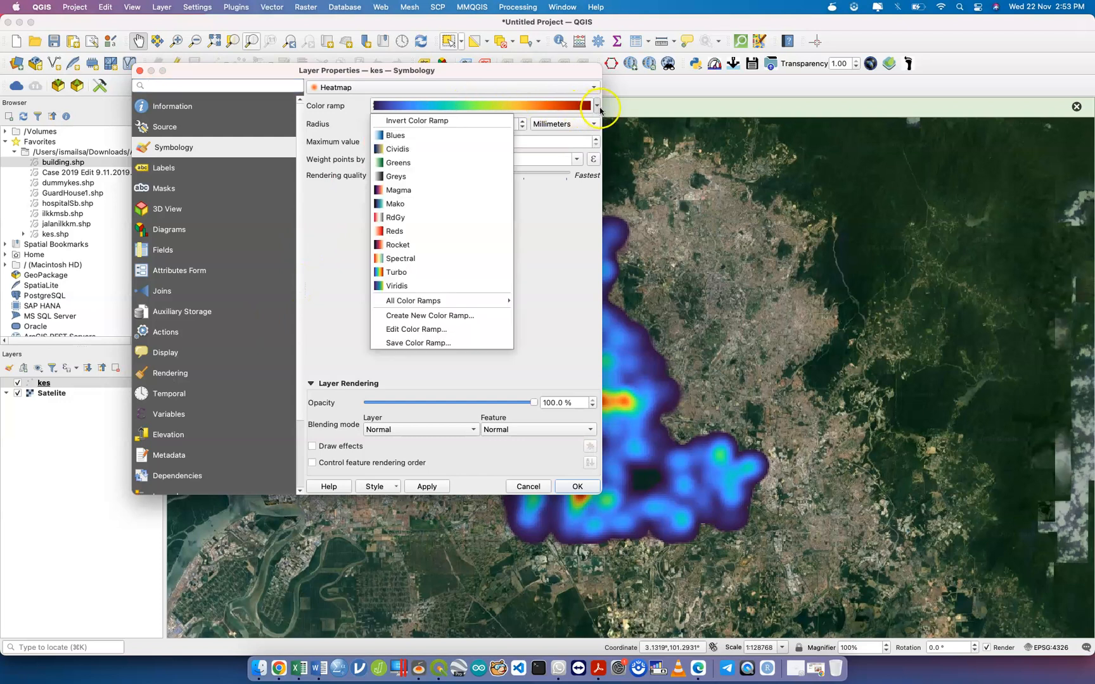
pyautogui.click(436, 328)
pyautogui.click(220, 112)
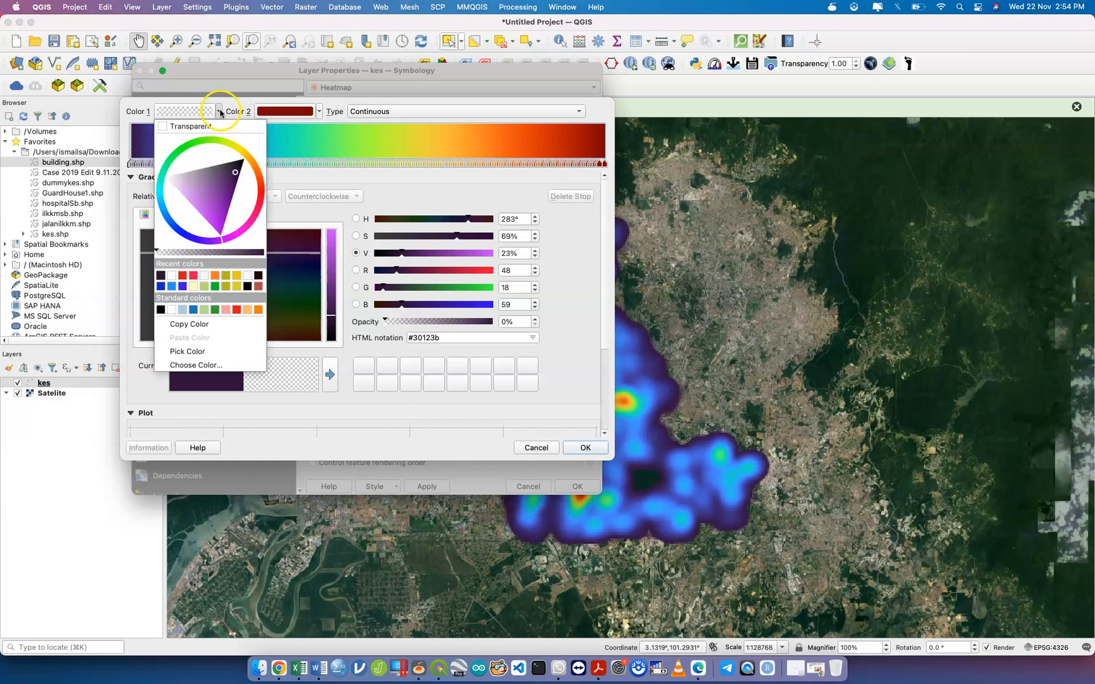
pyautogui.click(160, 309)
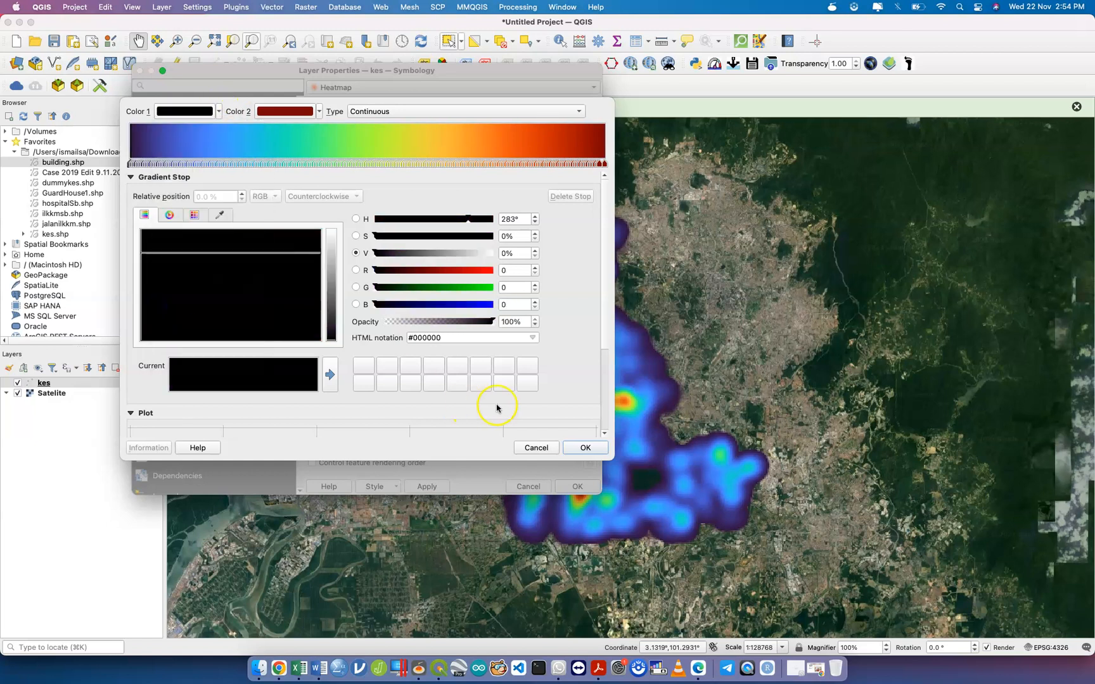
pyautogui.click(580, 447)
pyautogui.click(427, 486)
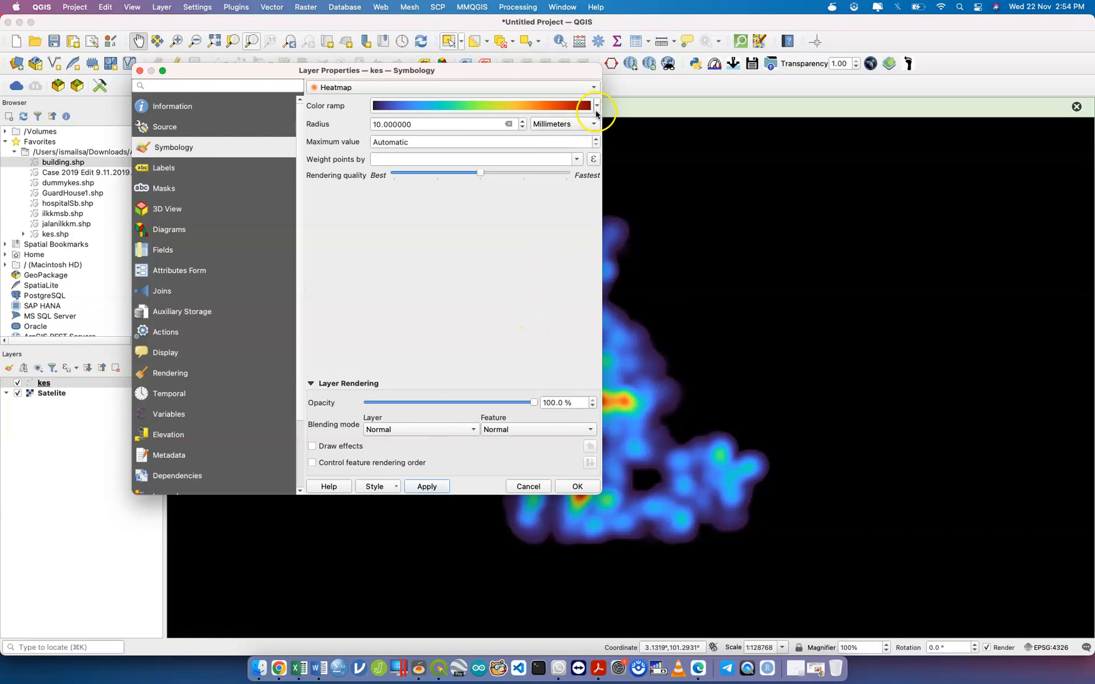
# Change the ramp's starting colour to transparent and apply it to the heatmap.
pyautogui.click(596, 105)
pyautogui.click(454, 334)
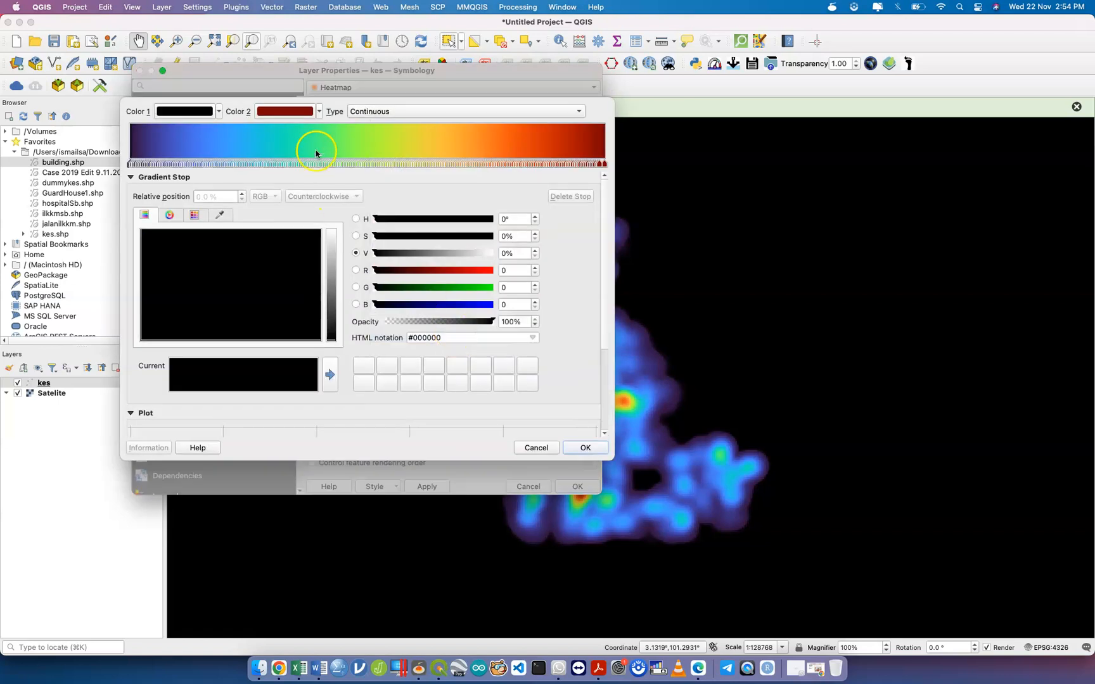
pyautogui.click(218, 111)
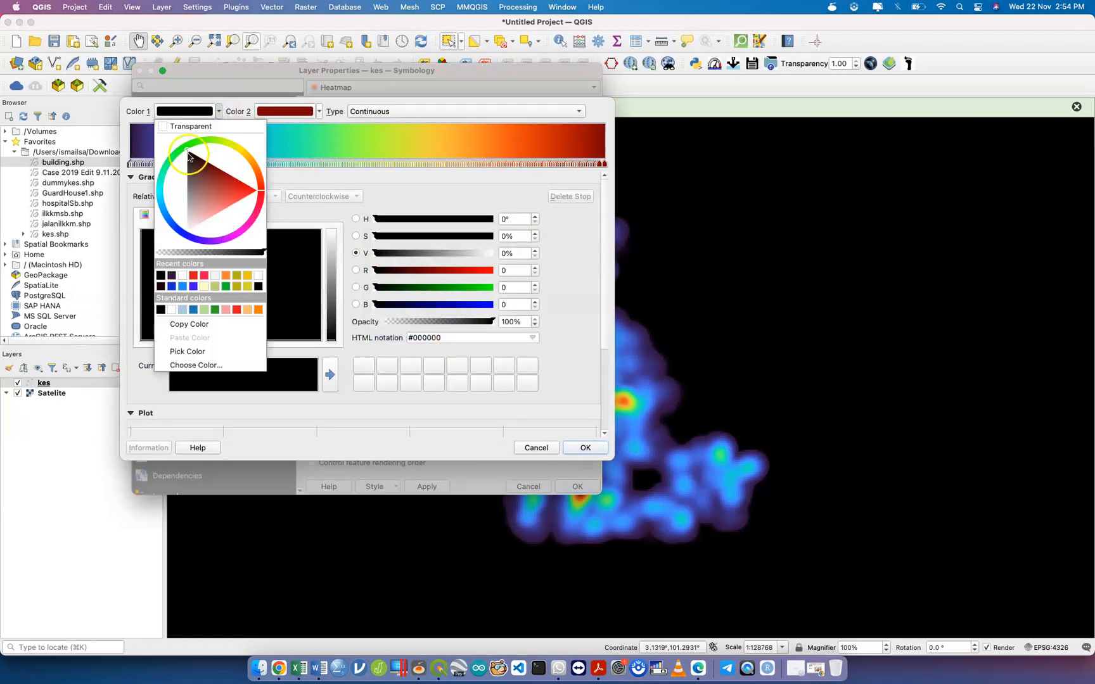
pyautogui.click(204, 126)
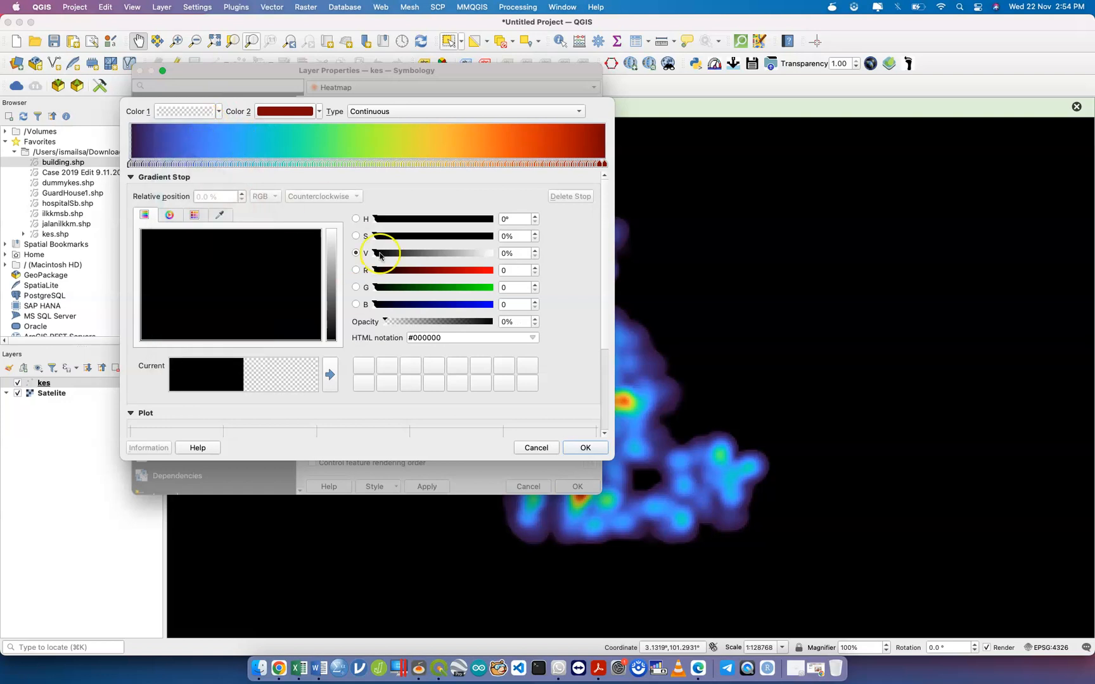
pyautogui.click(585, 447)
pyautogui.click(436, 486)
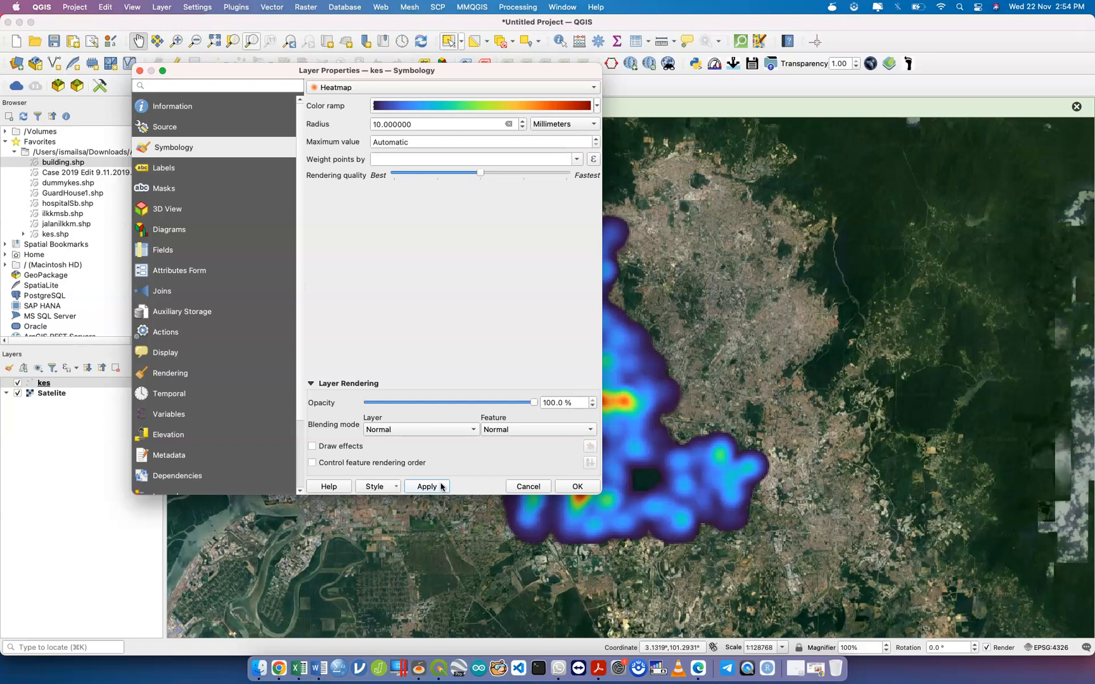
# Lower the heatmap layer opacity to 40.1% and apply it.
pyautogui.moveTo(534, 402); pyautogui.dragTo(434, 403)
pyautogui.click(426, 486)
pyautogui.moveTo(481, 70); pyautogui.dragTo(1052, 70)
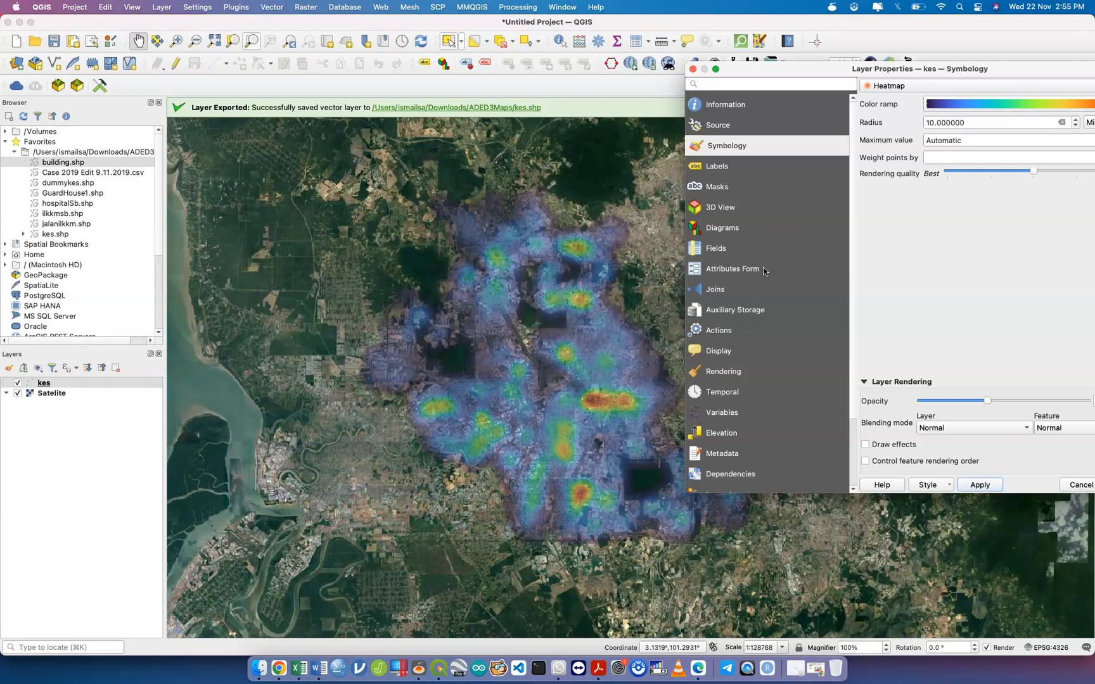
pyautogui.moveTo(900, 75); pyautogui.dragTo(237, 66)
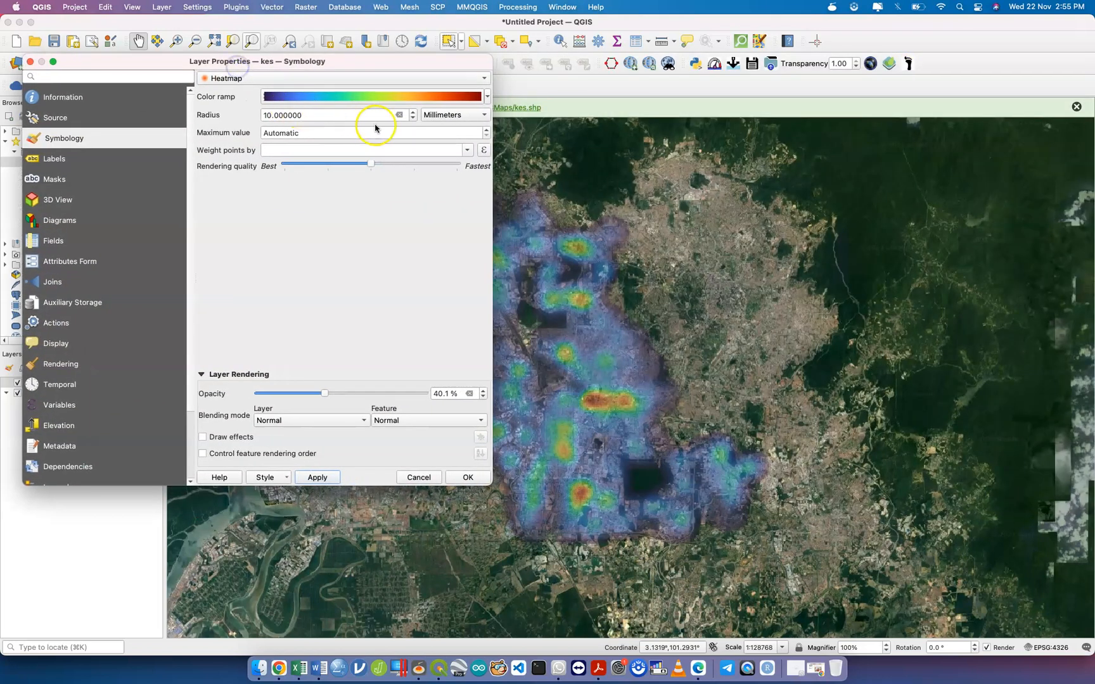
# Set the heatmap radius to 5 millimetres and apply.
pyautogui.click(413, 118)
pyautogui.doubleClick(414, 117)
pyautogui.click(413, 118)
pyautogui.write('5')
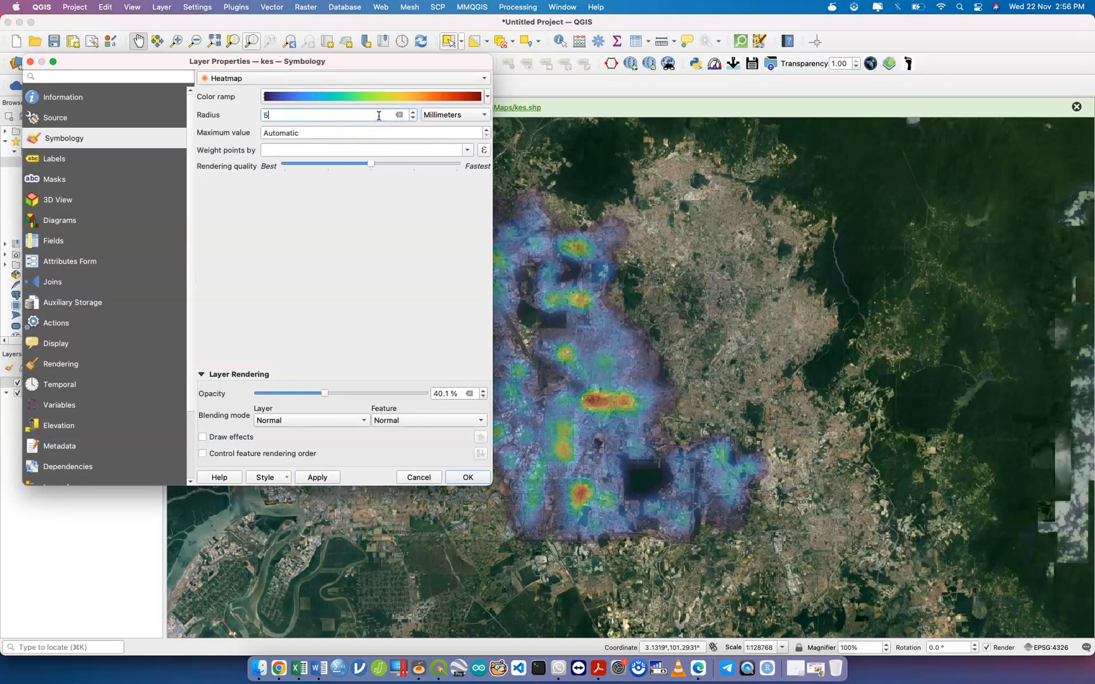
pyautogui.click(323, 478)
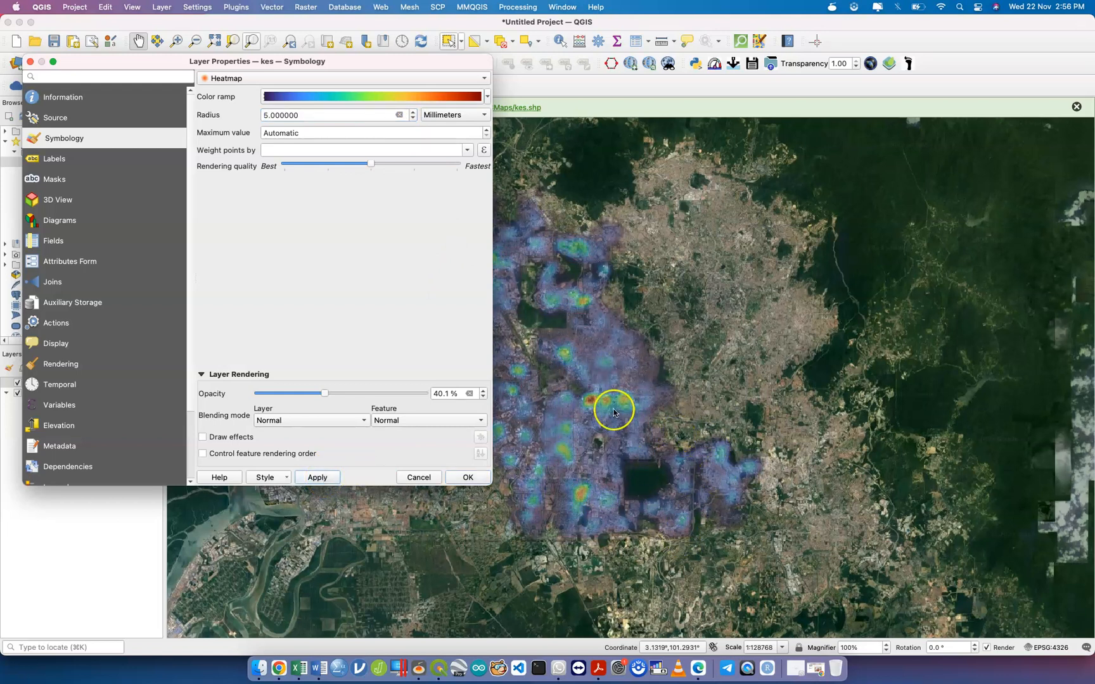
# Try Inches as the radius unit, revert to Millimeters, apply, and close the properties.
pyautogui.click(457, 114)
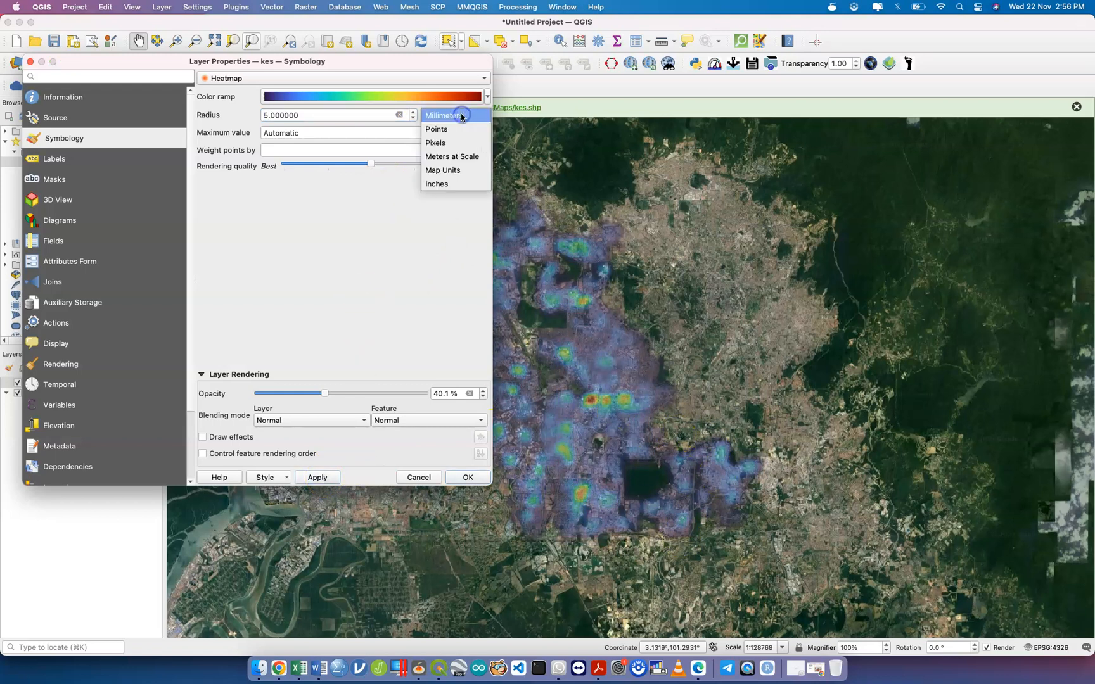
pyautogui.click(457, 185)
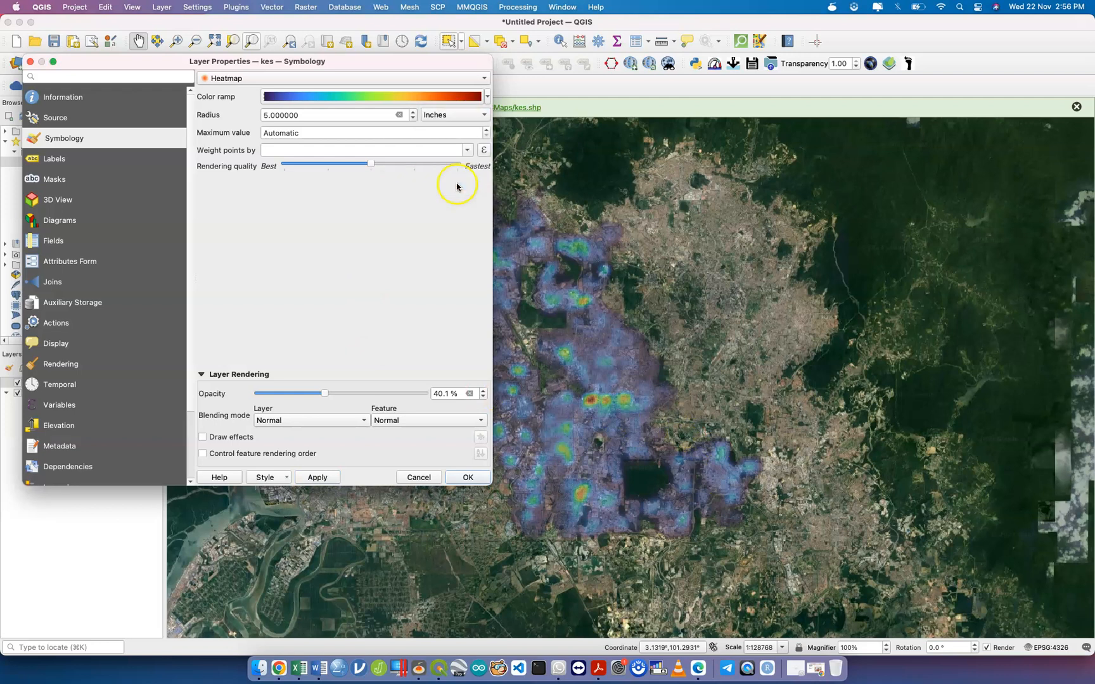
pyautogui.click(321, 481)
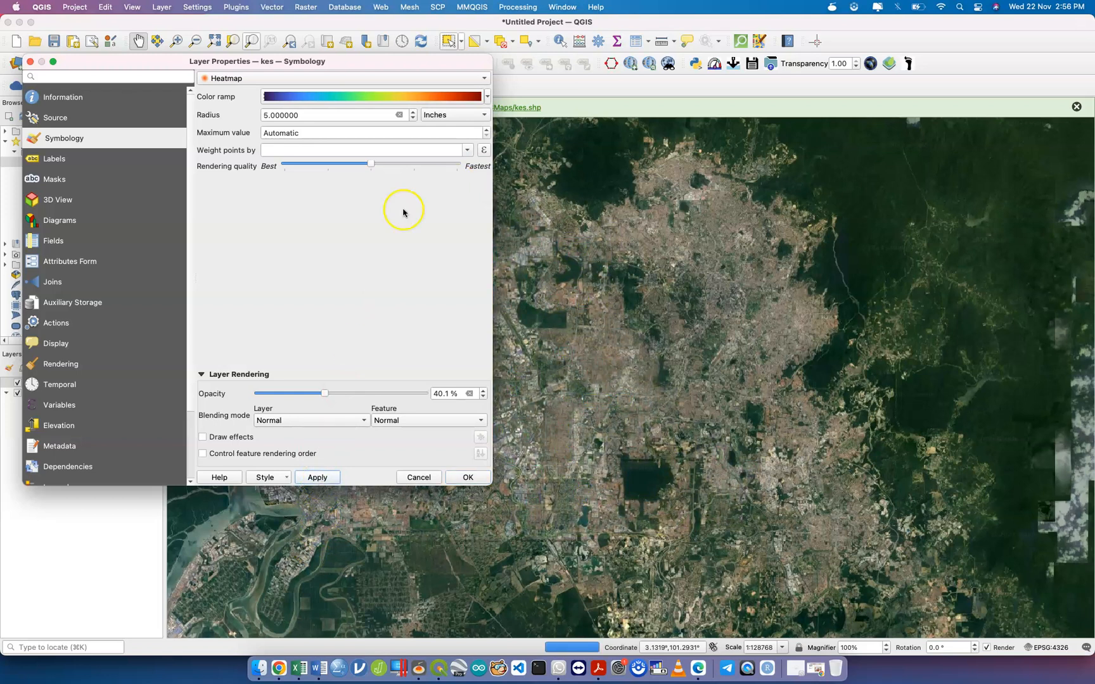
pyautogui.click(469, 115)
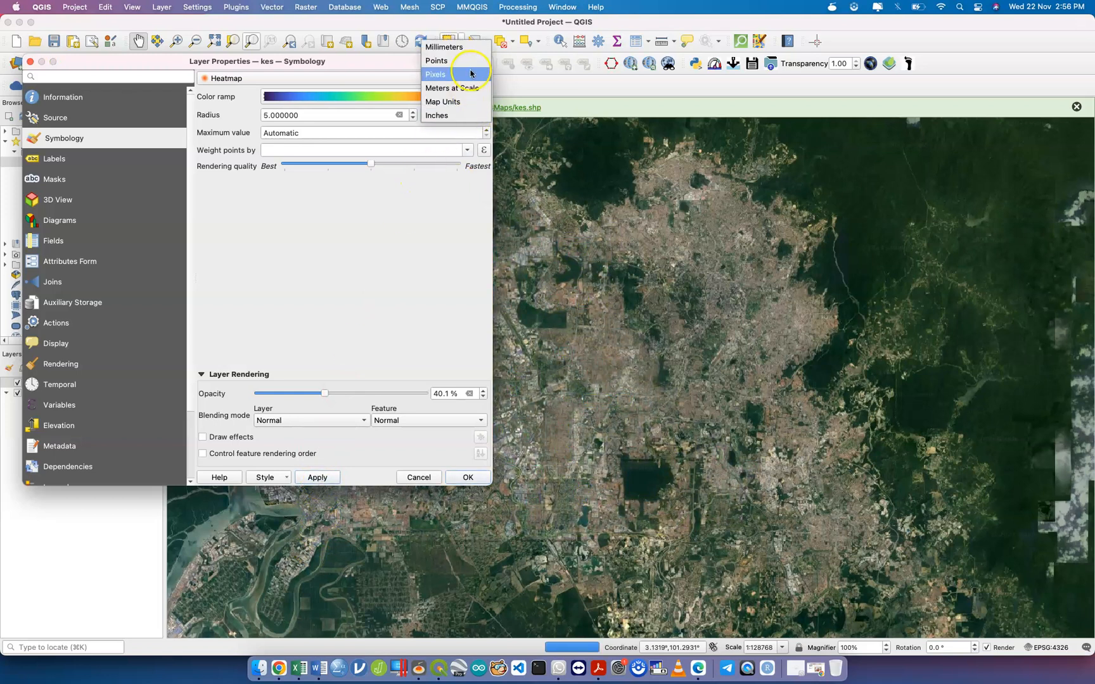
pyautogui.click(470, 47)
pyautogui.click(319, 478)
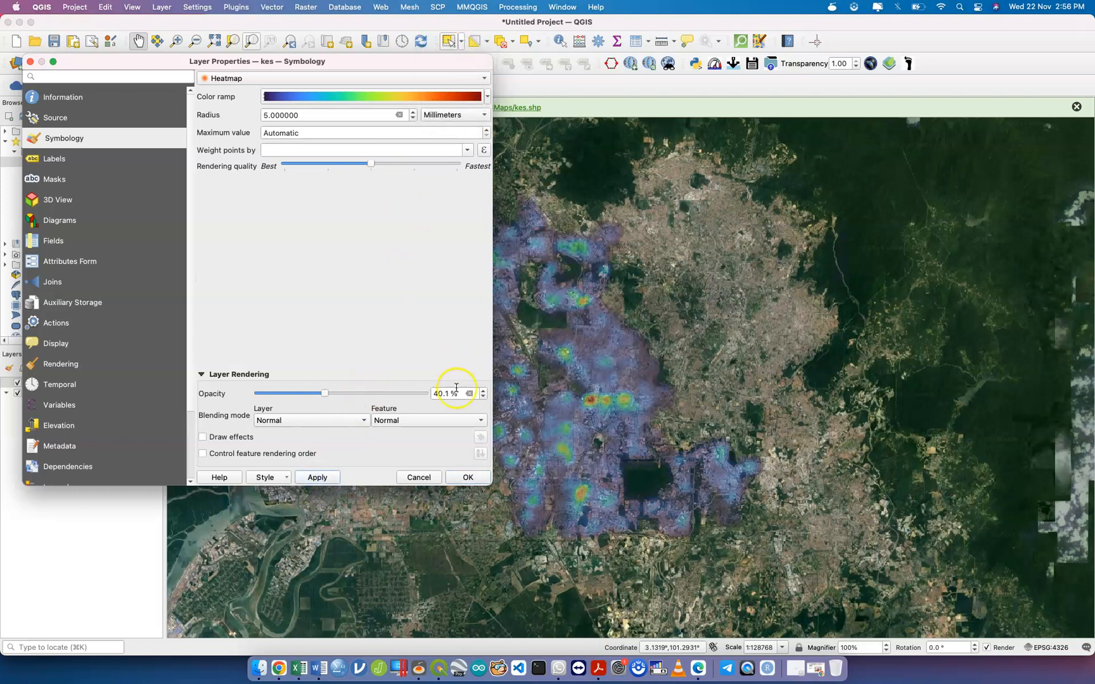
pyautogui.click(466, 478)
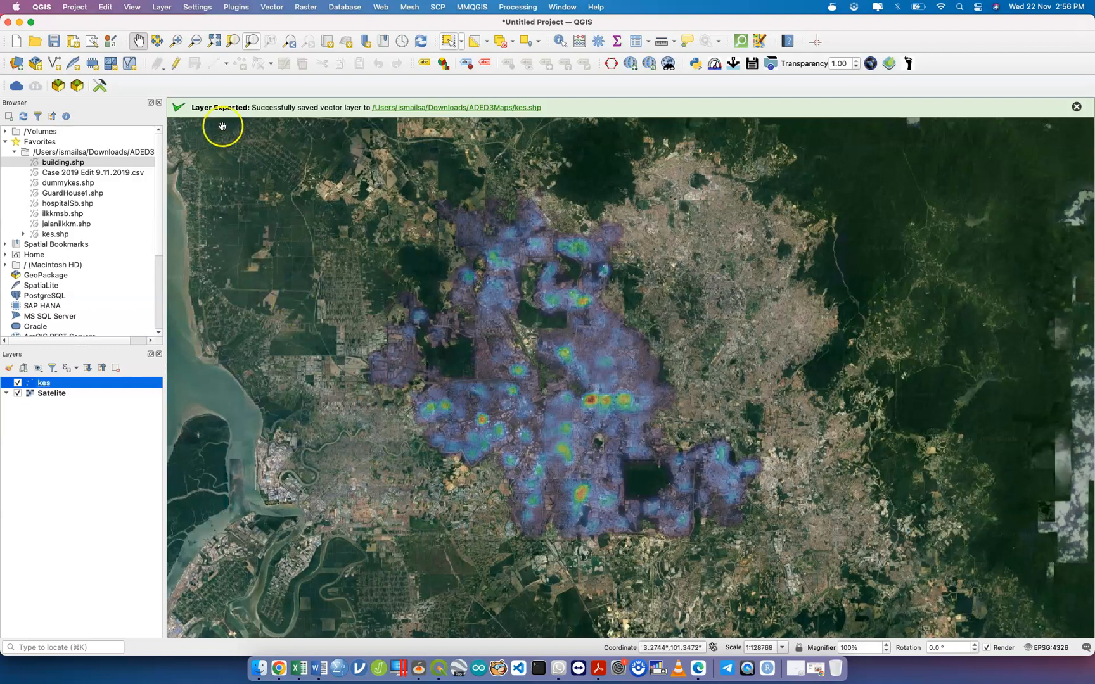
# Create a new print layout named Map and enlarge its window.
pyautogui.click(74, 8)
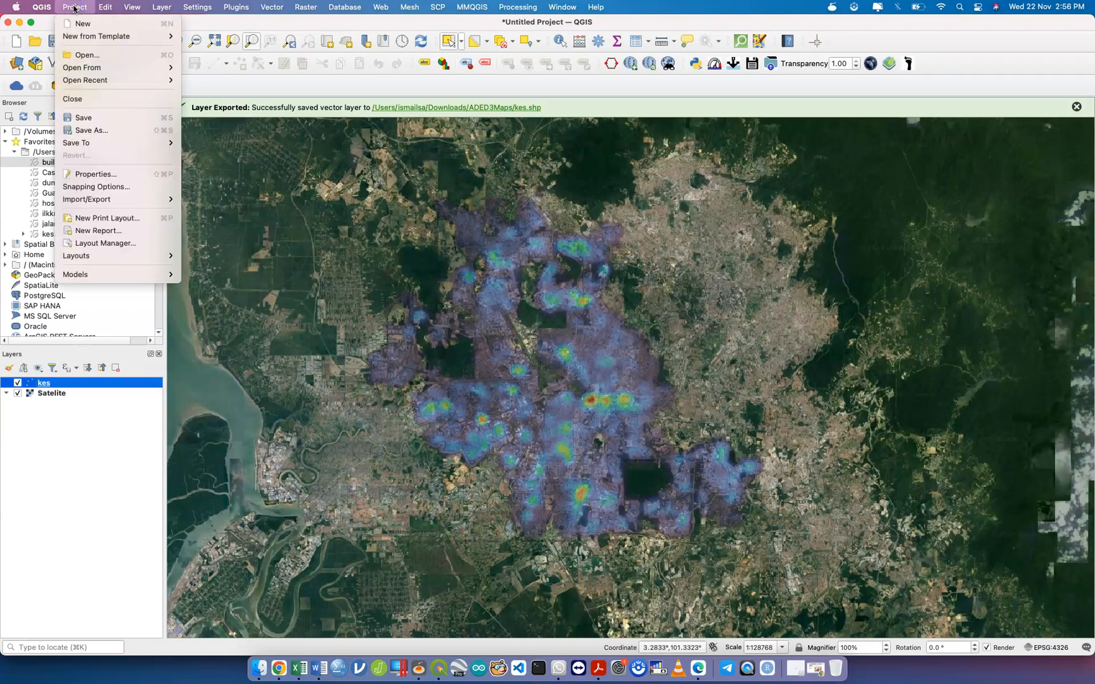
pyautogui.click(152, 224)
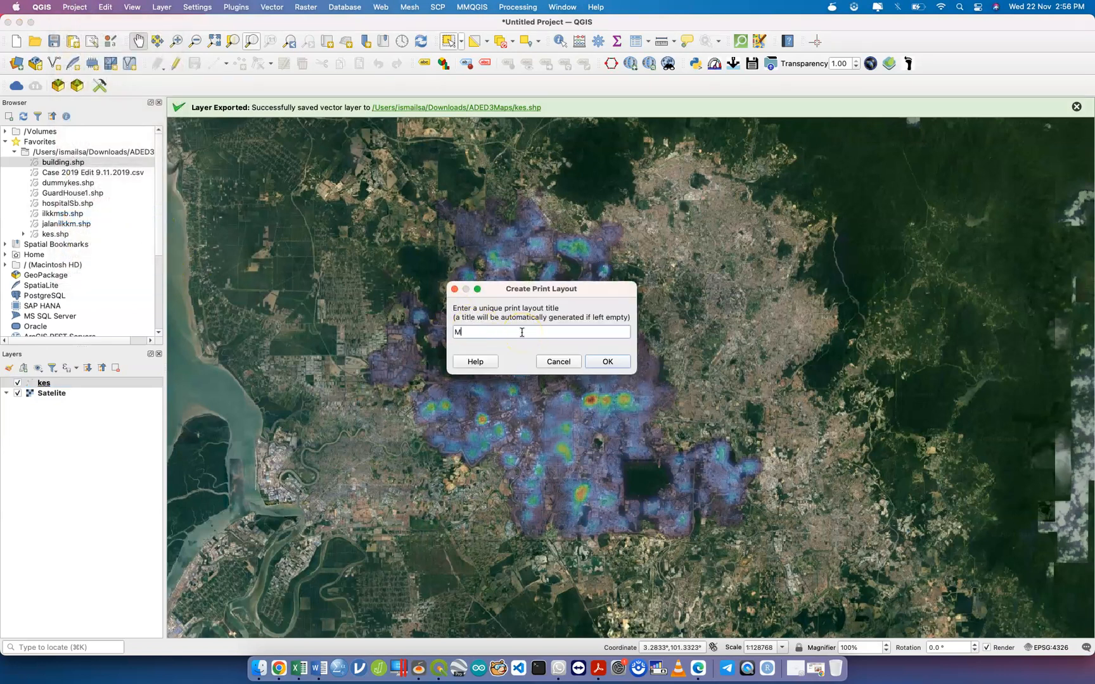
pyautogui.press('Return')
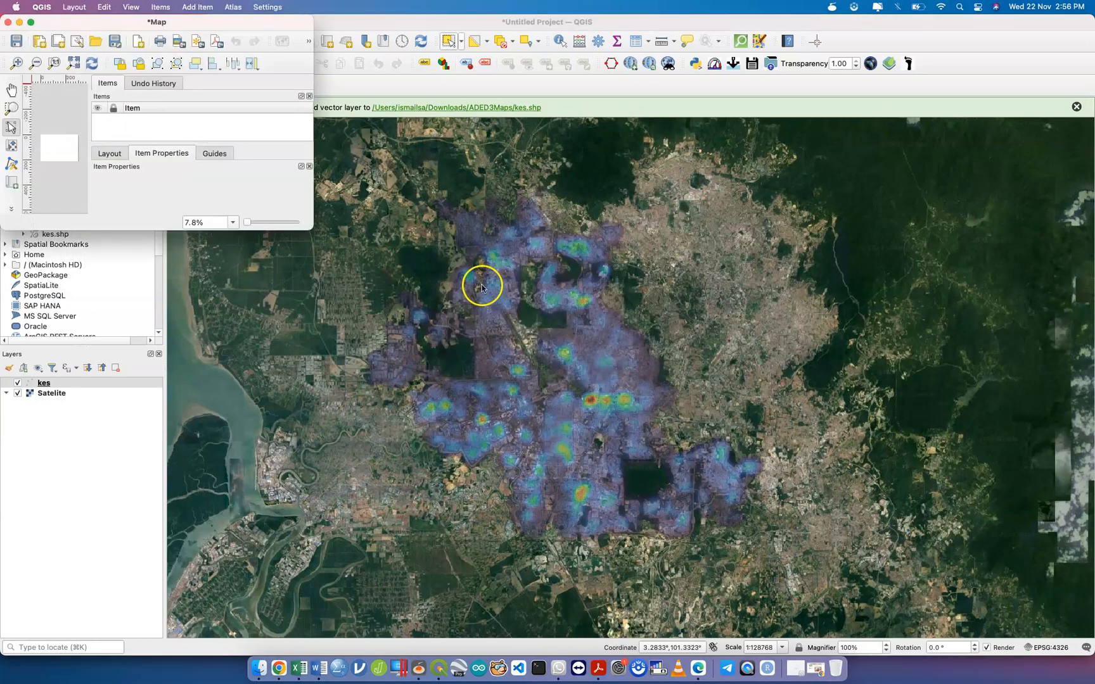
pyautogui.moveTo(312, 226); pyautogui.dragTo(944, 580)
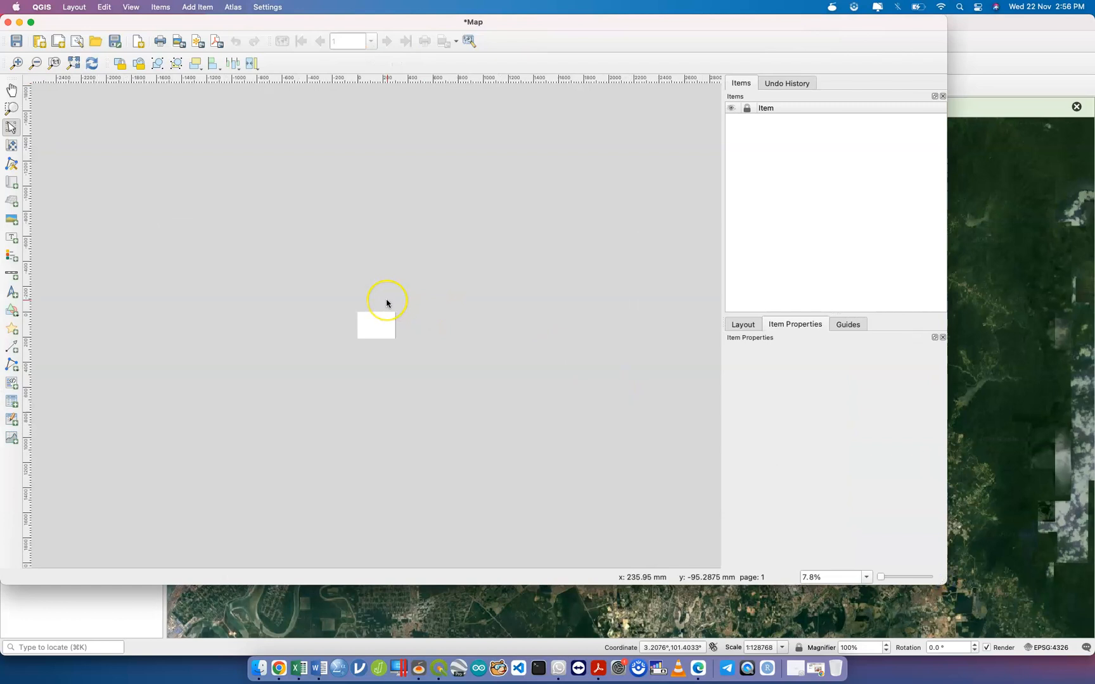
pyautogui.scroll(5, 384, 298)
pyautogui.scroll(1, 387, 303)
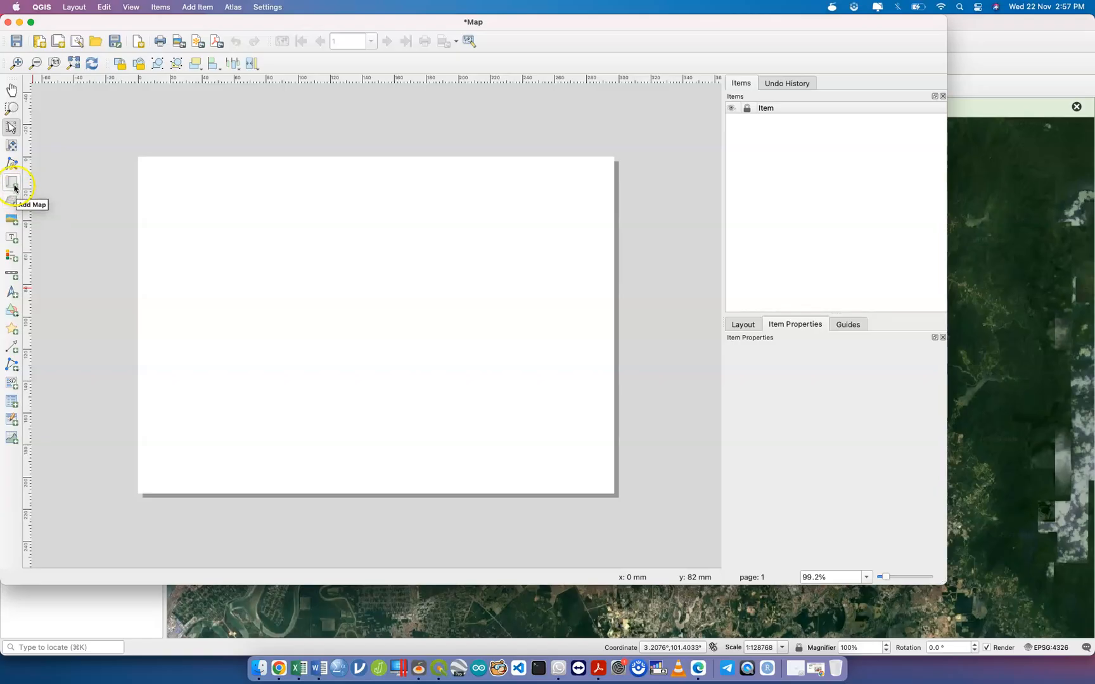
# Draw a map frame on the page, delete it, and close the layout window.
pyautogui.click(14, 187)
pyautogui.moveTo(164, 202); pyautogui.dragTo(582, 465)
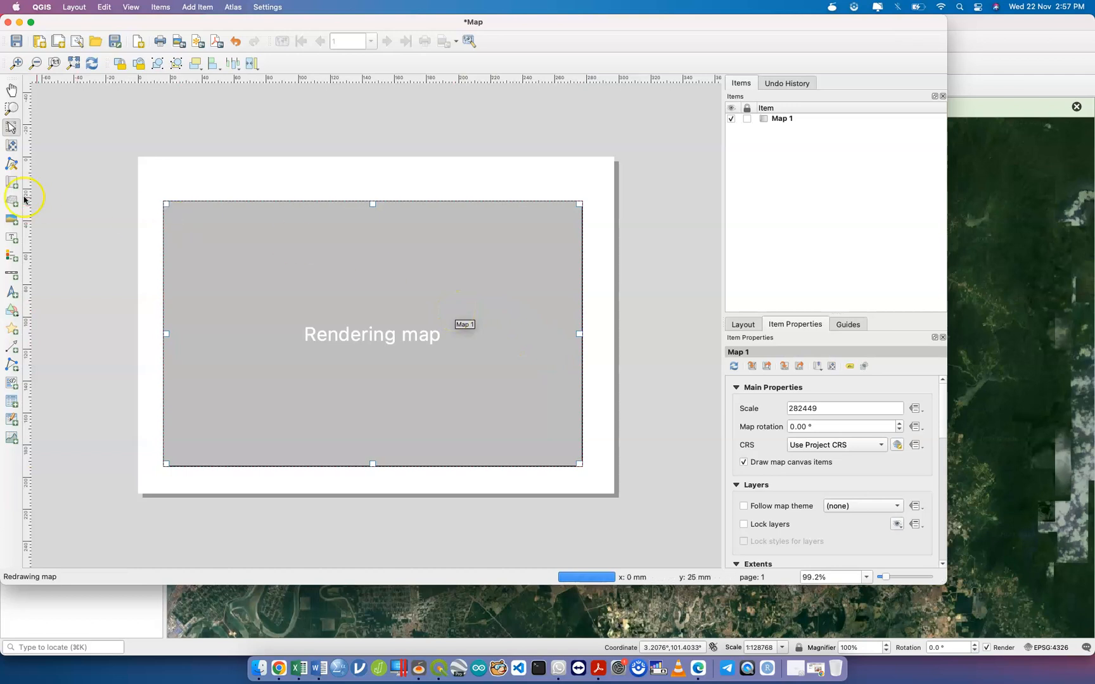
pyautogui.moveTo(363, 287); pyautogui.dragTo(374, 279)
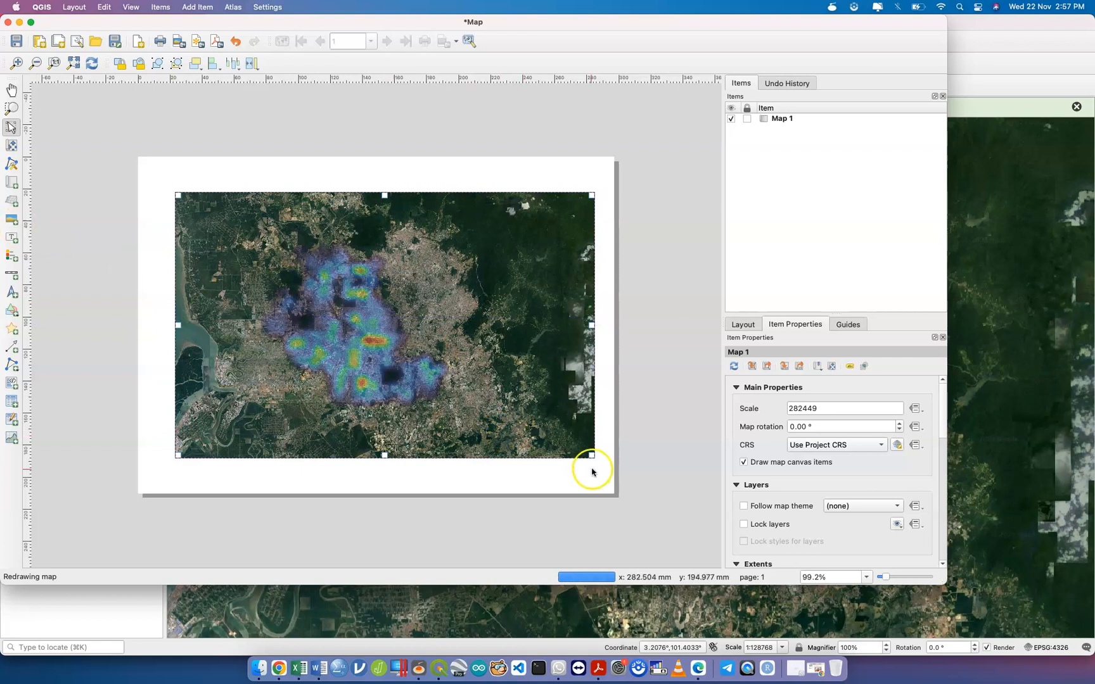
pyautogui.press('Delete')
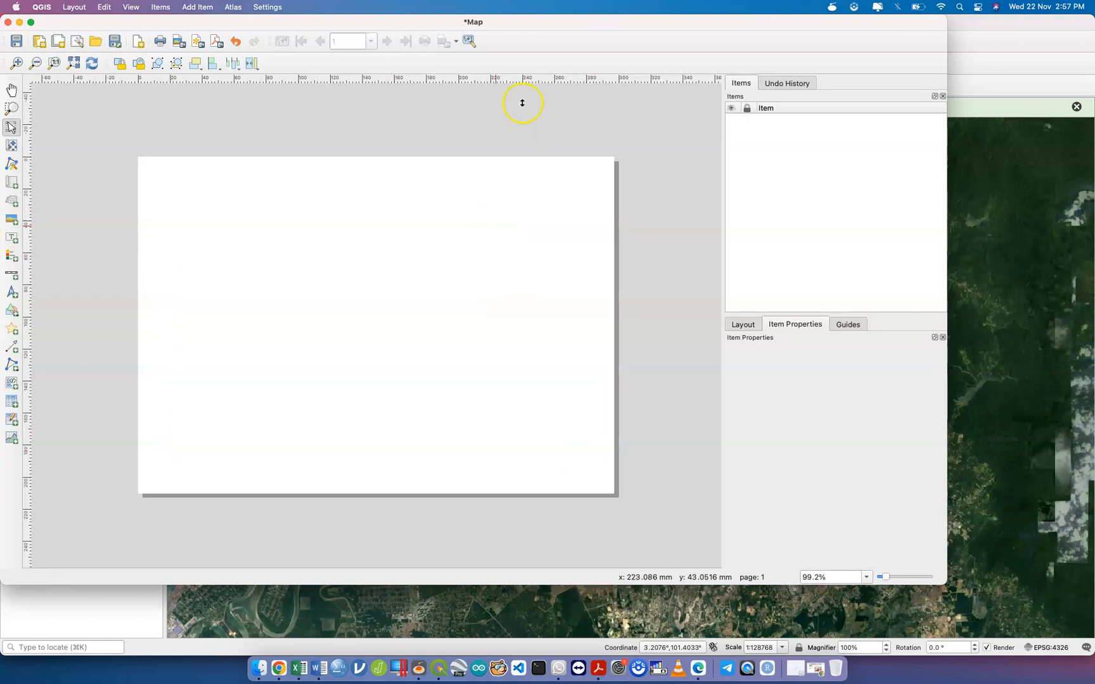
pyautogui.click(8, 23)
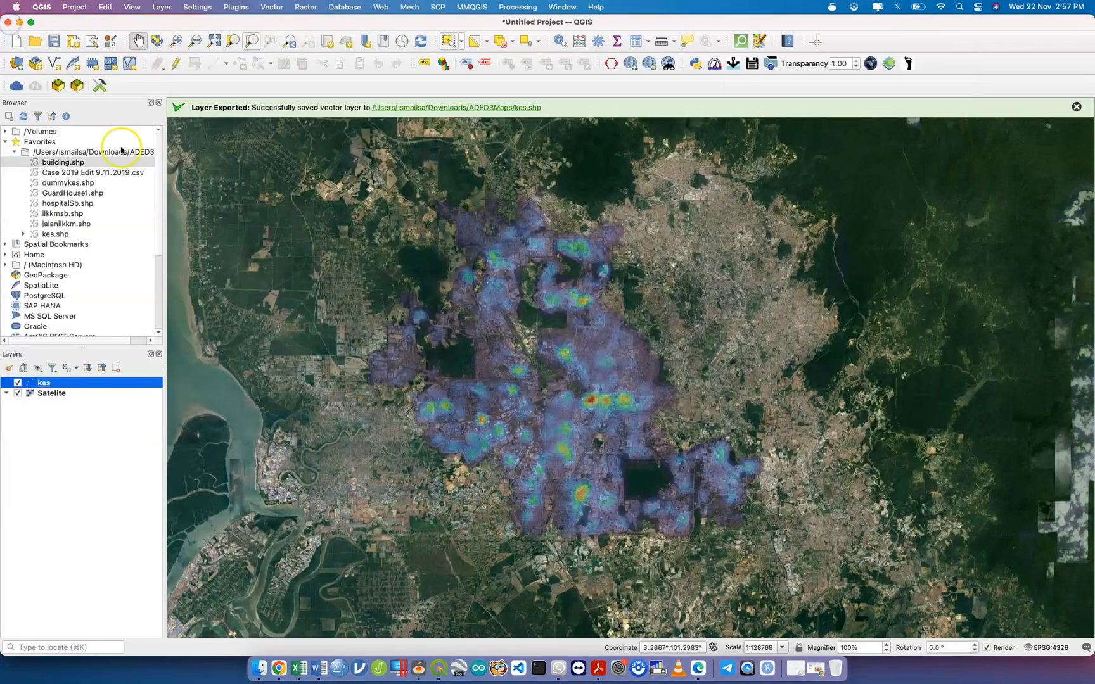
# Create a second print layout with the title Map1.
pyautogui.click(74, 9)
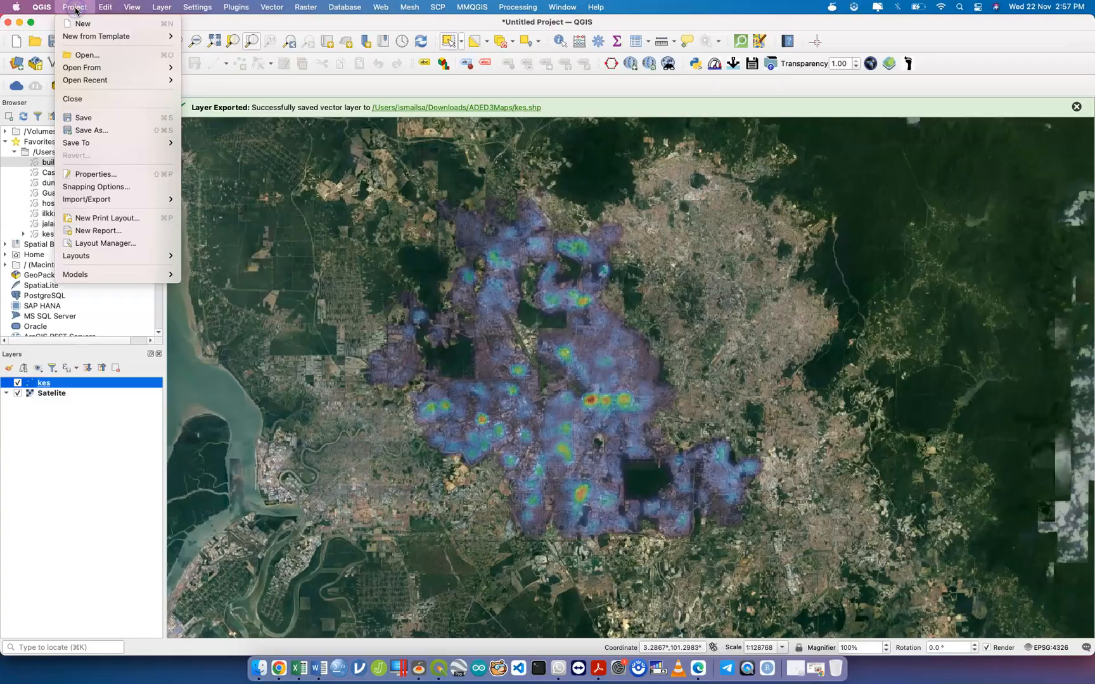
pyautogui.click(152, 219)
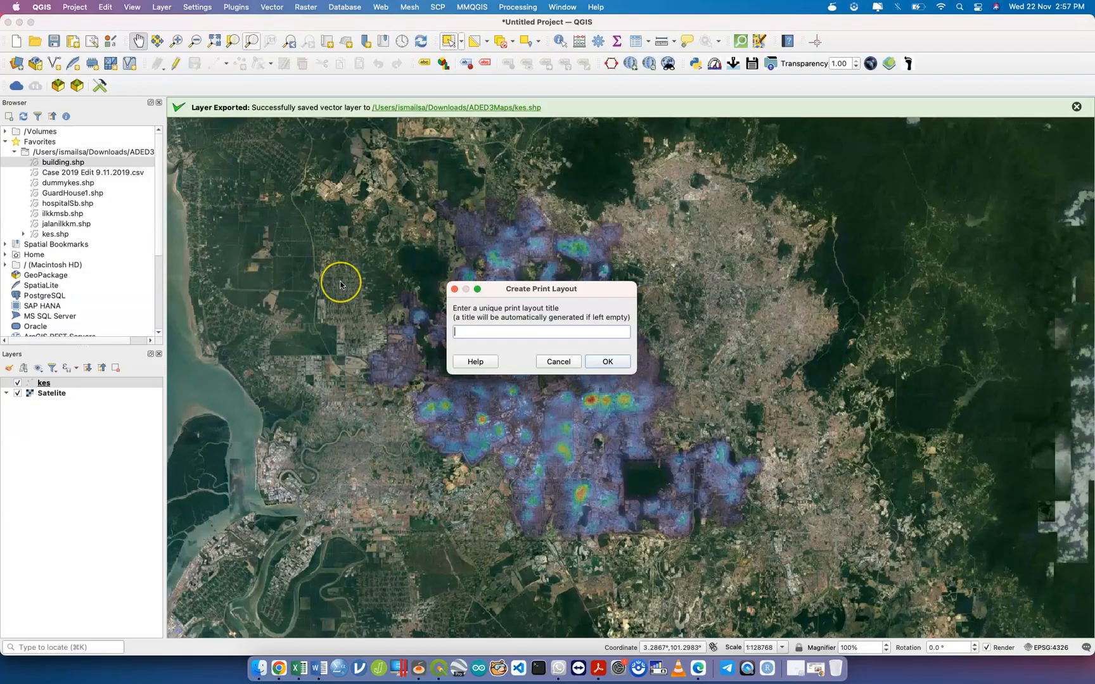
pyautogui.write('Map')
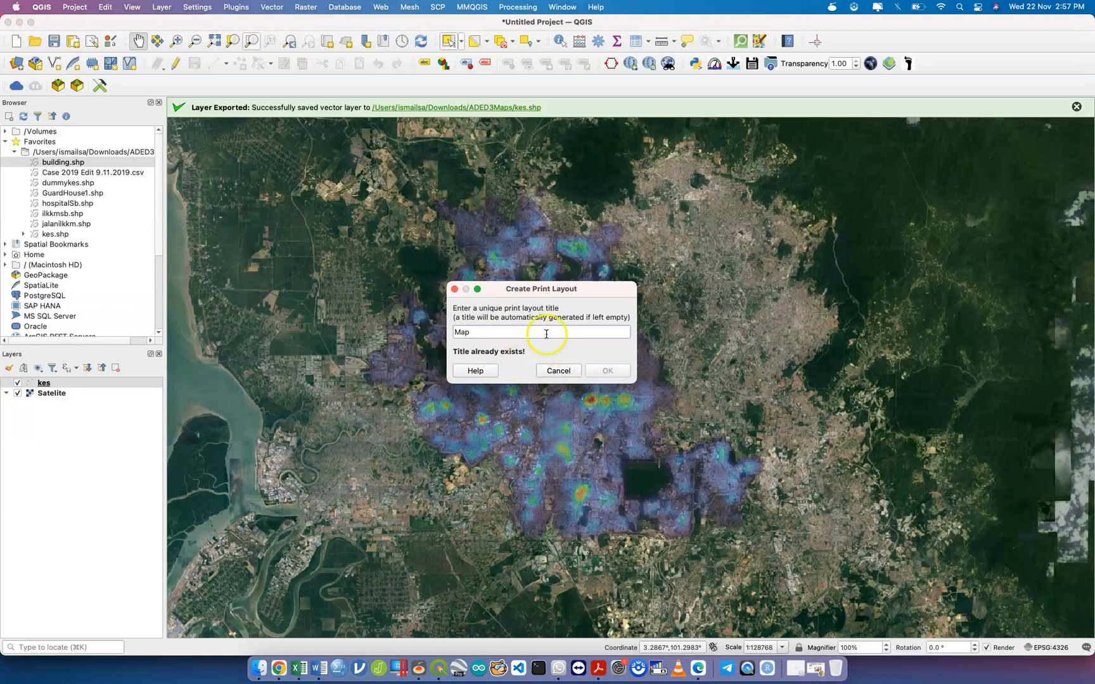
pyautogui.write('1')
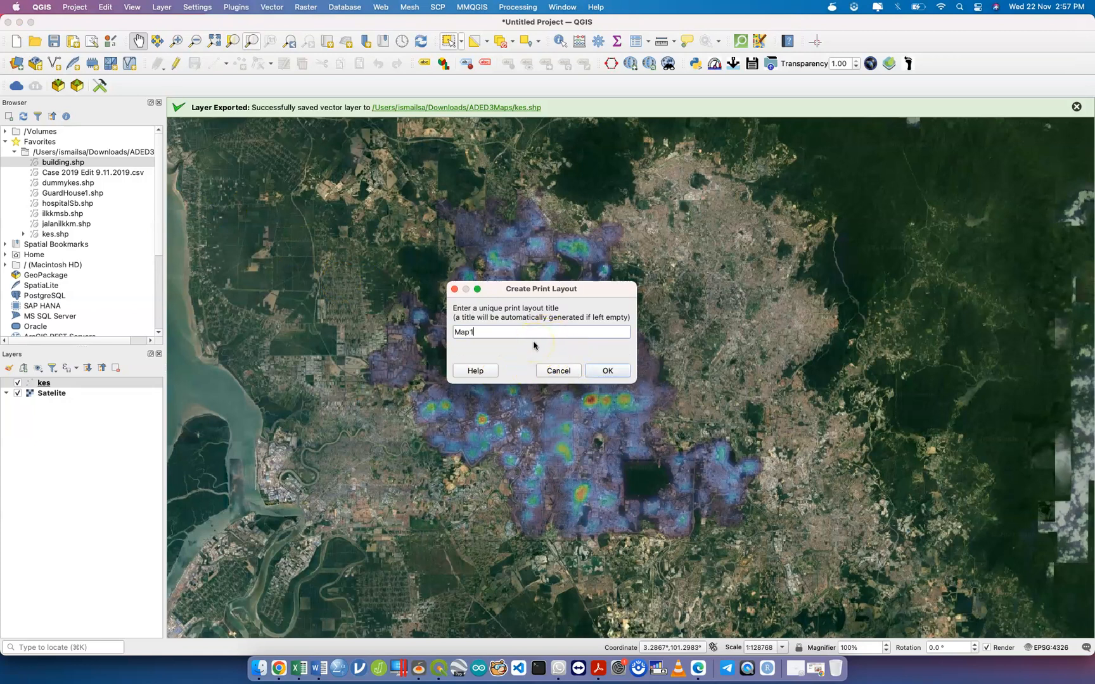
pyautogui.click(600, 373)
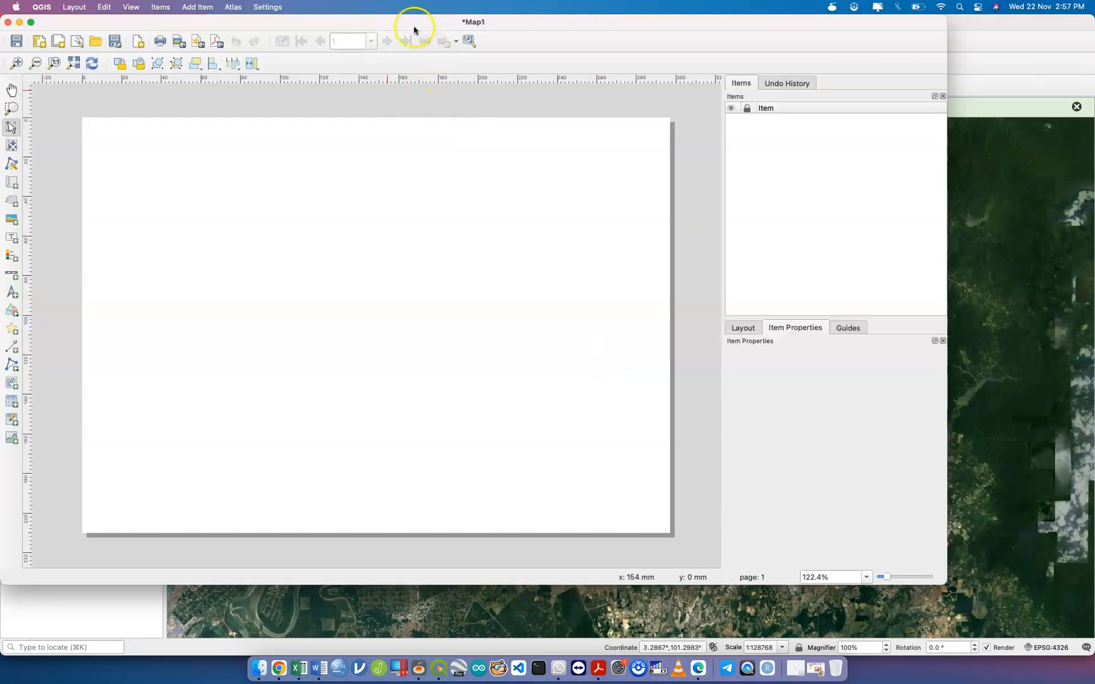
pyautogui.moveTo(413, 25); pyautogui.dragTo(442, 39)
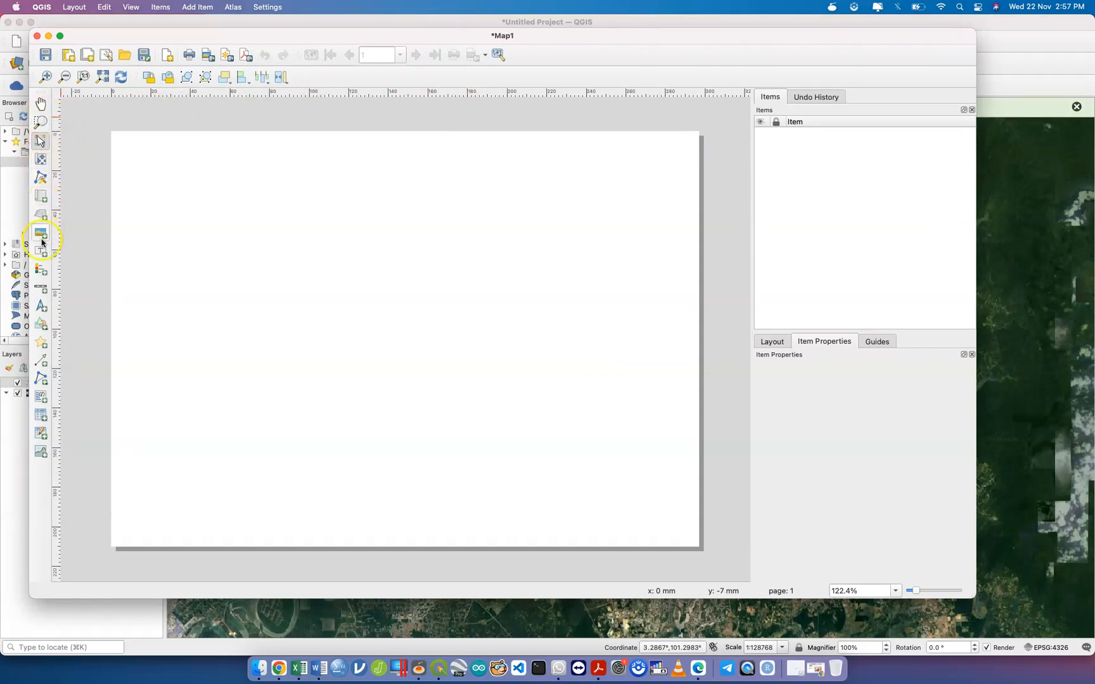
pyautogui.click(40, 196)
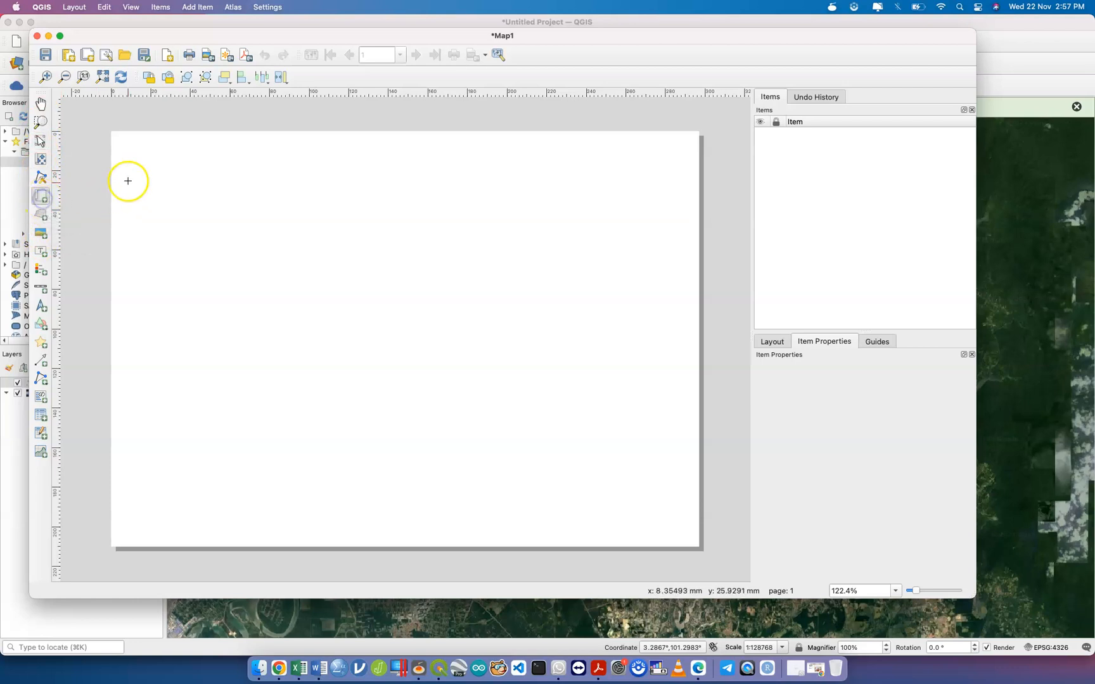
pyautogui.moveTo(236, 330); pyautogui.dragTo(516, 534)
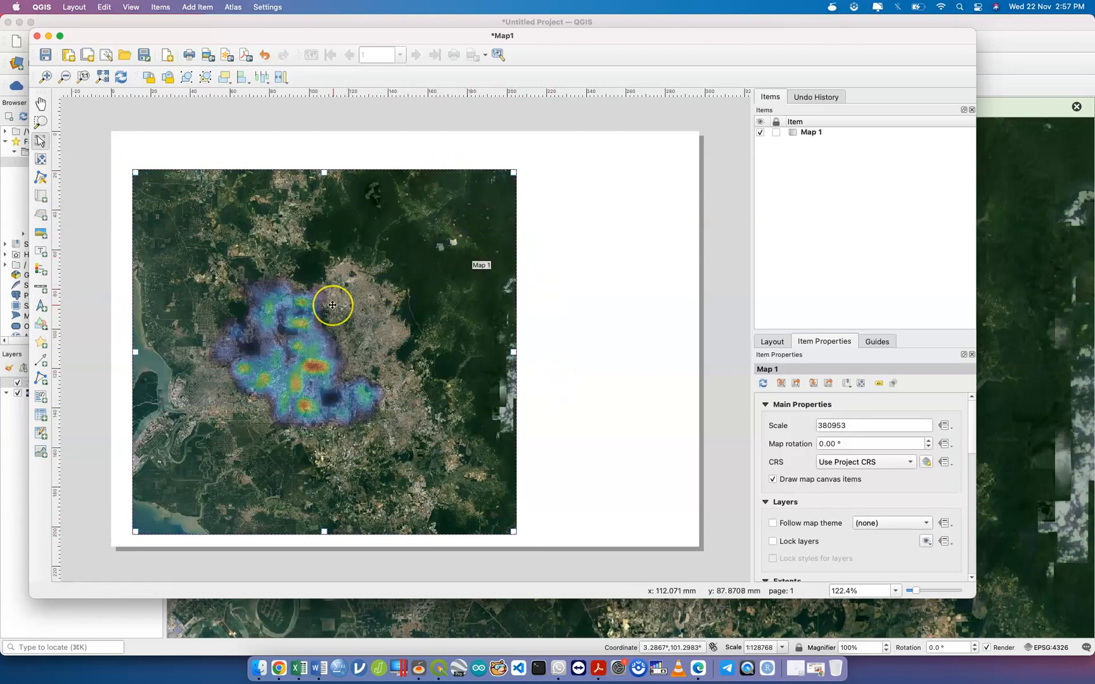
pyautogui.scroll(2, 332, 304)
pyautogui.scroll(-3, 333, 305)
pyautogui.scroll(1, 333, 305)
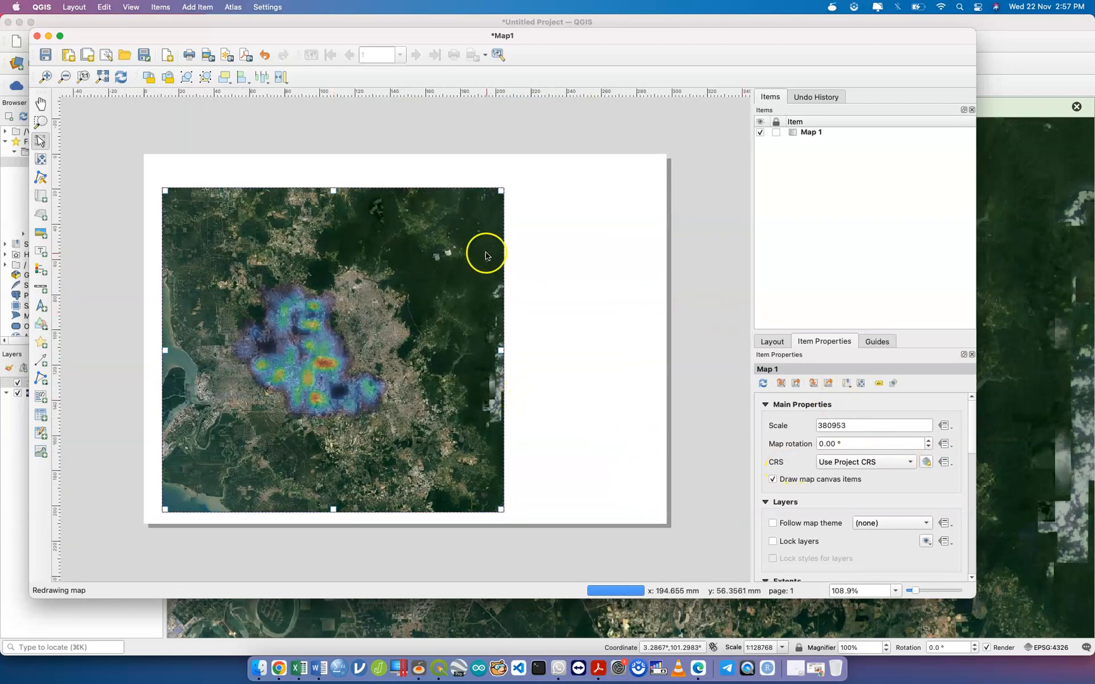
pyautogui.moveTo(375, 226); pyautogui.dragTo(379, 214)
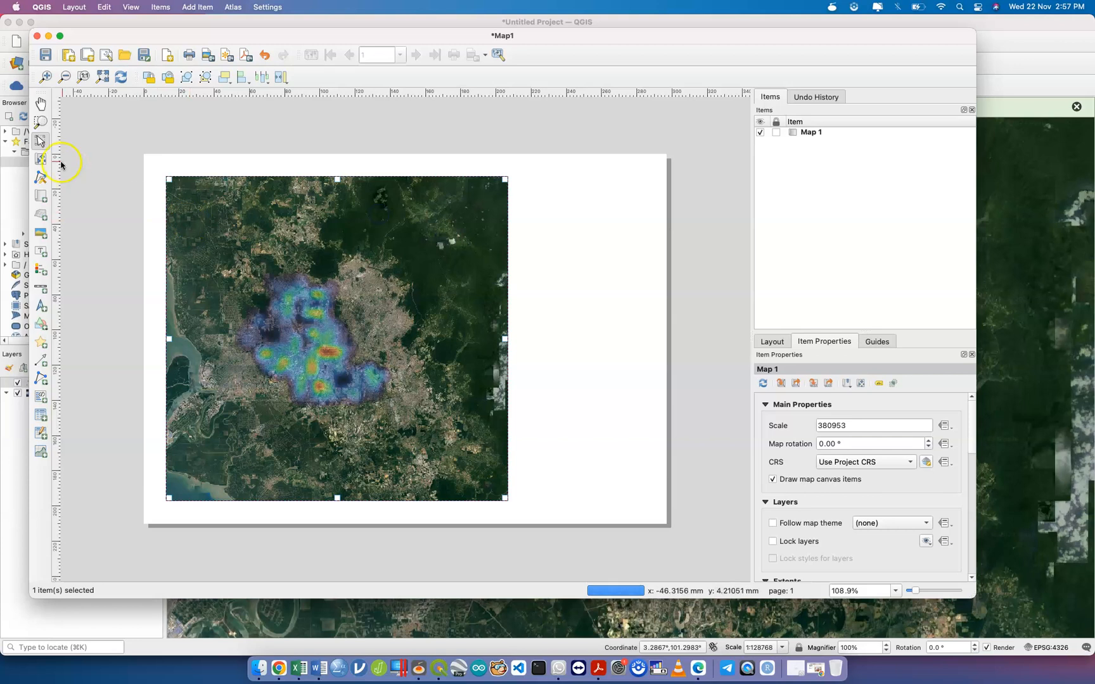
pyautogui.moveTo(517, 201); pyautogui.dragTo(607, 273)
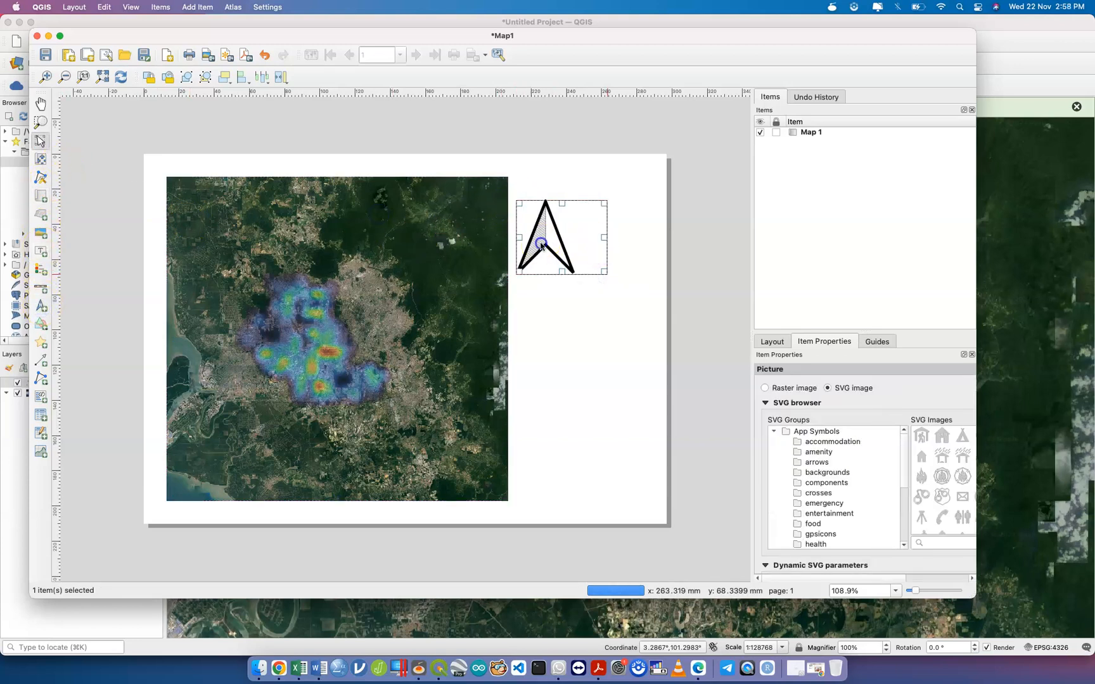
pyautogui.moveTo(587, 203); pyautogui.dragTo(633, 161)
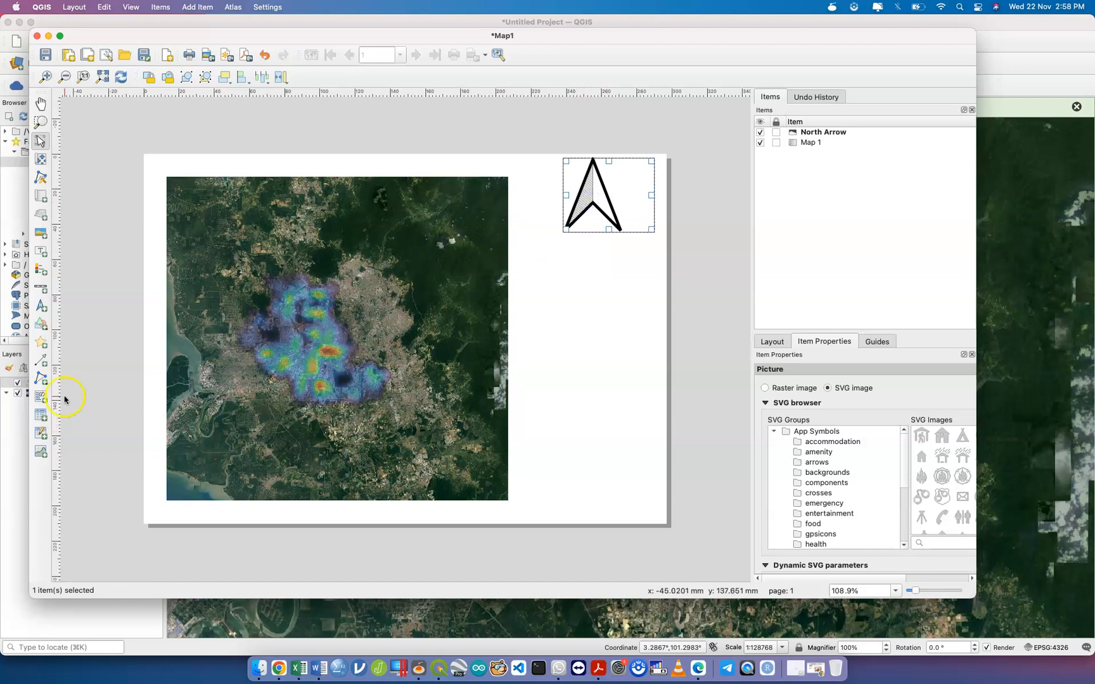
pyautogui.click(41, 288)
pyautogui.moveTo(536, 248); pyautogui.dragTo(653, 277)
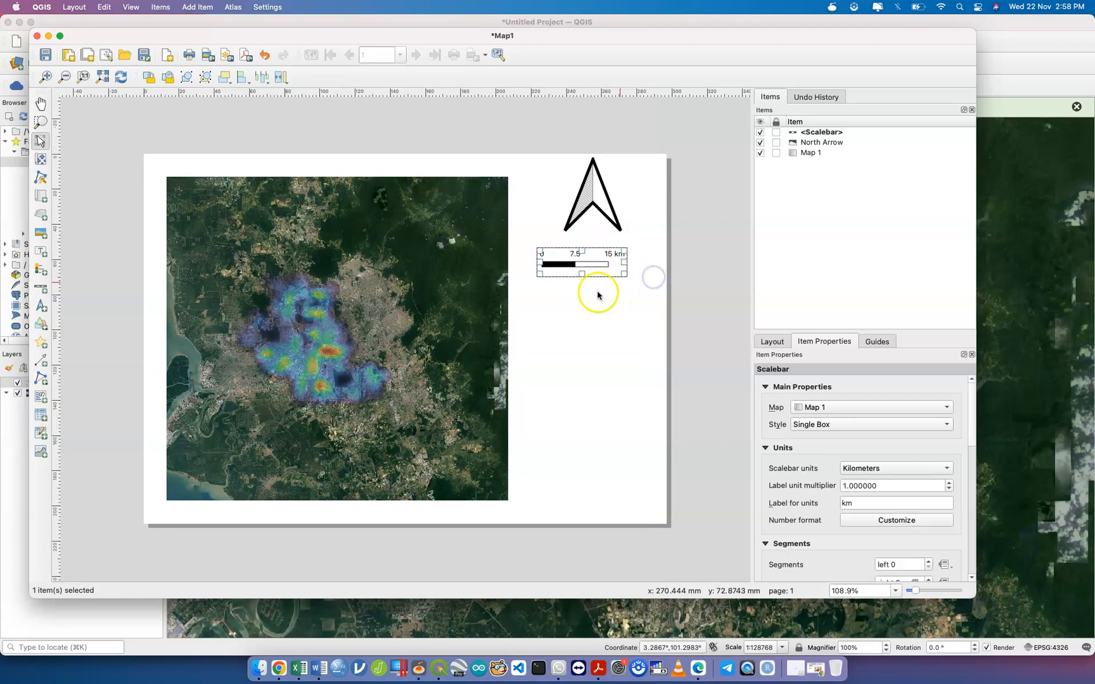
pyautogui.click(579, 325)
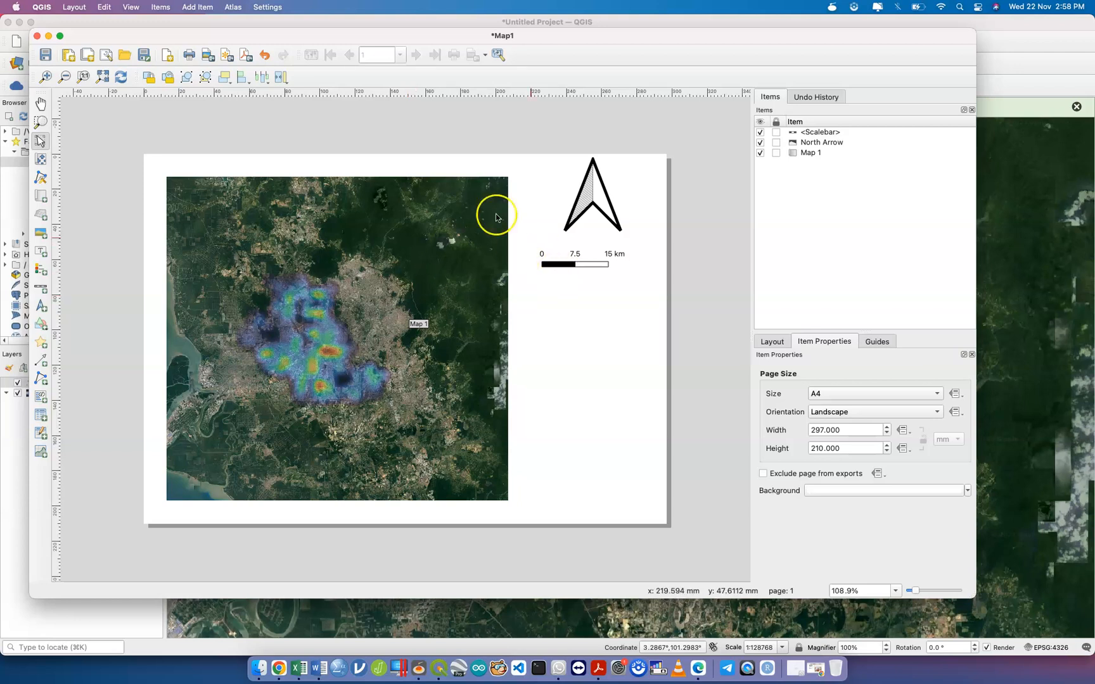
pyautogui.moveTo(136, 140); pyautogui.dragTo(702, 548)
pyautogui.press('Delete')
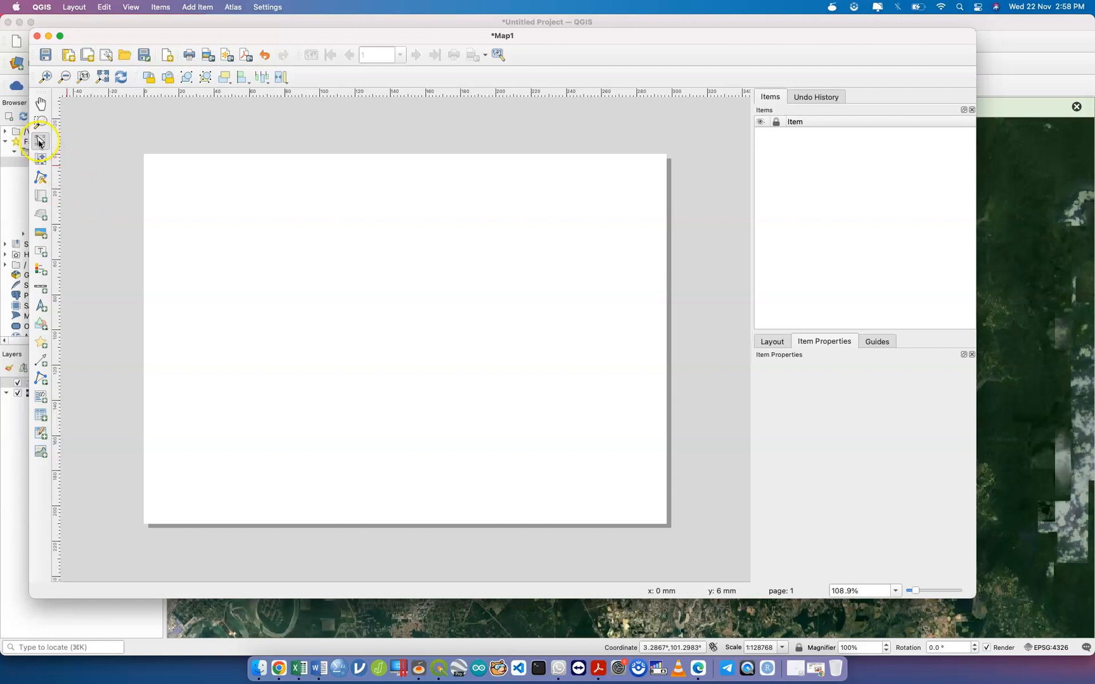
# Draw a map frame on the page's upper left and set the snap tolerance to 3 px.
pyautogui.click(39, 109)
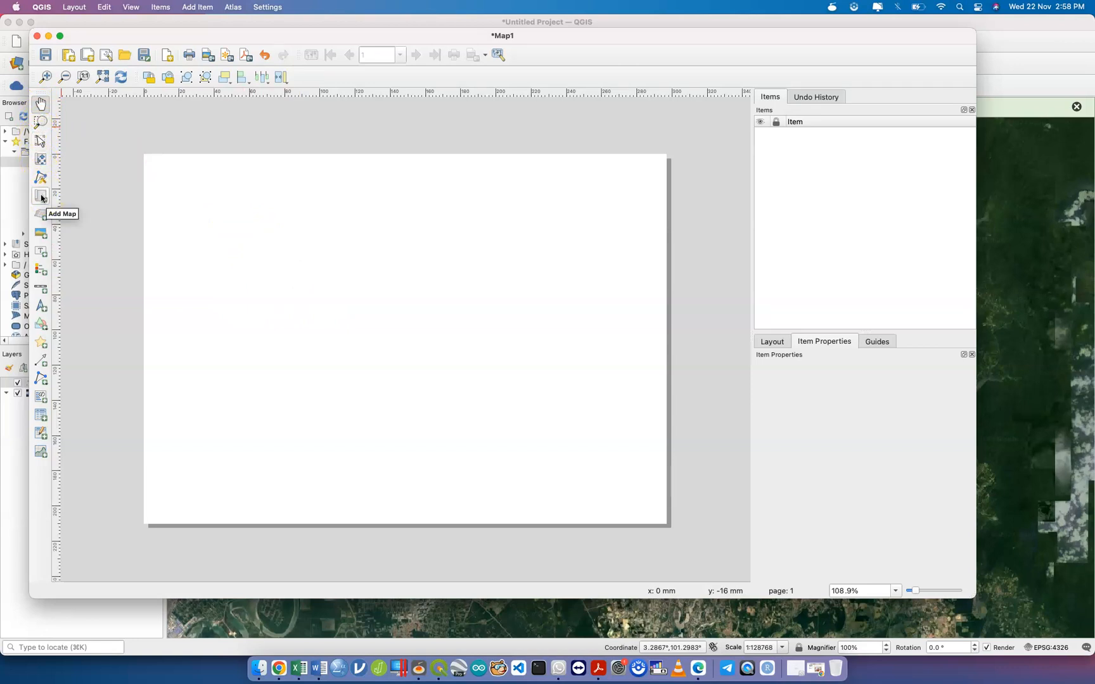
pyautogui.click(41, 198)
pyautogui.moveTo(178, 177); pyautogui.dragTo(465, 391)
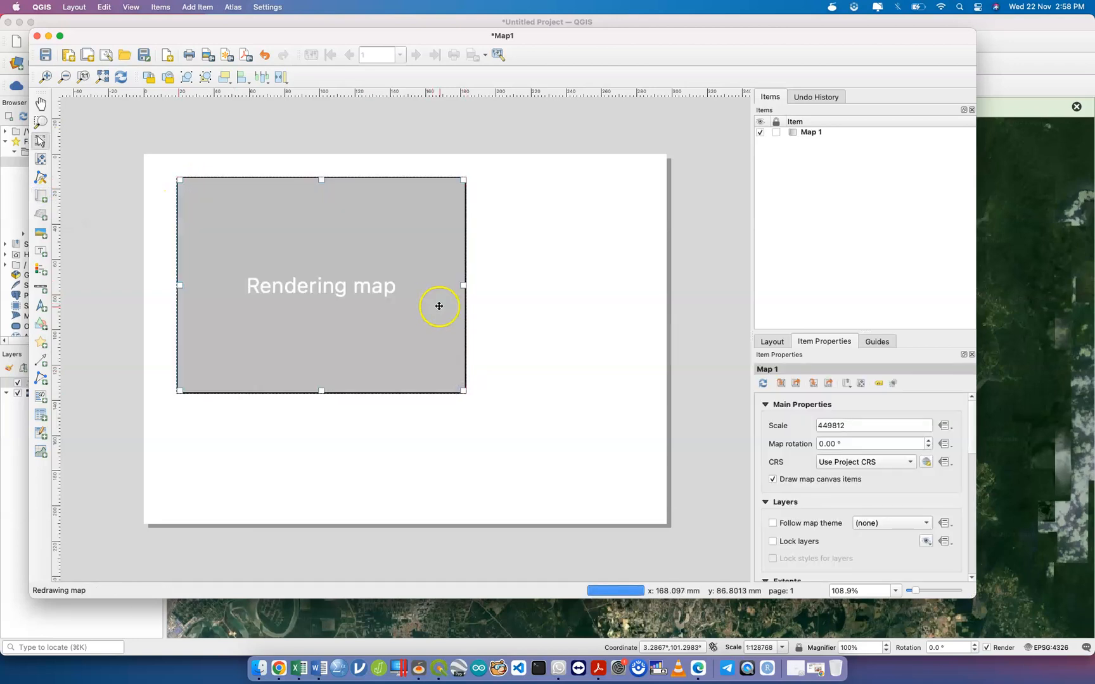
pyautogui.click(783, 342)
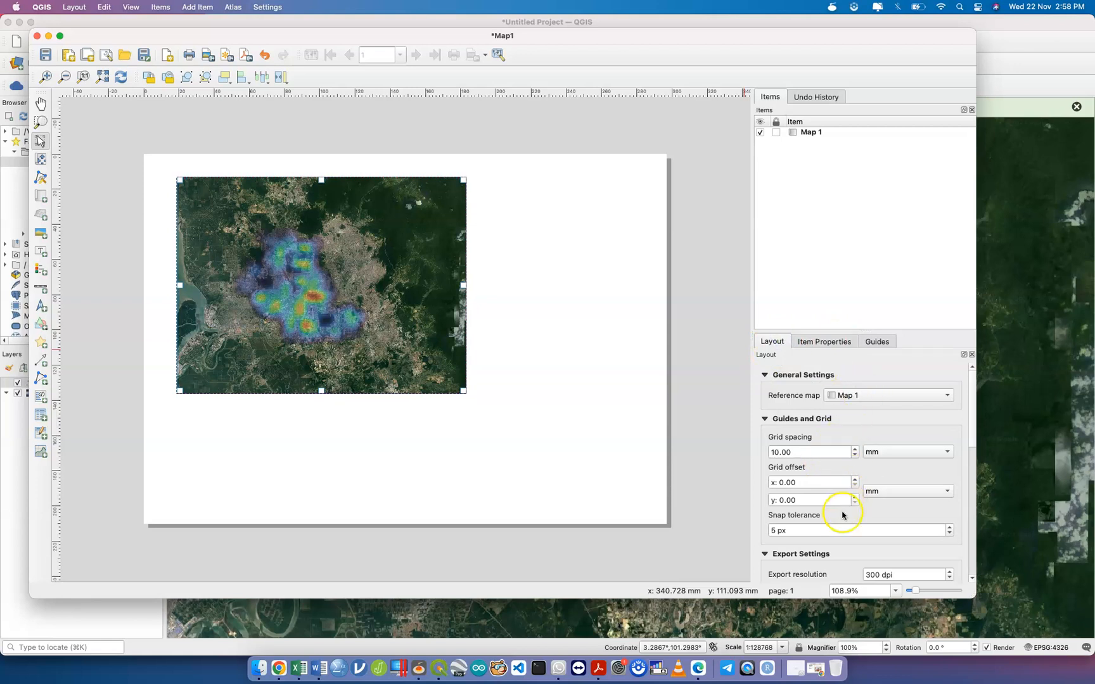
pyautogui.scroll(-1, 875, 535)
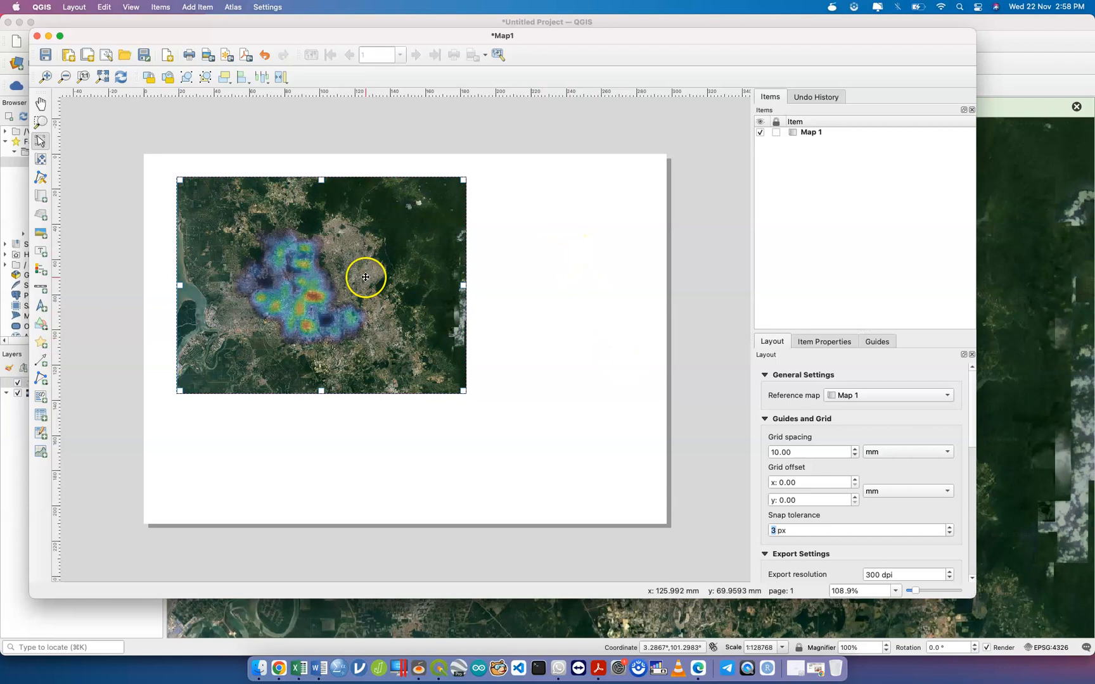
# Reposition and resize the map frame, then delete it and close the layout window.
pyautogui.moveTo(365, 277); pyautogui.dragTo(368, 326)
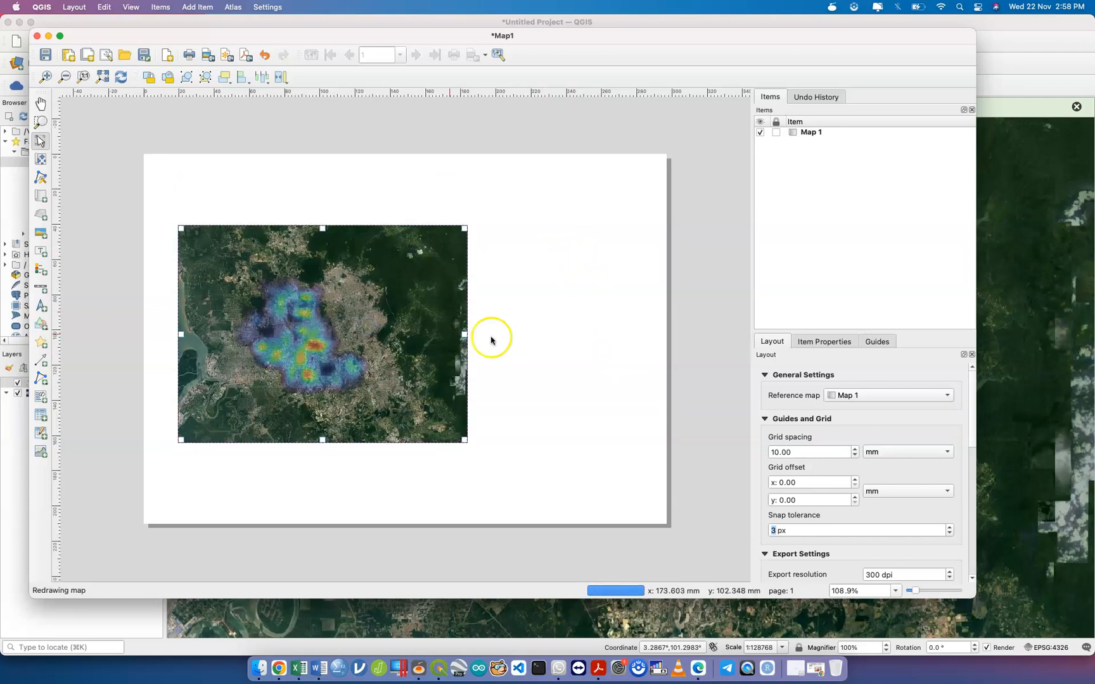
pyautogui.moveTo(413, 273); pyautogui.dragTo(417, 255)
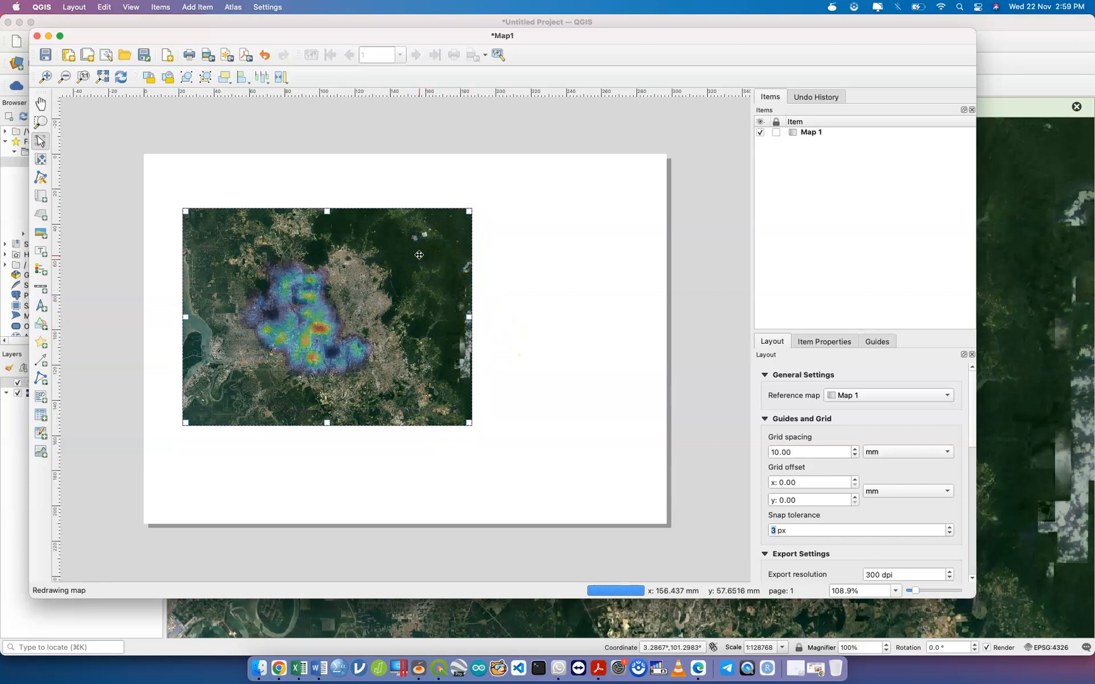
pyautogui.moveTo(469, 211); pyautogui.dragTo(493, 187)
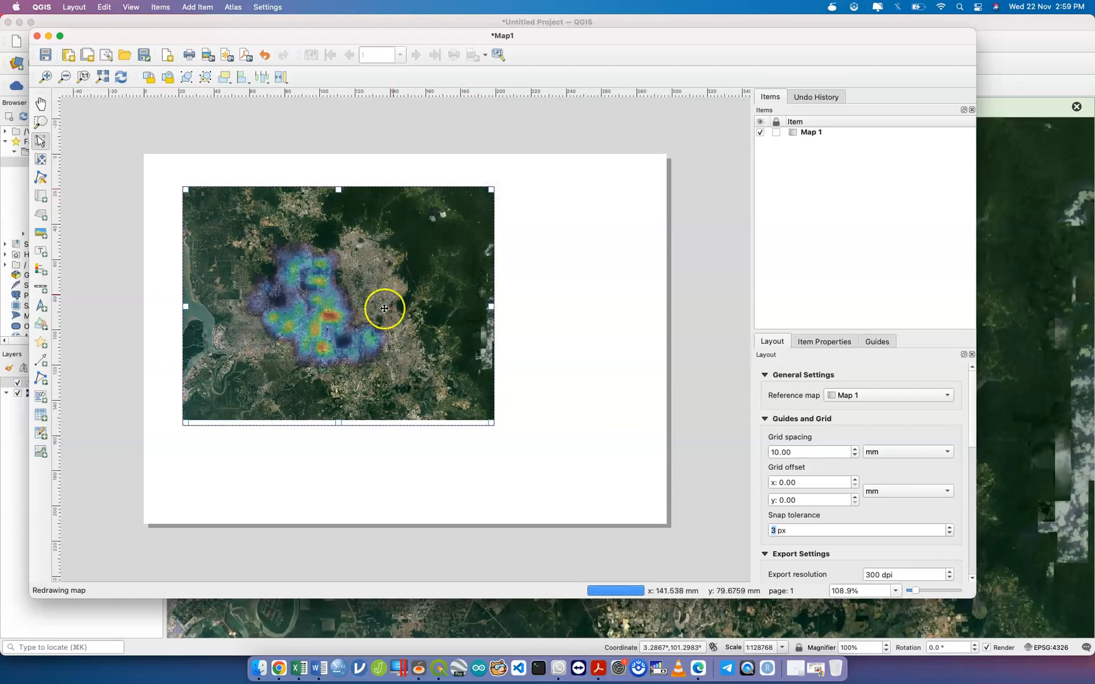
pyautogui.moveTo(394, 307); pyautogui.dragTo(372, 333)
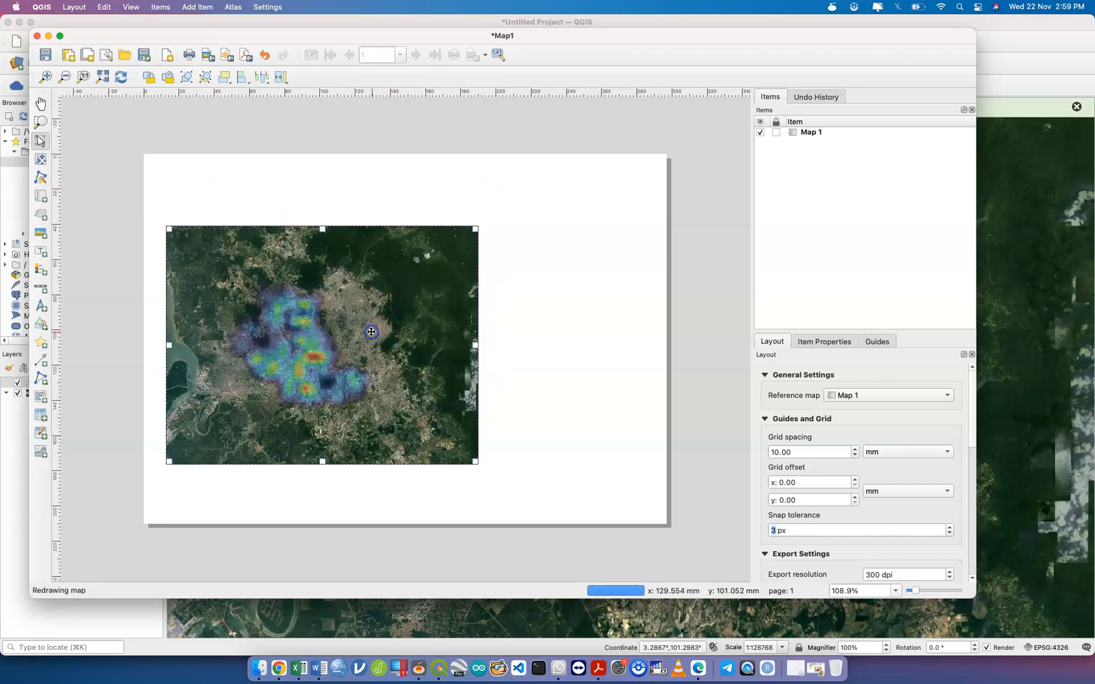
pyautogui.moveTo(473, 457); pyautogui.dragTo(405, 417)
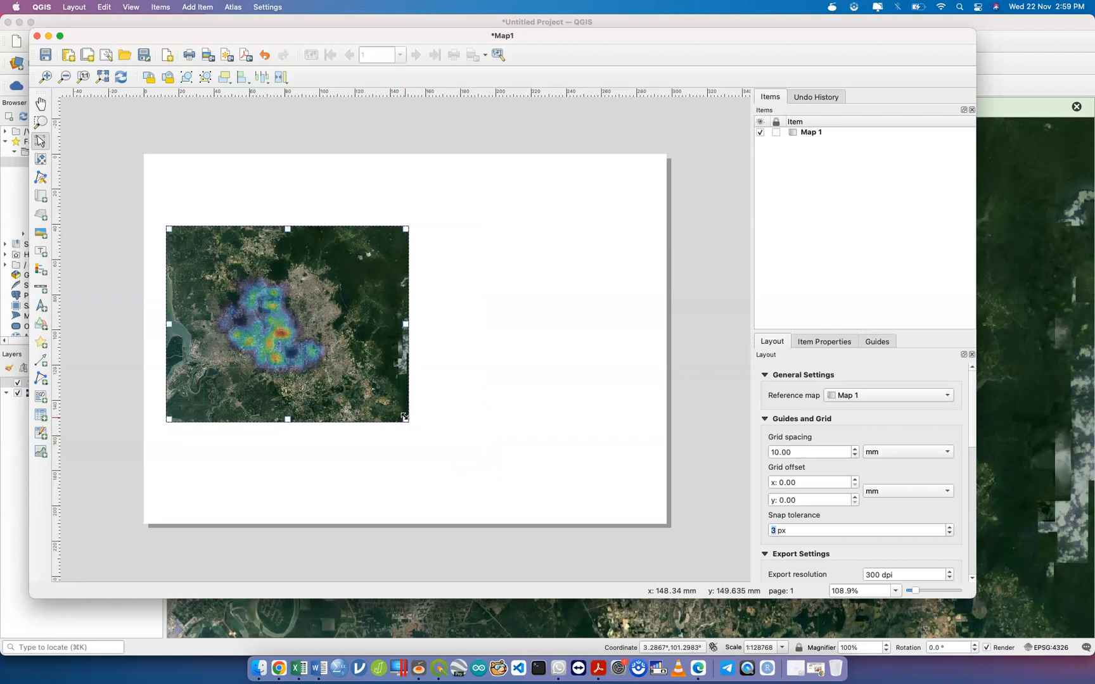
pyautogui.press('BackSpace')
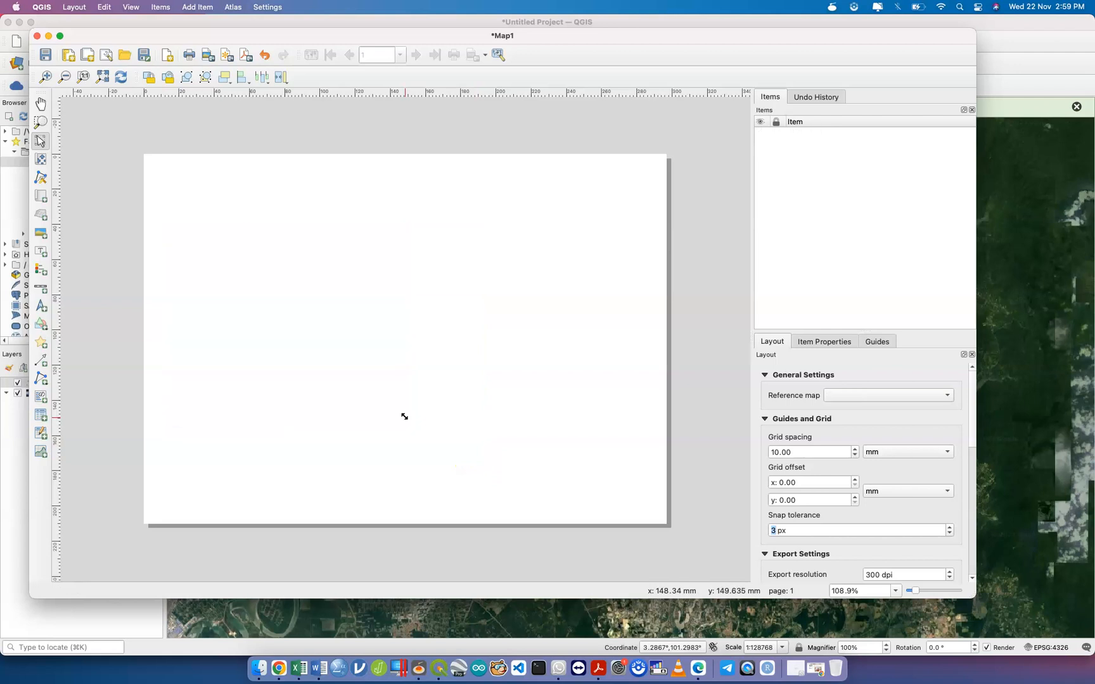
pyautogui.click(37, 36)
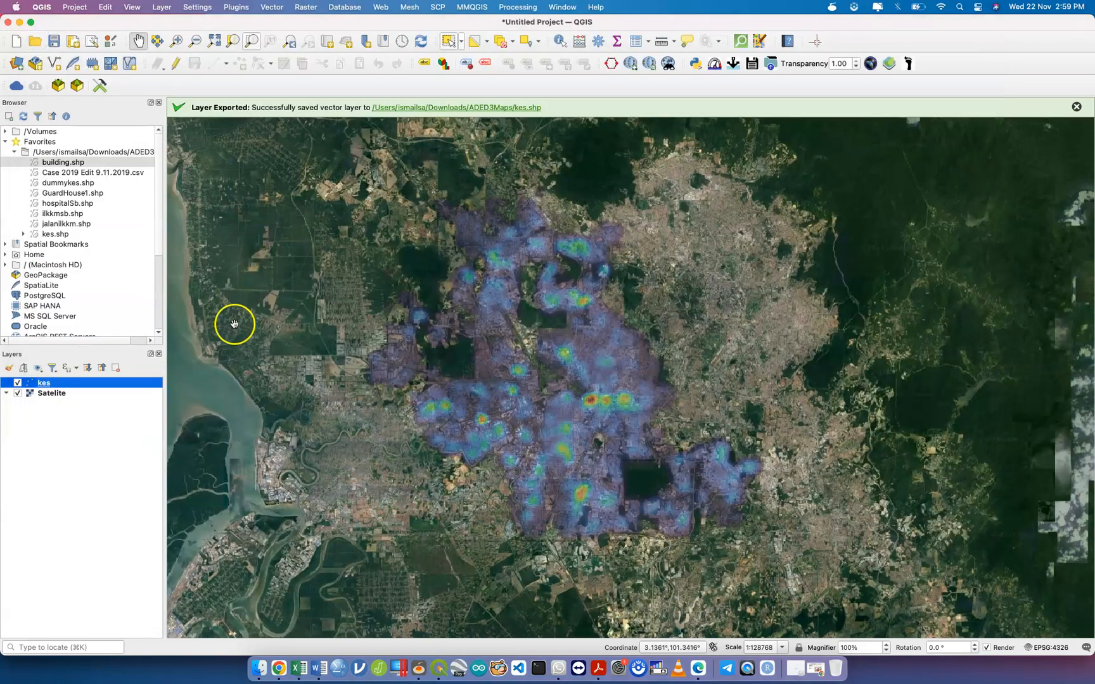
# Close the kes attribute table and zoom the map in to about 1:95670.
pyautogui.hotkey('ctrl', 'Up')
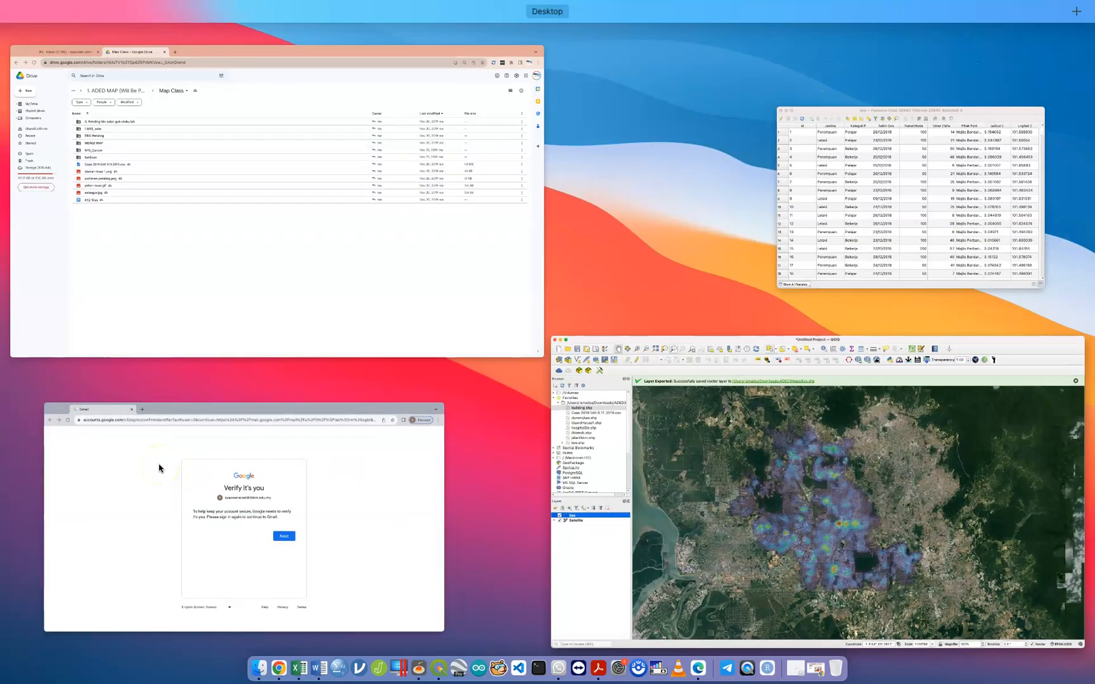
pyautogui.click(719, 518)
pyautogui.hotkey('ctrl', 'Up')
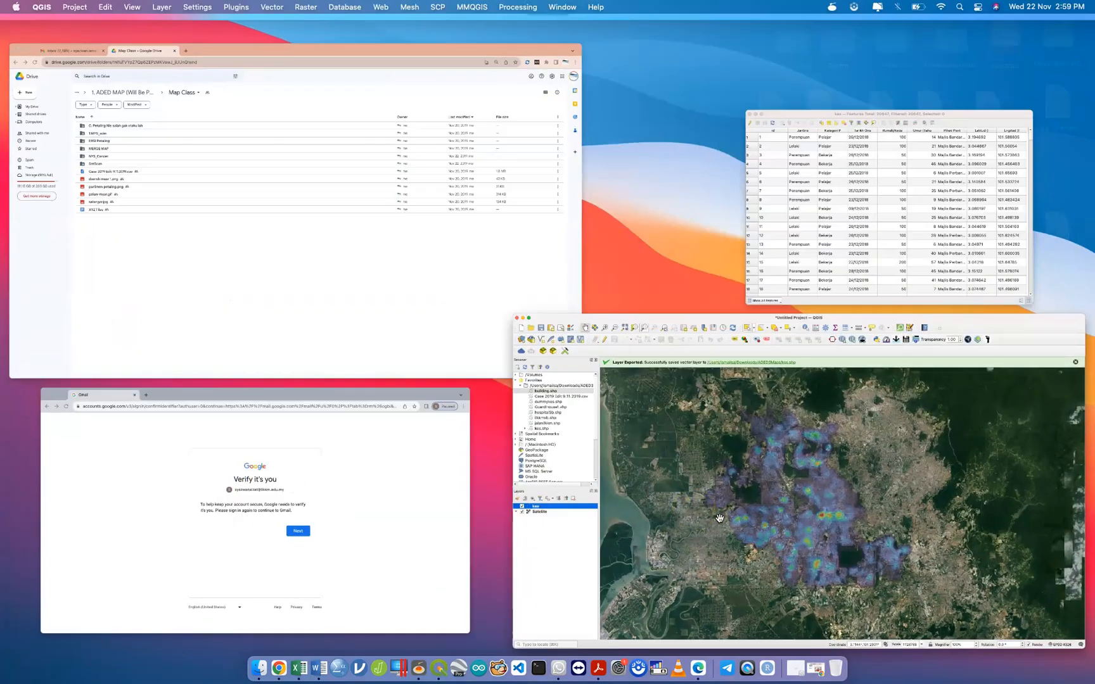
pyautogui.click(751, 161)
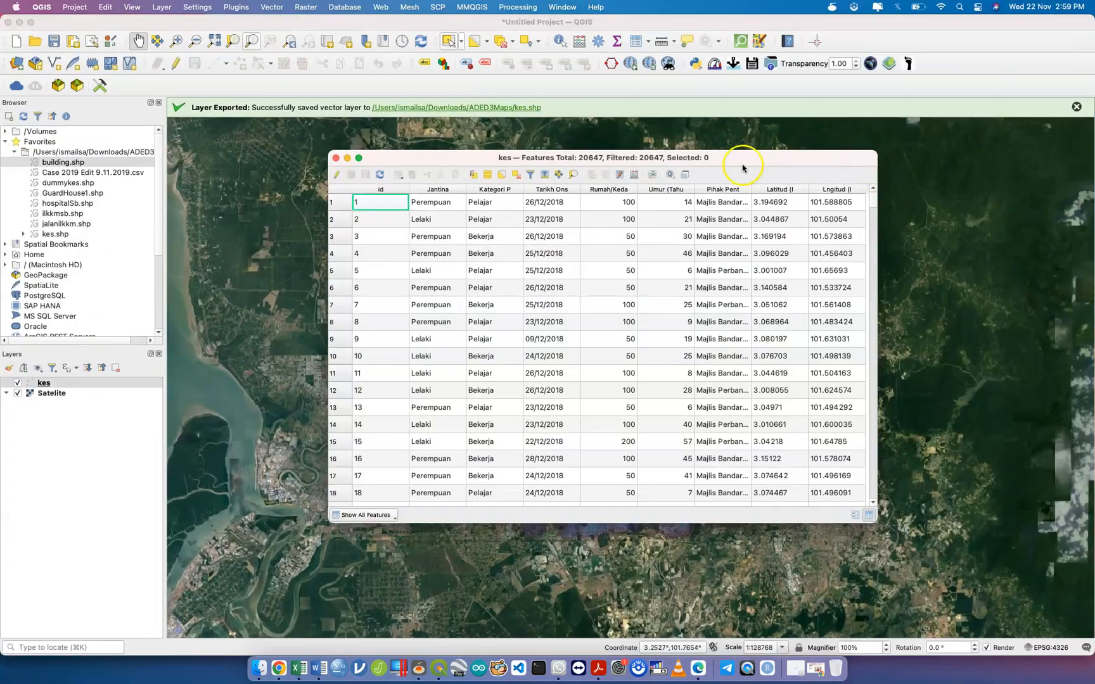
pyautogui.click(336, 157)
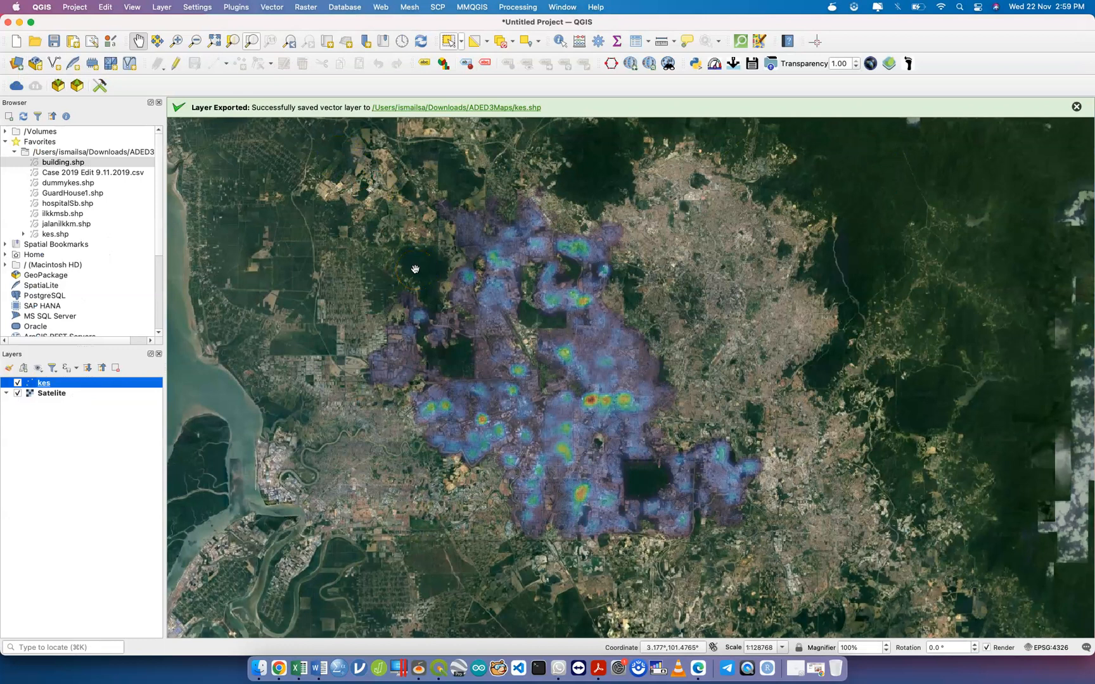
pyautogui.scroll(2, 415, 269)
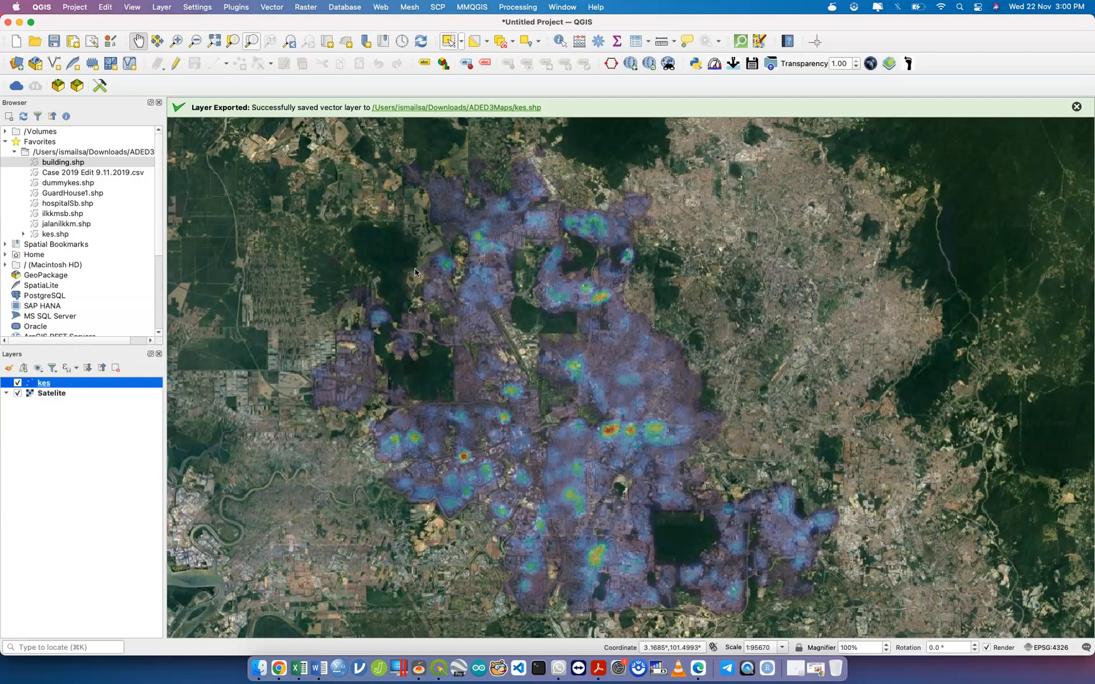
pyautogui.moveTo(259, 144); pyautogui.dragTo(867, 621)
pyautogui.click(74, 7)
pyautogui.moveTo(114, 200)
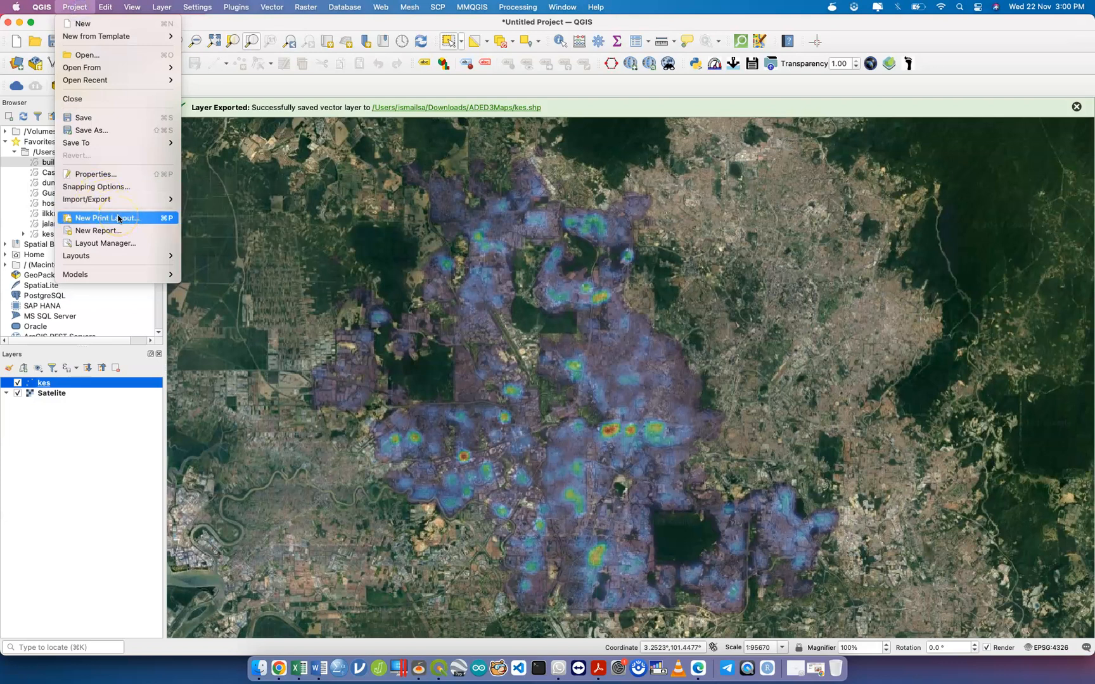
pyautogui.moveTo(134, 258)
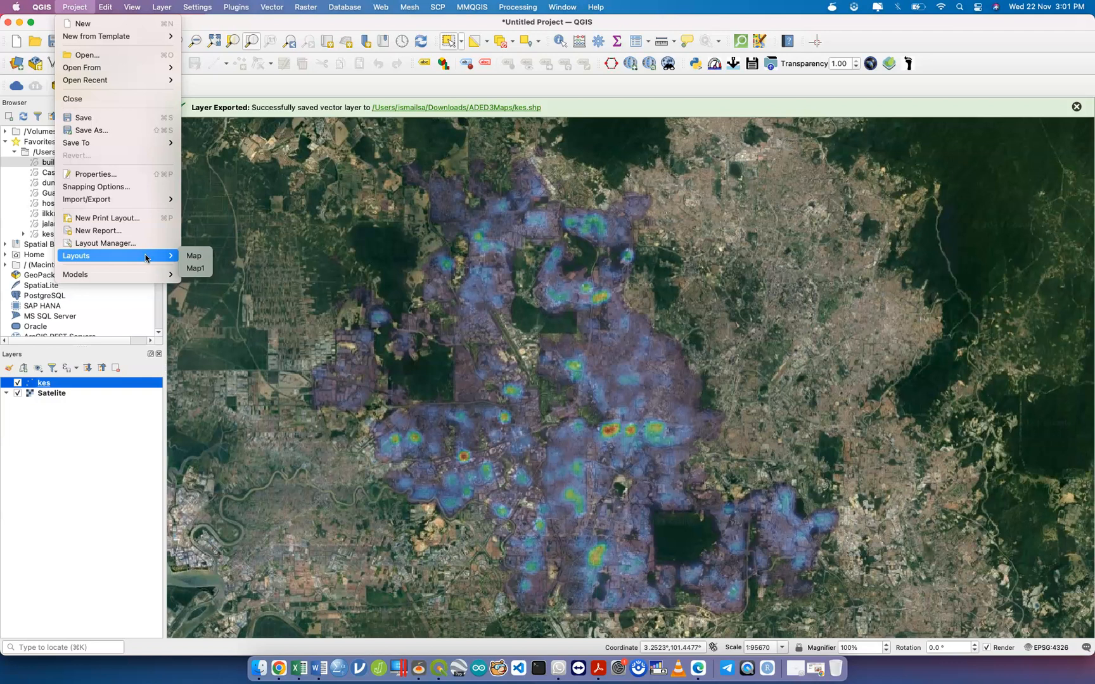
pyautogui.click(72, 441)
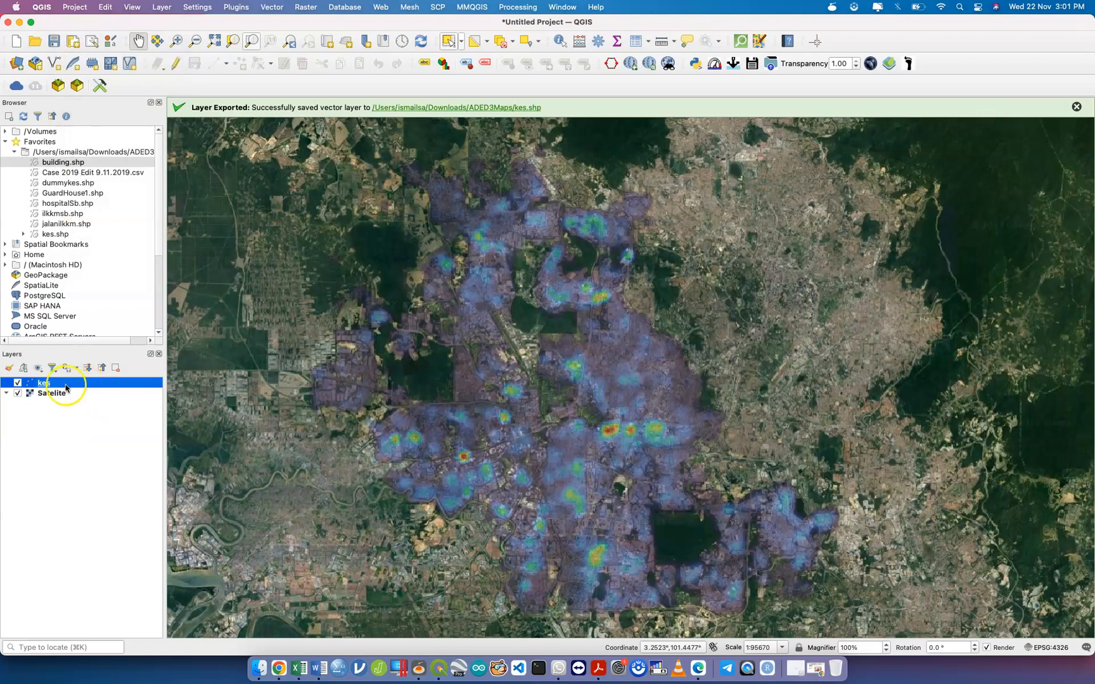
# Turn on Filter Legend by Map Content in the Layers panel.
pyautogui.click(52, 368)
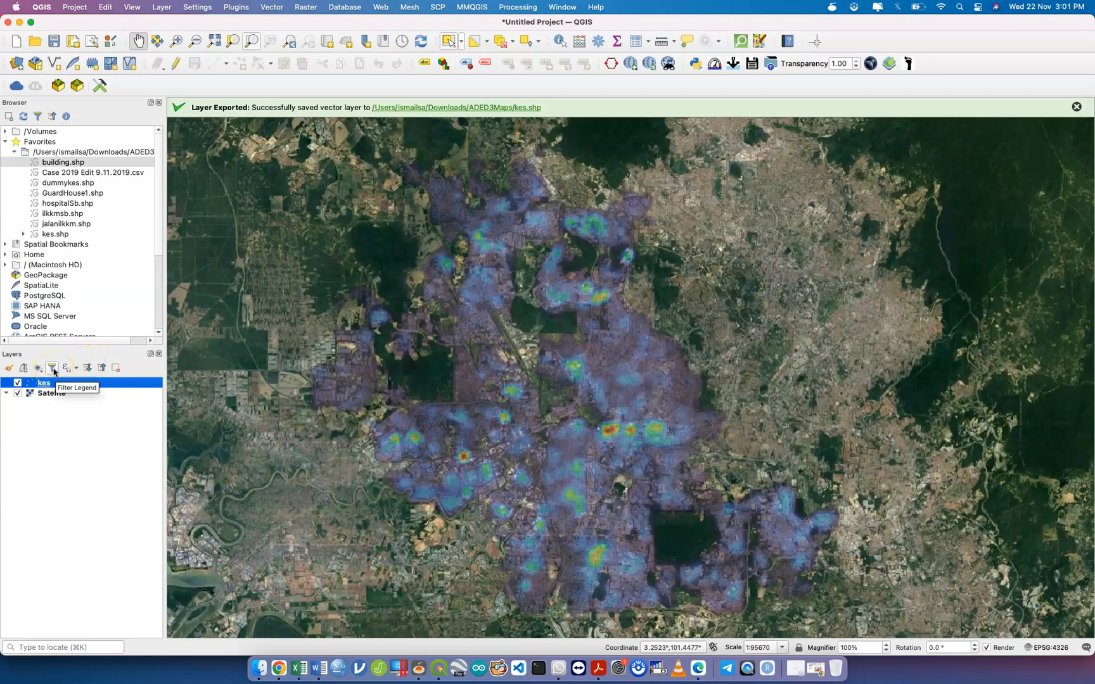
pyautogui.click(54, 372)
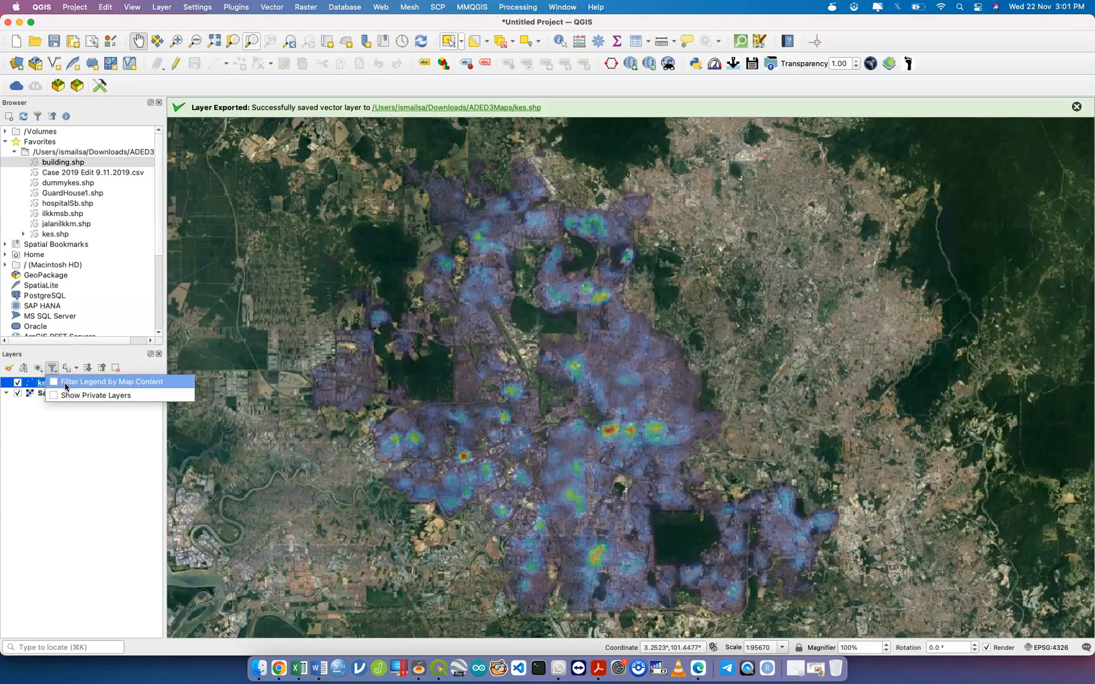
pyautogui.click(66, 383)
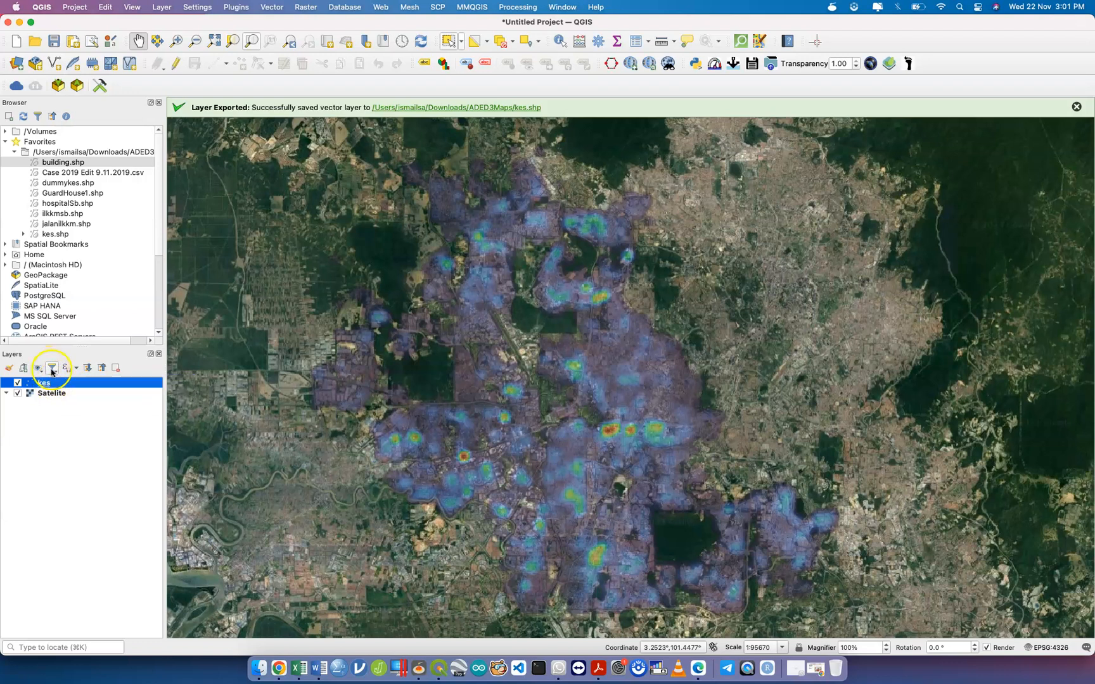
pyautogui.click(52, 368)
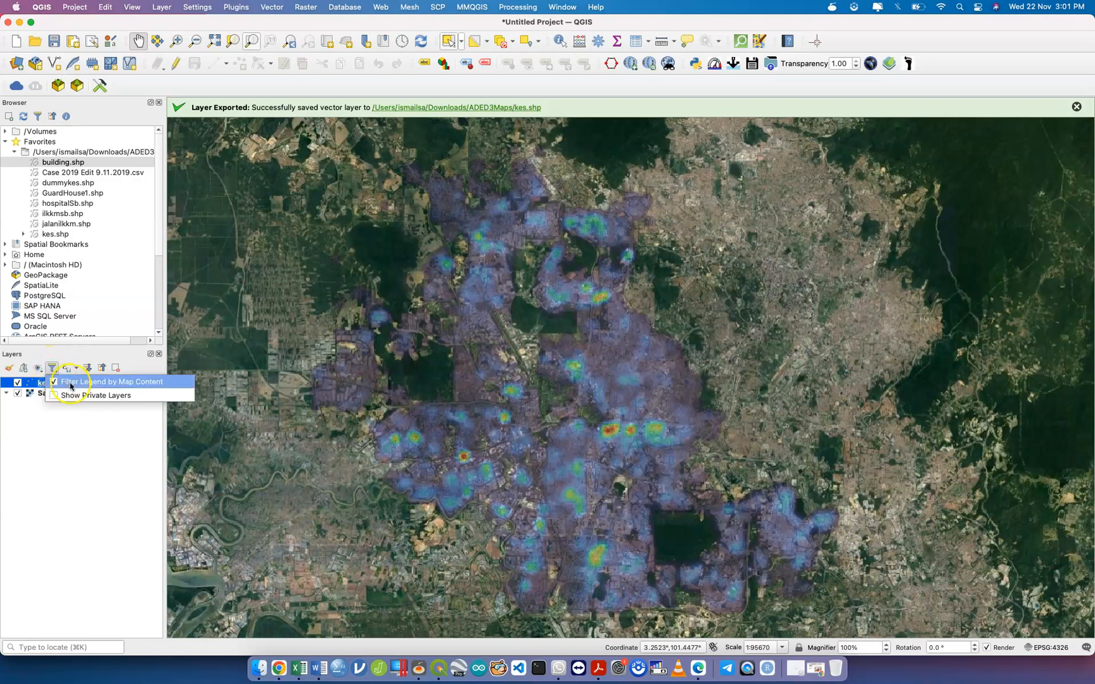
pyautogui.click(53, 370)
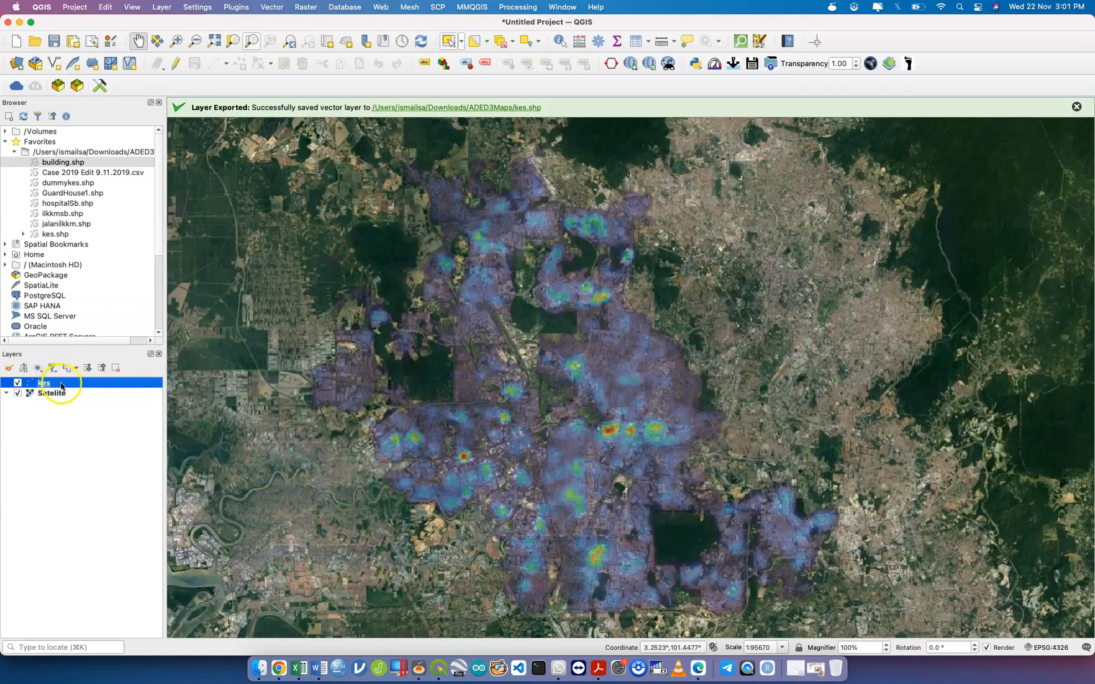
# Open the Query Builder filter for the kes layer.
pyautogui.rightClick(61, 384)
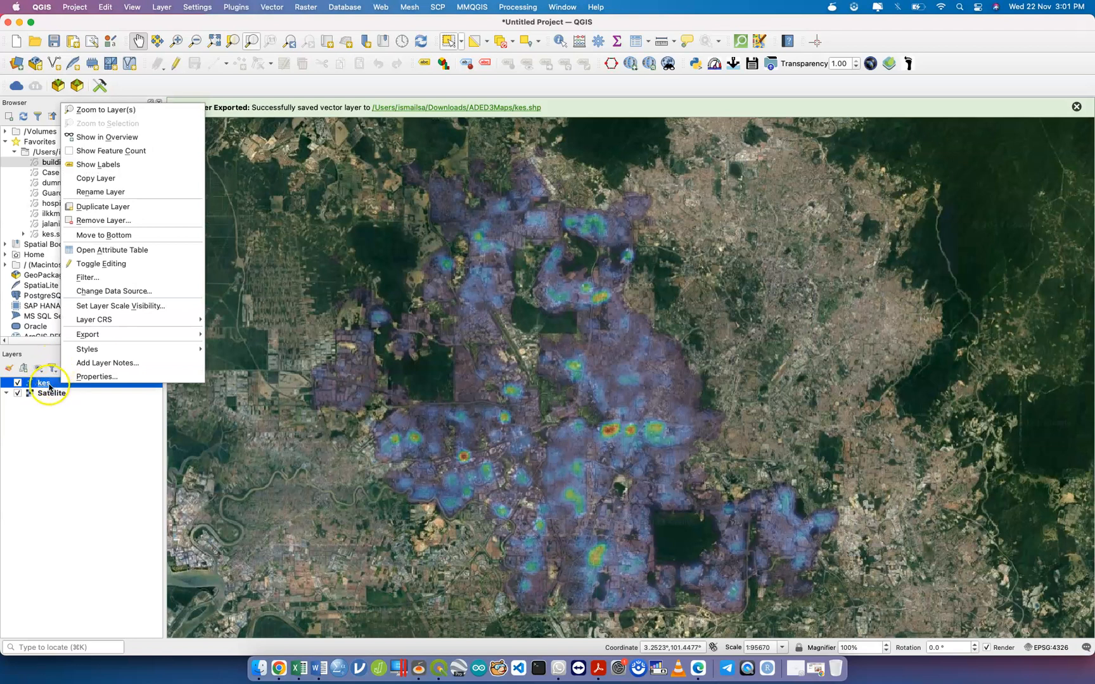
pyautogui.click(50, 385)
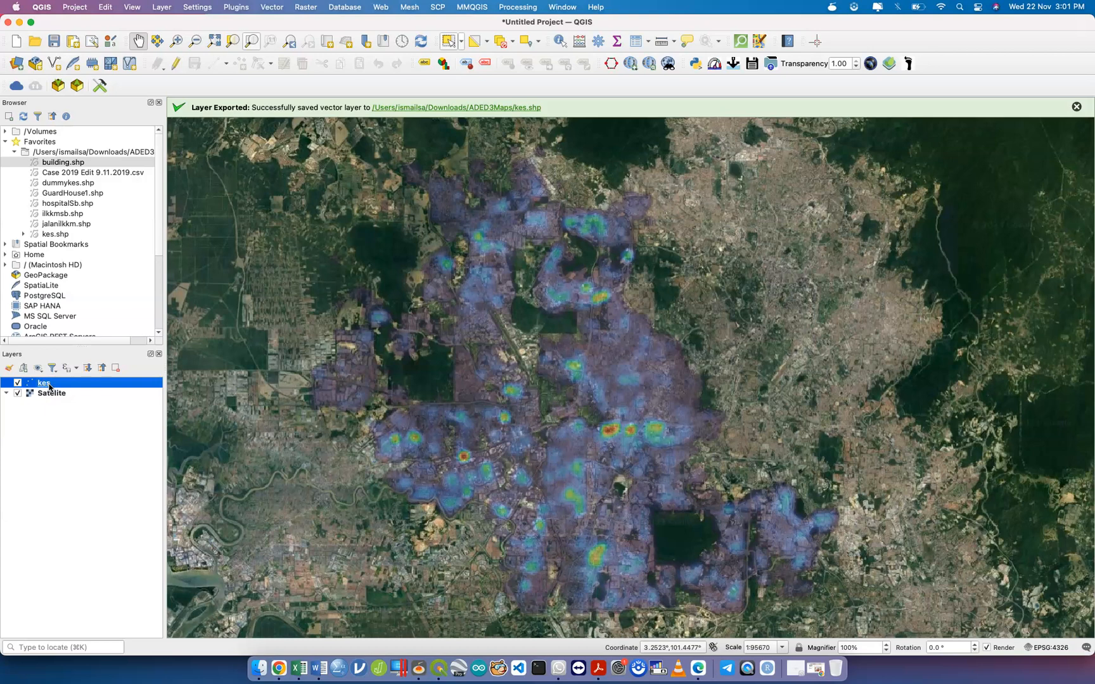
pyautogui.rightClick(50, 386)
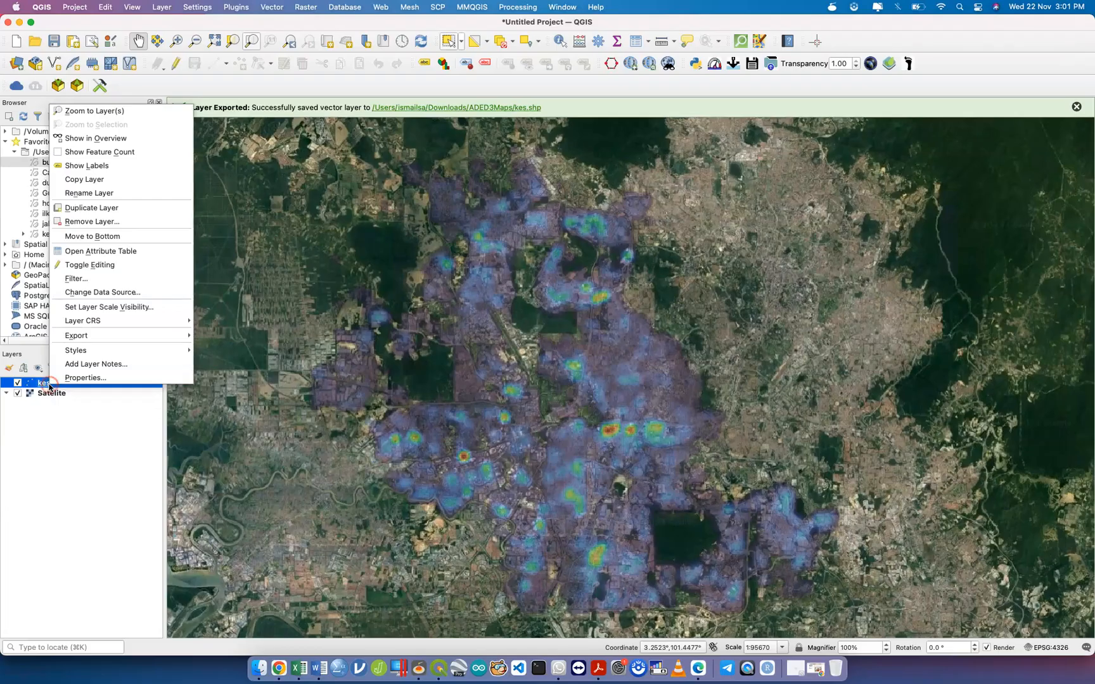
pyautogui.click(111, 279)
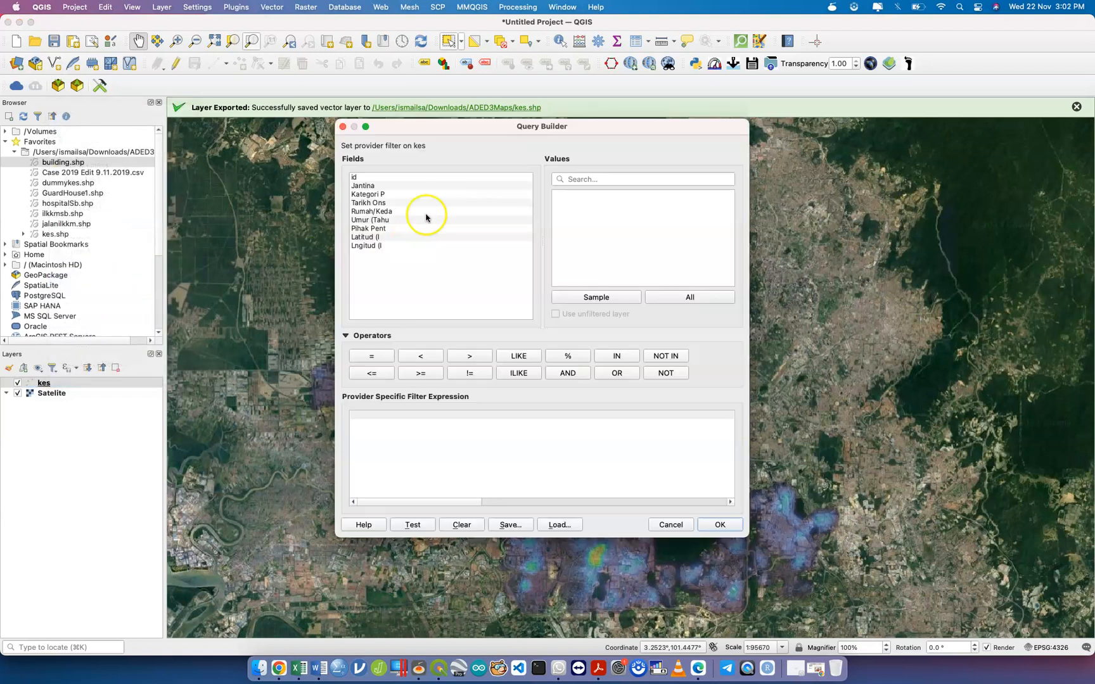
# Select the Tarikh Ons field and list all of its values.
pyautogui.moveTo(513, 131); pyautogui.dragTo(422, 162)
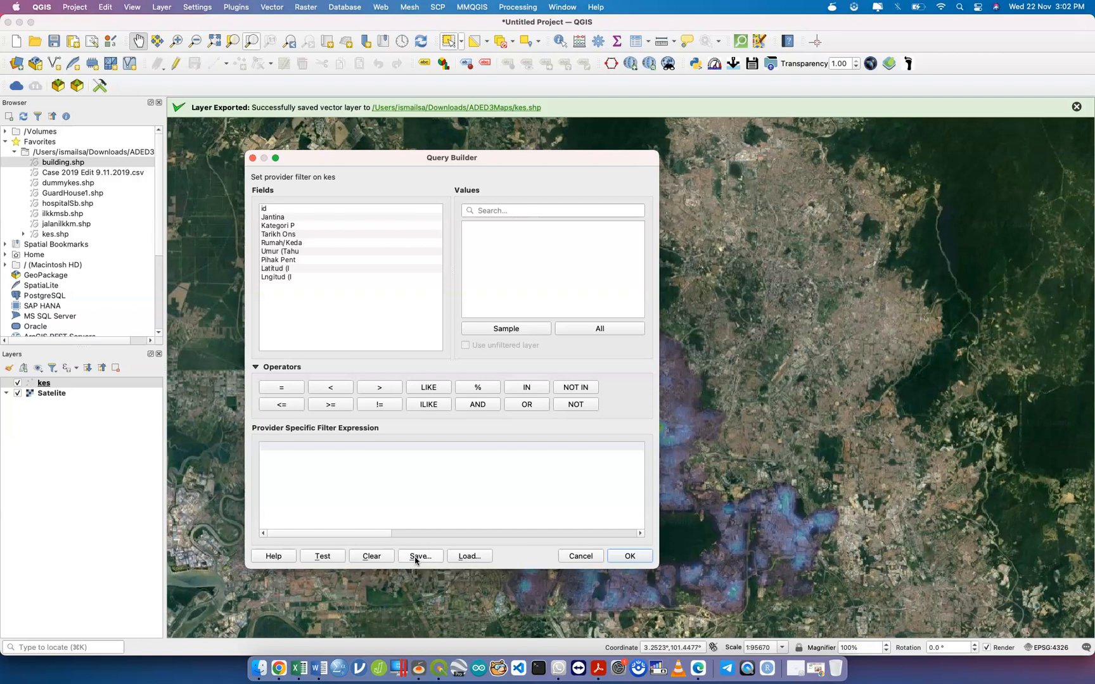
pyautogui.click(301, 242)
pyautogui.click(289, 235)
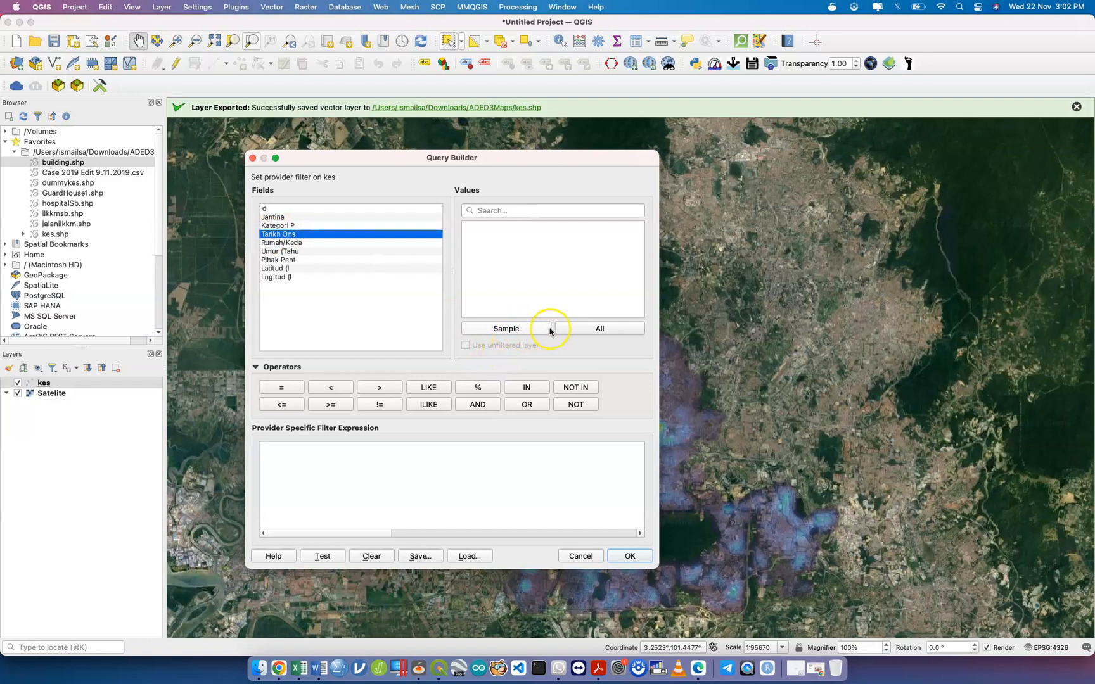
pyautogui.click(580, 328)
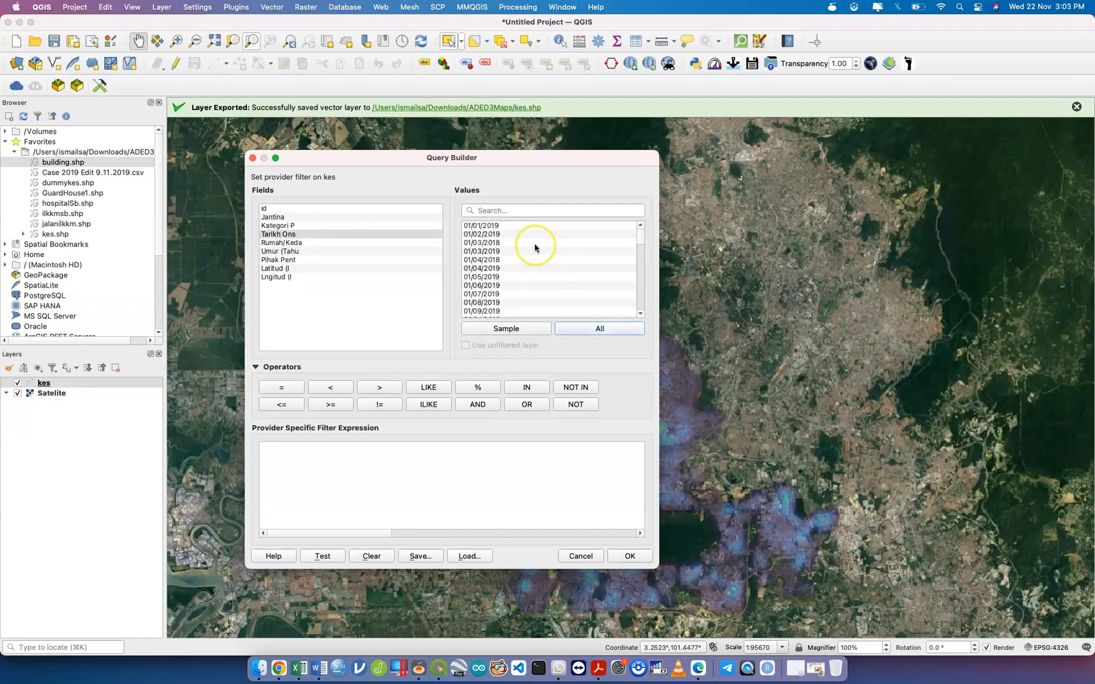
pyautogui.scroll(-15, 535, 248)
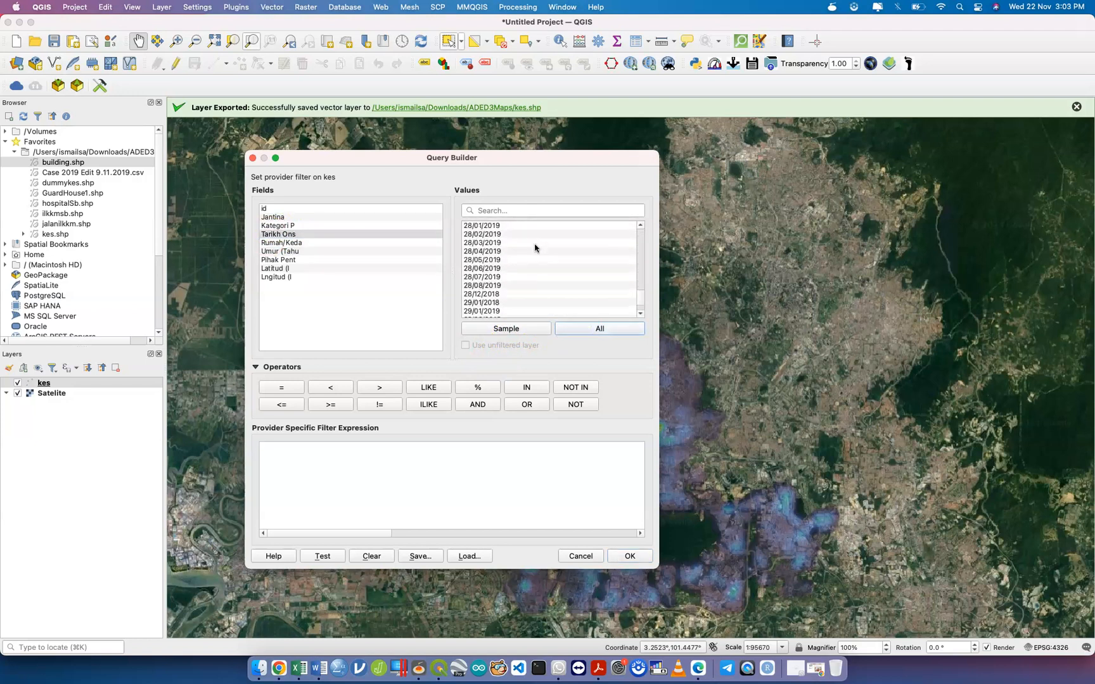
pyautogui.scroll(15, 535, 248)
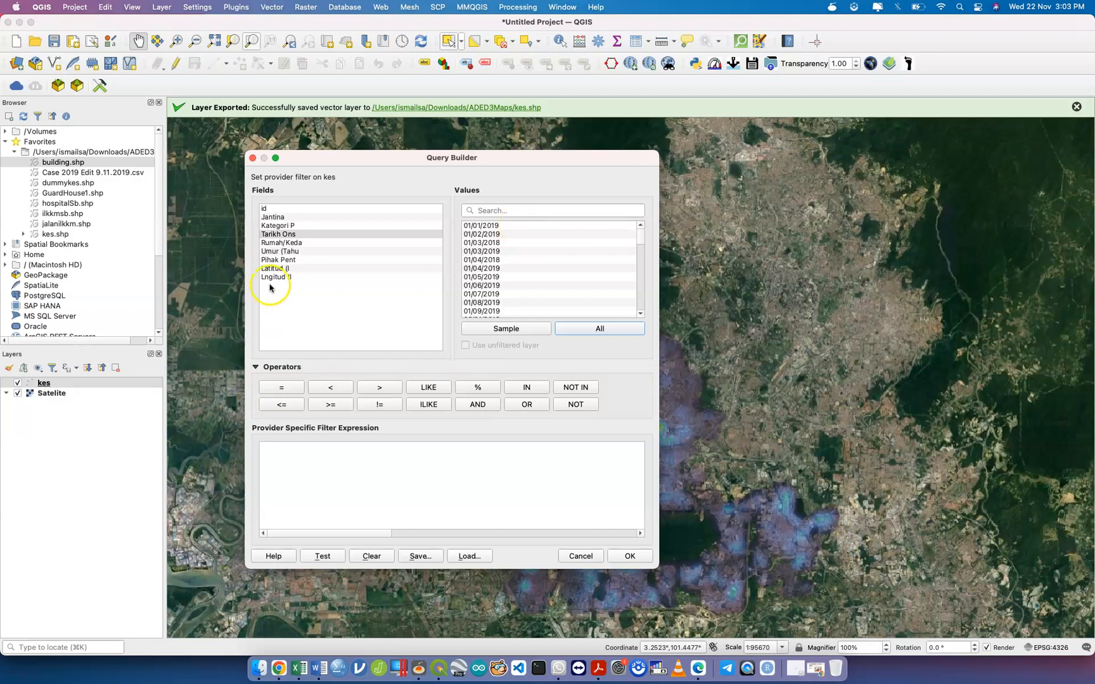
# Apply the filter "Tarikh Ons" = '01/01/2019' to kes, then reopen it to review.
pyautogui.click(282, 235)
pyautogui.doubleClick(281, 235)
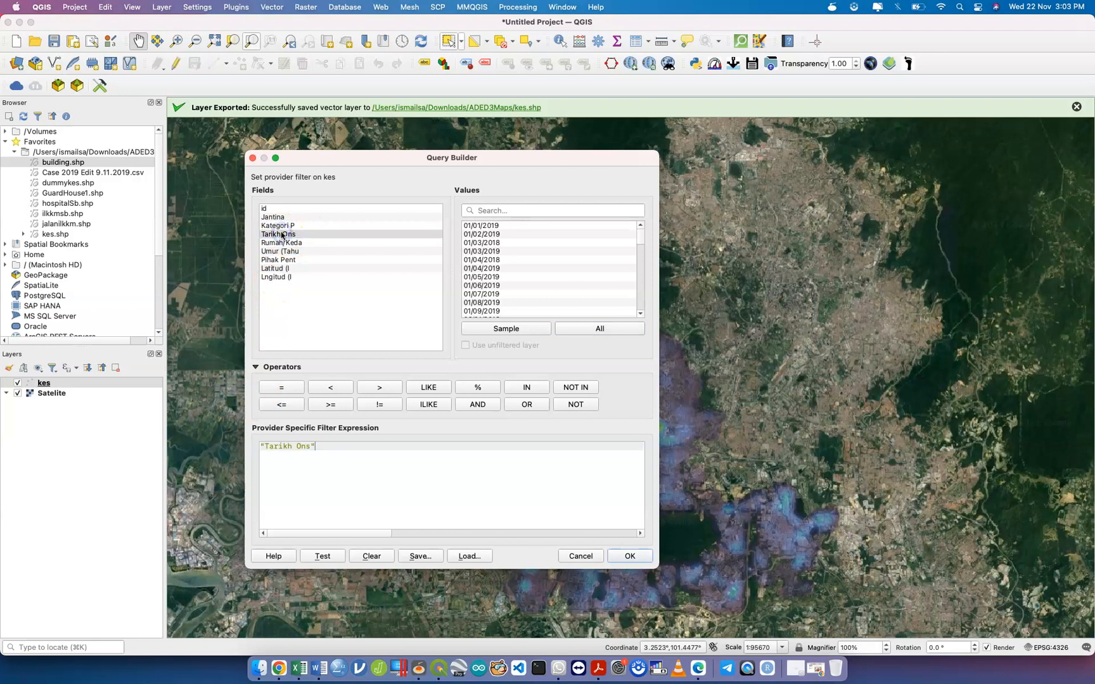
pyautogui.click(281, 389)
pyautogui.doubleClick(504, 225)
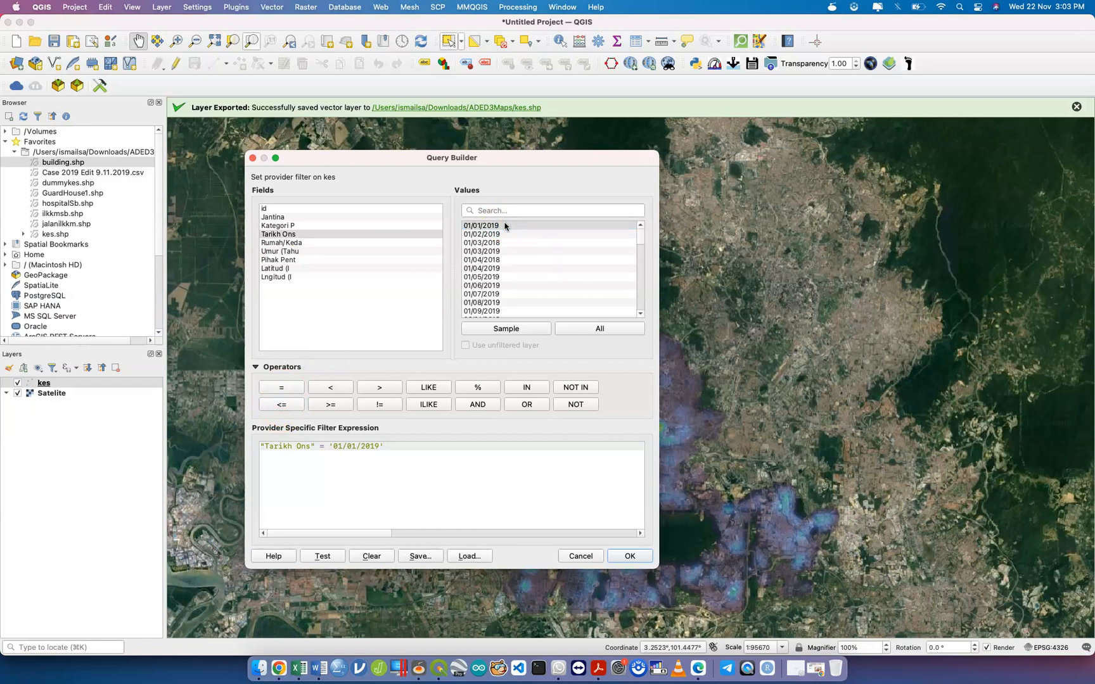
pyautogui.click(634, 556)
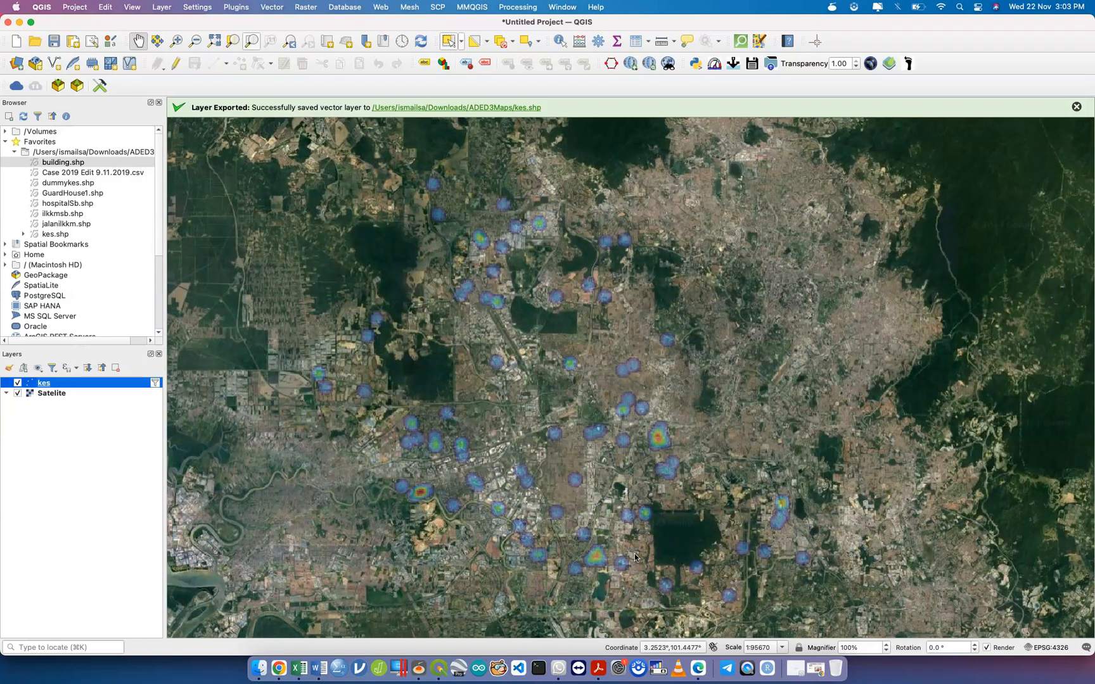
pyautogui.click(155, 383)
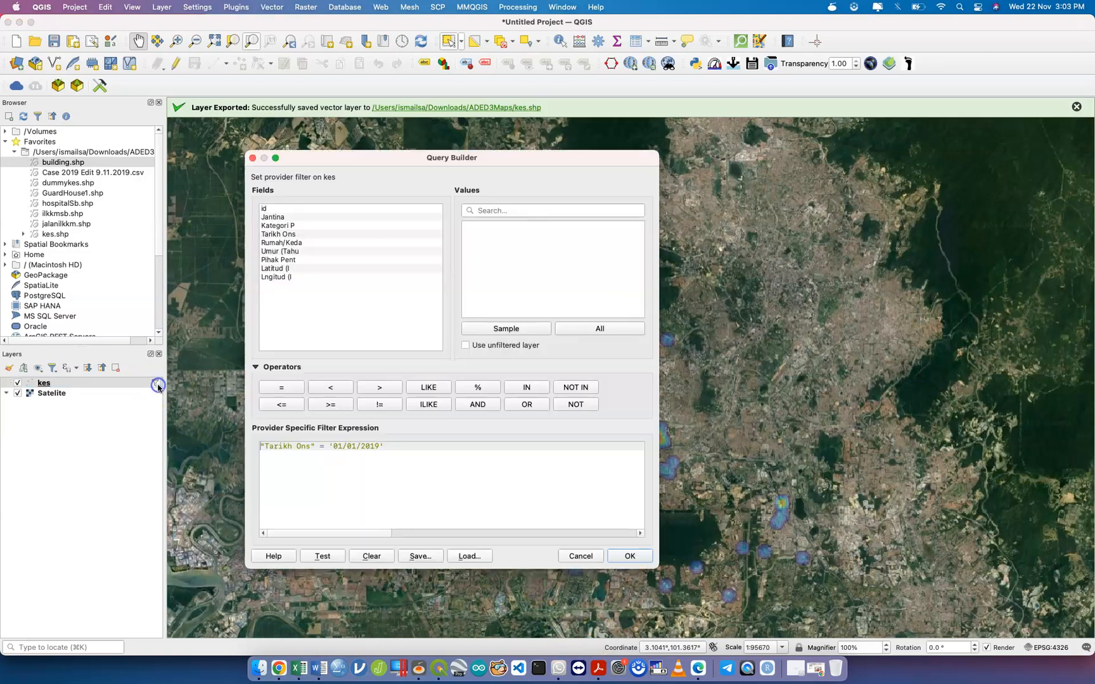
pyautogui.click(575, 557)
# Remove the filtered kes layer from the project.
pyautogui.rightClick(137, 382)
pyautogui.click(115, 368)
pyautogui.click(116, 367)
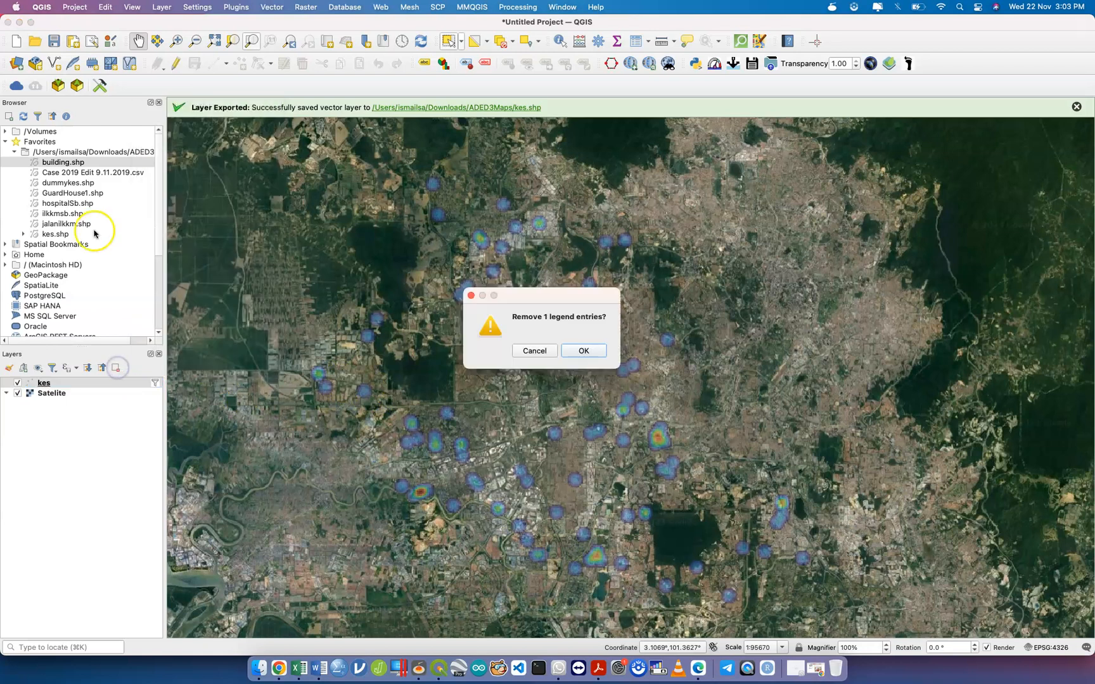
pyautogui.click(582, 351)
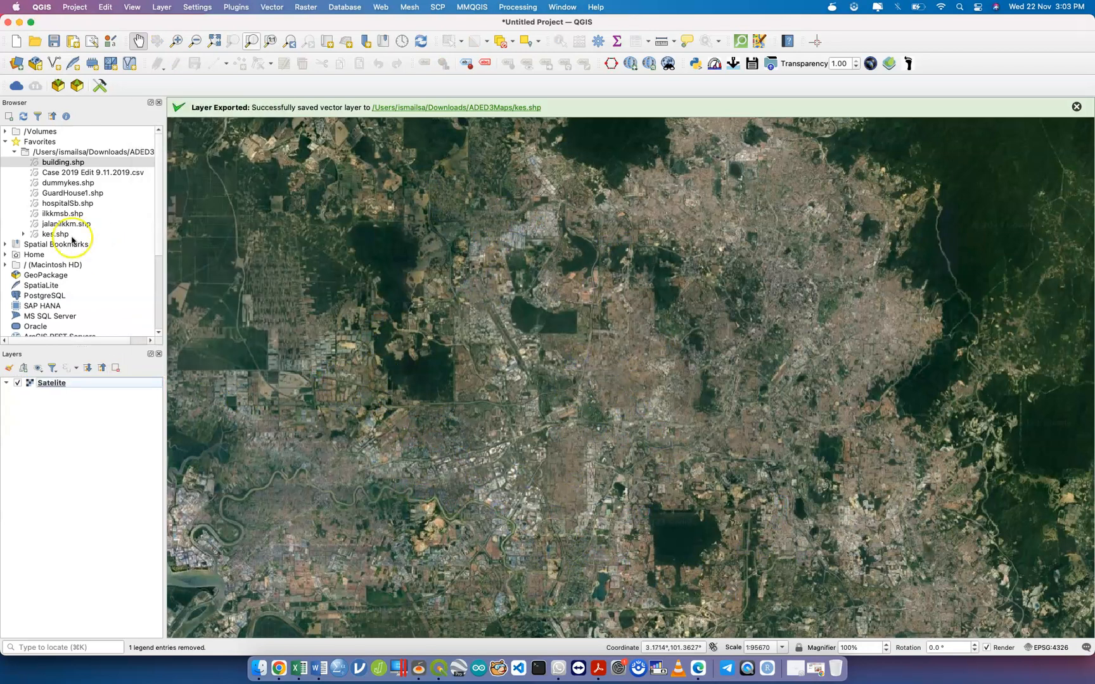
# Add a fresh kes.shp above Satellite and review the Tarikh Ons values without filtering.
pyautogui.moveTo(63, 234); pyautogui.dragTo(60, 386)
pyautogui.rightClick(49, 385)
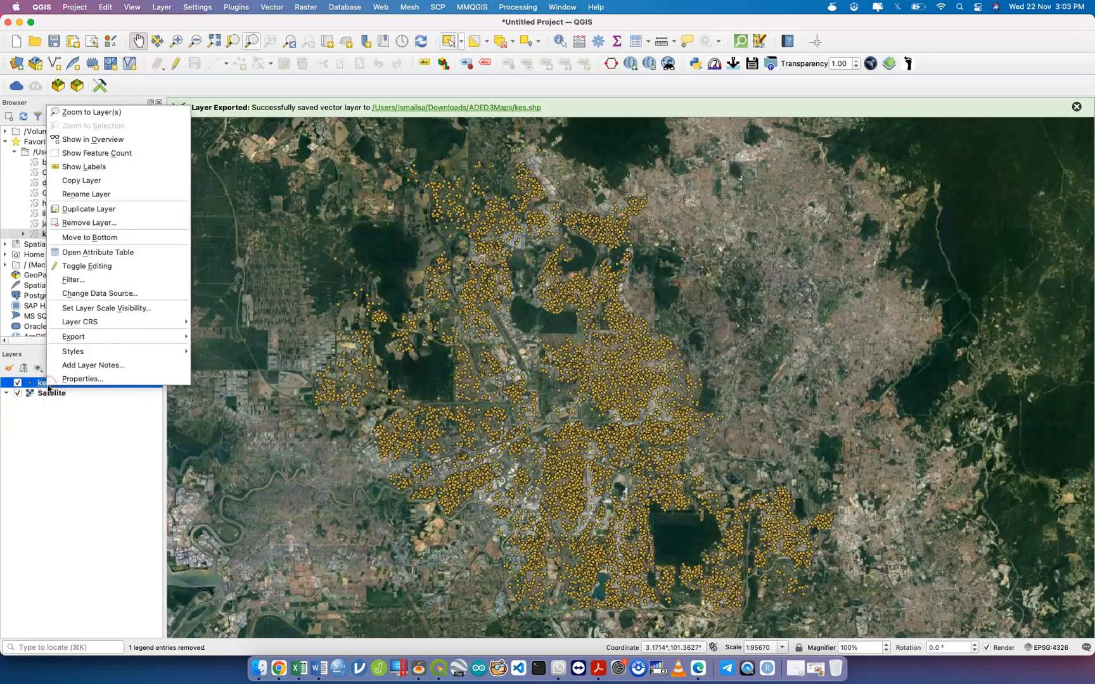
pyautogui.click(111, 280)
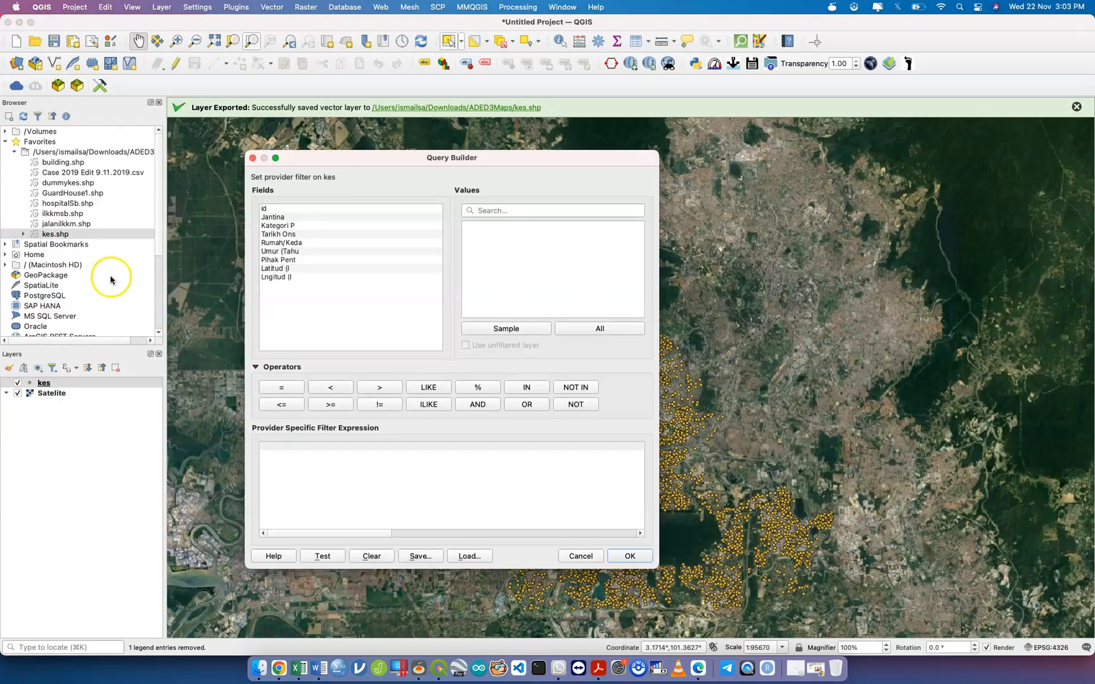
pyautogui.click(311, 234)
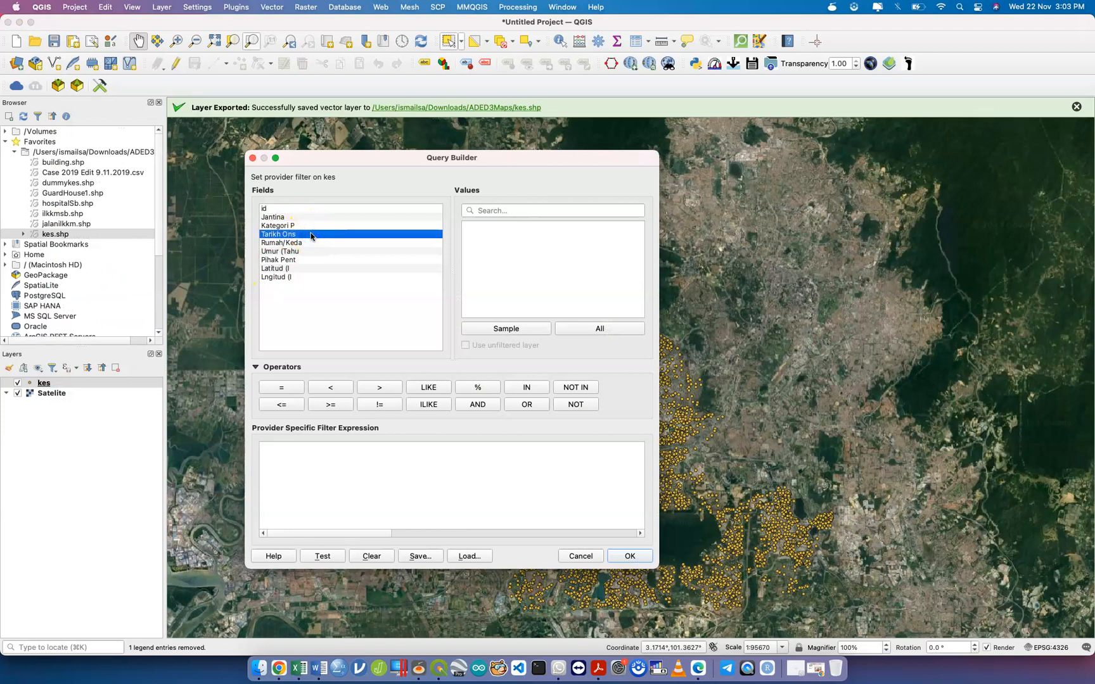
pyautogui.click(599, 328)
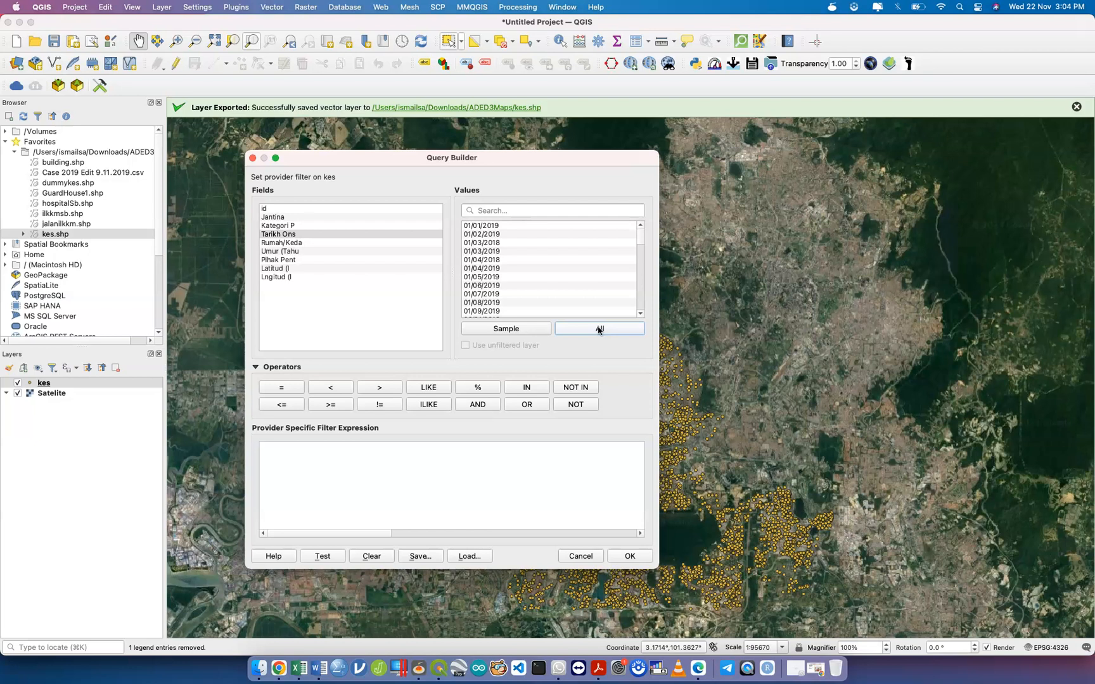
pyautogui.click(580, 556)
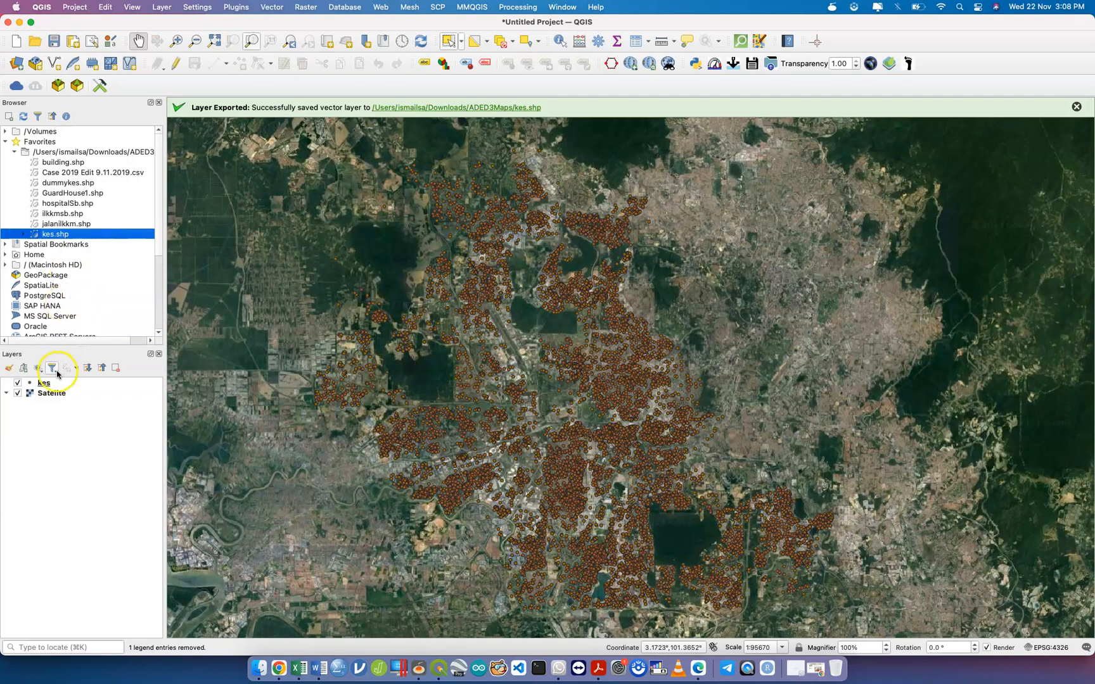
# Open the kes Query Builder and list all Tarikh Ons onset date values.
pyautogui.rightClick(46, 383)
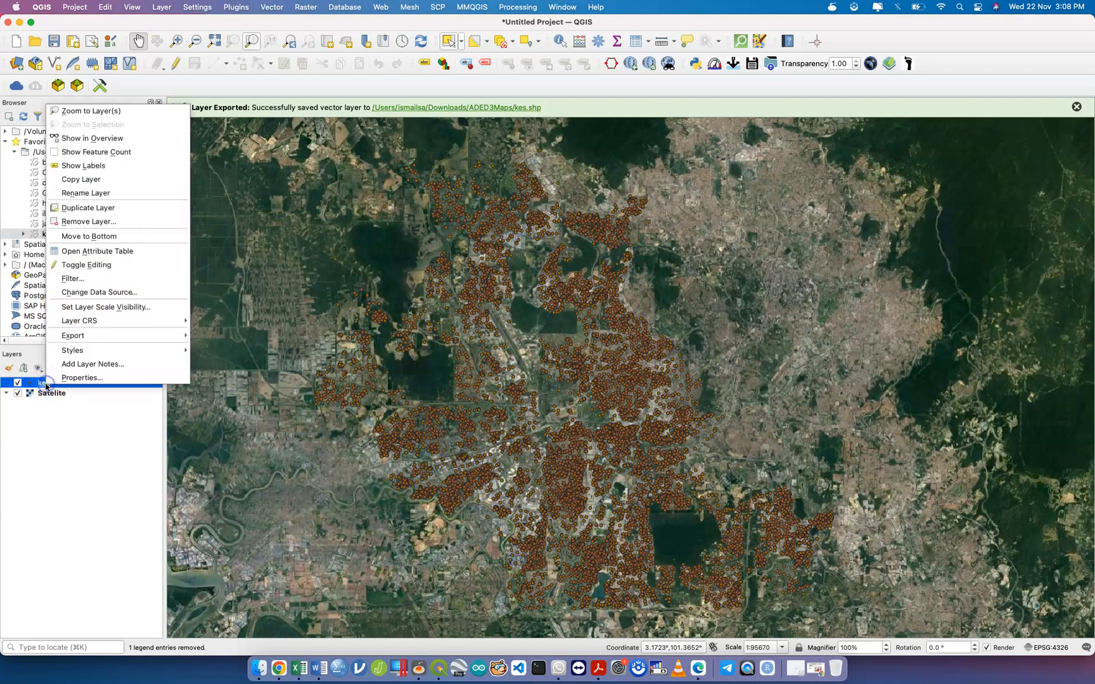
pyautogui.click(114, 278)
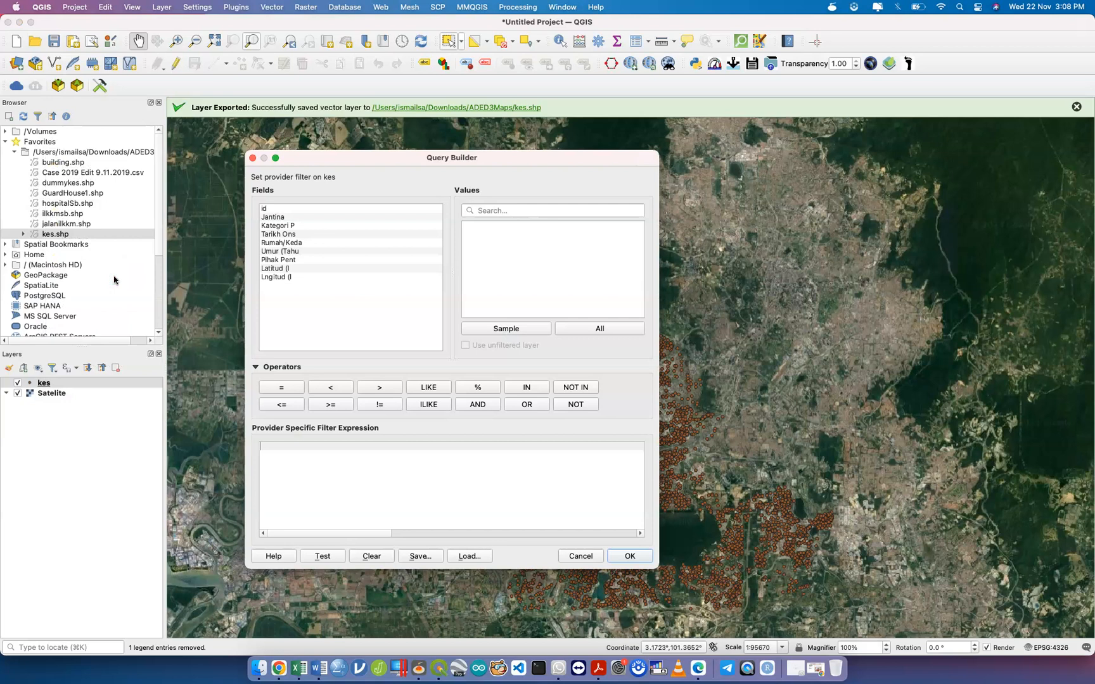
pyautogui.click(290, 234)
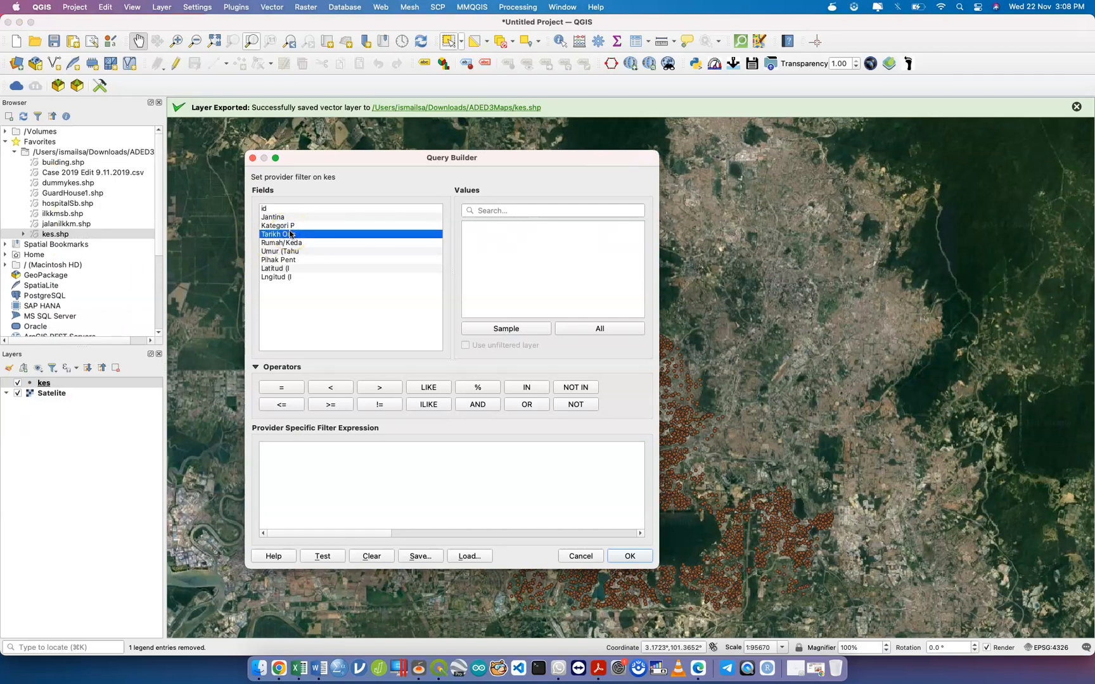
pyautogui.click(599, 329)
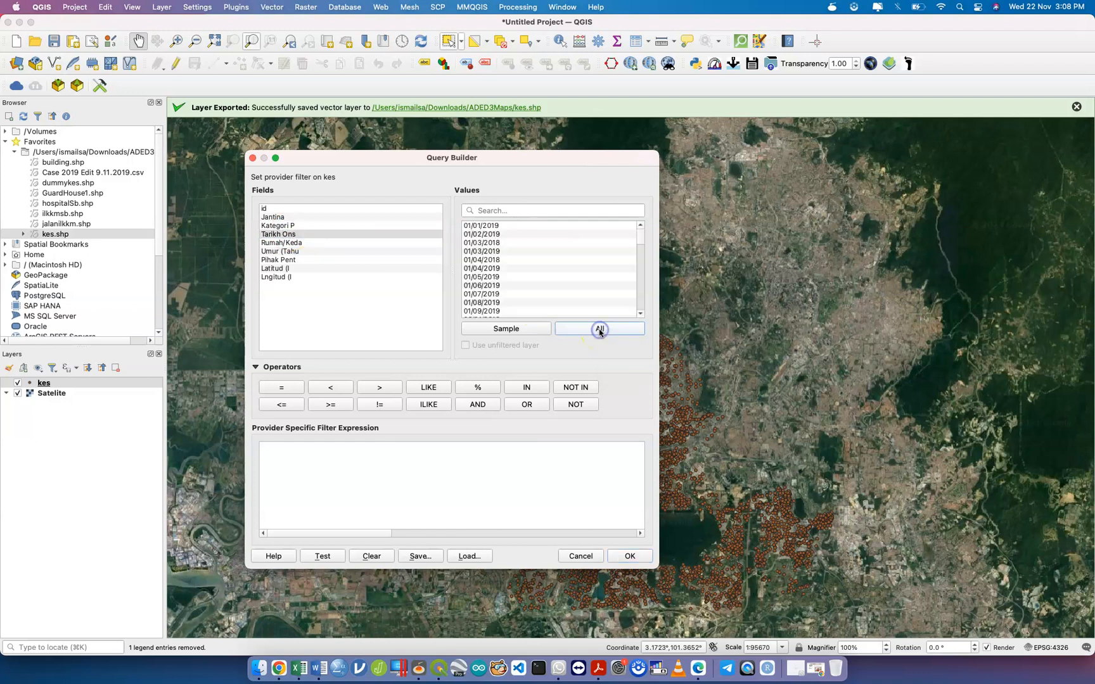
pyautogui.scroll(-3, 586, 253)
pyautogui.scroll(-15, 587, 253)
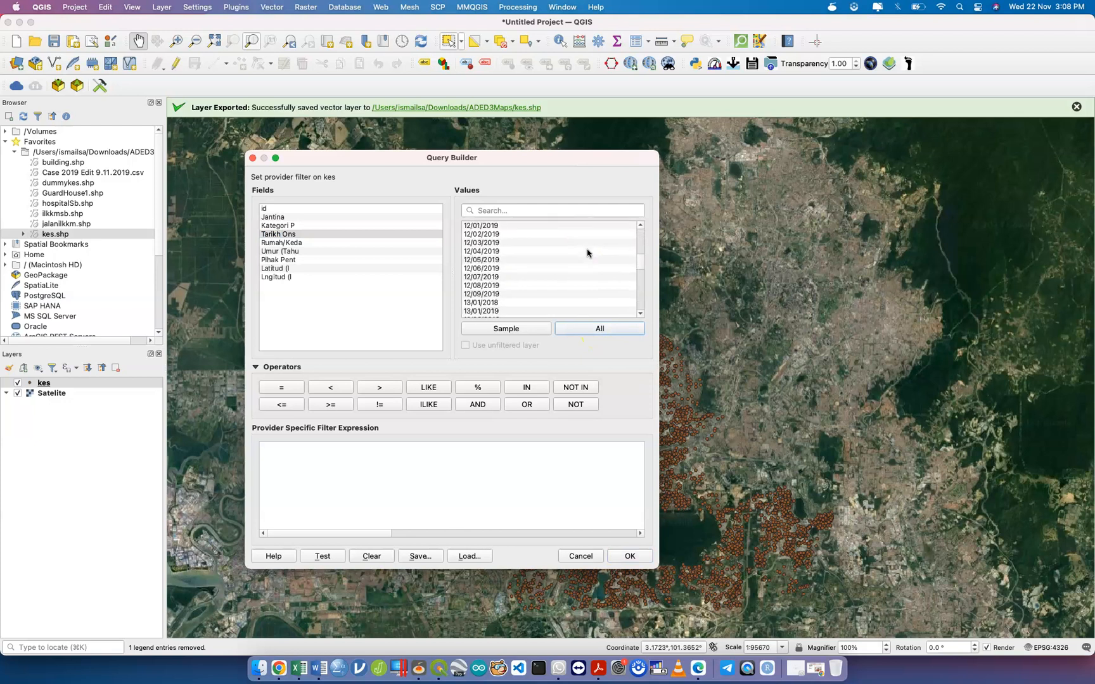
pyautogui.scroll(20, 587, 253)
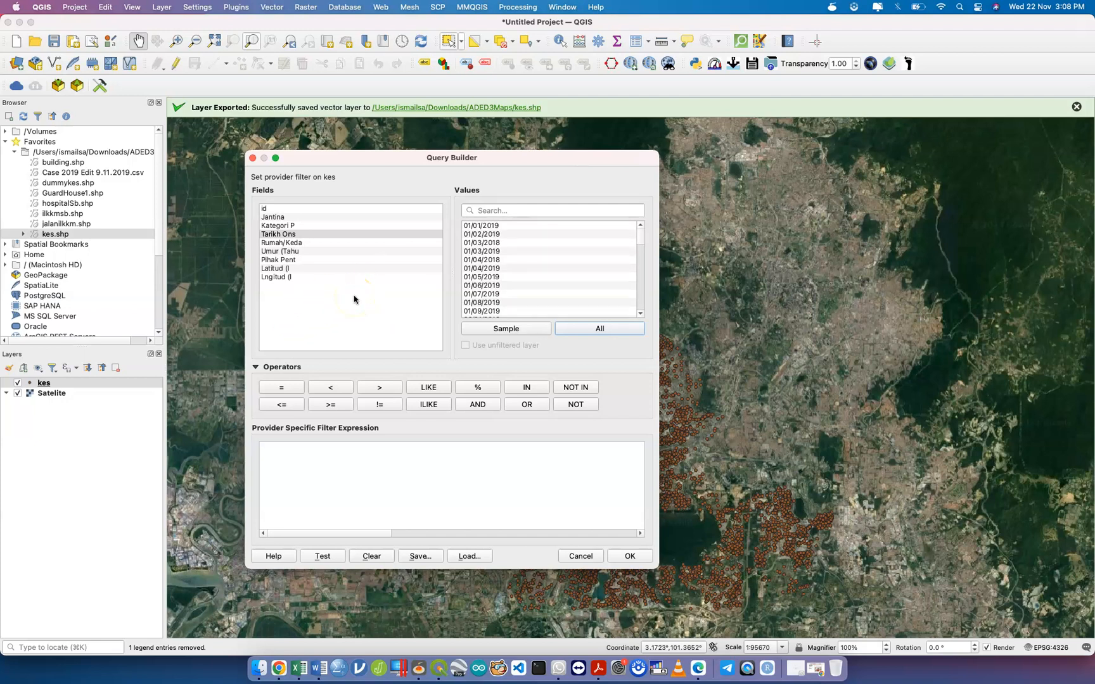
# Build the filter "Tarikh Ons" = '01/01/2019' and apply it to kes.
pyautogui.click(289, 236)
pyautogui.doubleClick(289, 236)
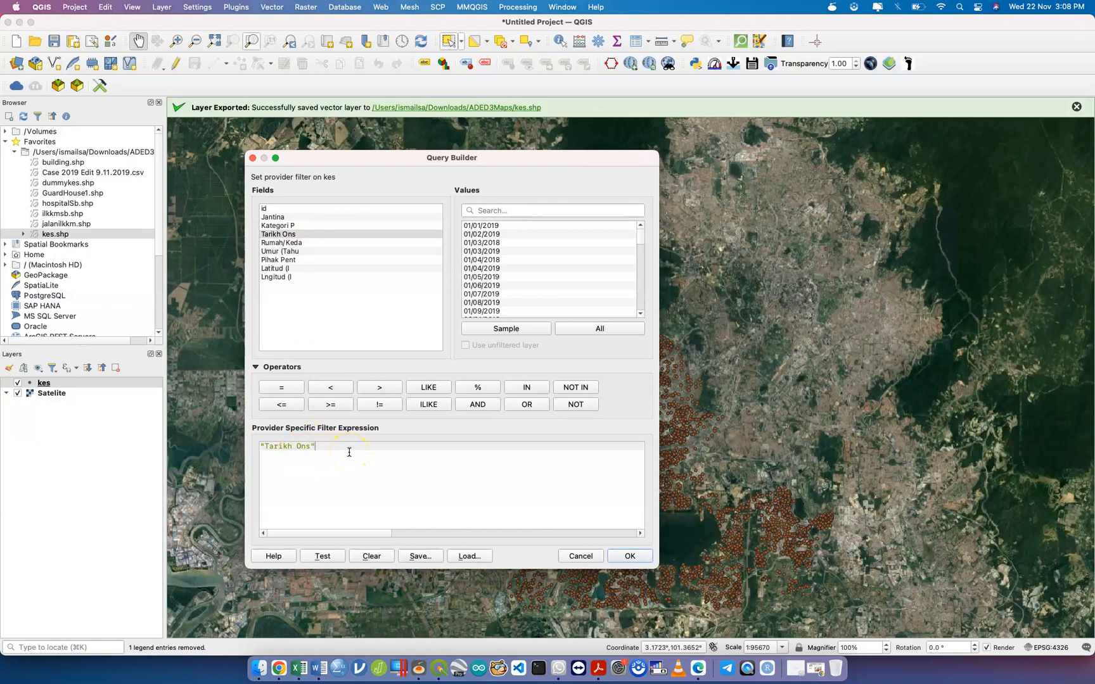
pyautogui.click(282, 387)
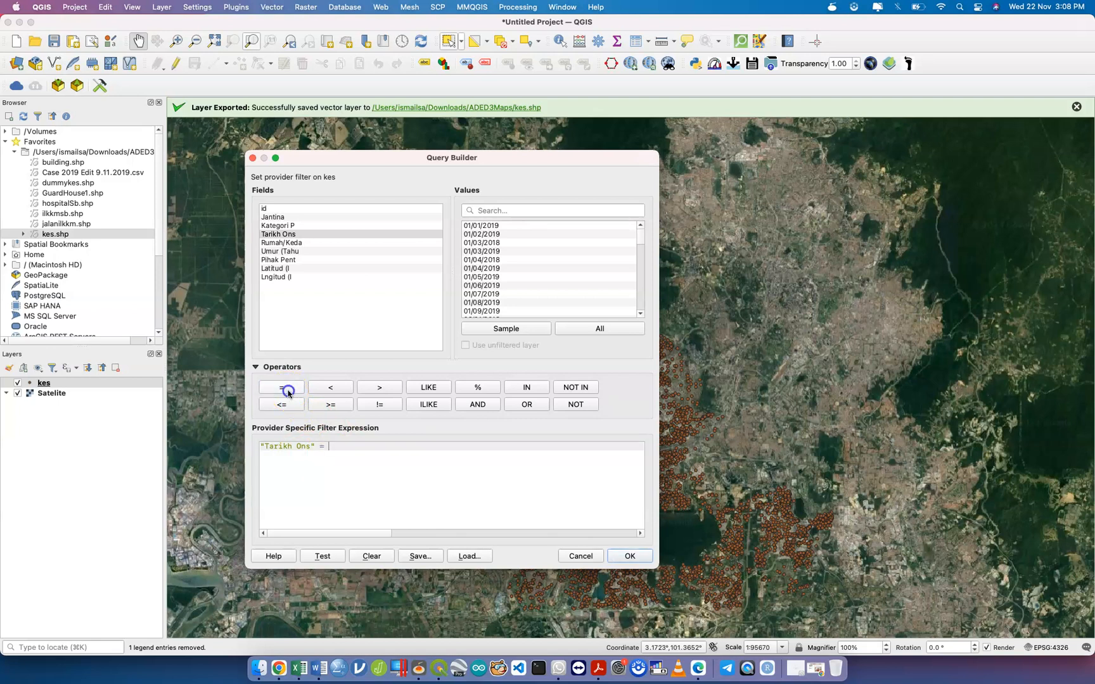
pyautogui.click(499, 226)
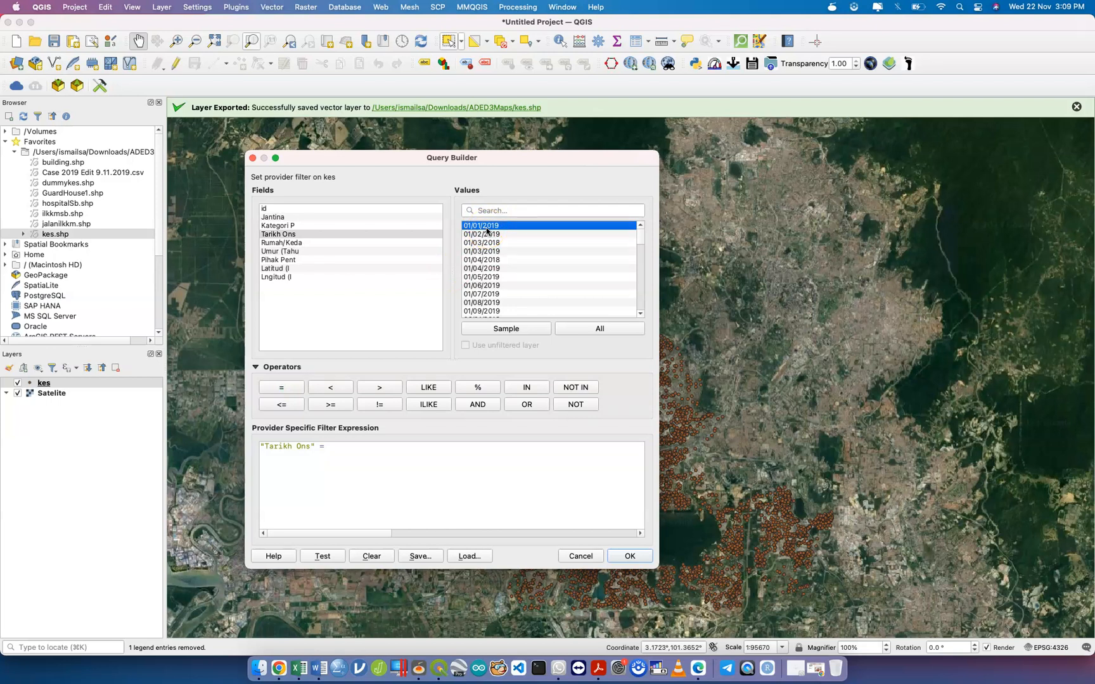
pyautogui.doubleClick(486, 228)
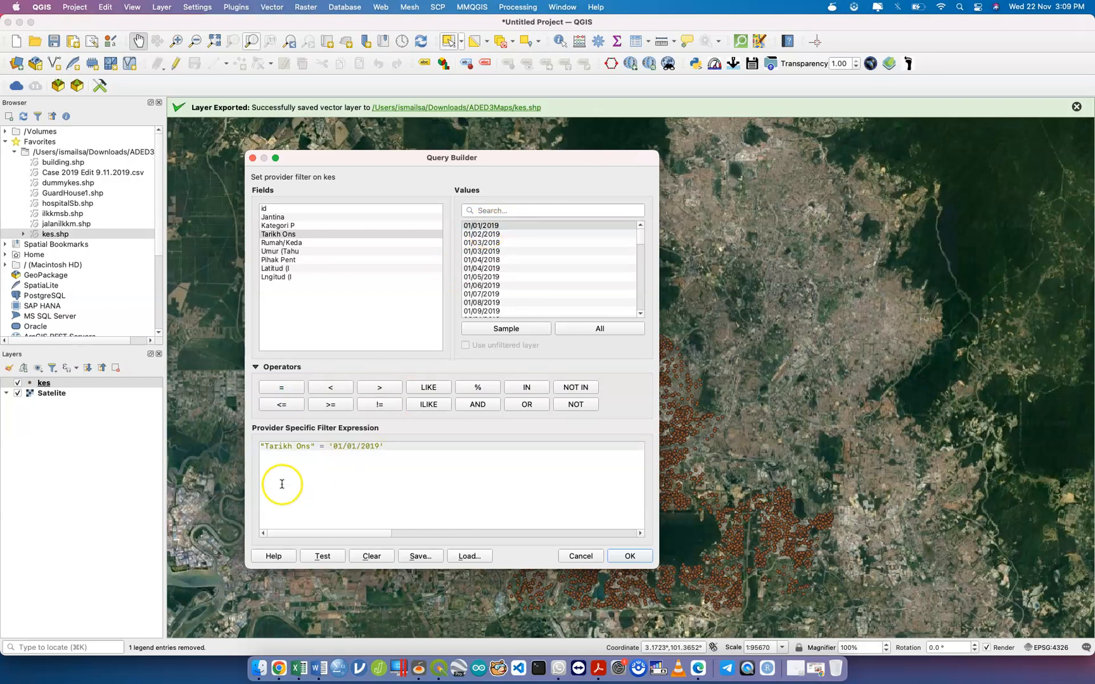
pyautogui.click(629, 556)
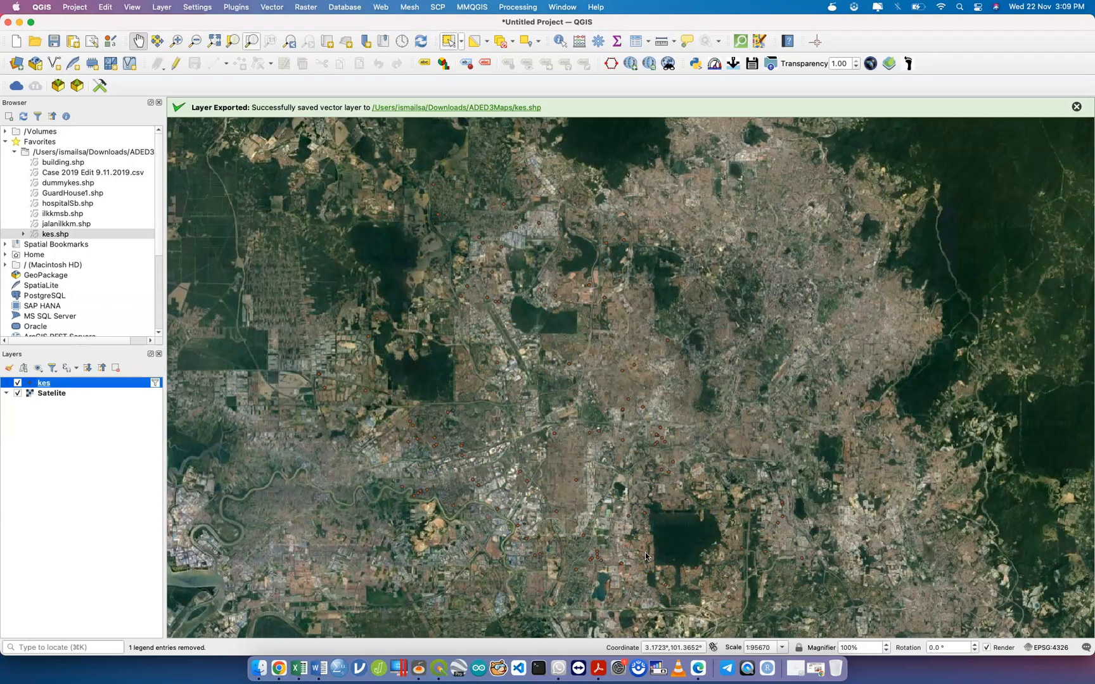
# Switch the kes symbology to Heatmap using the Turbo colour ramp.
pyautogui.rightClick(107, 383)
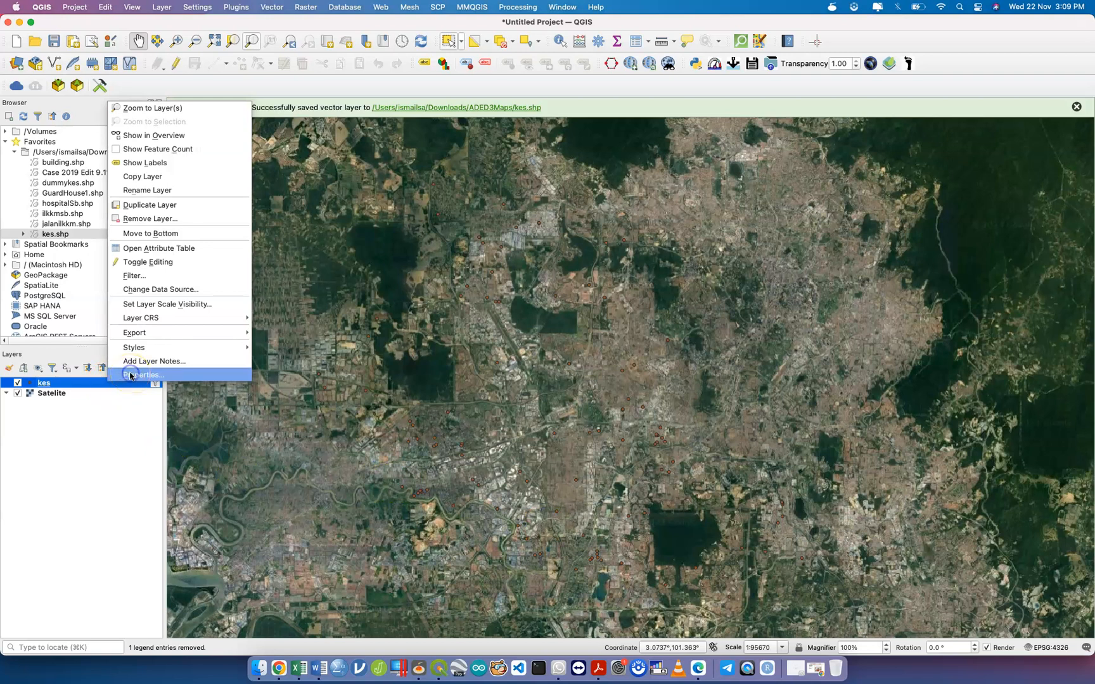
pyautogui.click(130, 376)
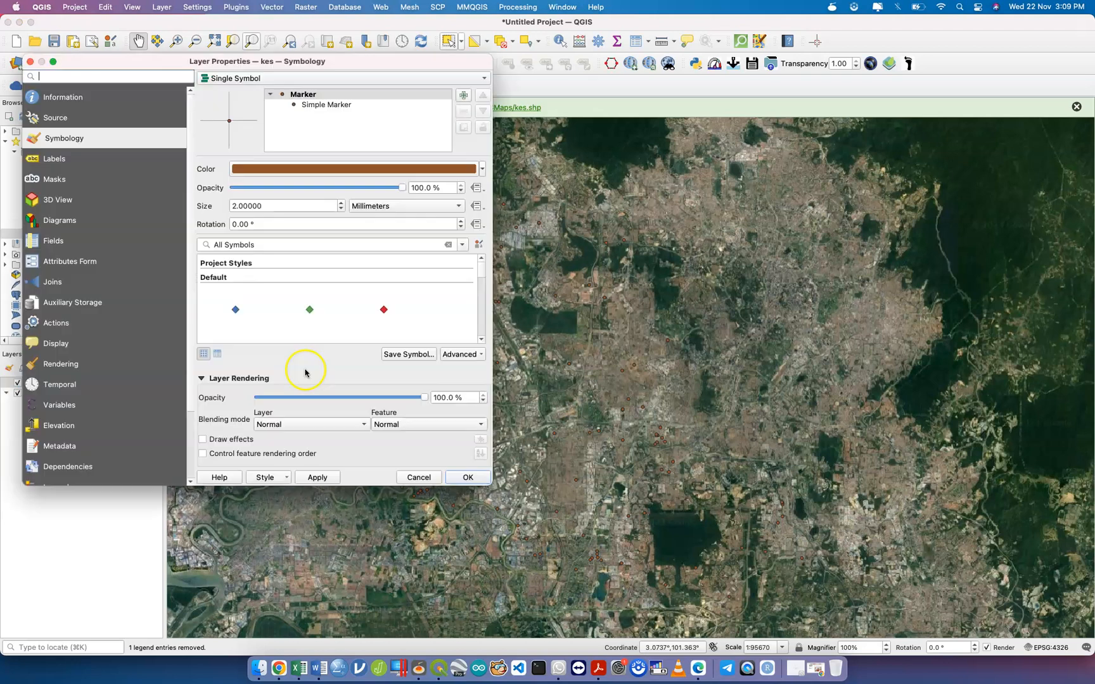
pyautogui.click(360, 77)
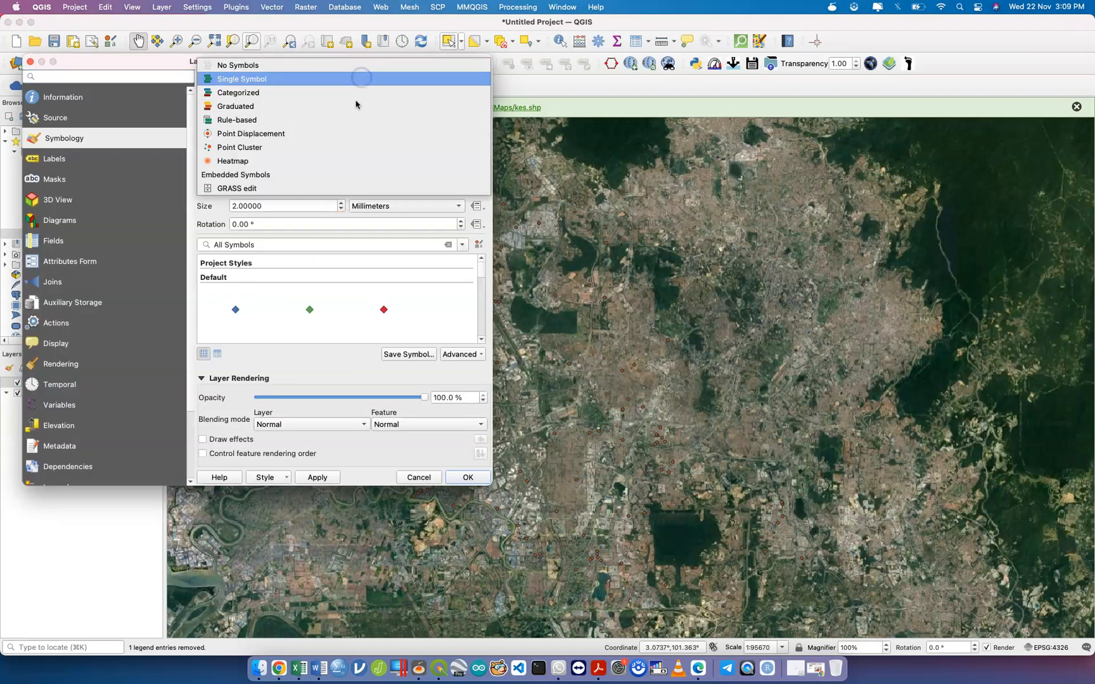
pyautogui.click(346, 164)
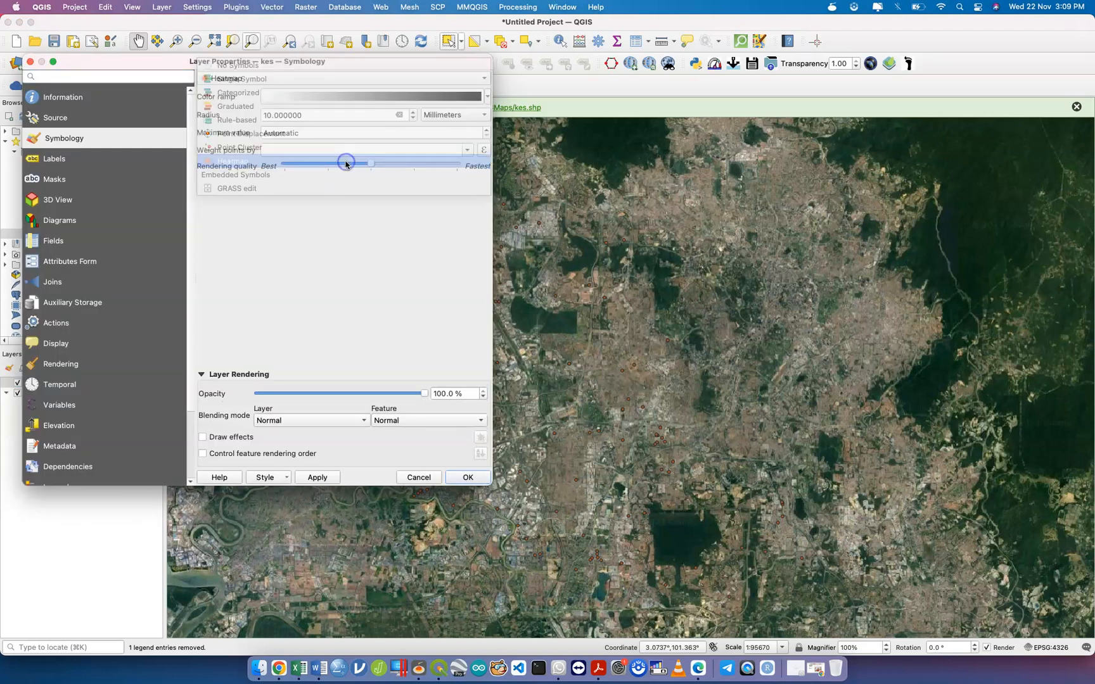
pyautogui.click(487, 96)
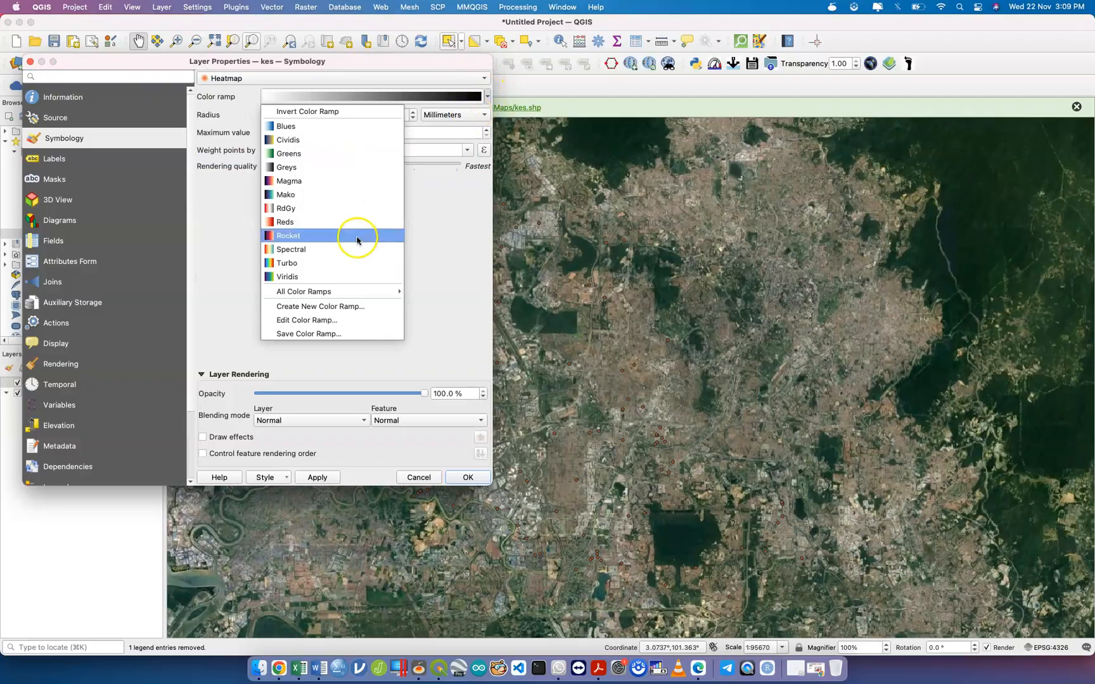
pyautogui.click(329, 320)
pyautogui.click(427, 438)
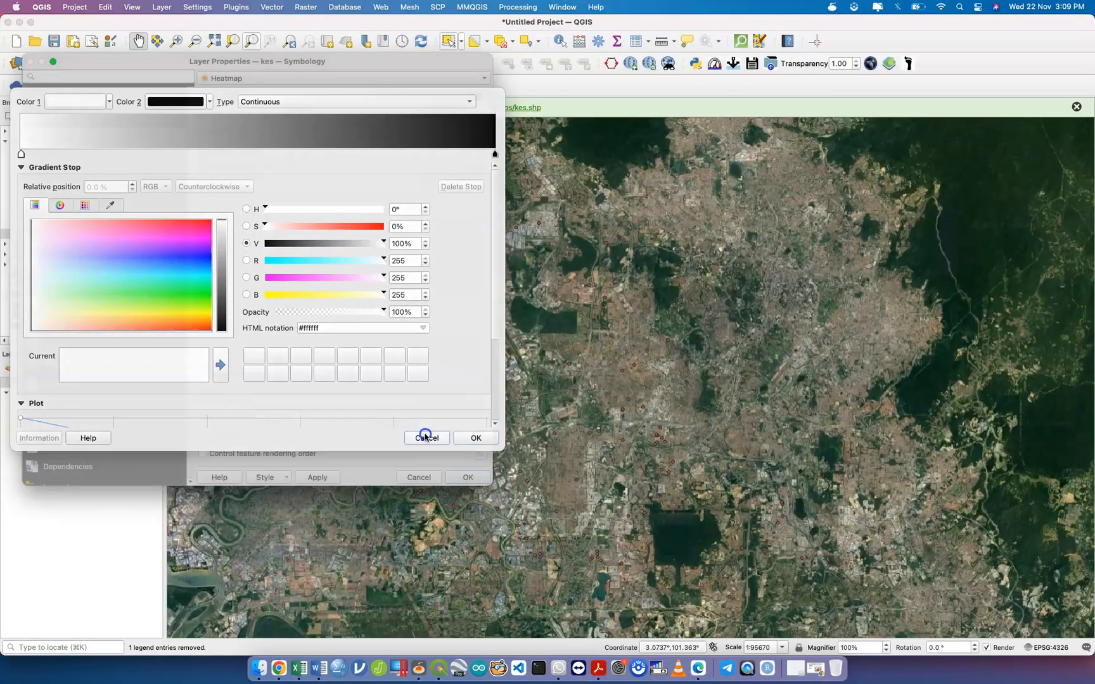
pyautogui.click(486, 95)
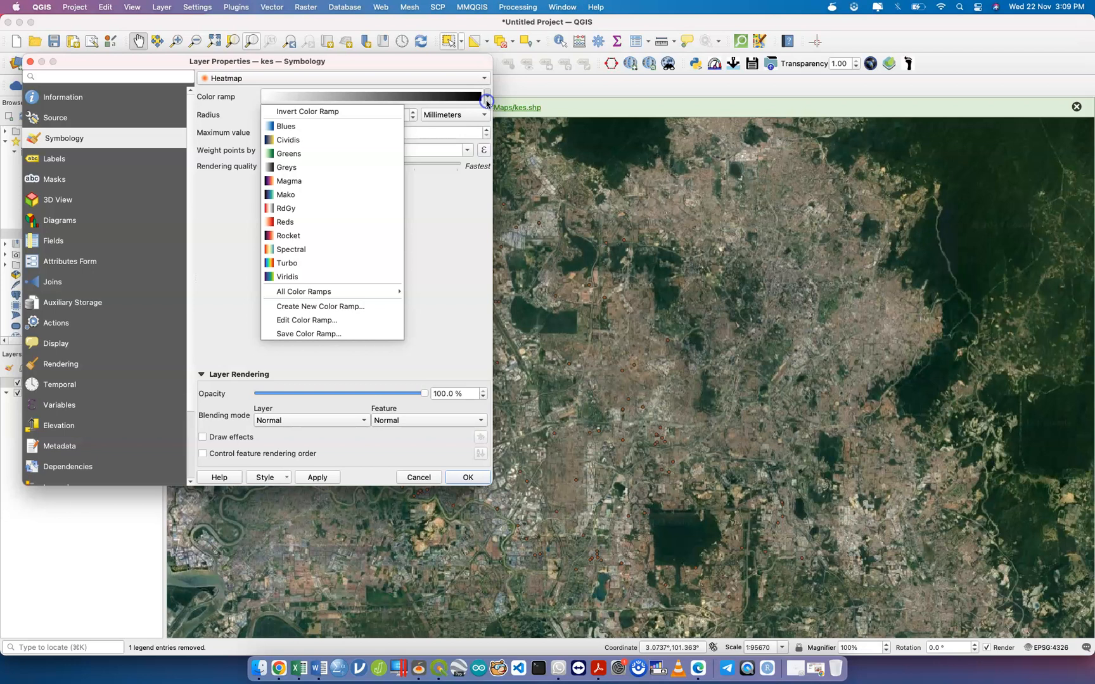
pyautogui.click(348, 265)
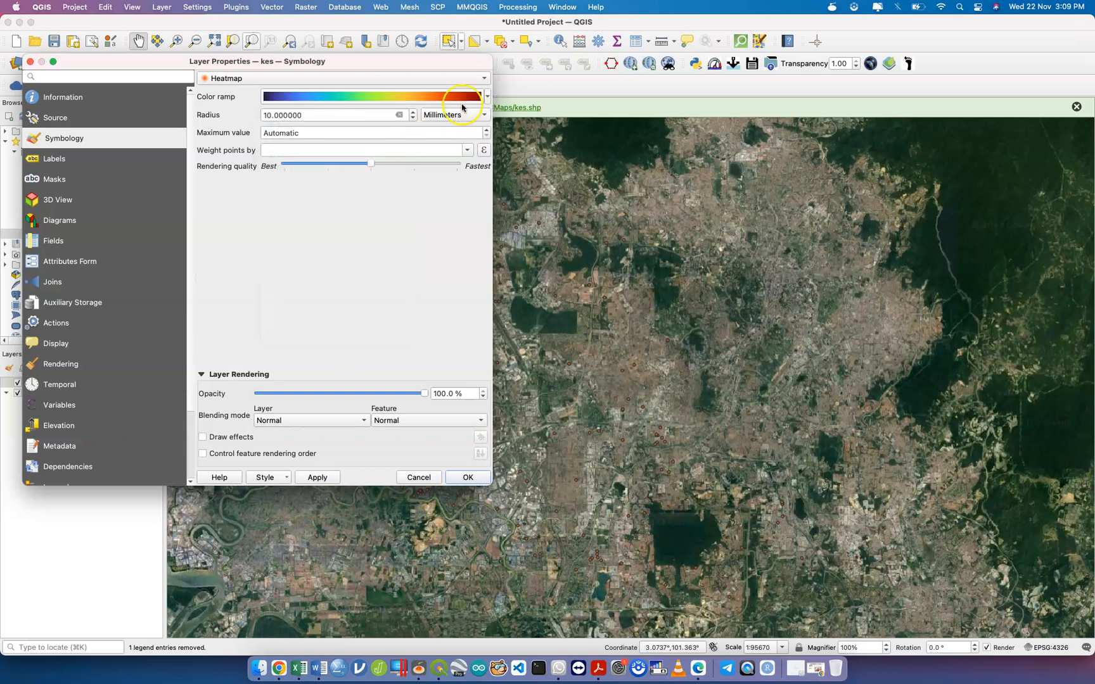
# Make the Turbo ramp's low-end Color 1 transparent.
pyautogui.click(487, 97)
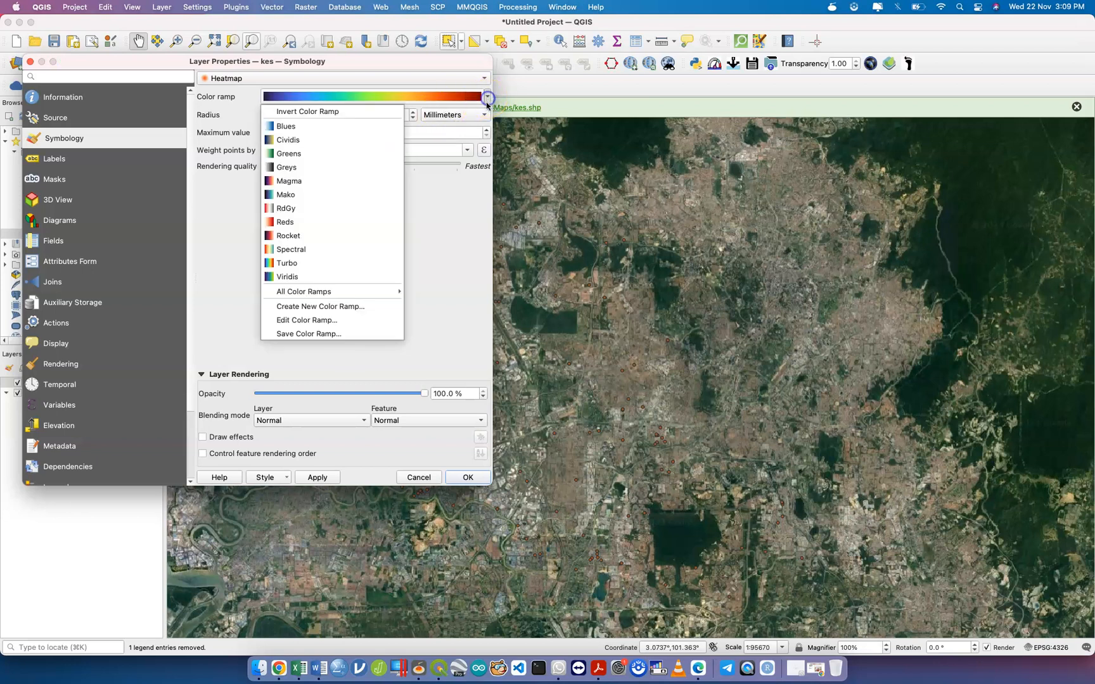
pyautogui.click(378, 320)
pyautogui.click(109, 102)
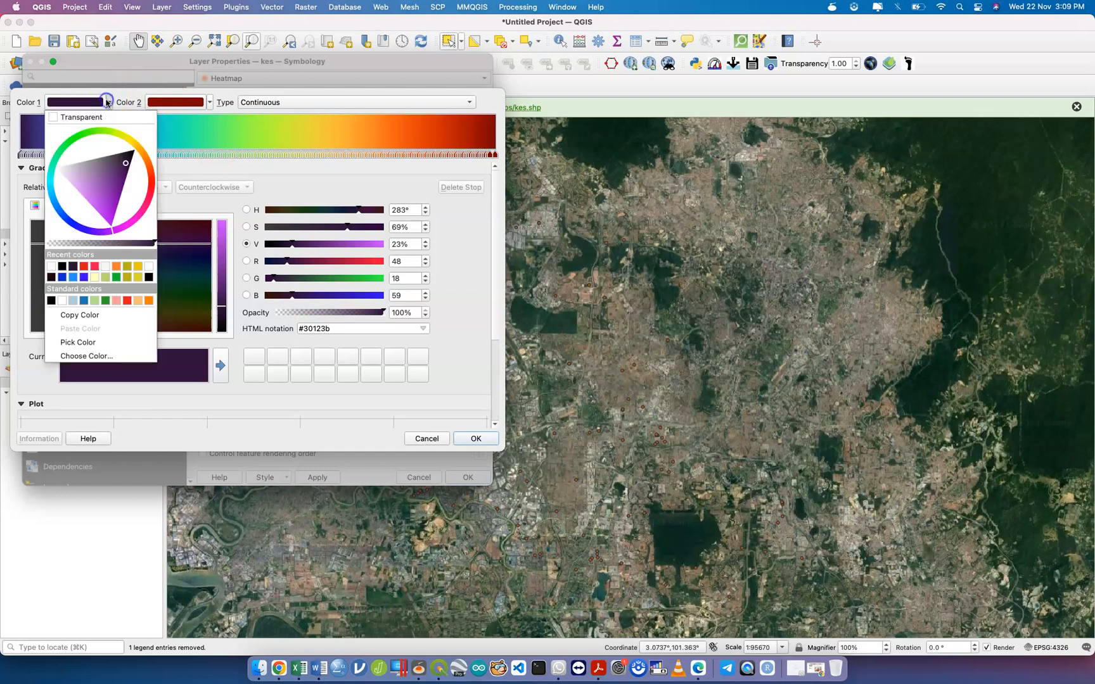
pyautogui.click(100, 116)
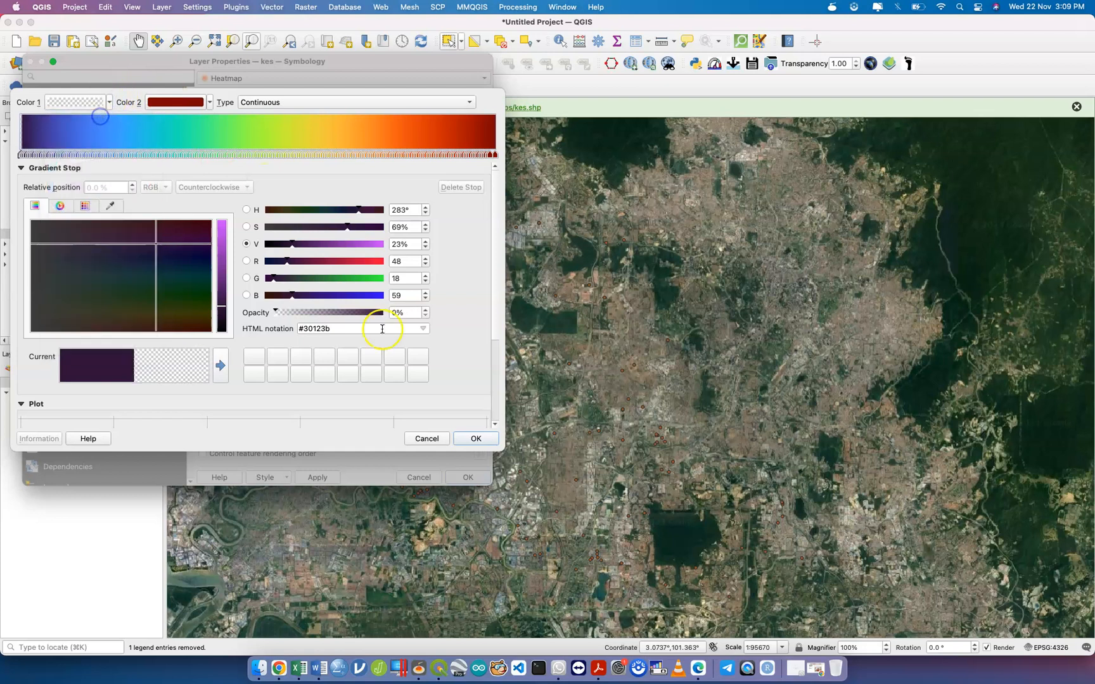
pyautogui.click(484, 437)
# Set layer opacity to 44.9% and heatmap radius to 5 mm, then apply.
pyautogui.moveTo(424, 393); pyautogui.dragTo(334, 400)
pyautogui.click(318, 481)
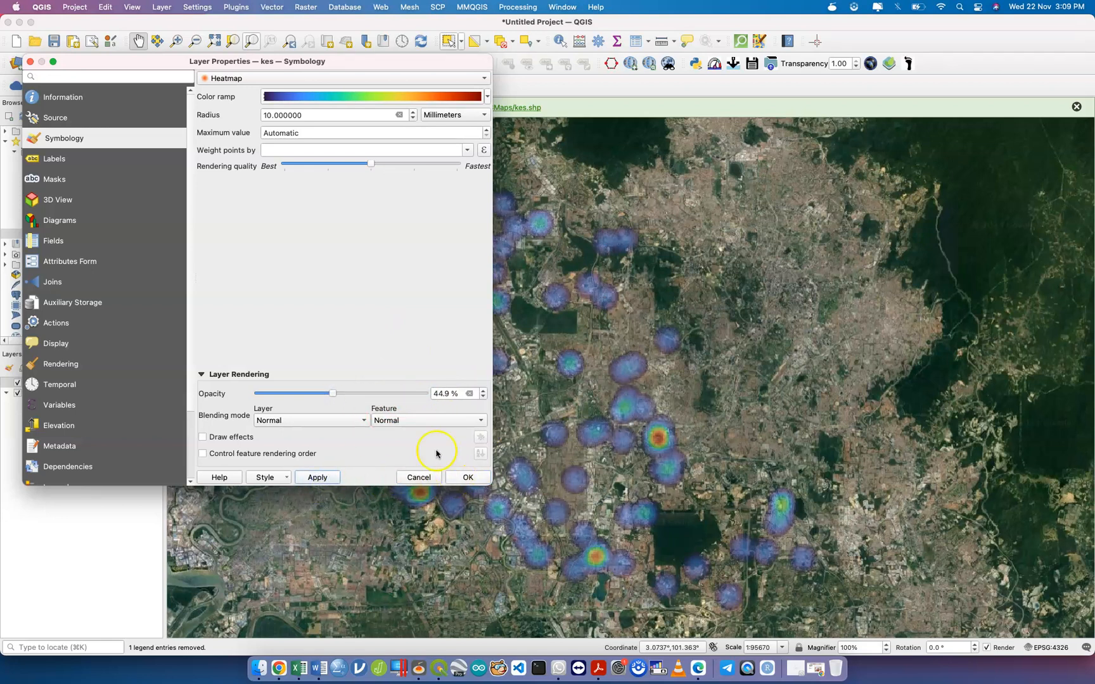
pyautogui.doubleClick(364, 119)
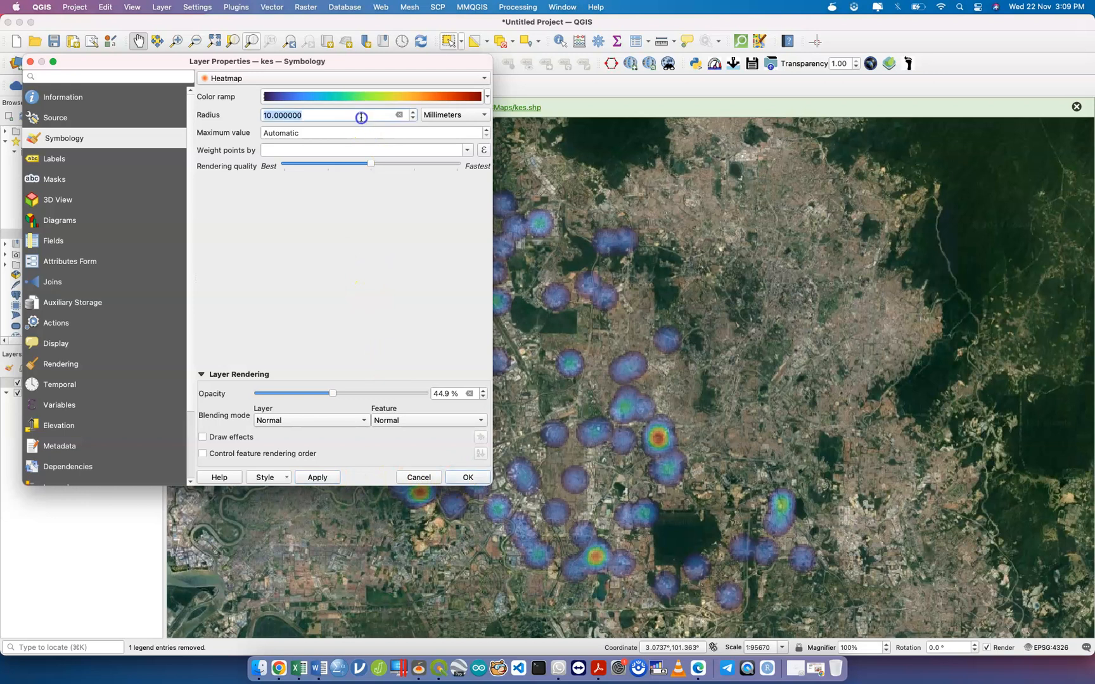
pyautogui.write('5')
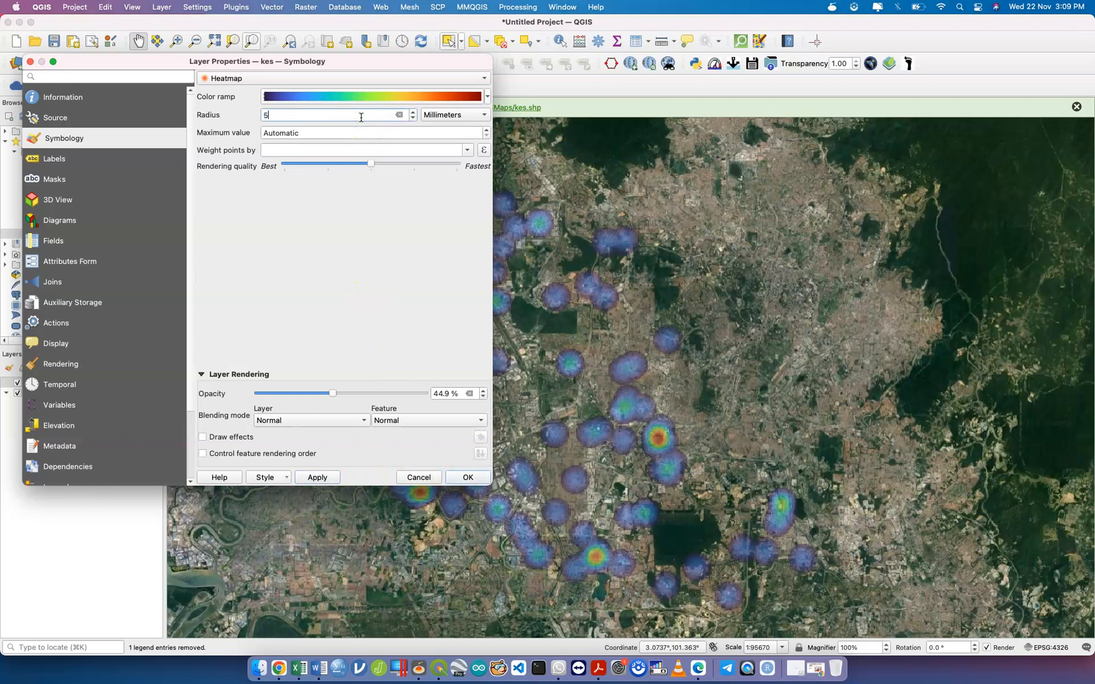
pyautogui.click(319, 477)
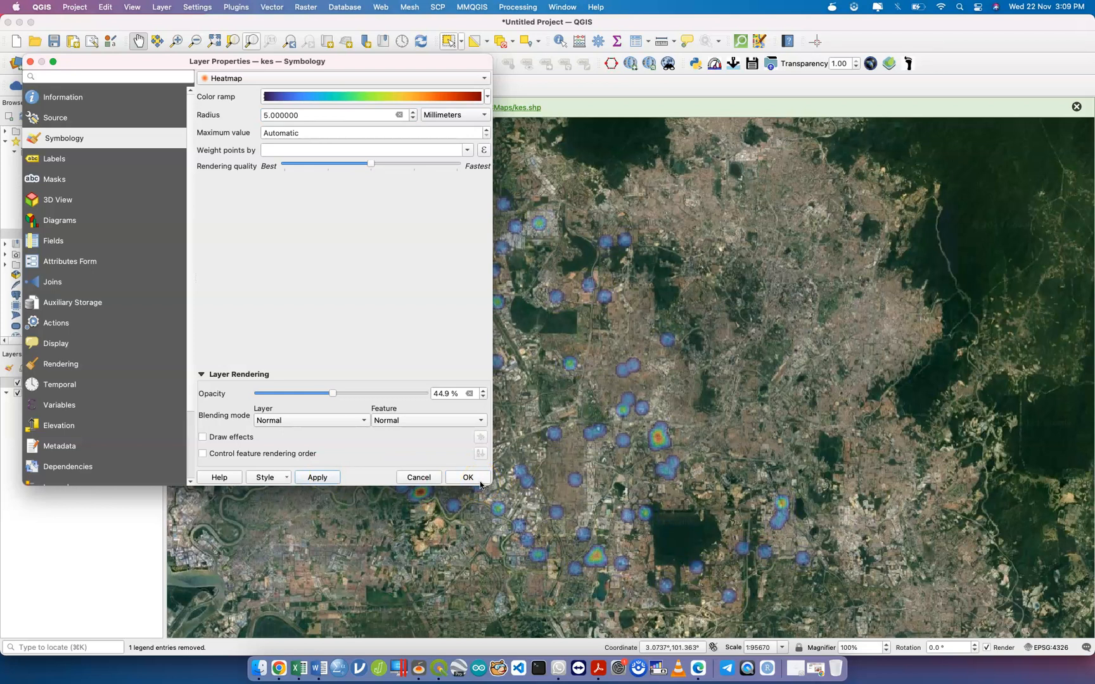
pyautogui.click(480, 483)
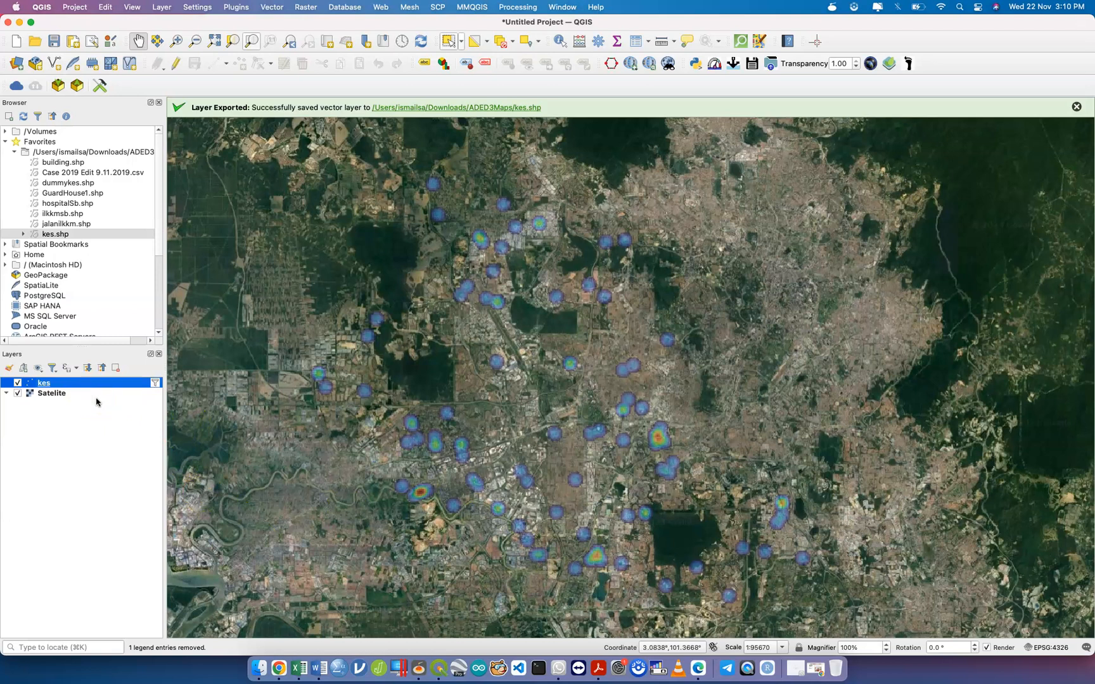
# Edit the kes filter expression to "Tarikh Ons" = '02/01/2019' and apply it.
pyautogui.moveTo(155, 388)
pyautogui.click(156, 382)
pyautogui.doubleClick(368, 446)
pyautogui.press('BackSpace')
pyautogui.press('BackSpace')
pyautogui.press('BackSpace')
pyautogui.press('BackSpace')
pyautogui.press('BackSpace')
pyautogui.press('BackSpace')
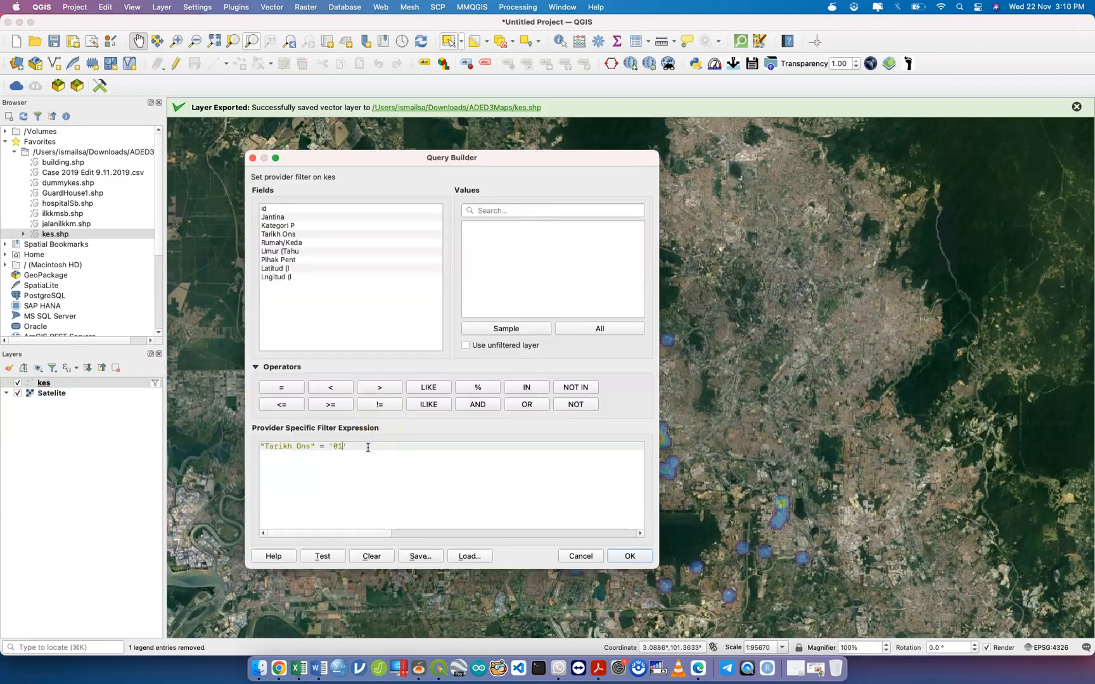
pyautogui.write('1/01/2019')
pyautogui.click(341, 447)
pyautogui.press('BackSpace')
pyautogui.write('2')
pyautogui.click(630, 556)
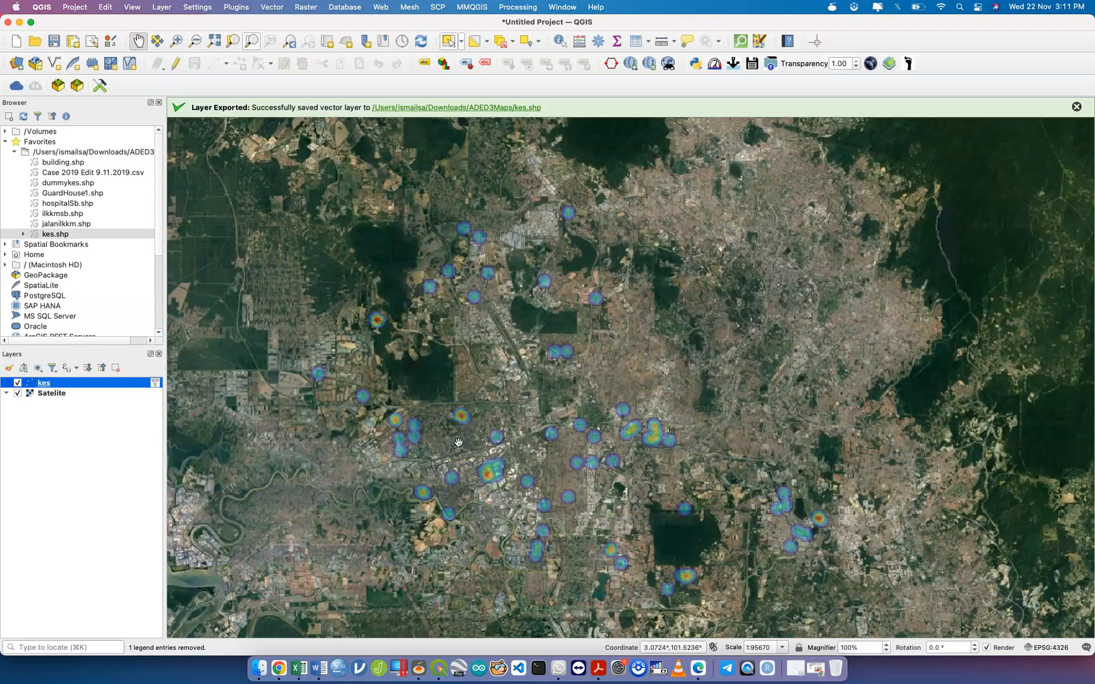
# Change the kes filter date from 02 to '03/01/2019' and apply it.
pyautogui.click(156, 384)
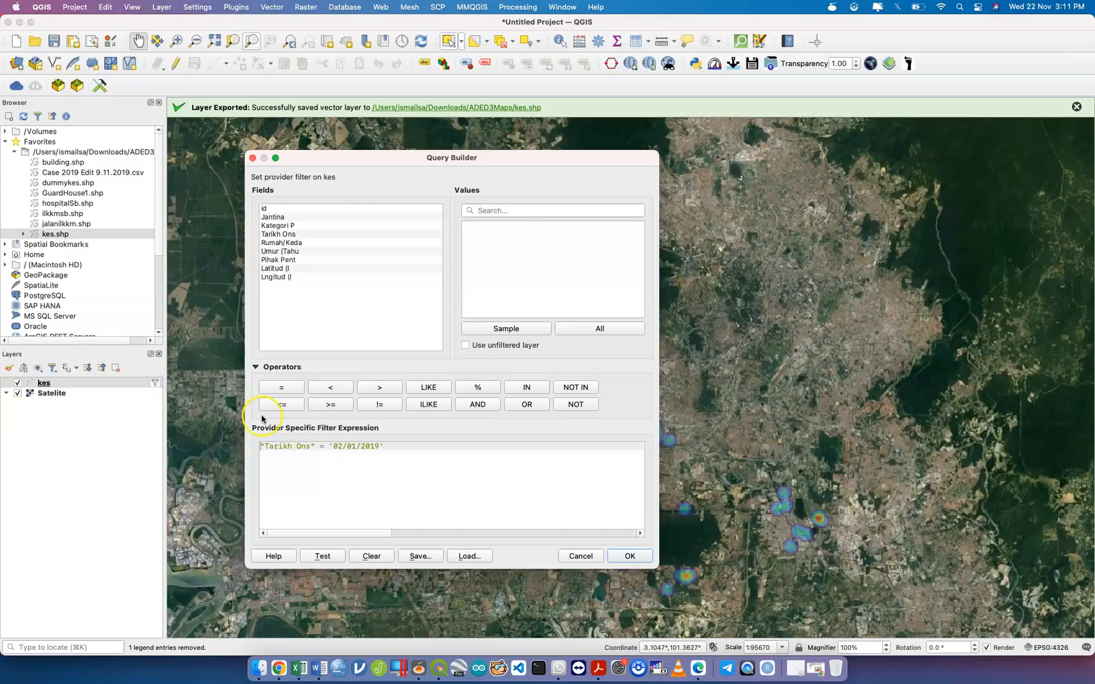
pyautogui.click(341, 444)
pyautogui.press('BackSpace')
pyautogui.write('3')
pyautogui.click(624, 556)
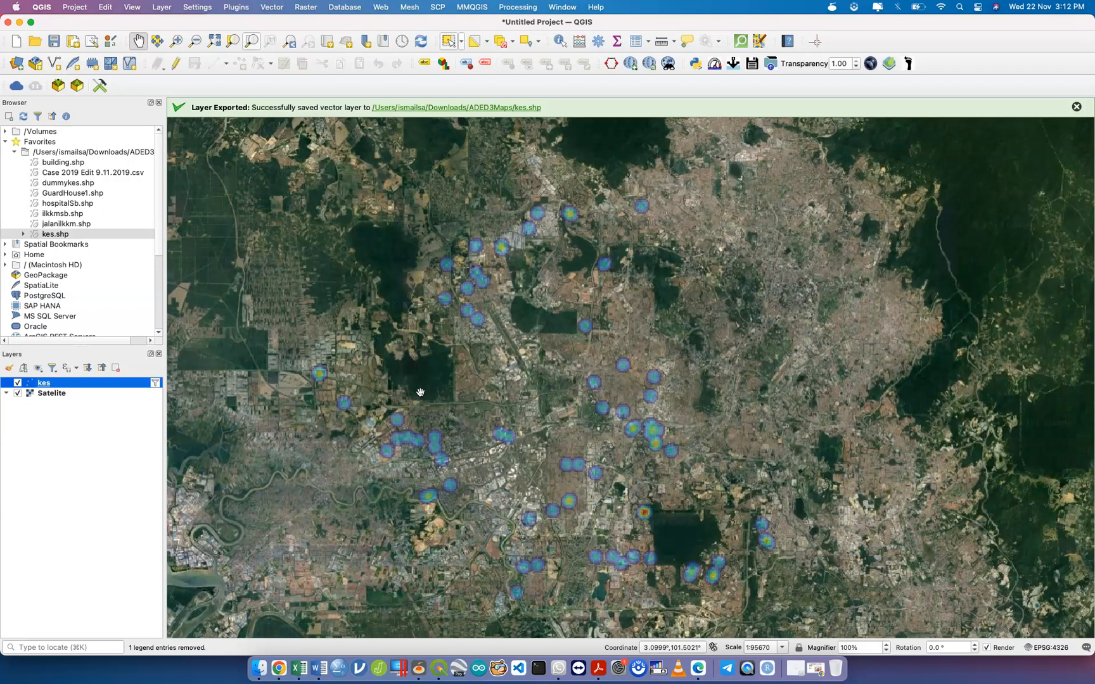
# Change the kes filter date to '04/01/2019' and apply it.
pyautogui.click(154, 383)
pyautogui.click(349, 459)
pyautogui.press('BackSpace')
pyautogui.write("4/01/2019'")
pyautogui.click(630, 556)
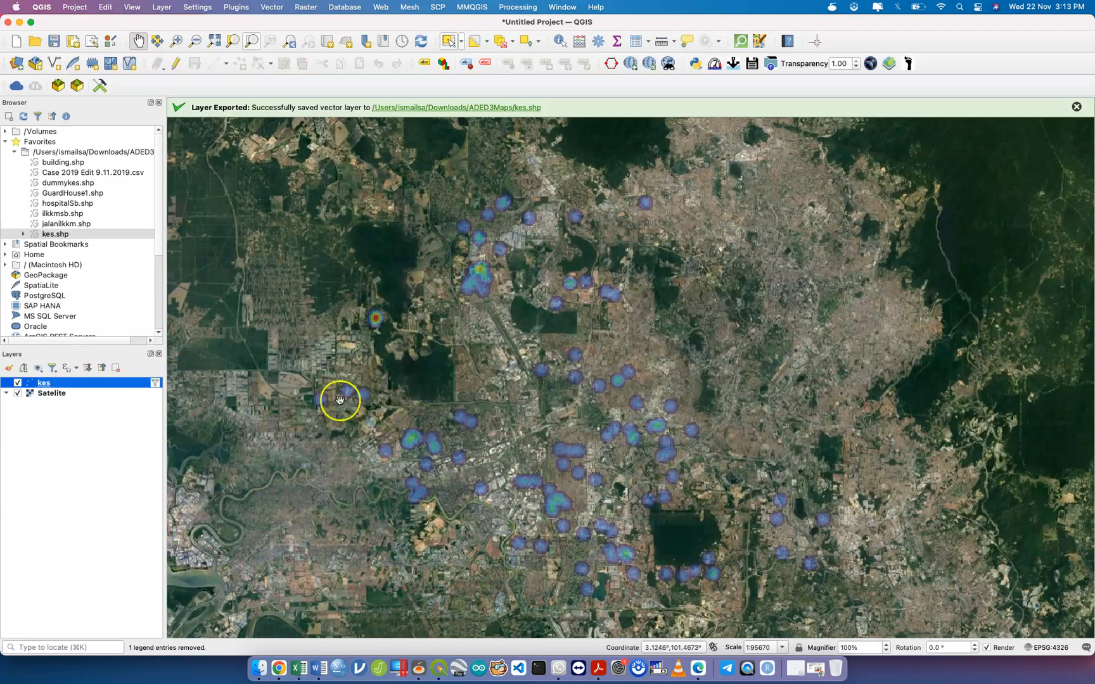
# Change the kes filter date to '05/01/2019' and apply it.
pyautogui.click(156, 384)
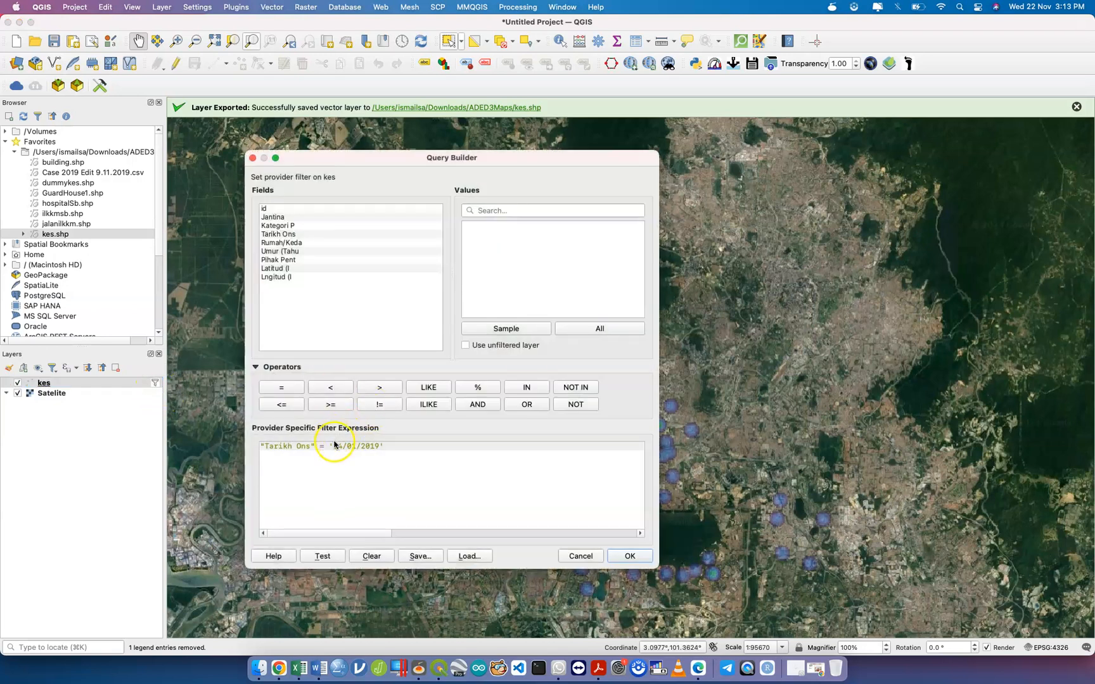
pyautogui.click(455, 456)
pyautogui.press('BackSpace')
pyautogui.write('5')
pyautogui.click(629, 556)
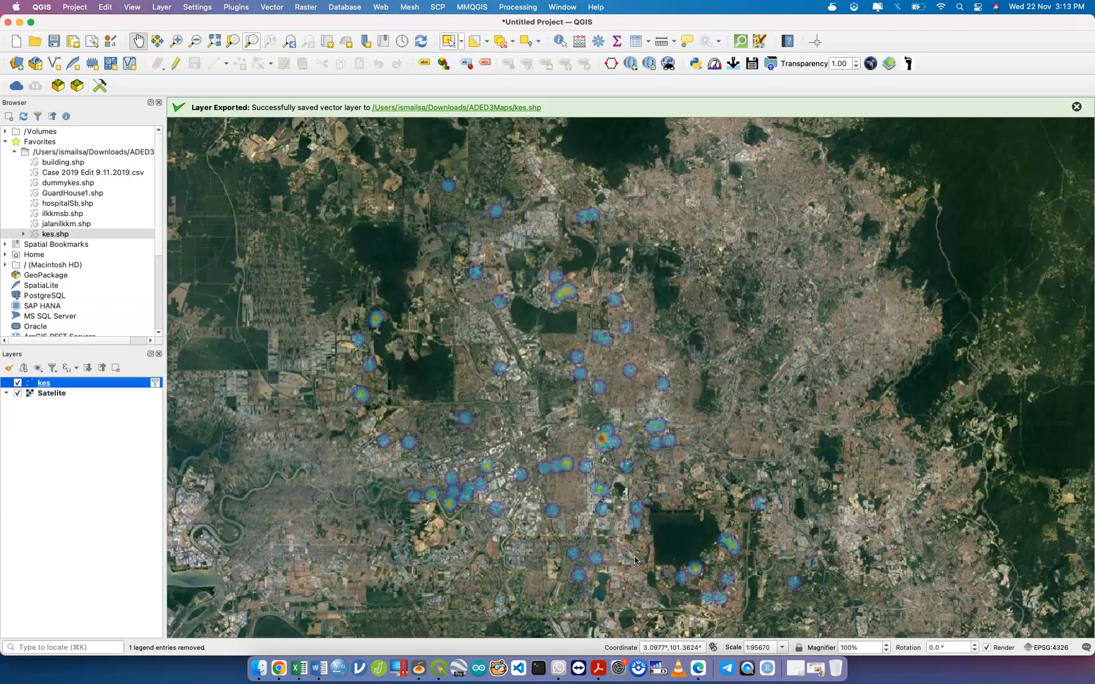
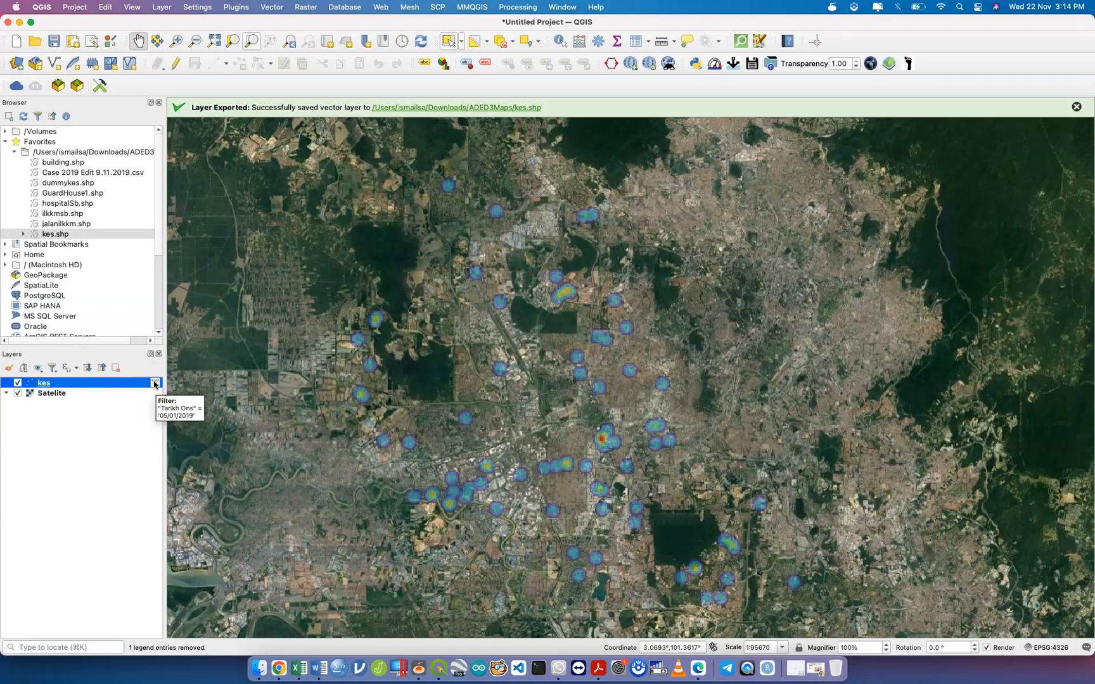
# Change the kes filter date from 05 to '08/01/2019' and apply it.
pyautogui.click(155, 384)
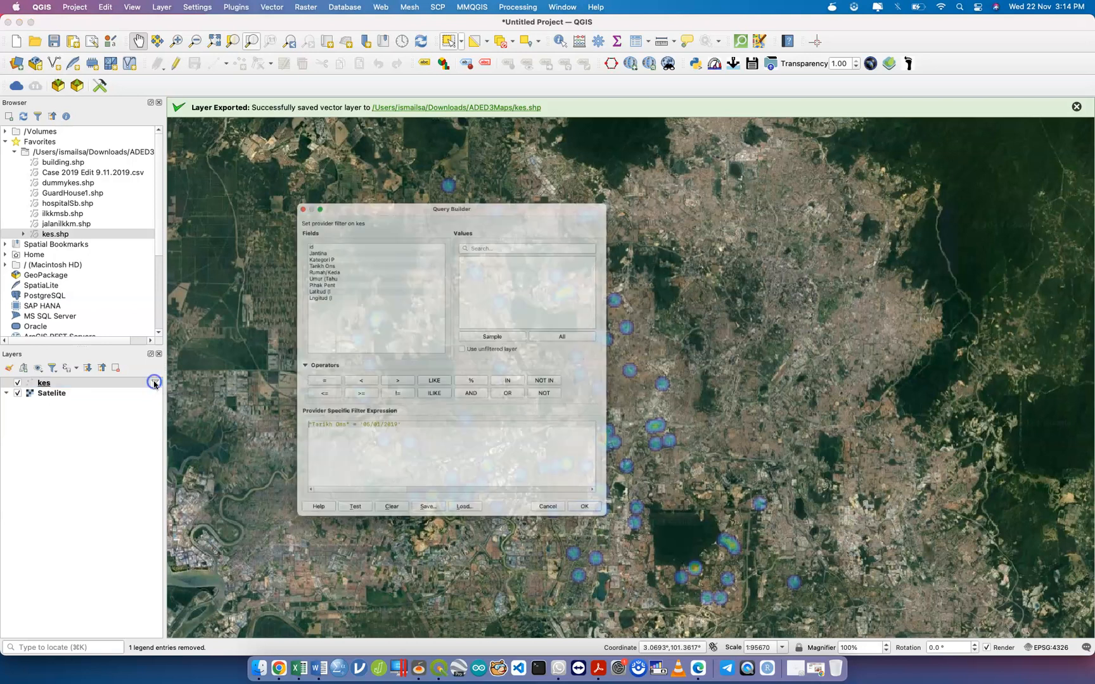
pyautogui.click(347, 447)
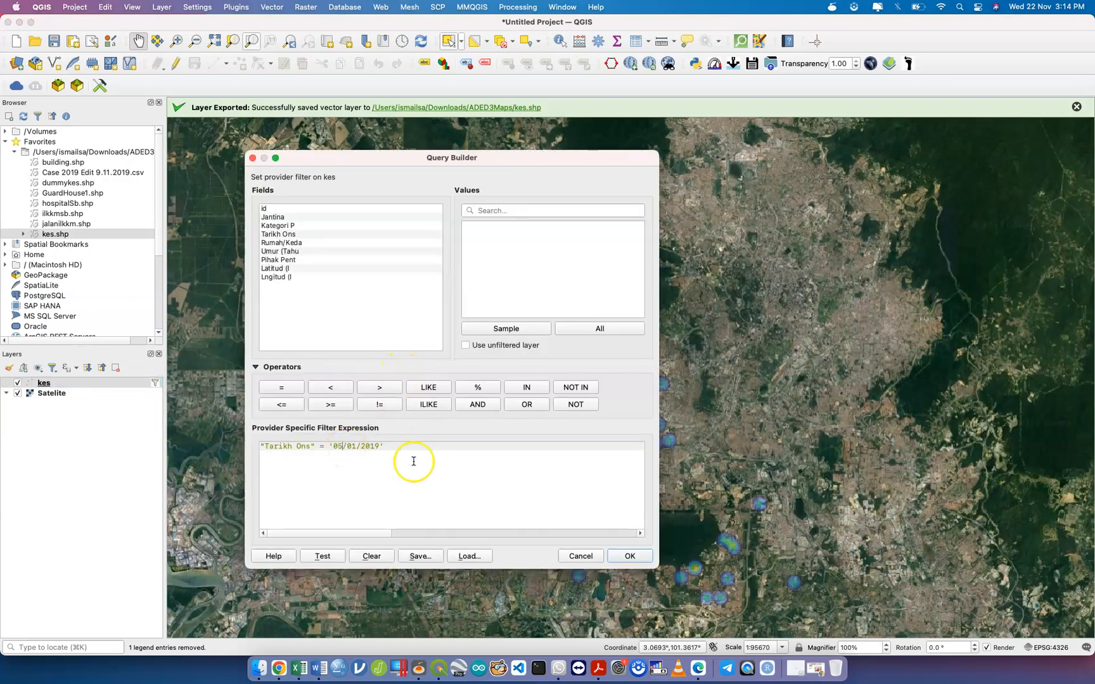
pyautogui.press('BackSpace')
pyautogui.write('8')
pyautogui.click(627, 557)
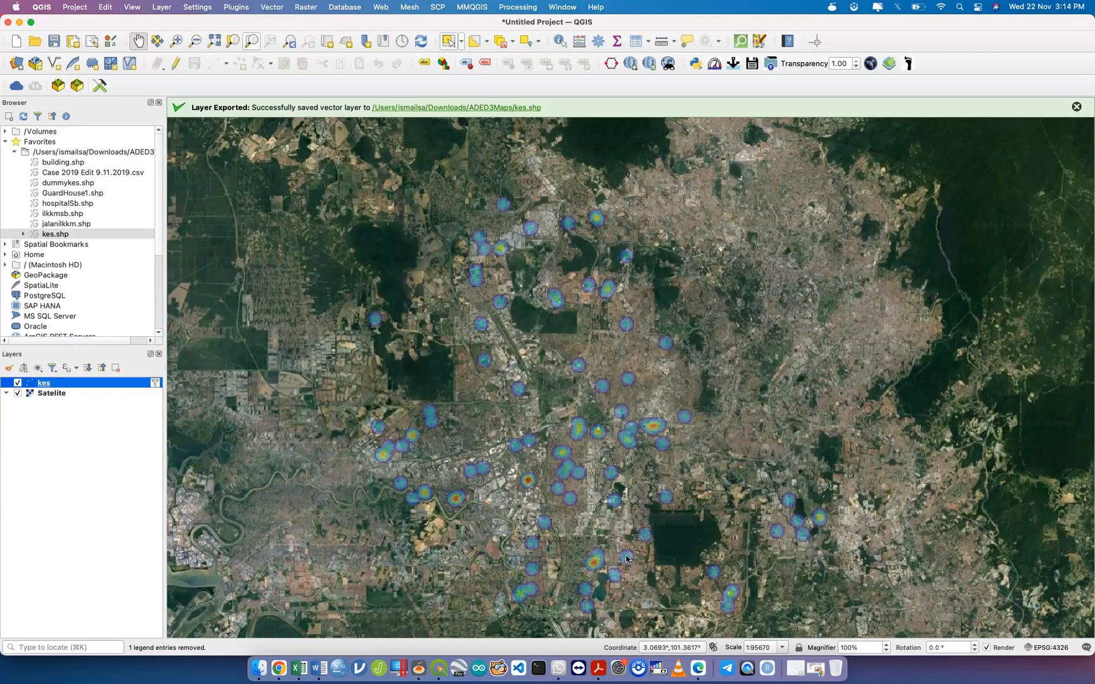
# Review the 100 filtered cases for 08/01/2019 in the kes attribute table.
pyautogui.rightClick(76, 384)
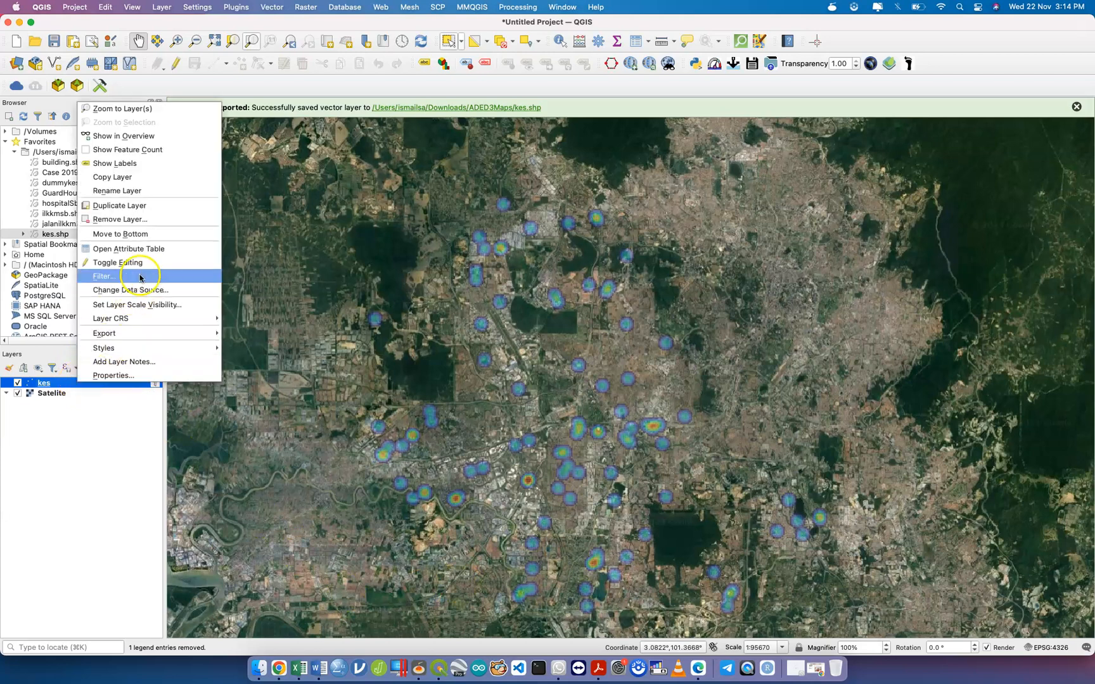
pyautogui.click(152, 249)
pyautogui.scroll(-5, 502, 356)
pyautogui.scroll(10, 503, 356)
pyautogui.scroll(-10, 502, 356)
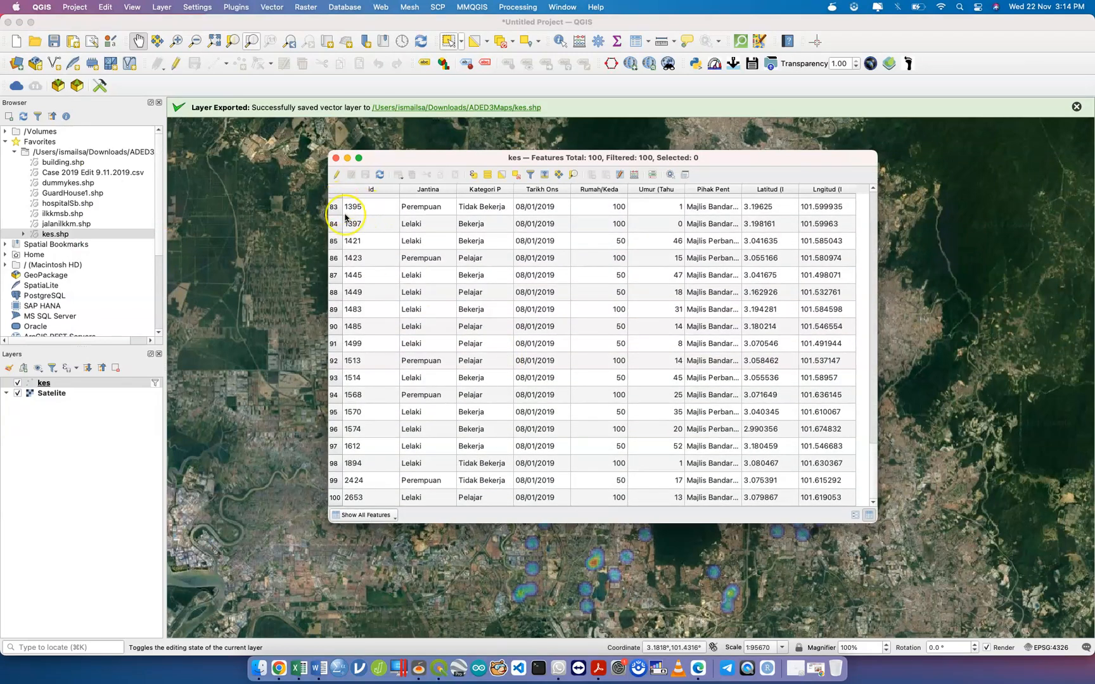
pyautogui.scroll(10, 339, 212)
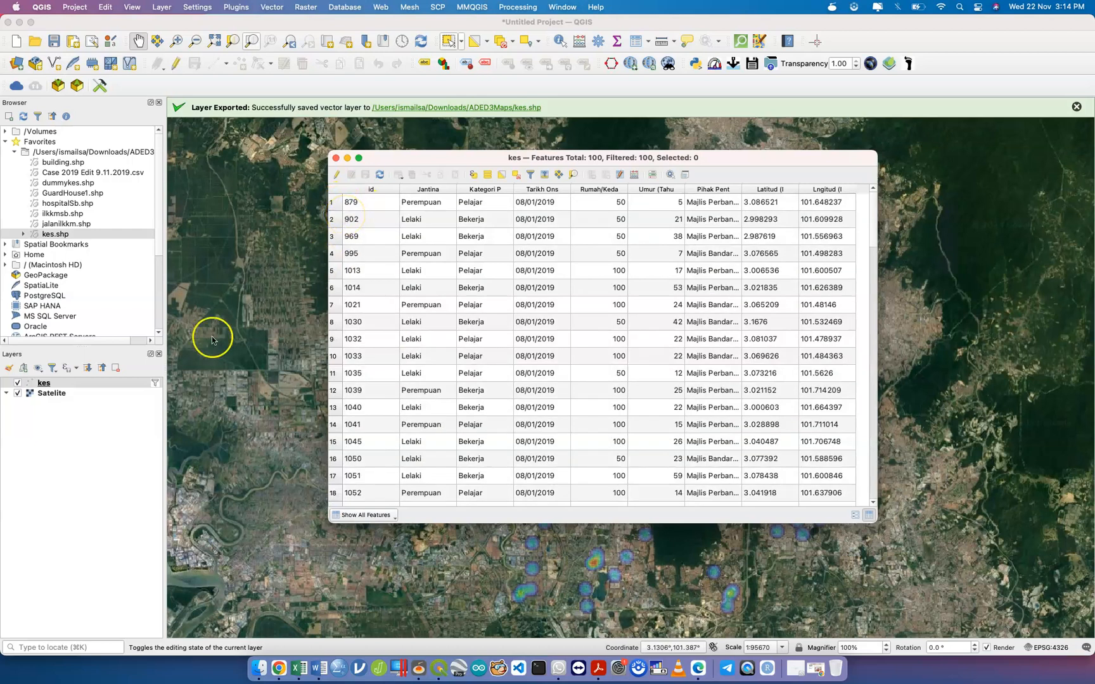
pyautogui.click(336, 158)
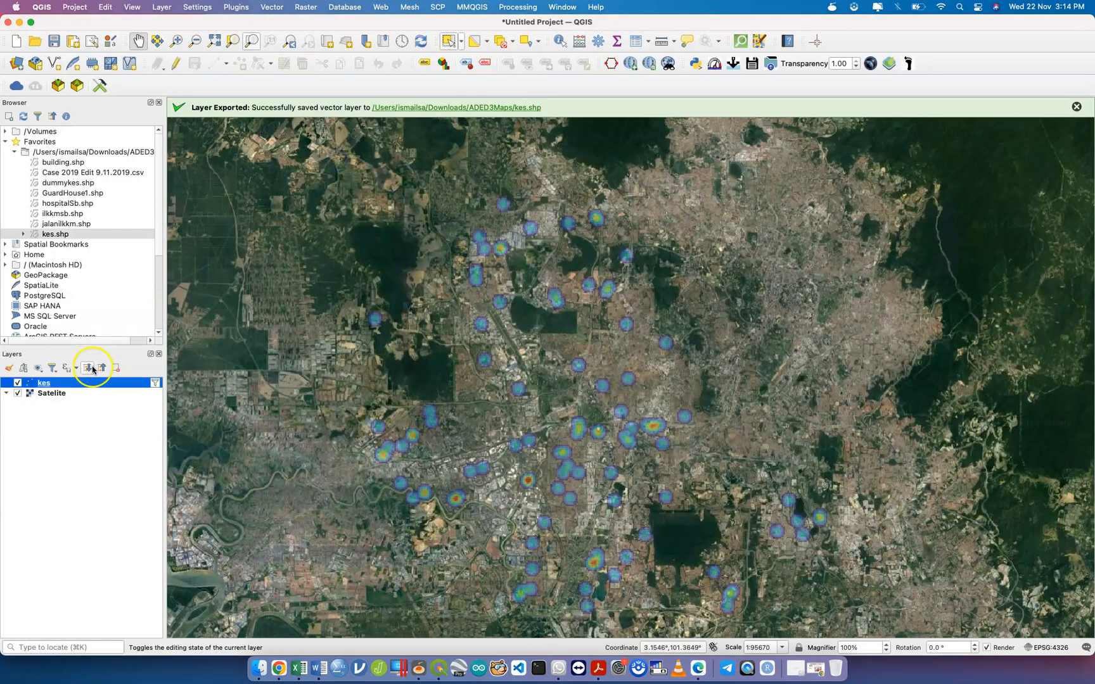
# Change the kes filter date to '01/01/2019' and apply it.
pyautogui.click(155, 383)
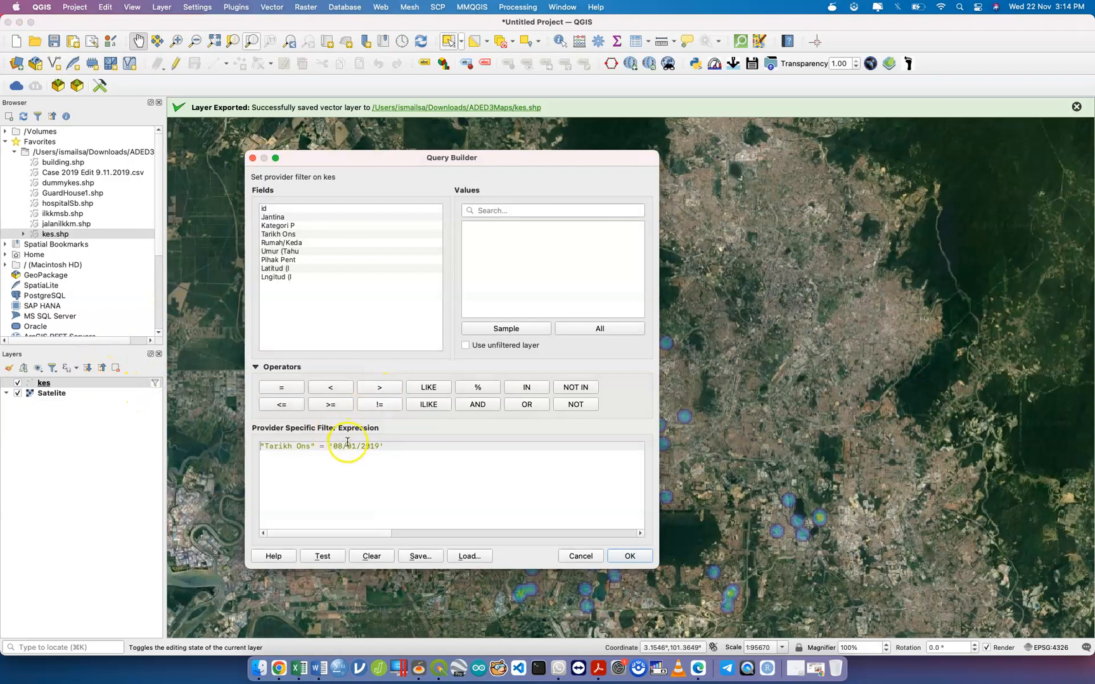
pyautogui.click(344, 446)
pyautogui.press('BackSpace')
pyautogui.write('1')
pyautogui.click(630, 556)
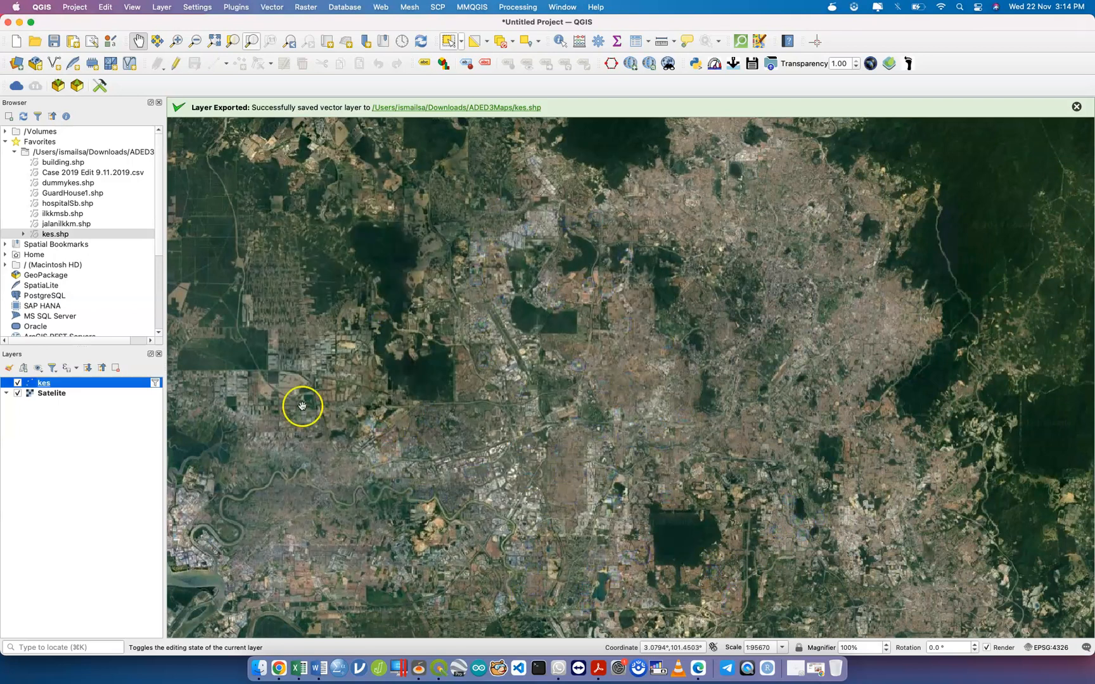
# Check the 106 cases for 01/01/2019 in the kes attribute table.
pyautogui.rightClick(140, 384)
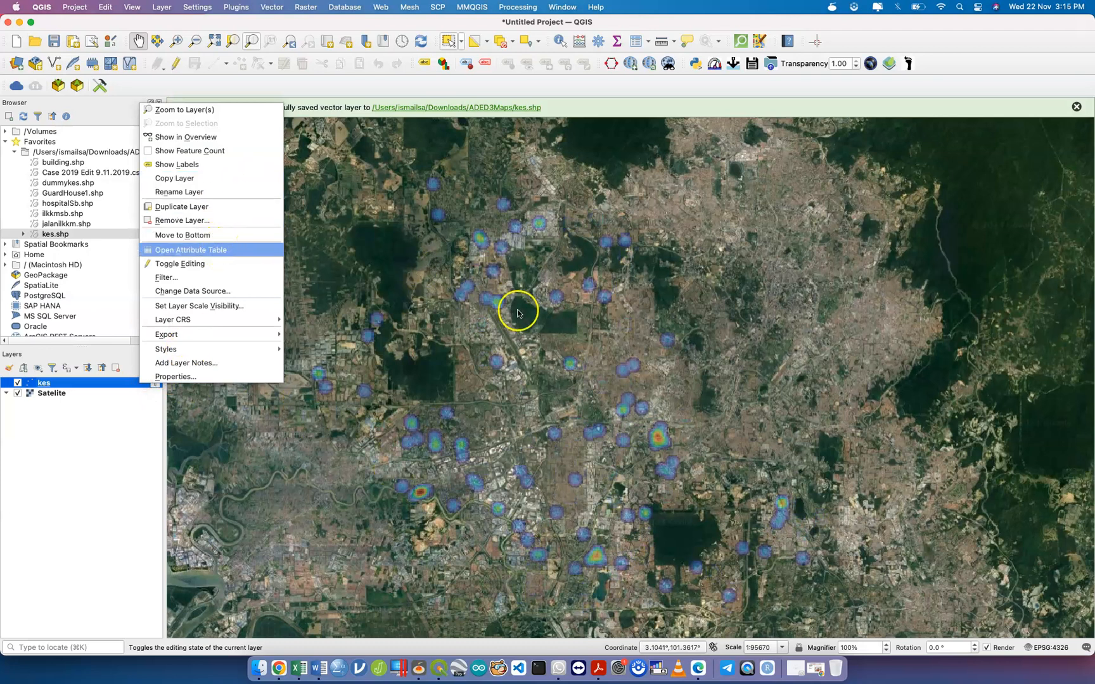
pyautogui.press('Return')
pyautogui.scroll(-15, 531, 320)
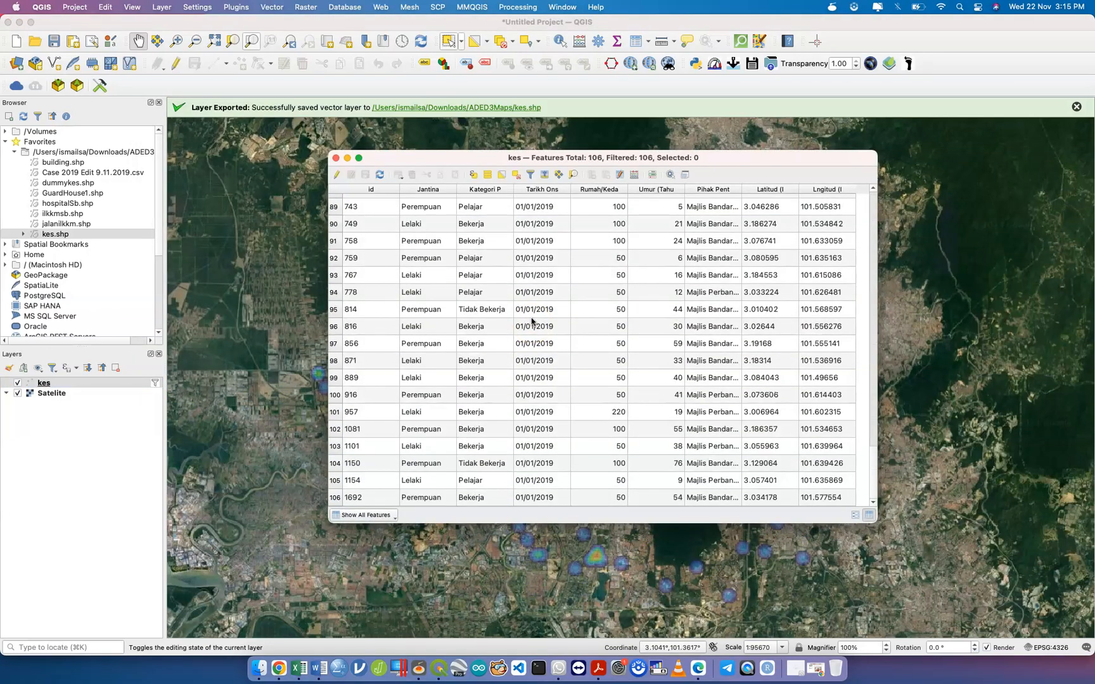
pyautogui.click(335, 158)
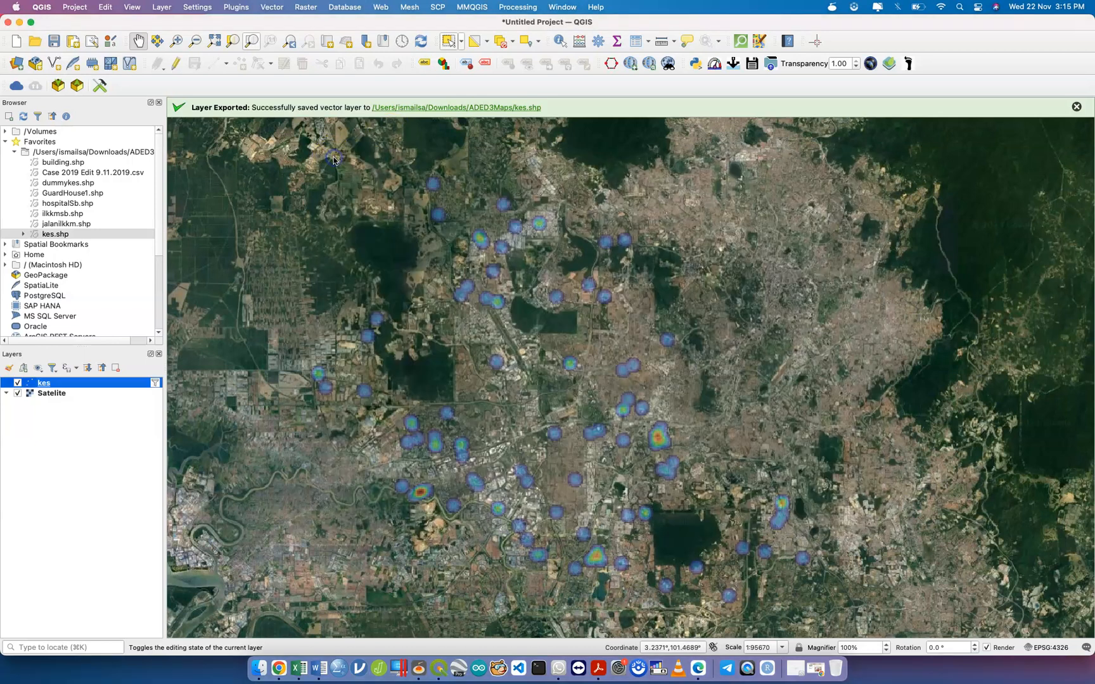
pyautogui.click(155, 383)
# Change the kes filter date to '25/12/2019' and apply it.
pyautogui.click(340, 446)
pyautogui.press('BackSpace')
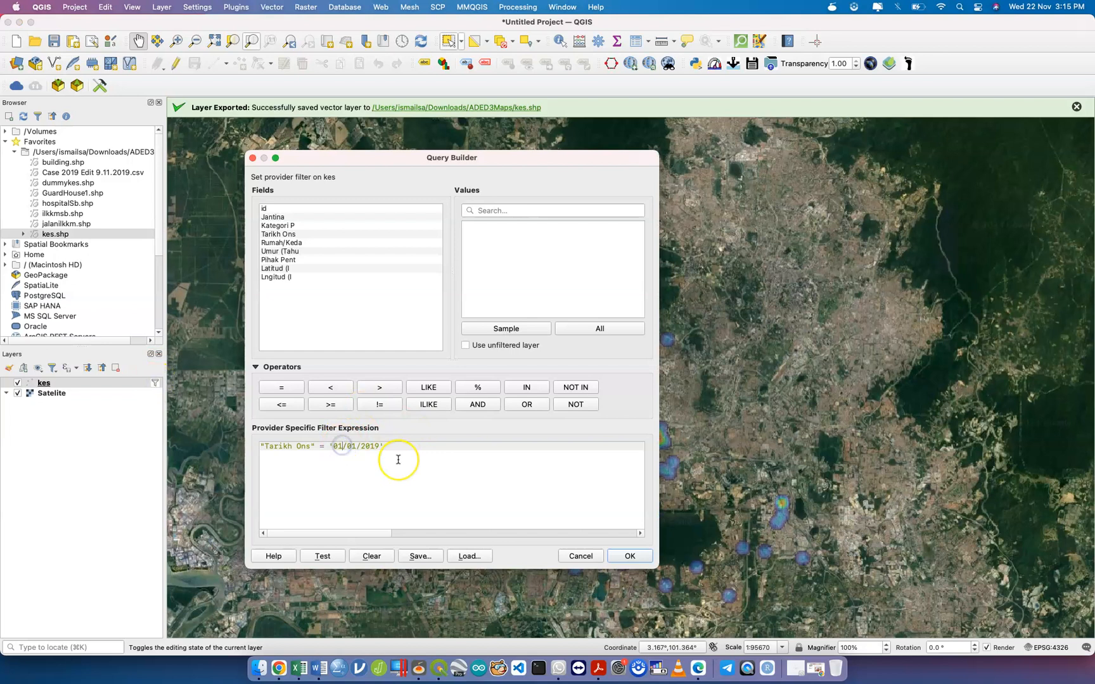
pyautogui.press('BackSpace')
pyautogui.write('25')
pyautogui.press('BackSpace')
pyautogui.press('BackSpace')
pyautogui.write('12')
pyautogui.click(630, 557)
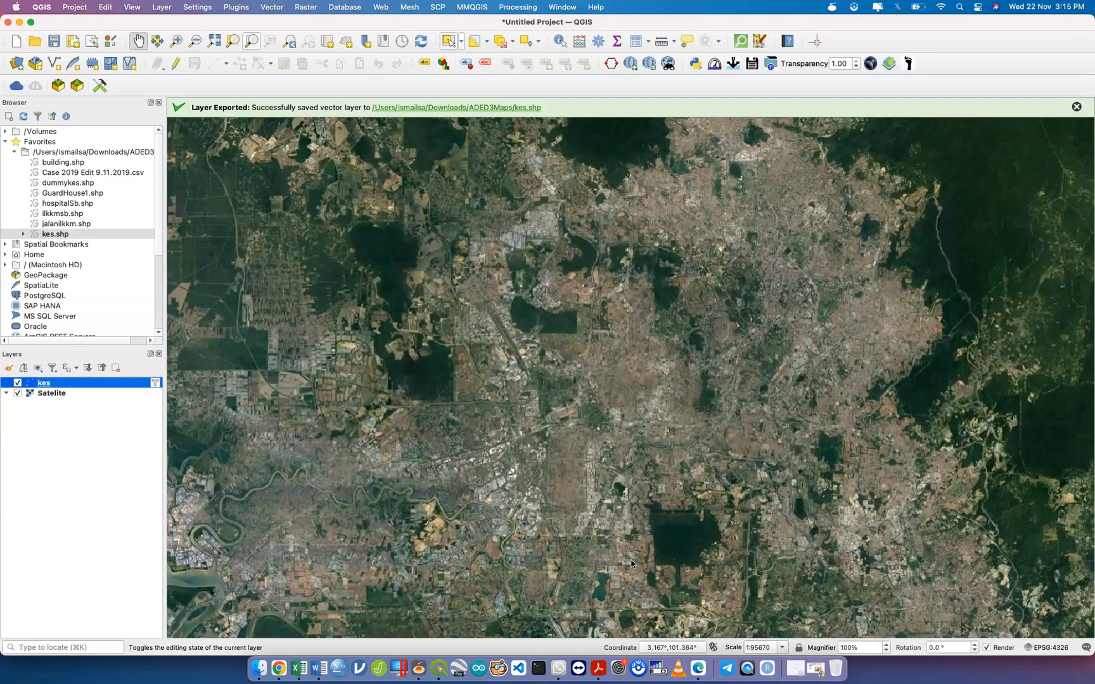
# Correct the filter year so the kes filter date is '25/12/2018'.
pyautogui.click(155, 383)
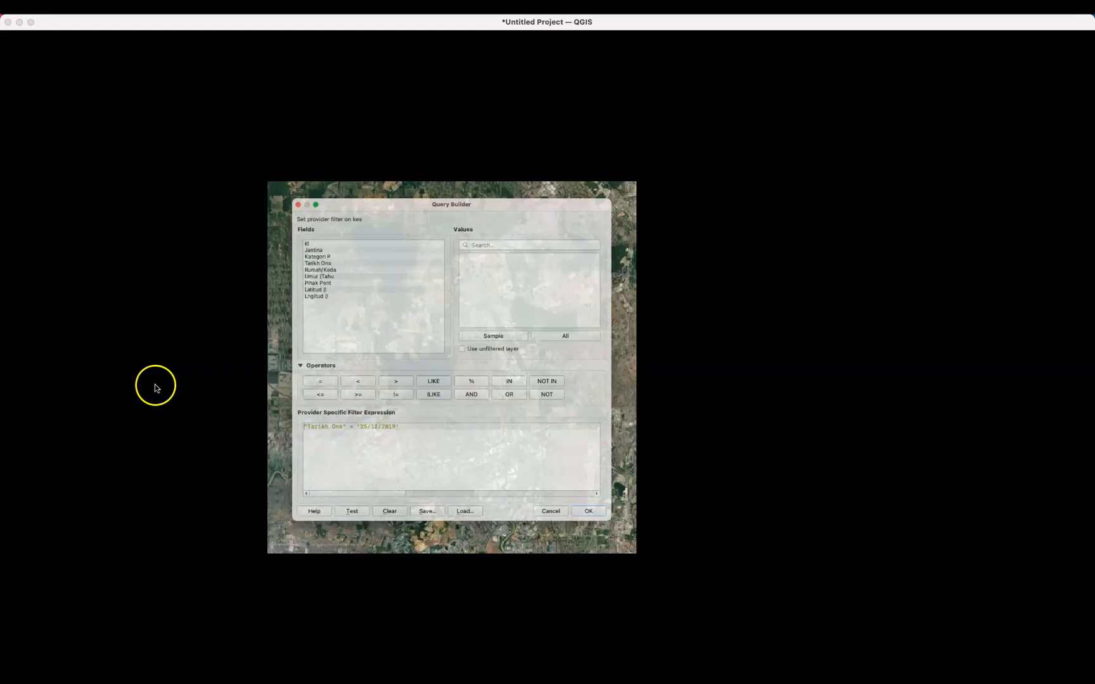
pyautogui.click(355, 449)
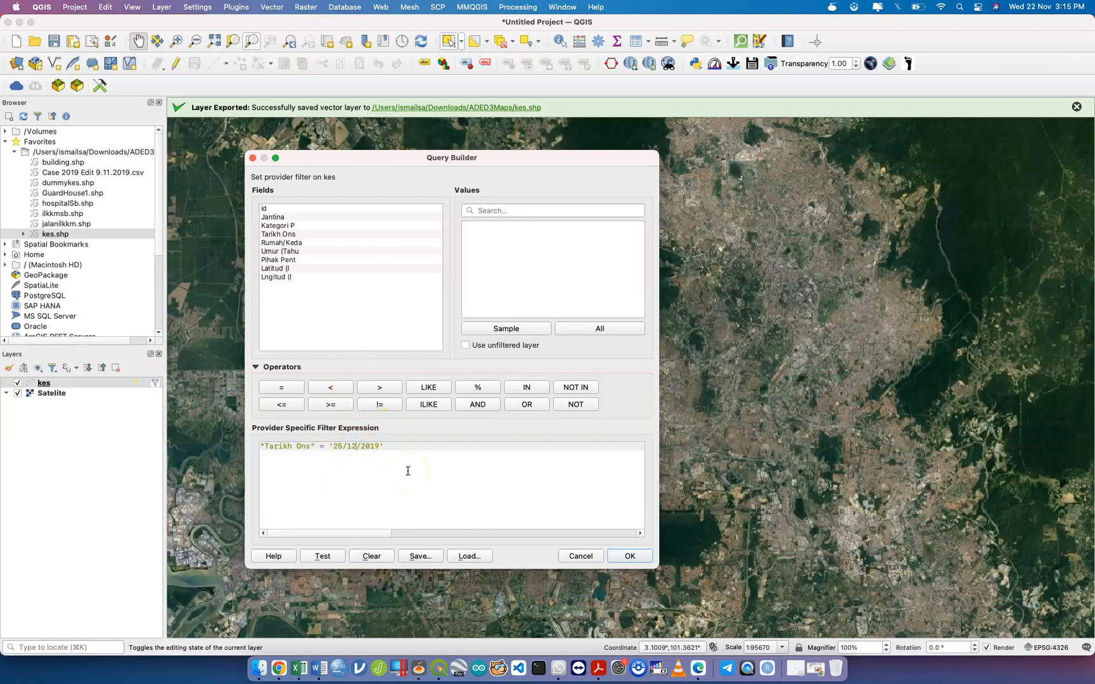
pyautogui.press('Delete')
pyautogui.write('8')
pyautogui.click(635, 559)
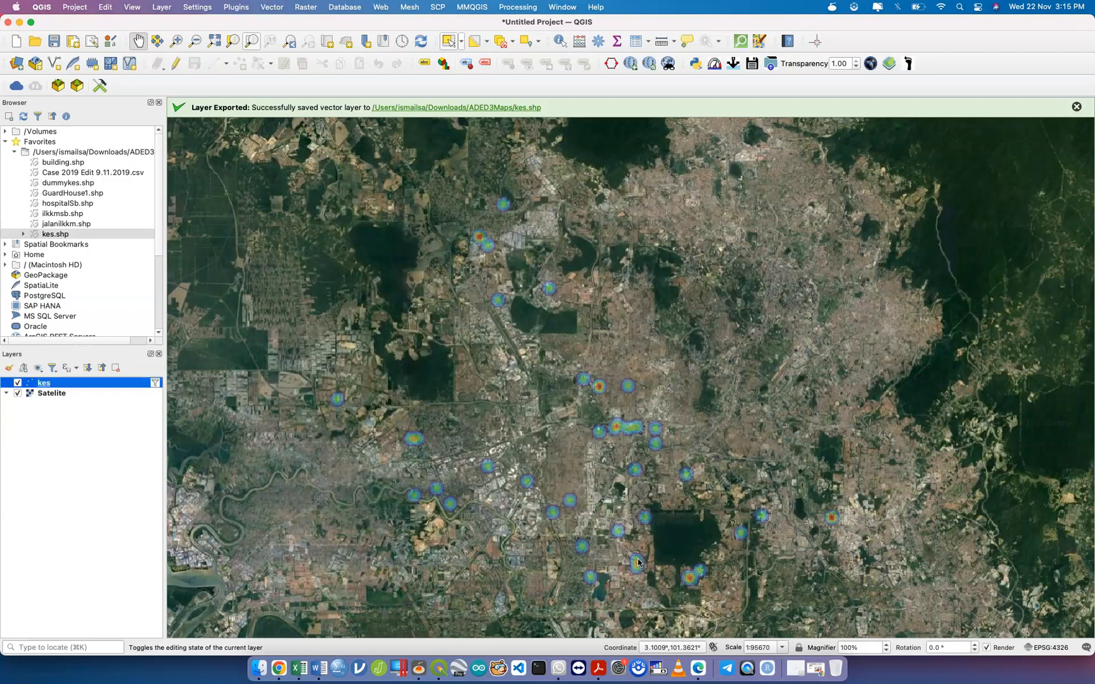
# Check the 42 cases for 25/12/2018 in the kes attribute table.
pyautogui.rightClick(137, 384)
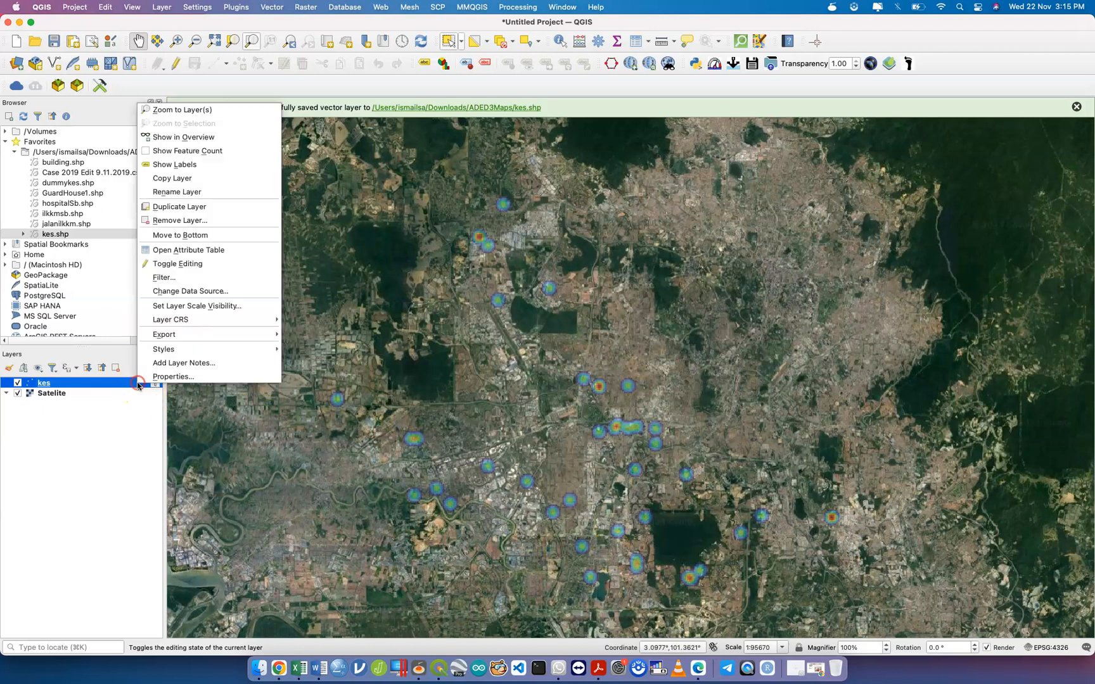
pyautogui.click(197, 251)
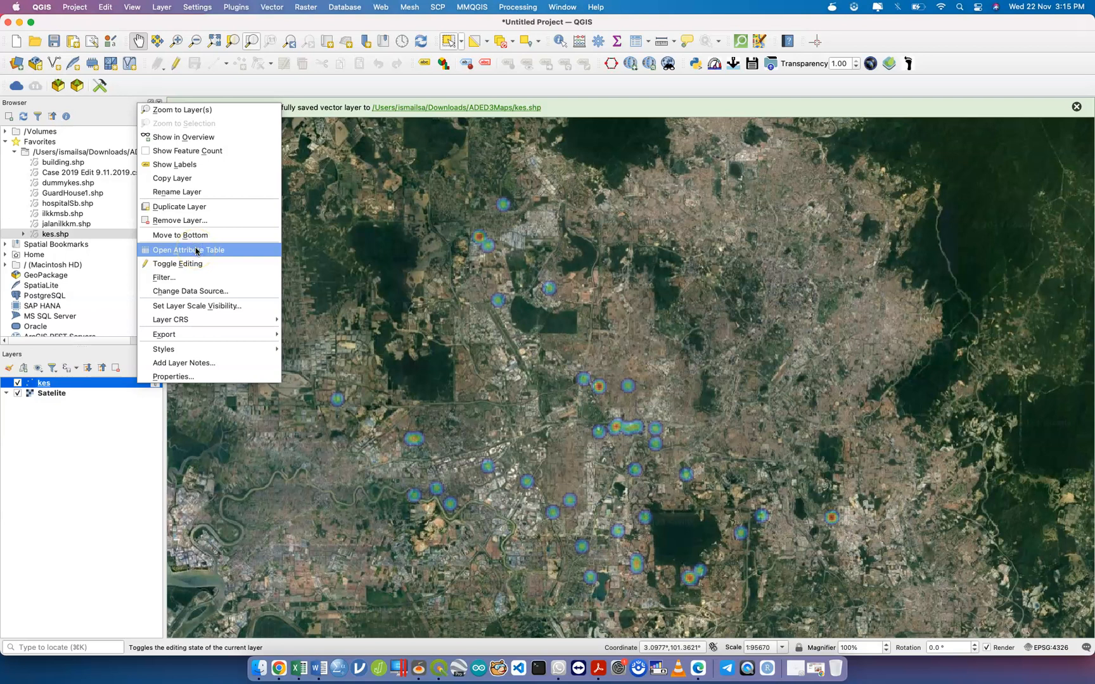
pyautogui.scroll(-10, 415, 337)
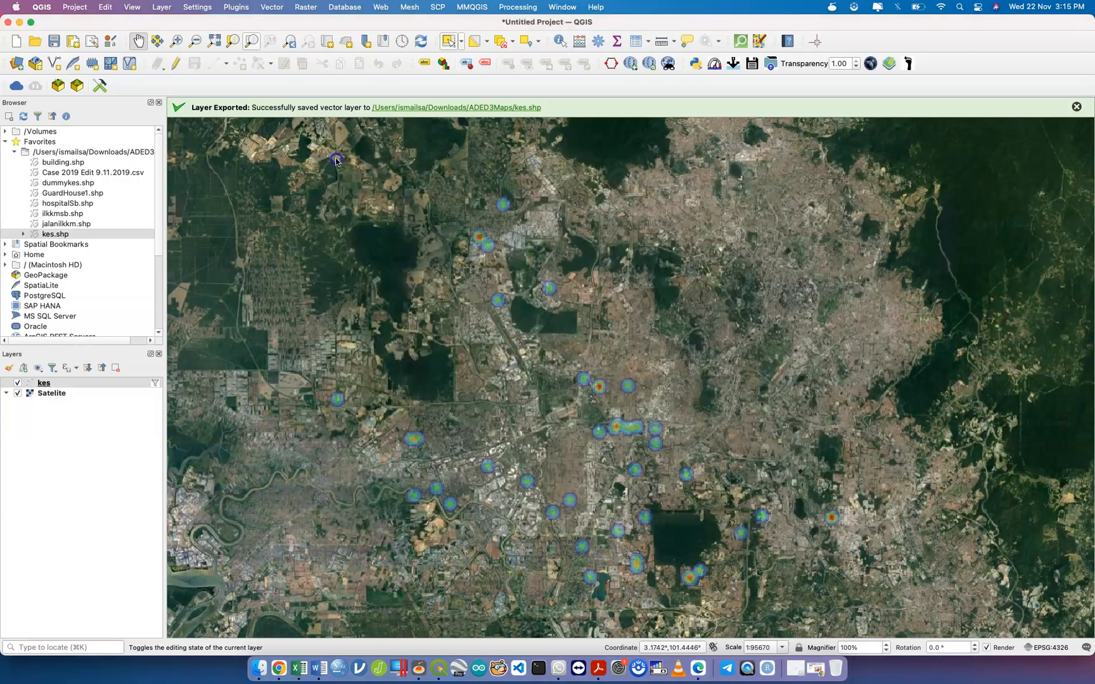
pyautogui.click(336, 158)
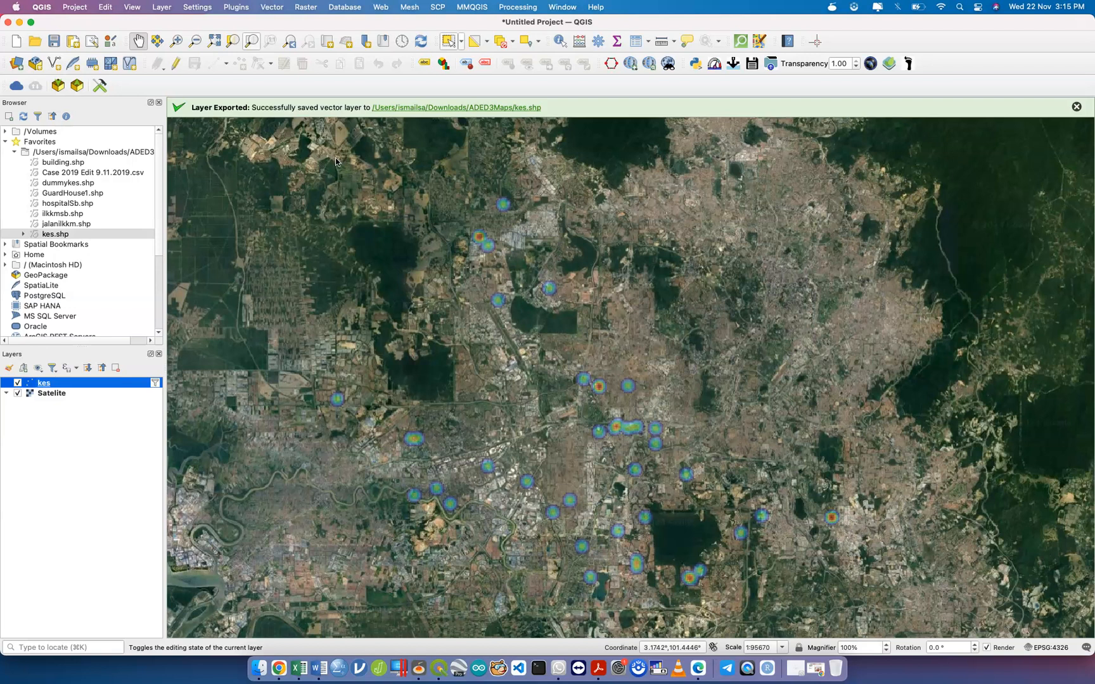
# Delete the kes filter expression so every case shows, and confirm it is empty.
pyautogui.click(155, 383)
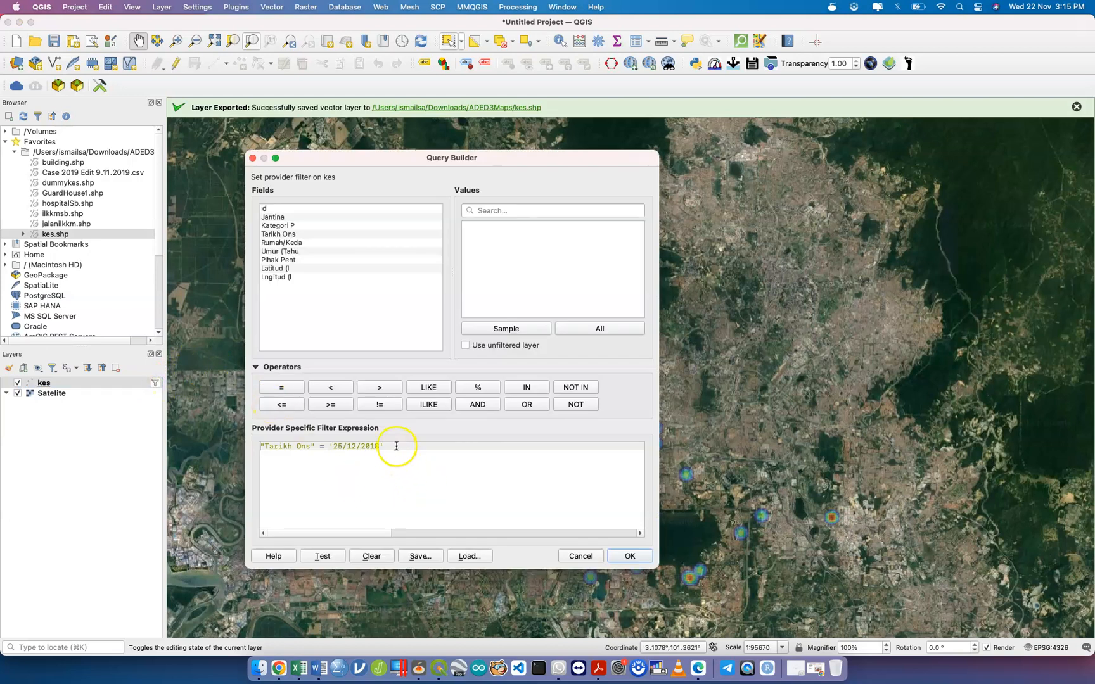
pyautogui.tripleClick(397, 446)
pyautogui.press('BackSpace')
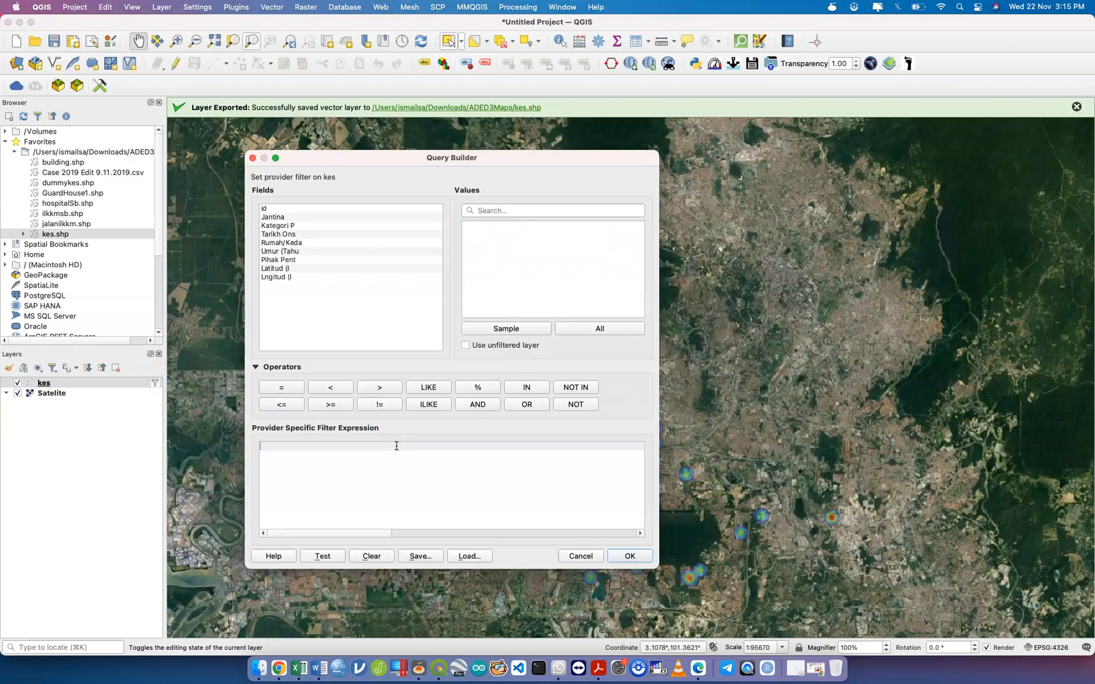
pyautogui.click(629, 555)
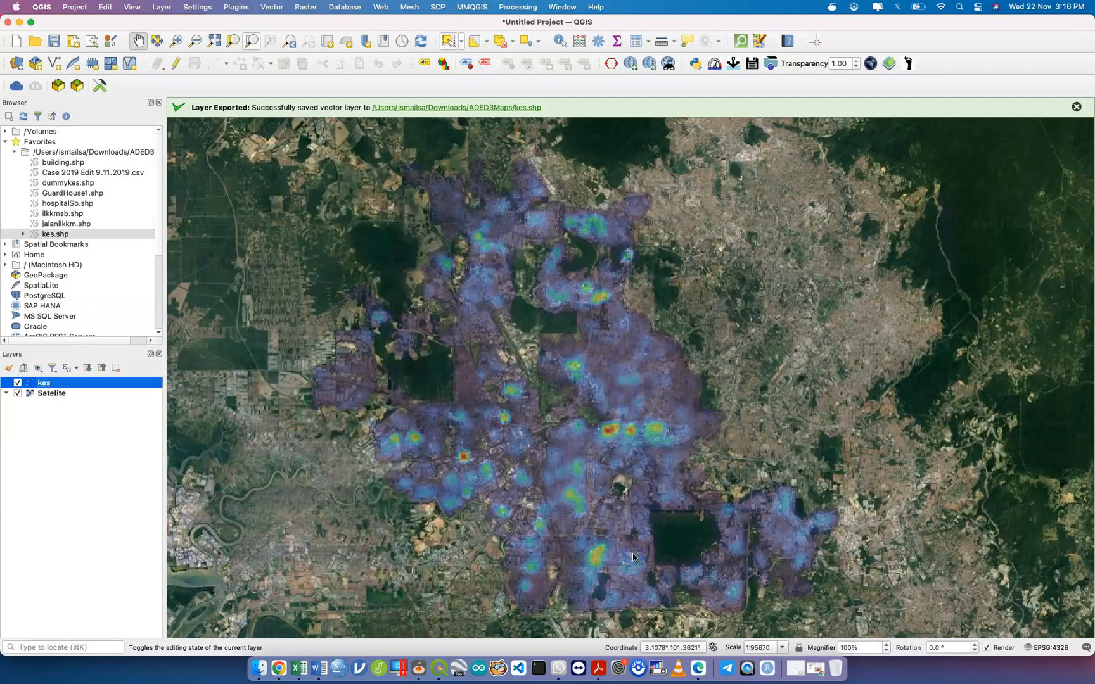
pyautogui.rightClick(140, 383)
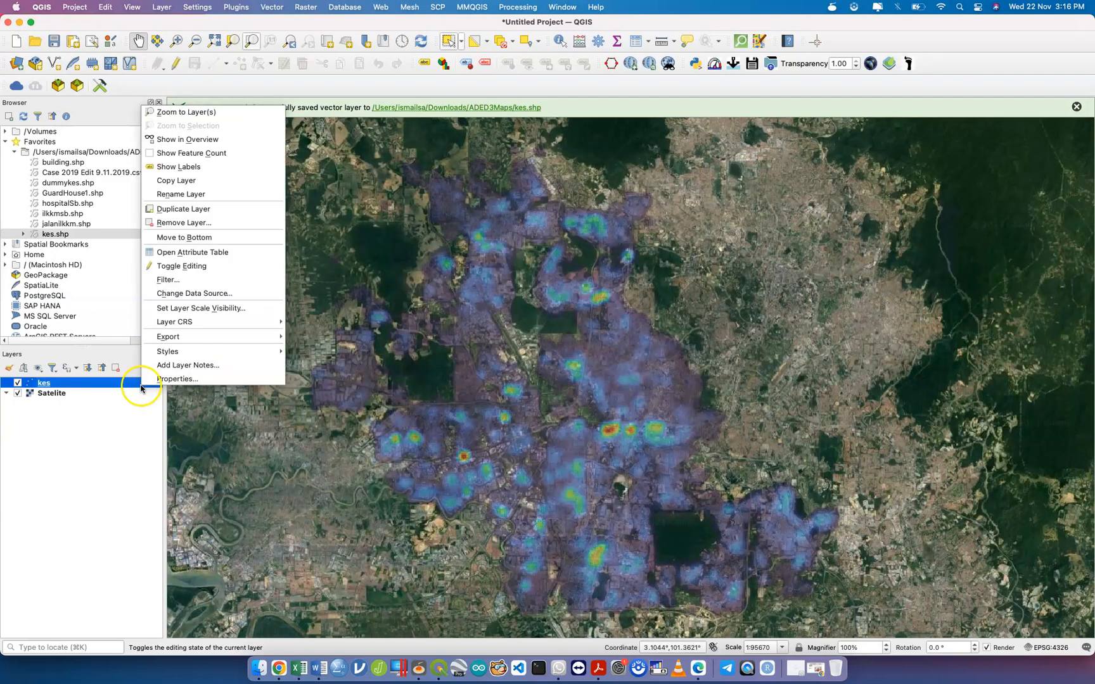
pyautogui.click(204, 282)
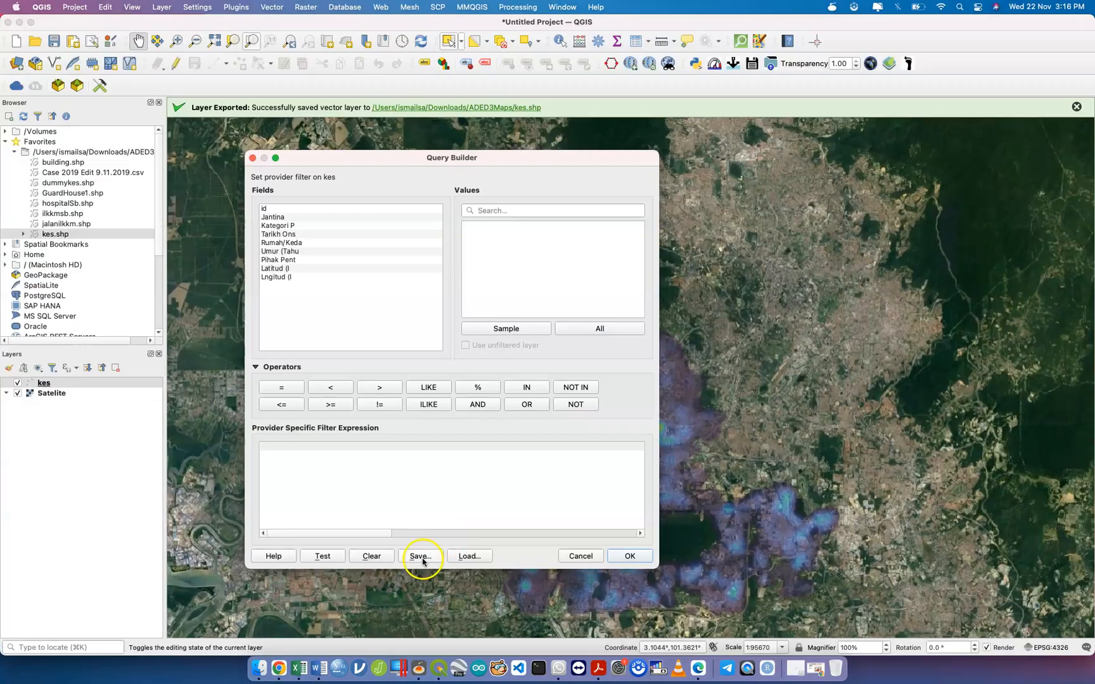
pyautogui.click(577, 557)
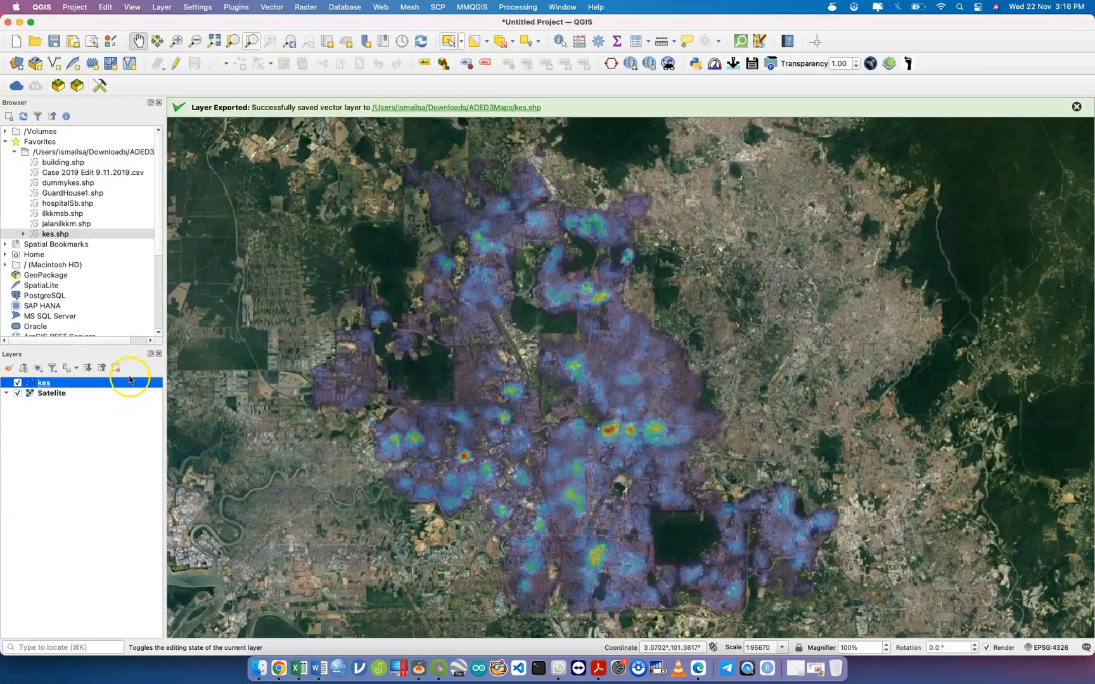
# Open the full, unfiltered kes attribute table.
pyautogui.rightClick(130, 382)
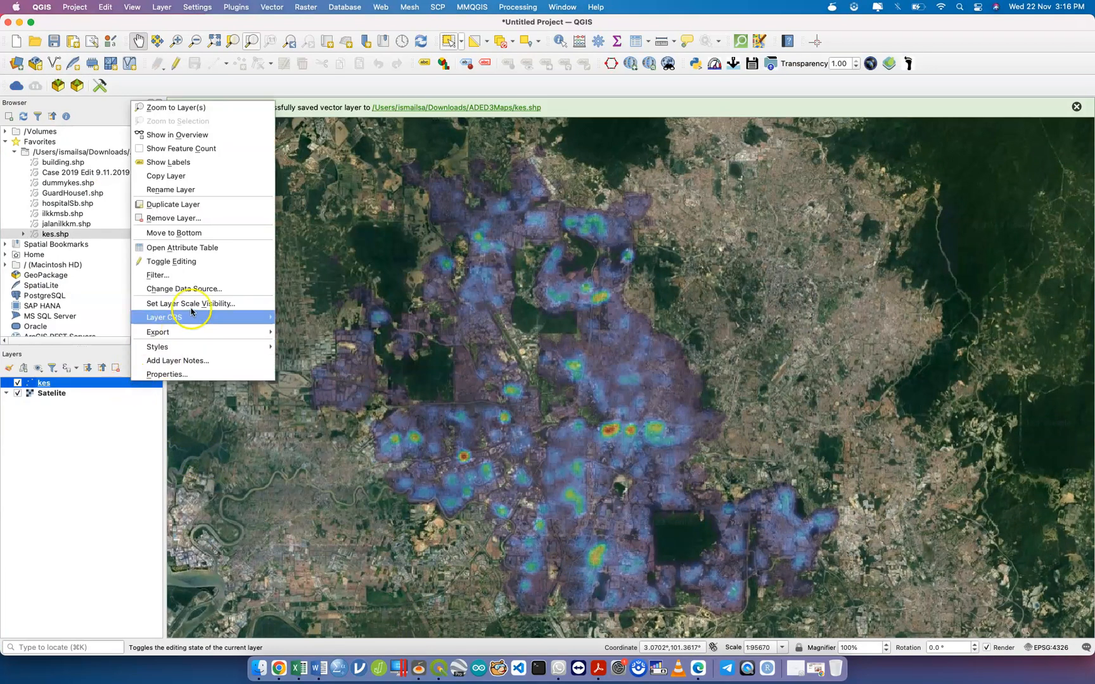
pyautogui.click(222, 247)
pyautogui.click(596, 241)
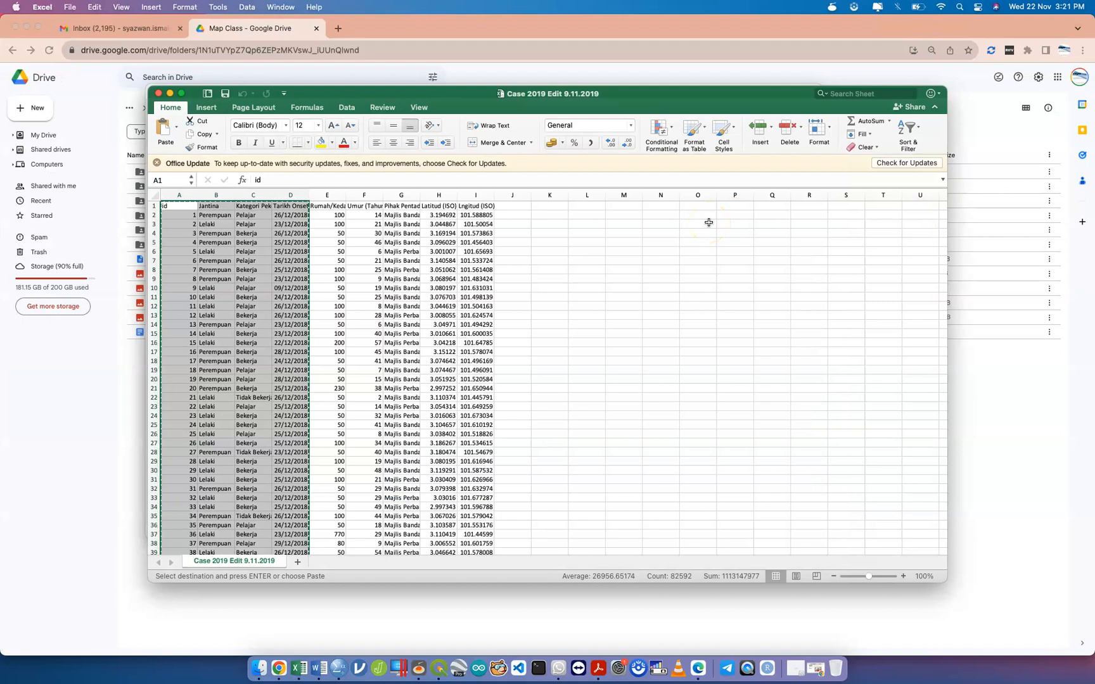
# Copy Excel columns A–D (id through Tarikh Onset) and switch to the SPSS Data Editor.
pyautogui.hotkey('ctrl', 'Up')
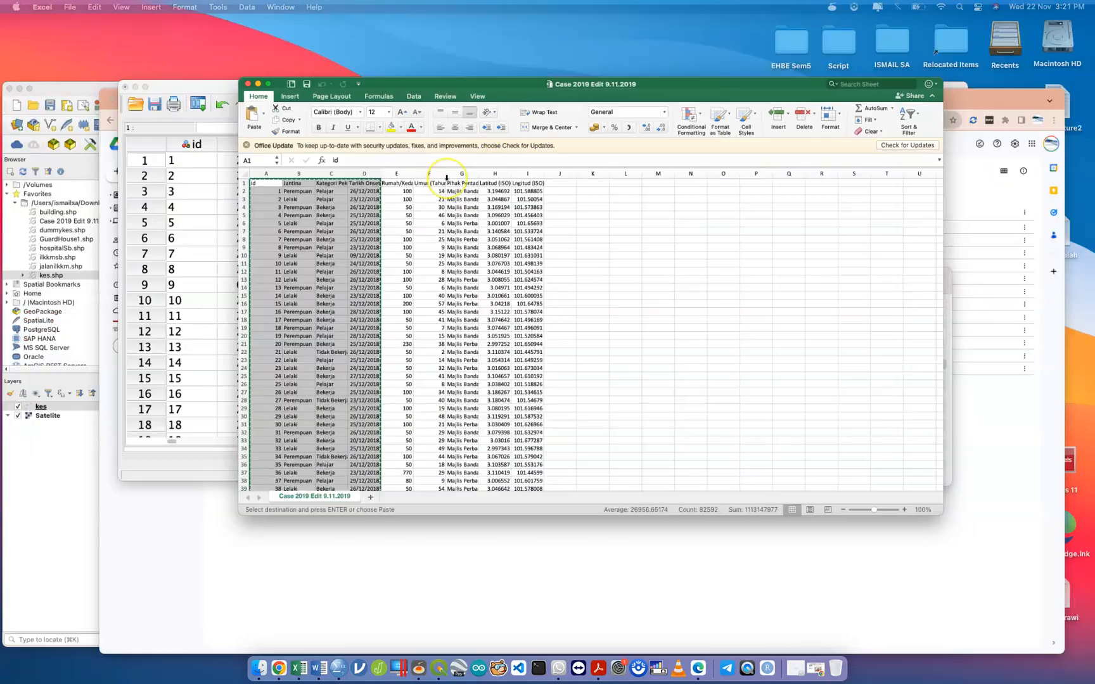
pyautogui.click(220, 161)
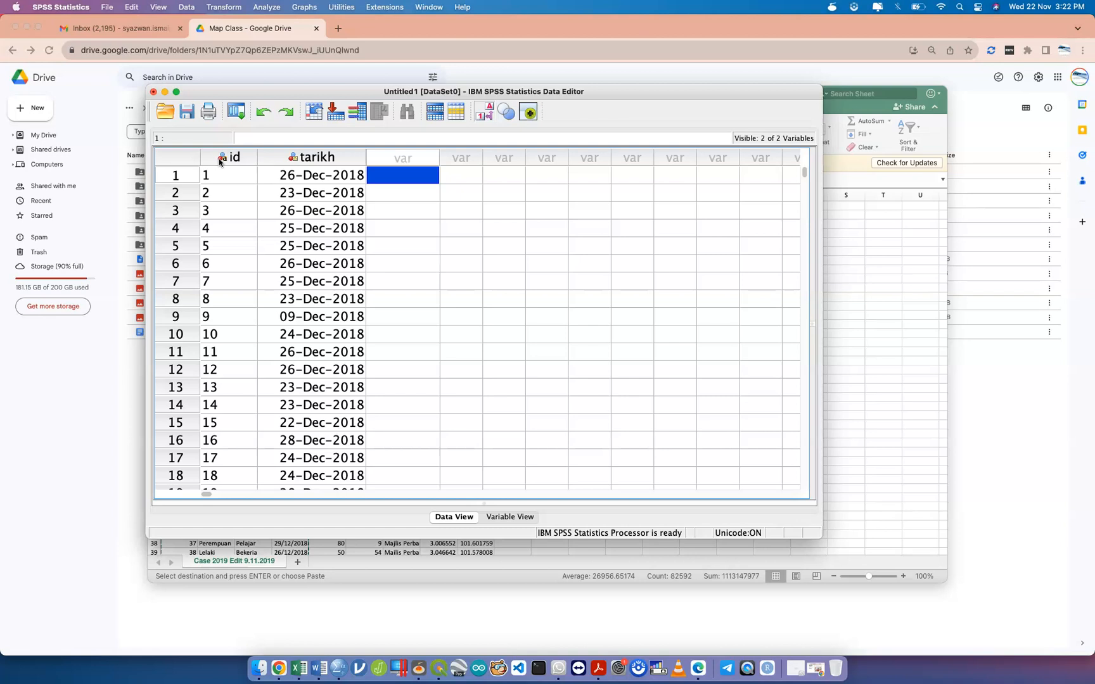
pyautogui.click(917, 243)
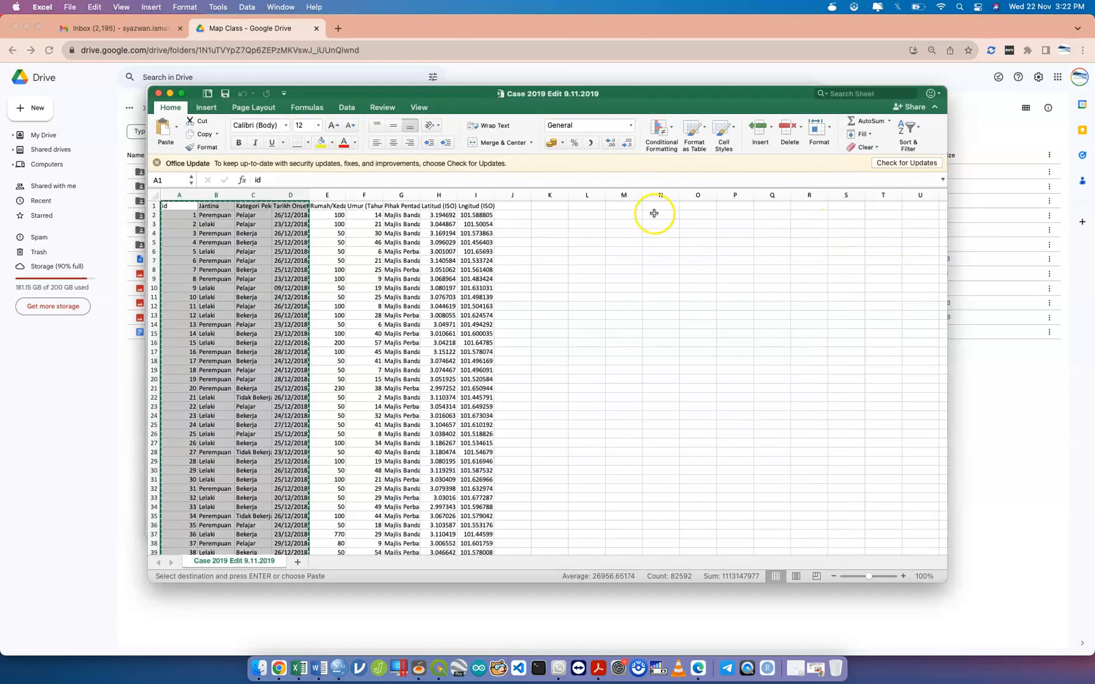
pyautogui.click(518, 215)
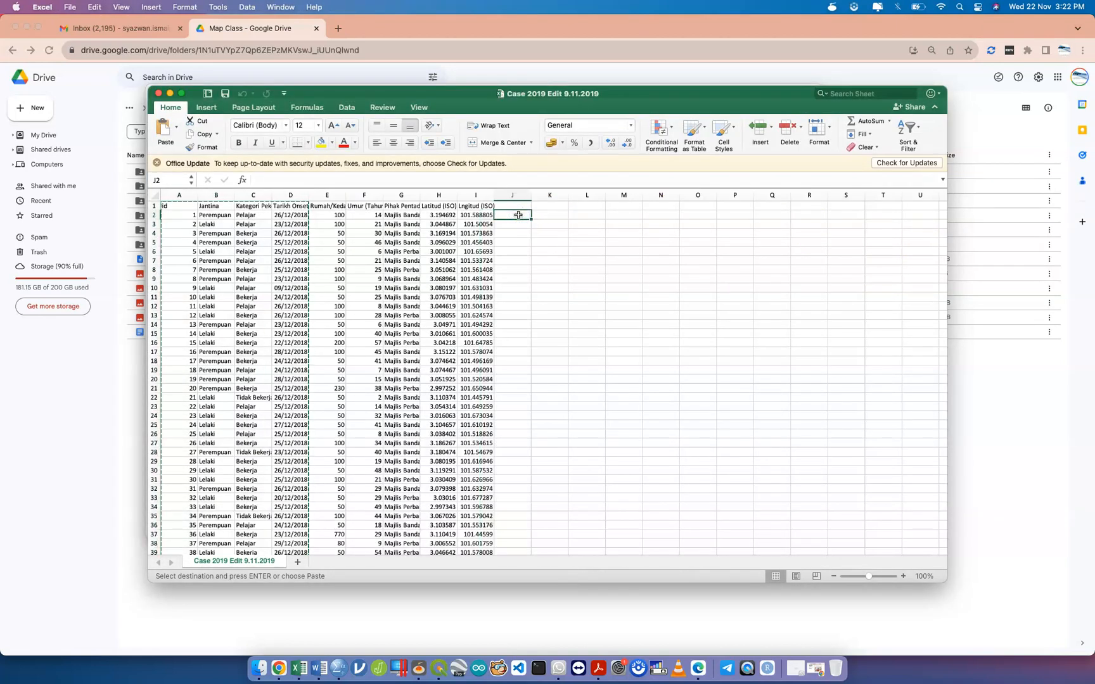
pyautogui.click(510, 216)
pyautogui.click(510, 216)
pyautogui.hotkey('ctrl', 'Up')
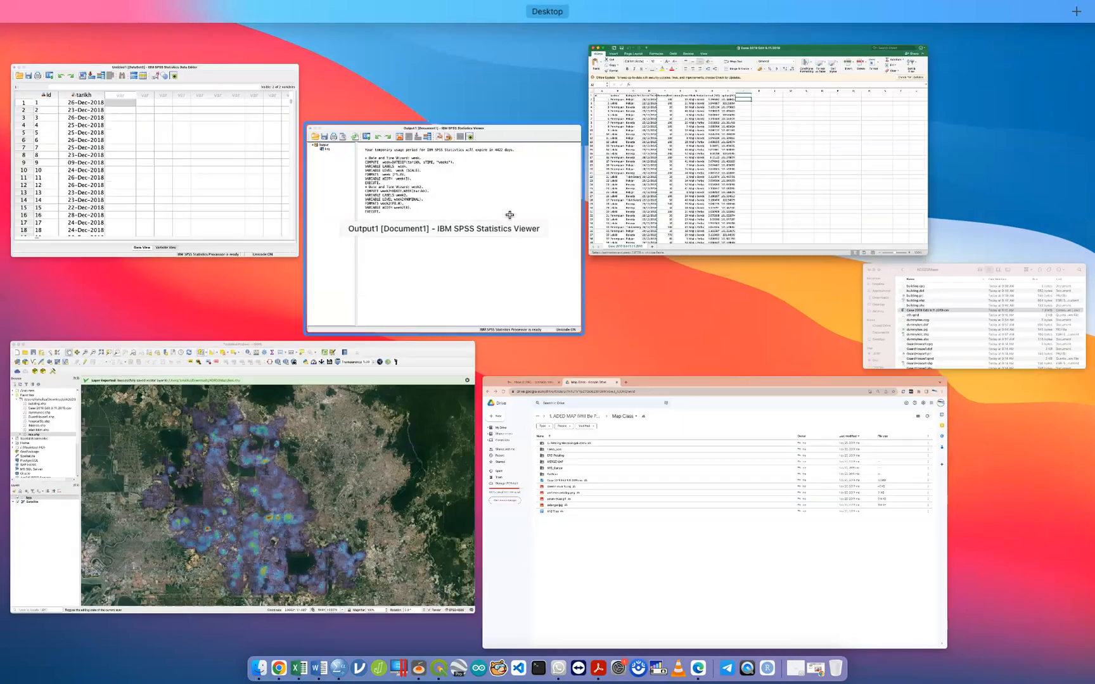
pyautogui.click(289, 201)
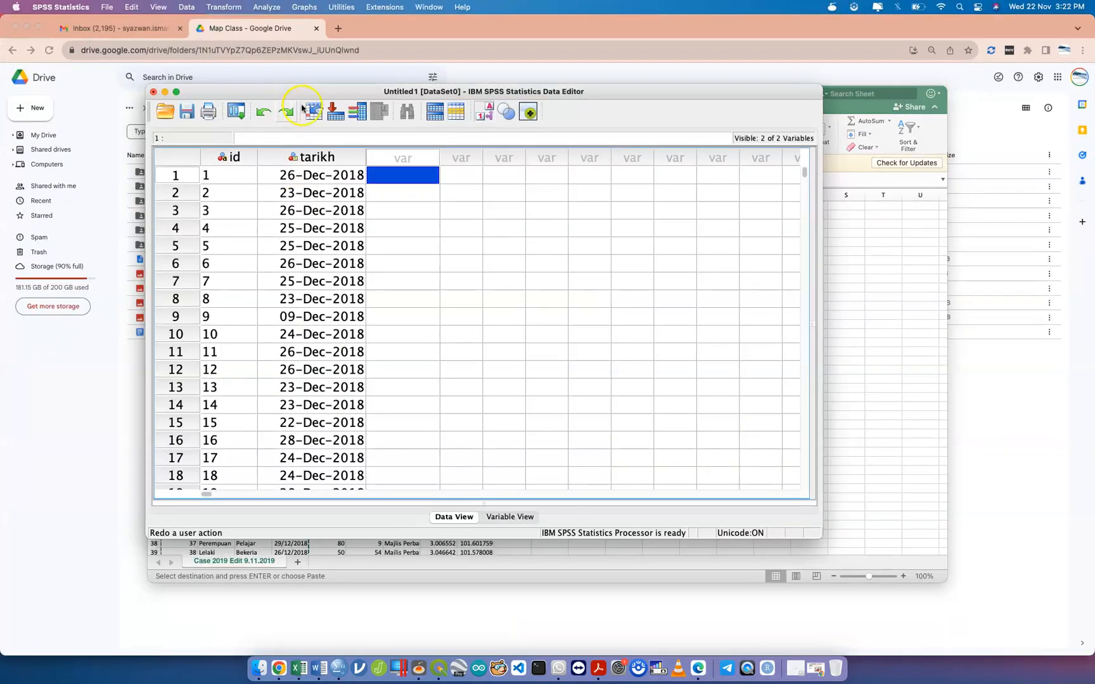
# Maximise the SPSS data editor and clear the id and tarikh columns.
pyautogui.doubleClick(320, 93)
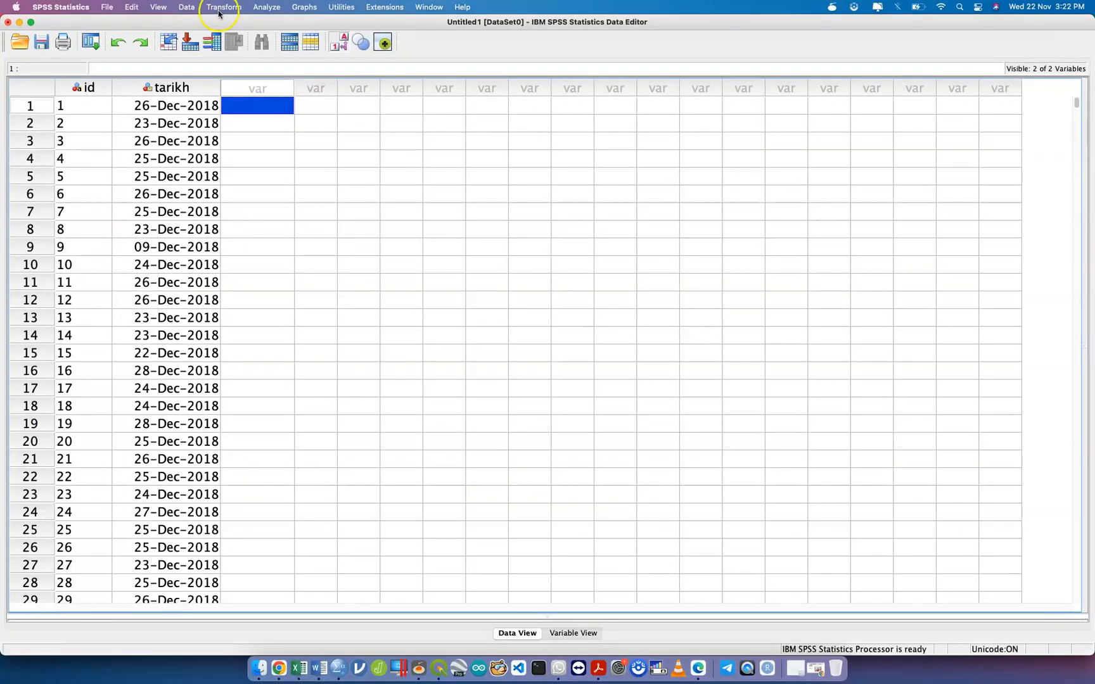
pyautogui.click(87, 109)
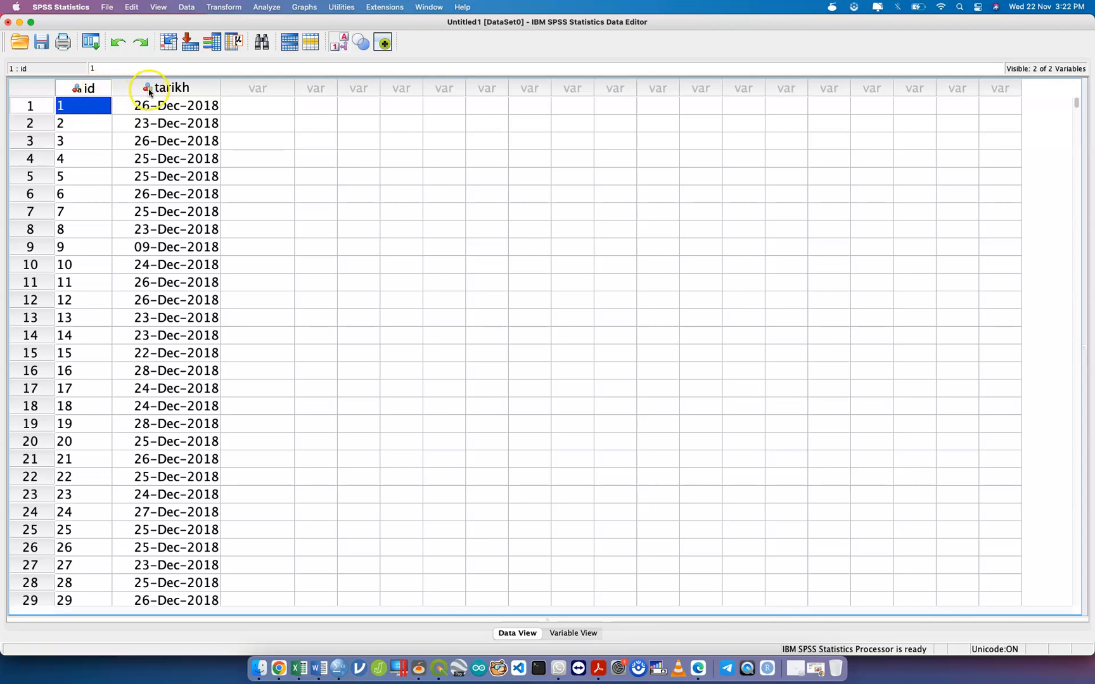
pyautogui.hotkey('ctrl', 'Up')
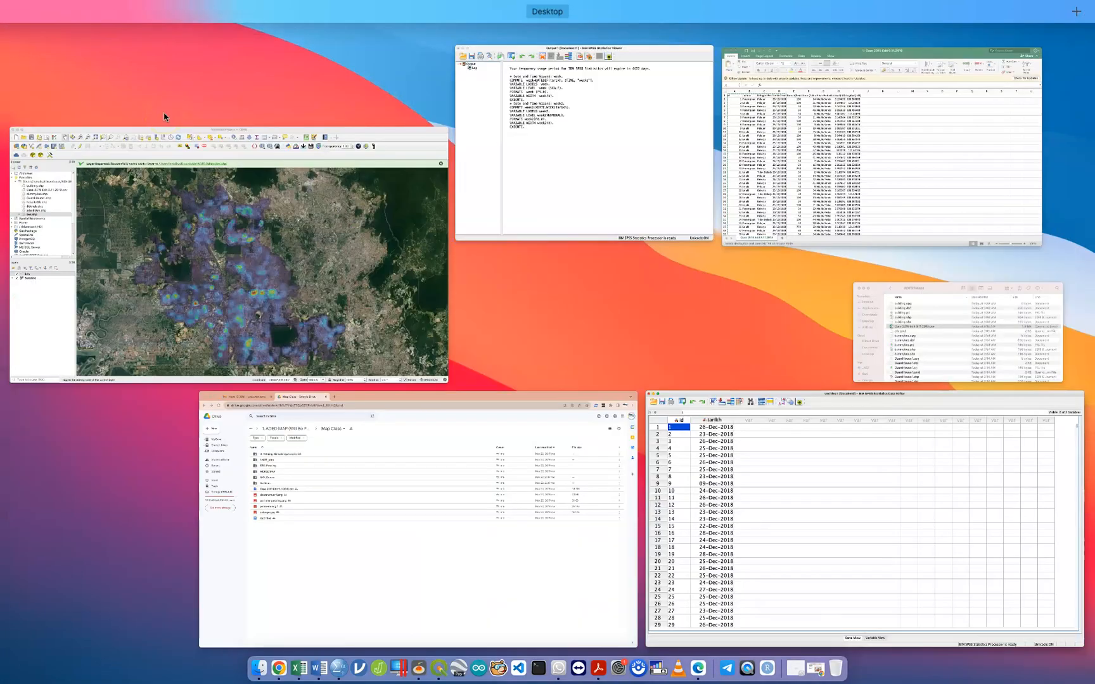
pyautogui.hotkey('ctrl', 'Up')
pyautogui.click(83, 88)
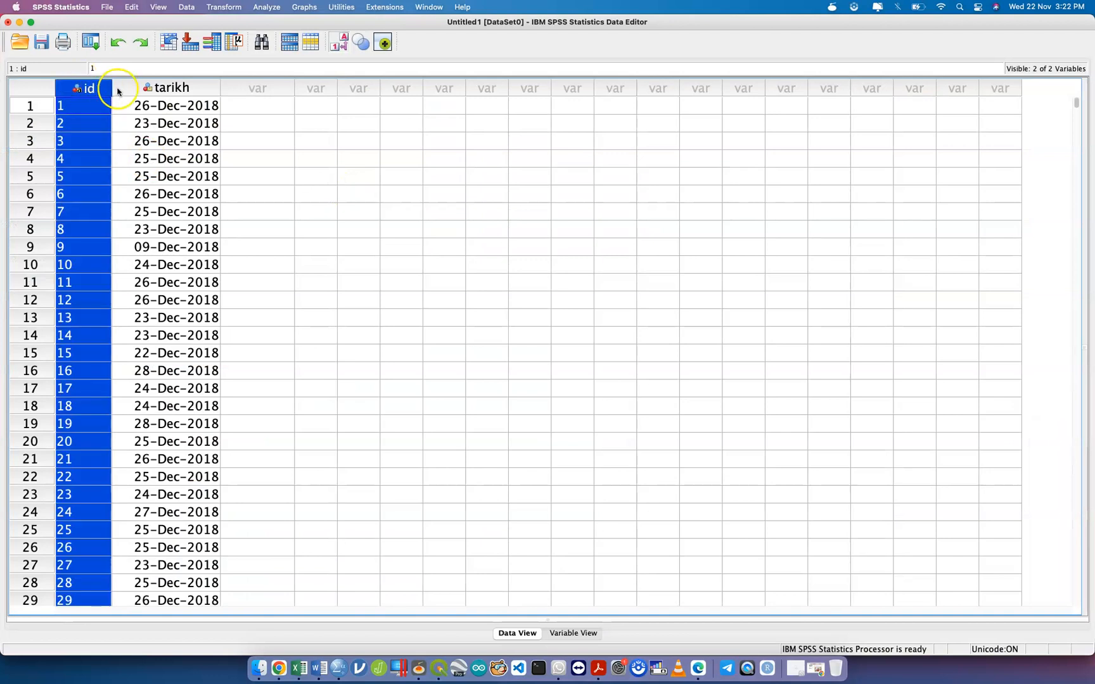
pyautogui.click(131, 88)
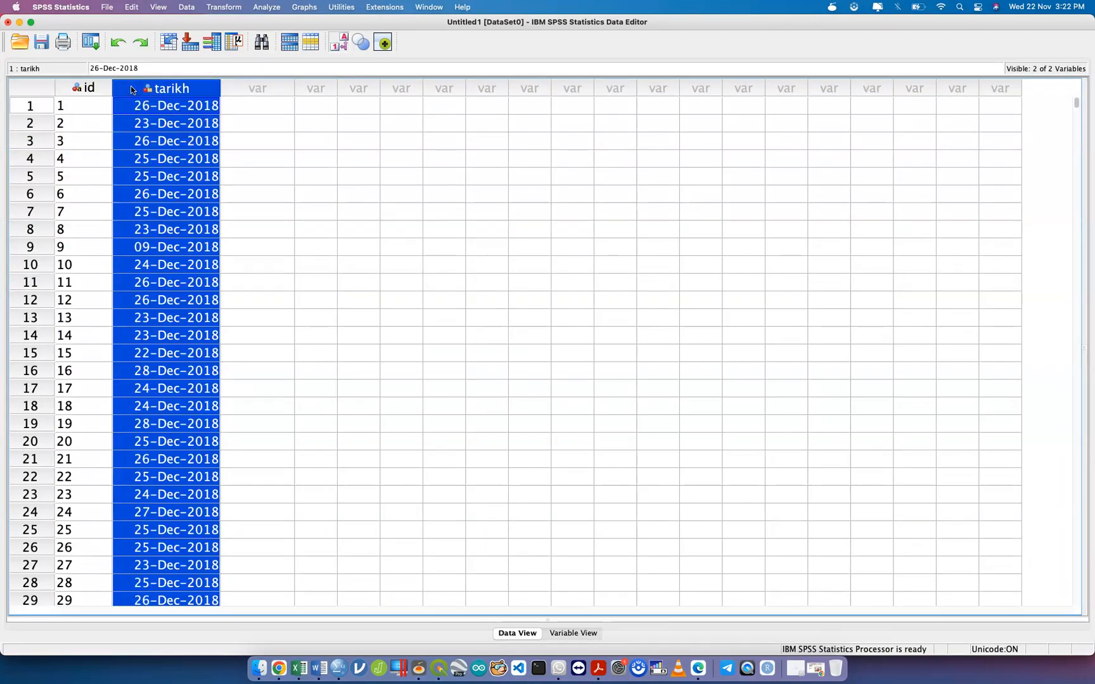
pyautogui.click(88, 89)
pyautogui.keyDown('shift'); pyautogui.click(134, 88); pyautogui.keyUp('shift')
pyautogui.rightClick(135, 87)
pyautogui.click(181, 149)
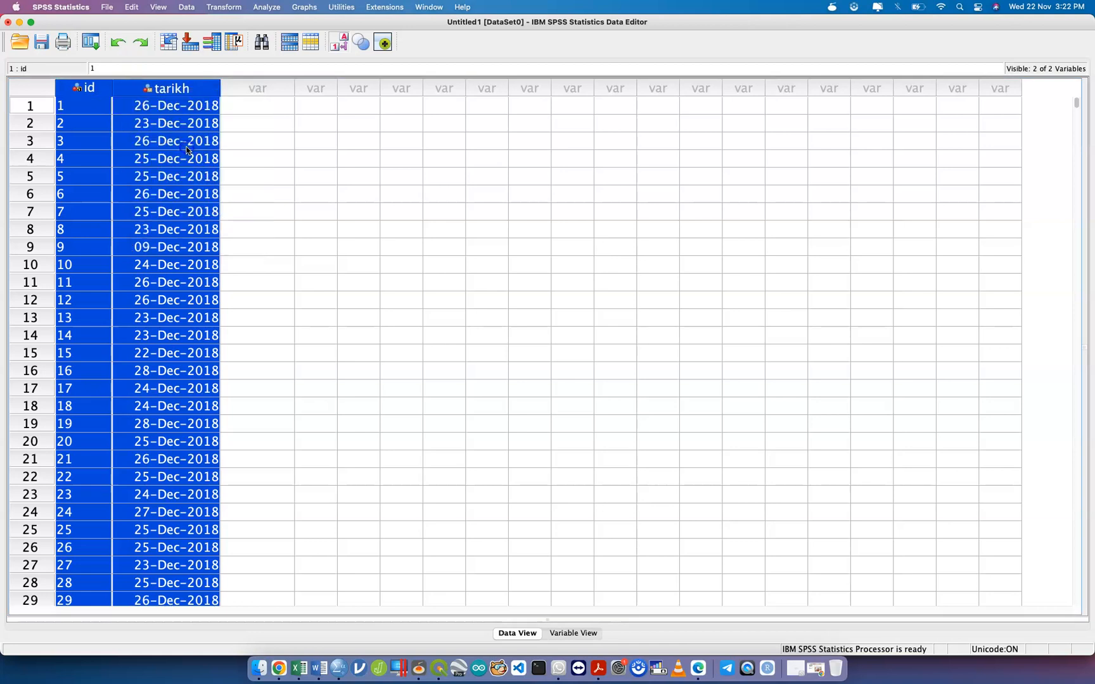
# Return to the Excel workbook and start the selection at the id header in A1.
pyautogui.hotkey('ctrl', 'Up')
pyautogui.click(868, 152)
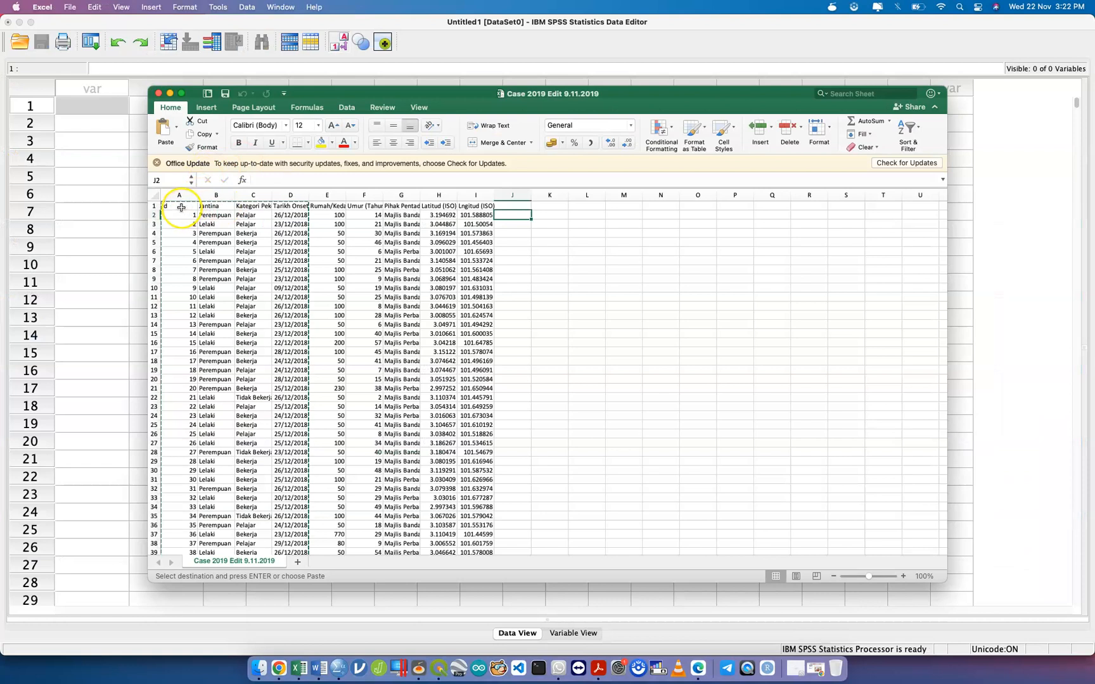
pyautogui.click(169, 205)
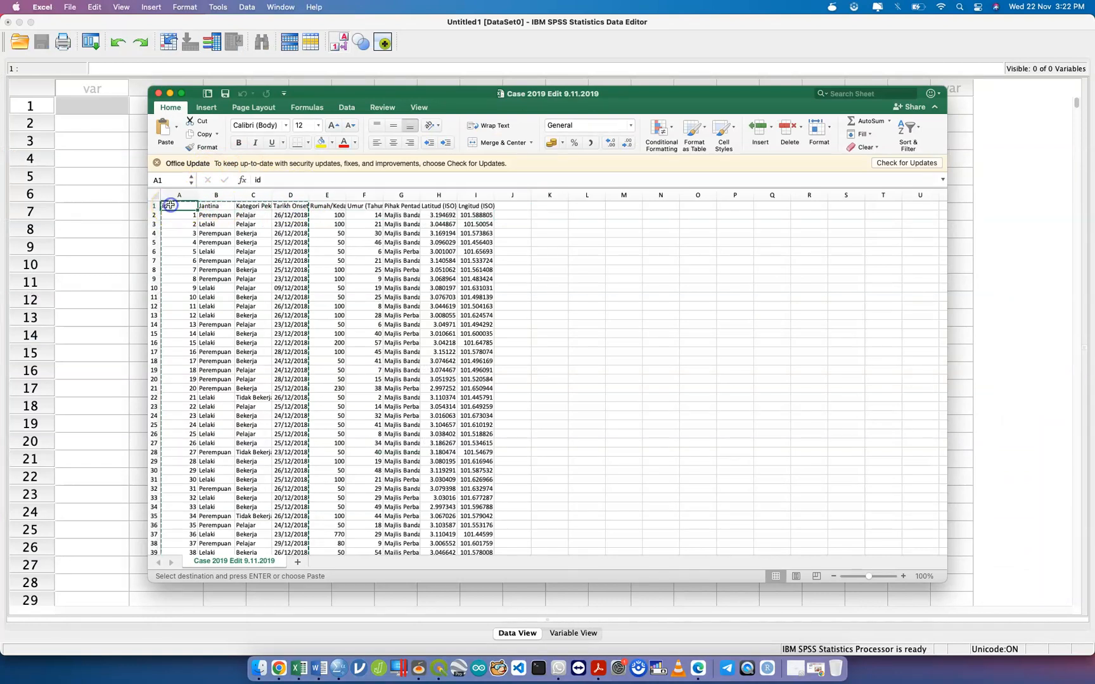
# Copy Excel cells A1:D1 down to the last case.
pyautogui.keyDown('shift'); pyautogui.click(283, 206); pyautogui.keyUp('shift')
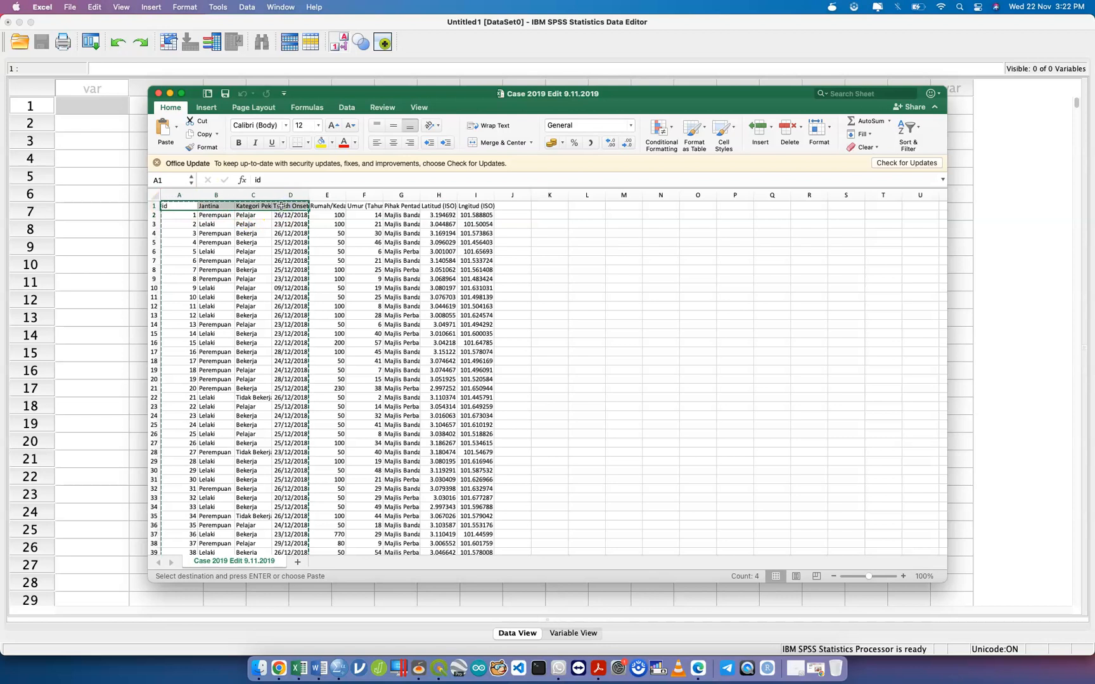
pyautogui.press('super+shift+Down')
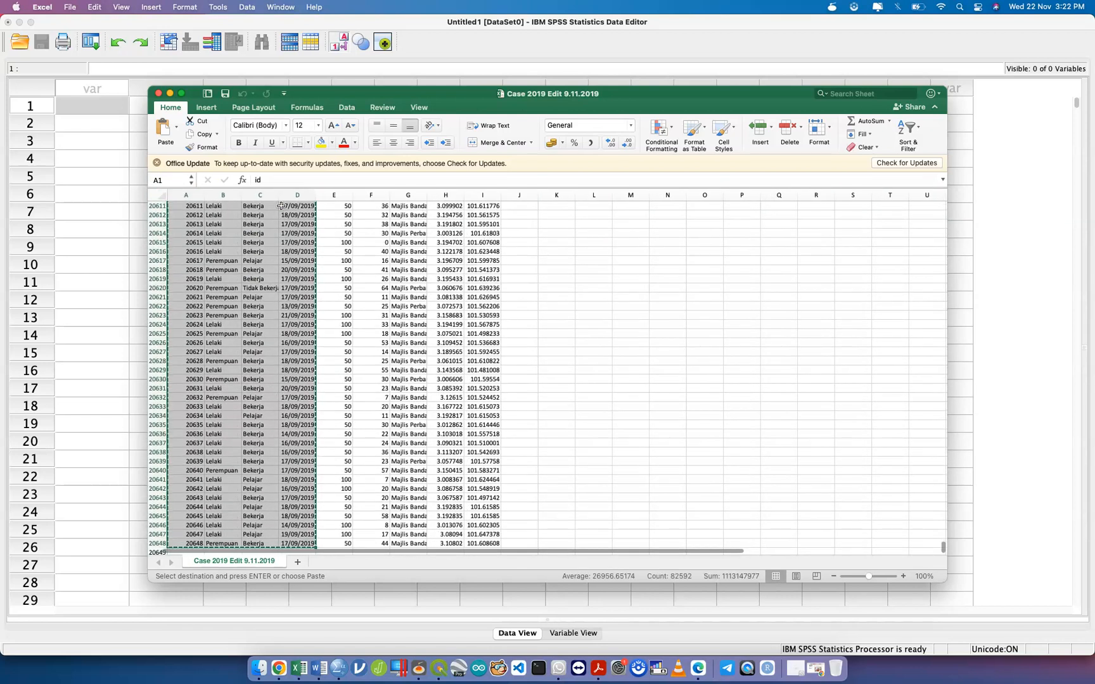
pyautogui.press('super+c')
# Paste the copied case columns into the first cell of the SPSS data sheet.
pyautogui.hotkey('ctrl', 'Up')
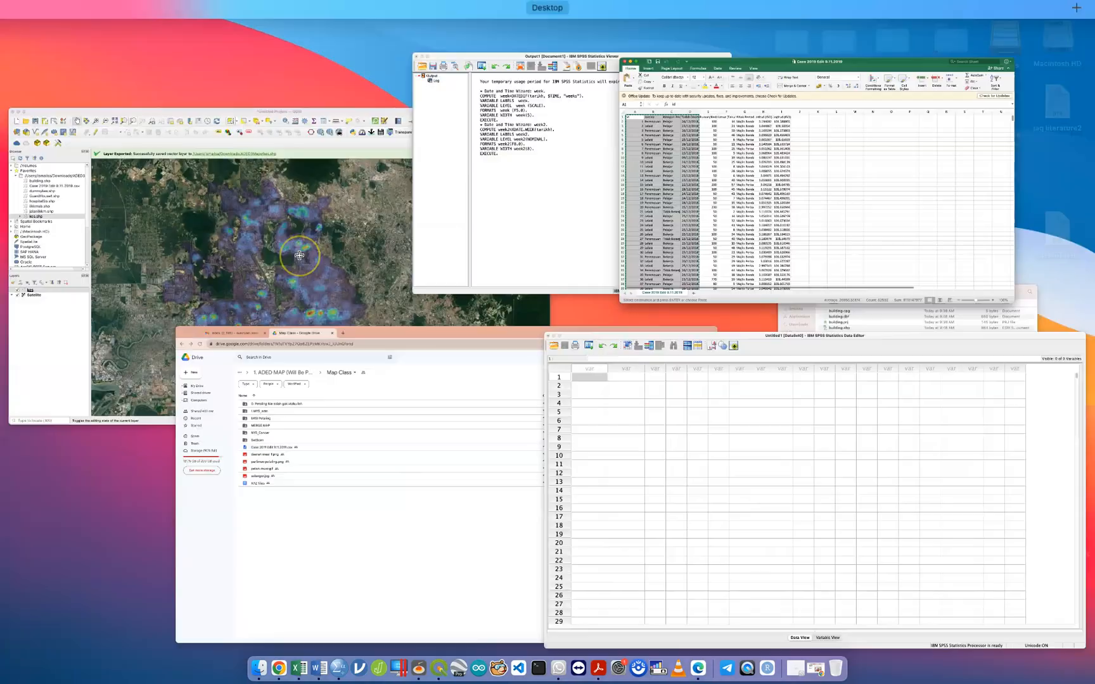
pyautogui.click(666, 474)
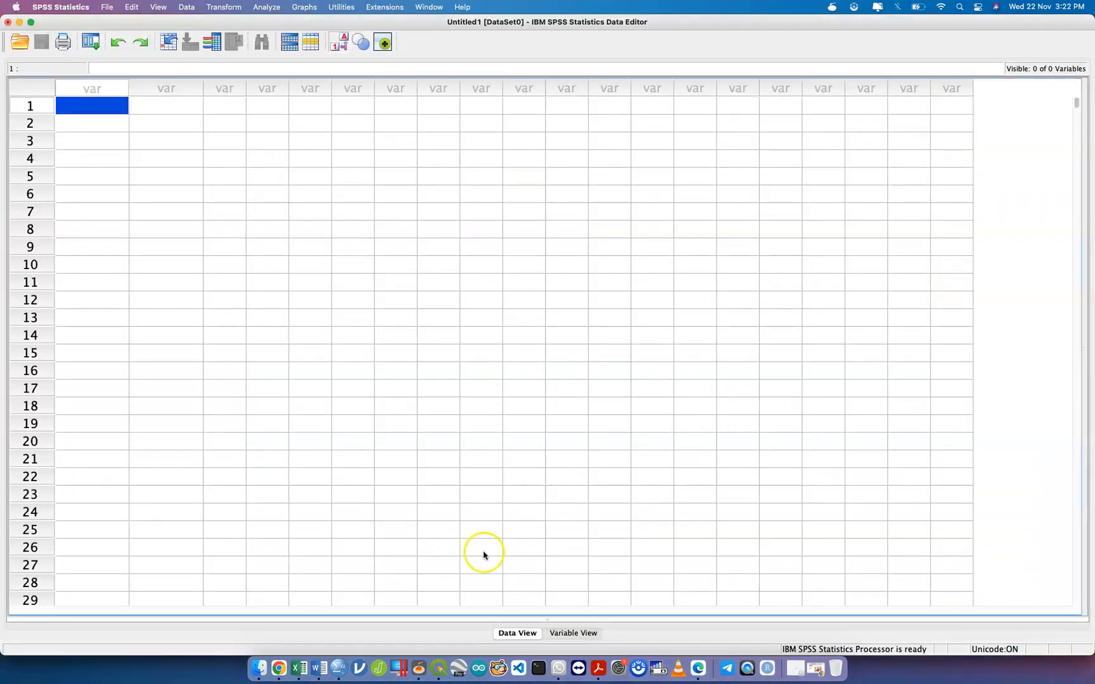
pyautogui.click(526, 636)
pyautogui.rightClick(102, 105)
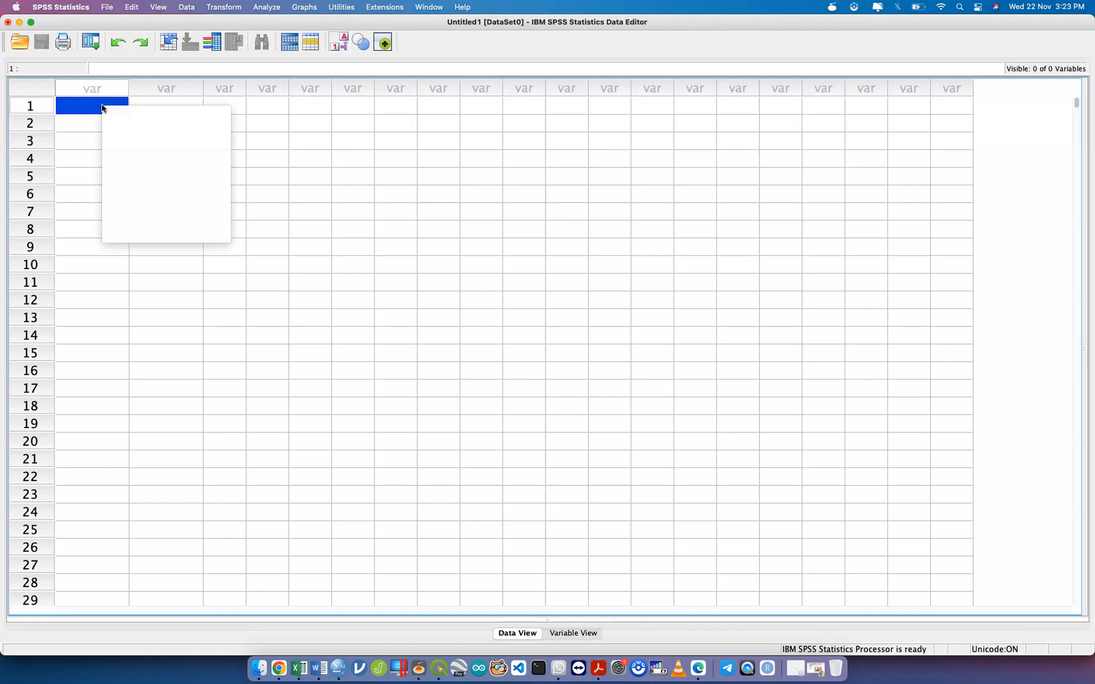
pyautogui.click(134, 156)
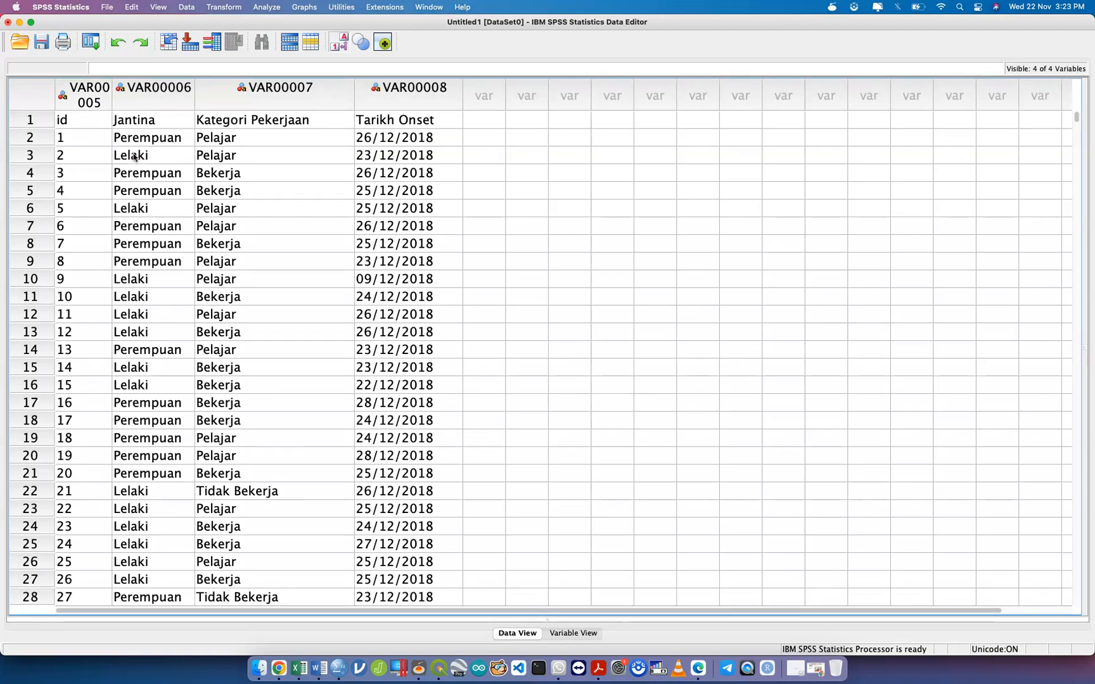
# Delete the VAR00007 (Kategori Pekerjaan) variable in Variable View.
pyautogui.doubleClick(132, 96)
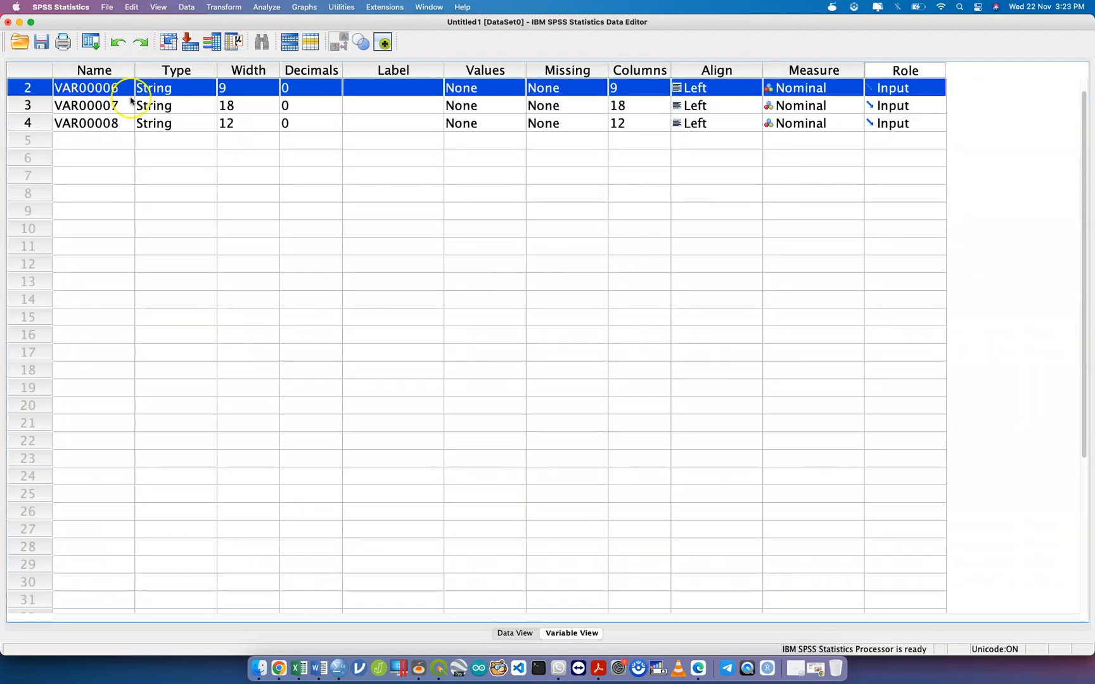
pyautogui.scroll(1, 68, 126)
pyautogui.click(39, 122)
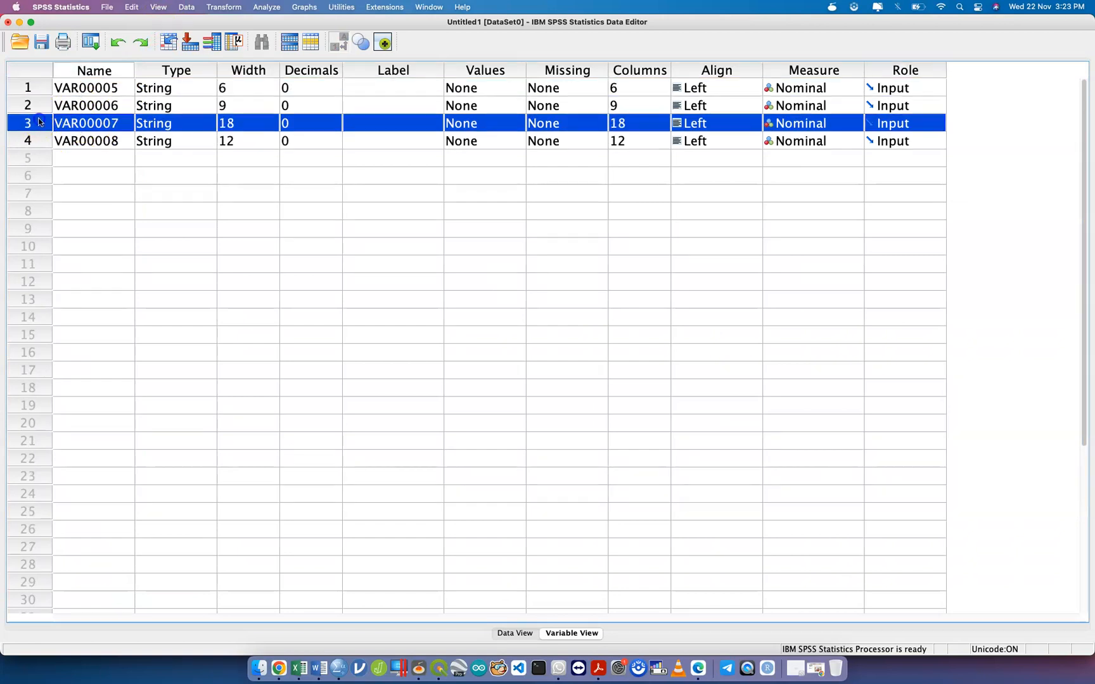
pyautogui.rightClick(35, 117)
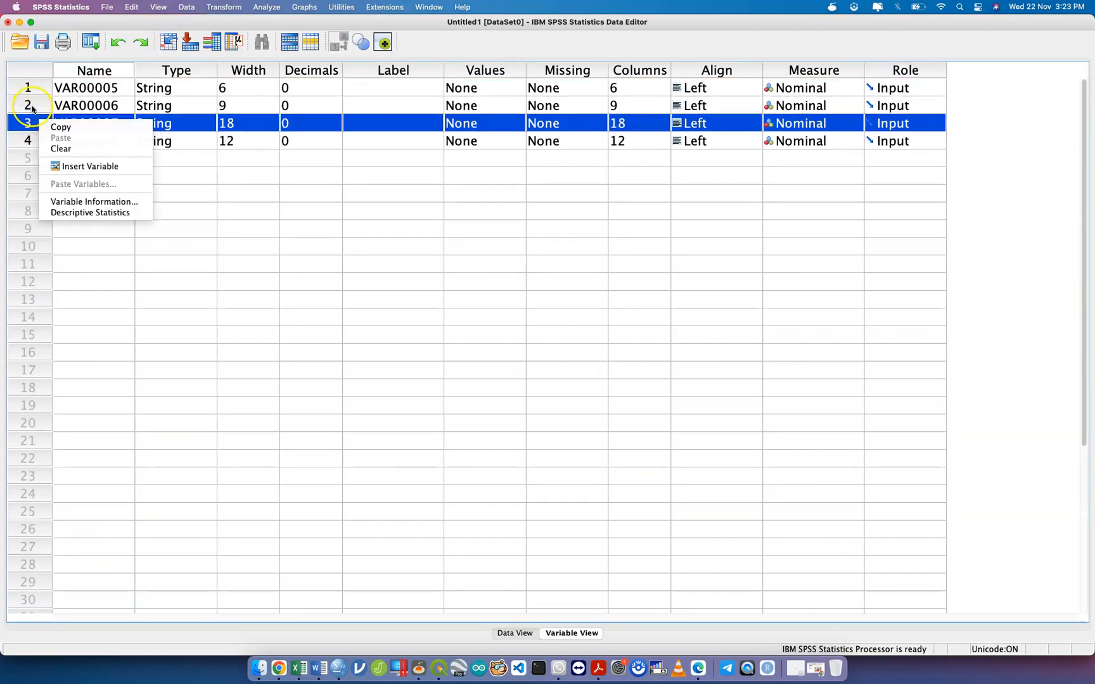
pyautogui.keyDown('shift'); pyautogui.click(31, 108); pyautogui.keyUp('shift')
pyautogui.moveTo(31, 109); pyautogui.dragTo(33, 112)
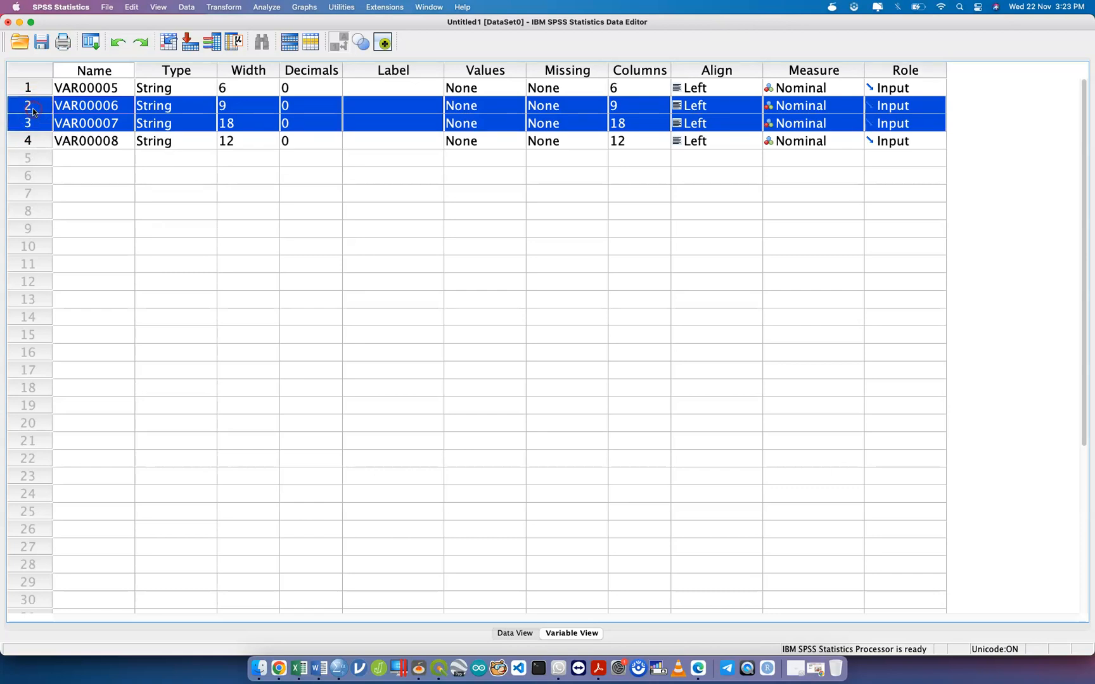
pyautogui.rightClick(156, 127)
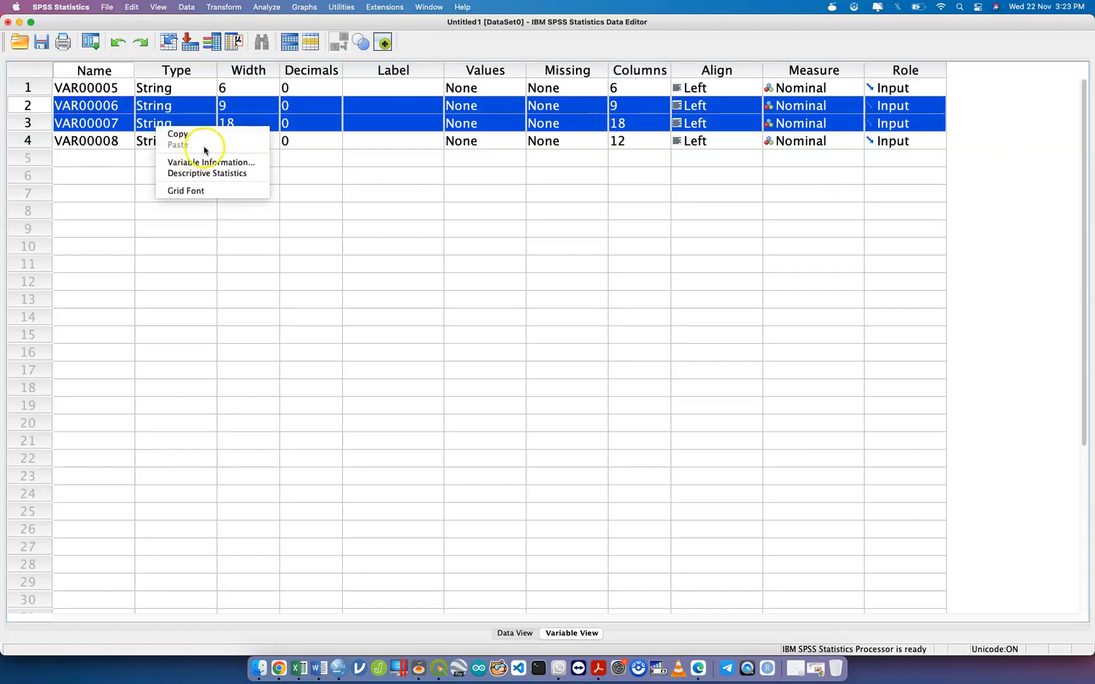
pyautogui.click(55, 107)
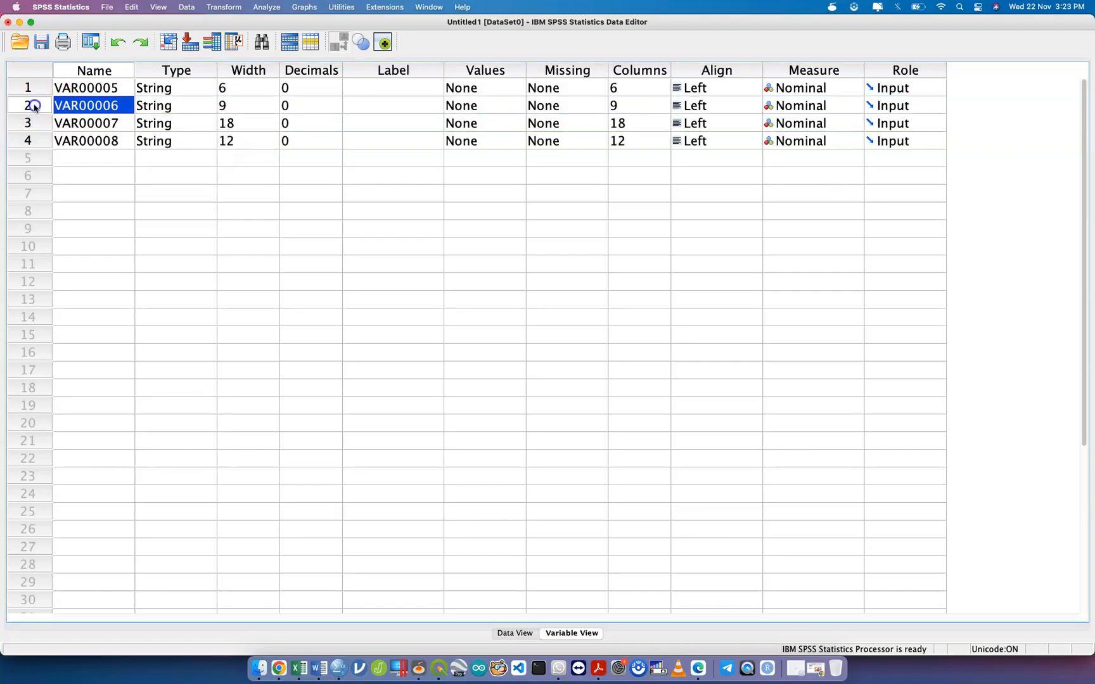
pyautogui.click(34, 106)
pyautogui.rightClick(34, 106)
pyautogui.click(51, 134)
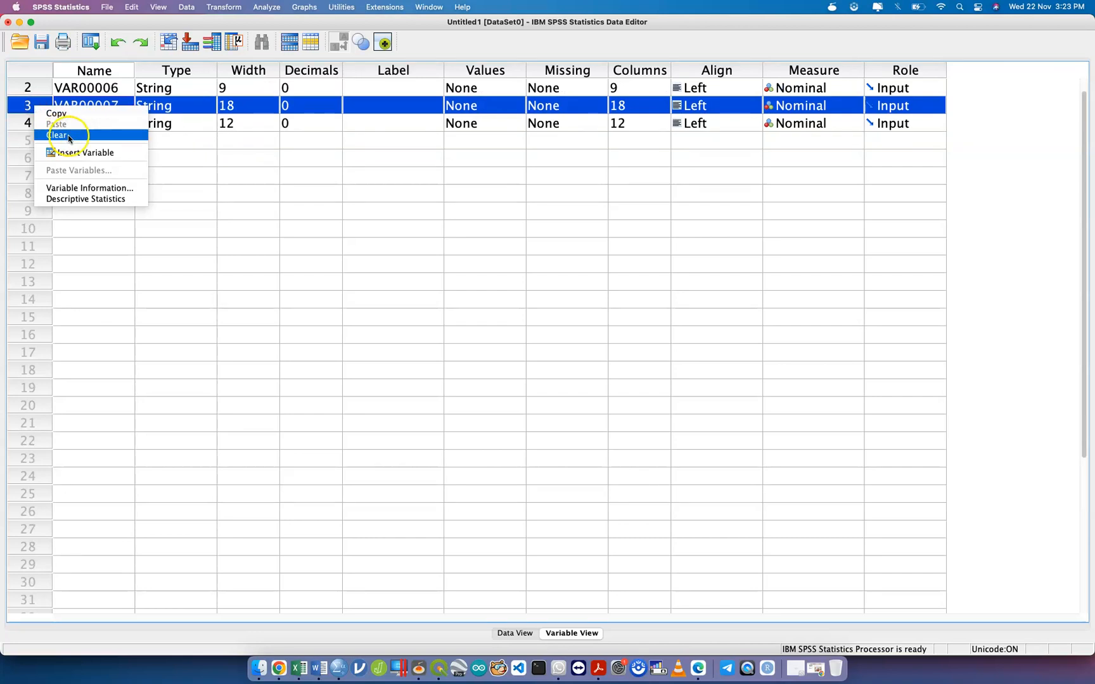
# Delete the VAR00006 (Jantina) variable and return to Data View.
pyautogui.scroll(1, 38, 108)
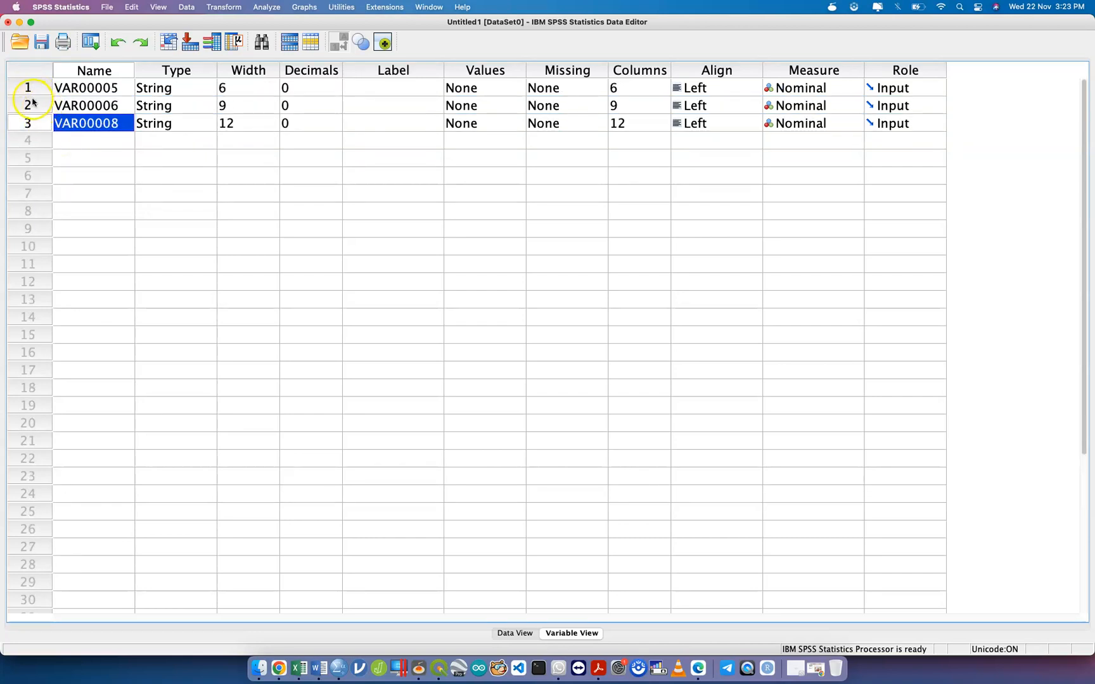
pyautogui.click(34, 107)
pyautogui.rightClick(33, 106)
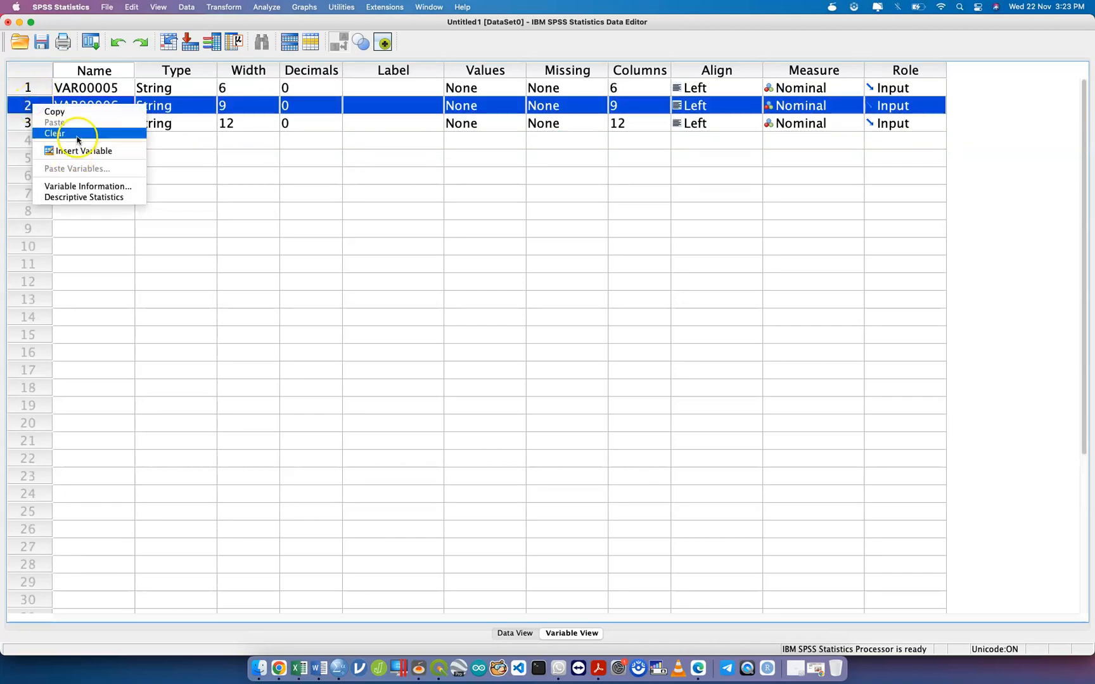
pyautogui.click(69, 136)
pyautogui.click(109, 88)
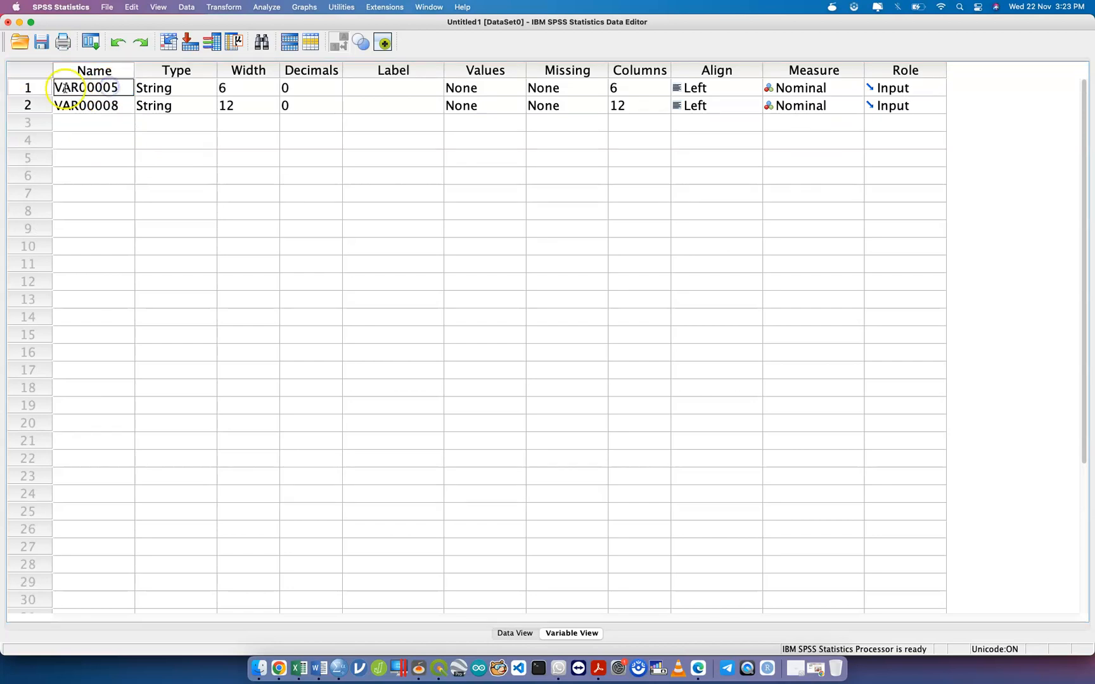
pyautogui.doubleClick(27, 83)
# Rename VAR00005 to 'id' and VAR00008 to 'tarikh'.
pyautogui.doubleClick(88, 95)
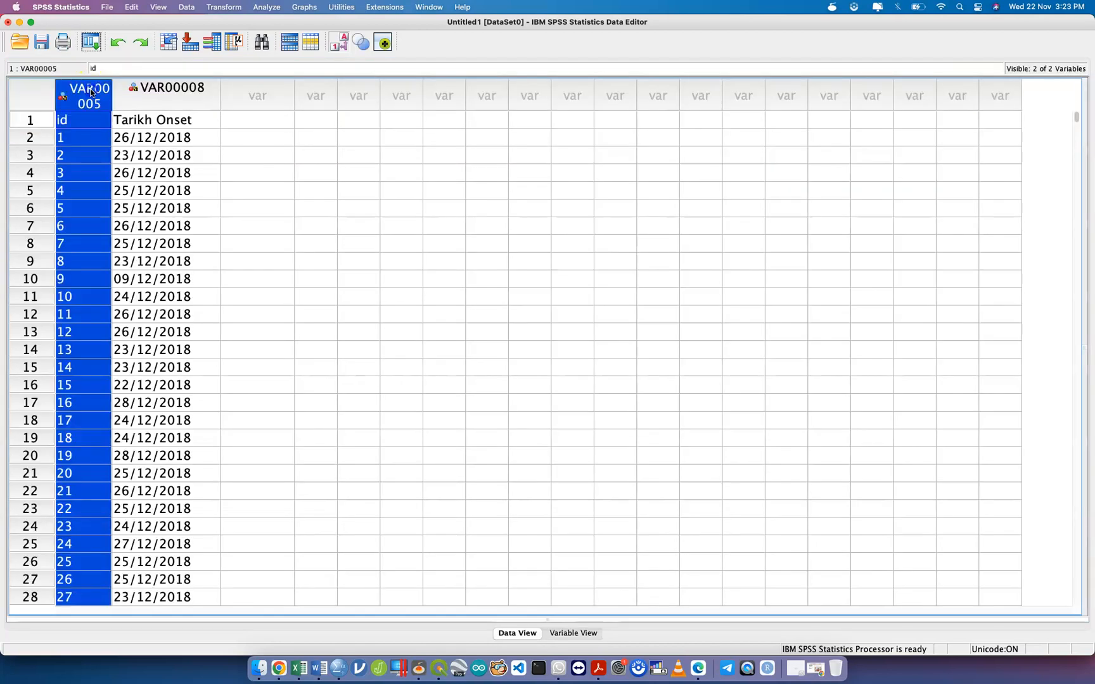
pyautogui.doubleClick(91, 89)
pyautogui.write('id')
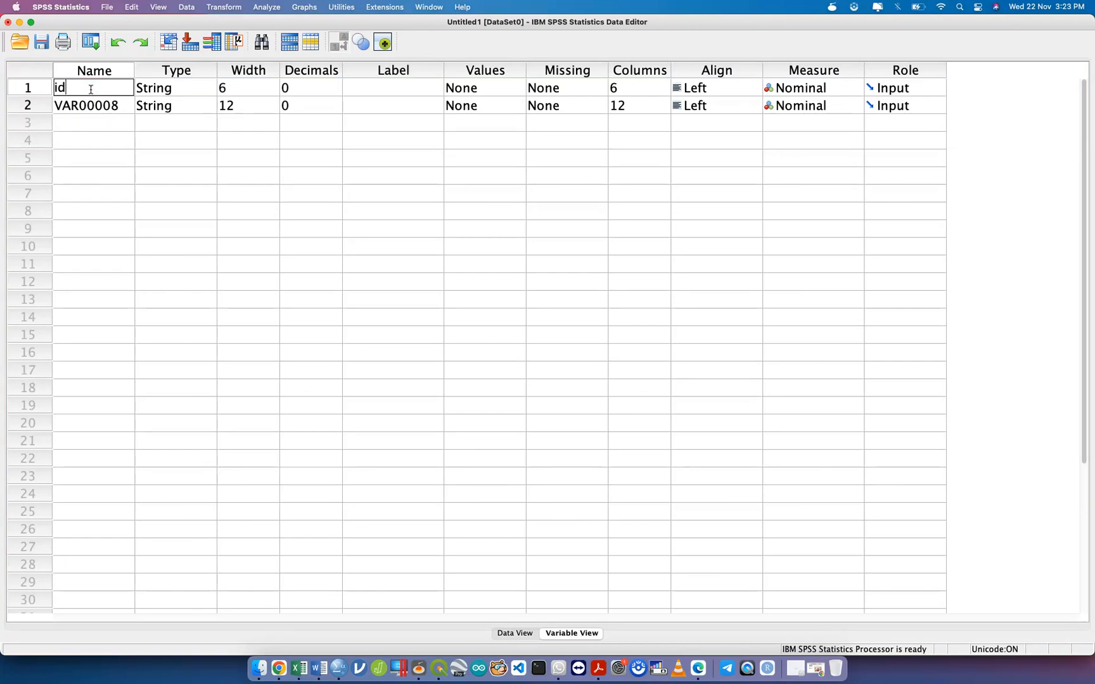
pyautogui.doubleClick(96, 104)
pyautogui.write('tarikh')
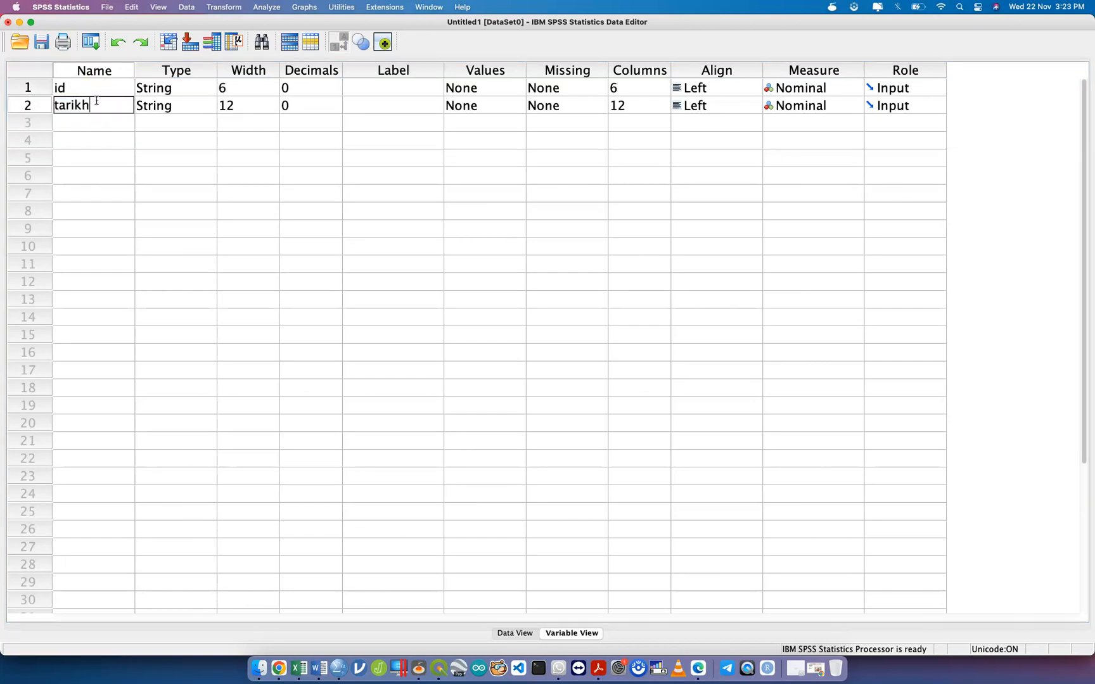
pyautogui.click(141, 154)
# Set tarikh's type to Date (dd-mmm-yyyy).
pyautogui.click(164, 107)
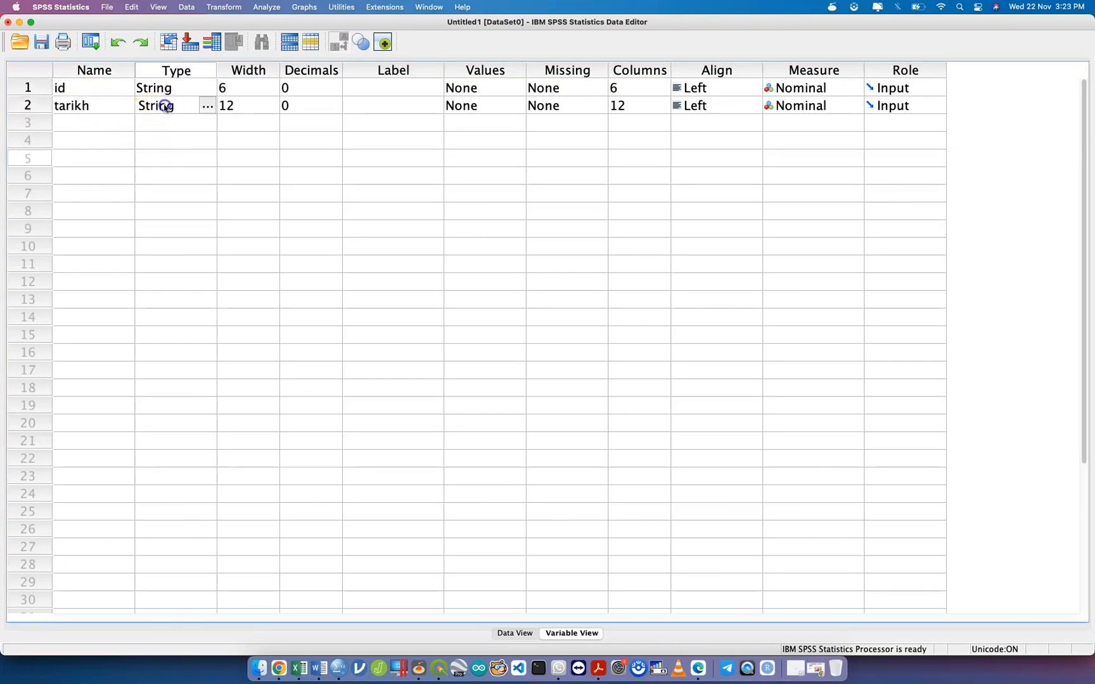
pyautogui.click(208, 107)
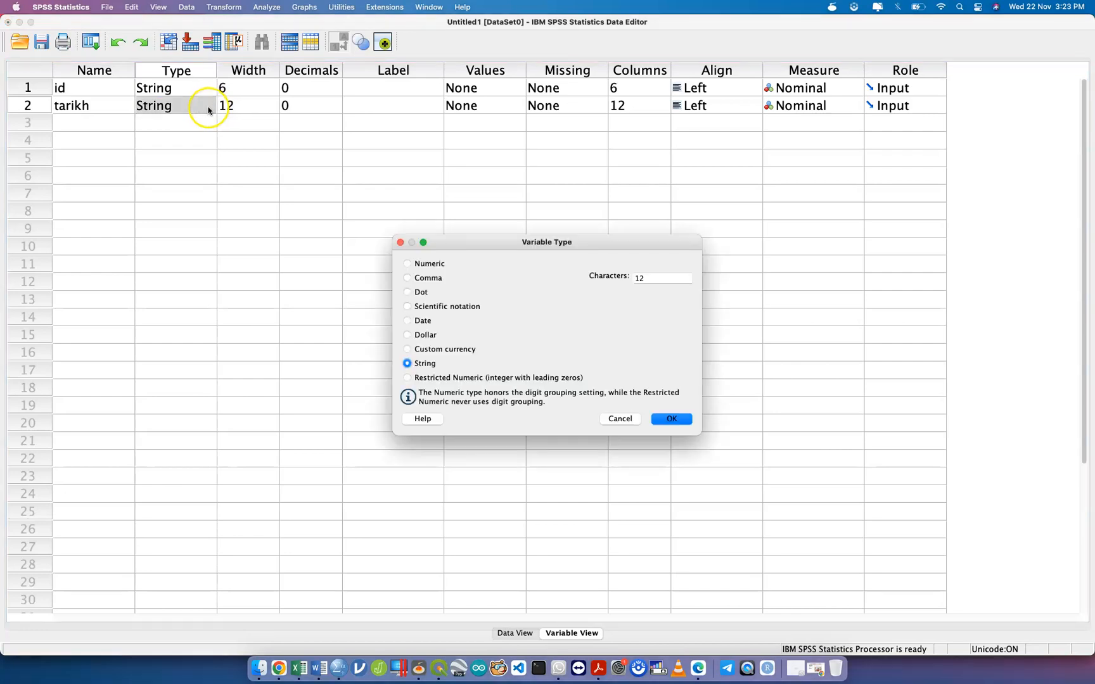
pyautogui.click(421, 321)
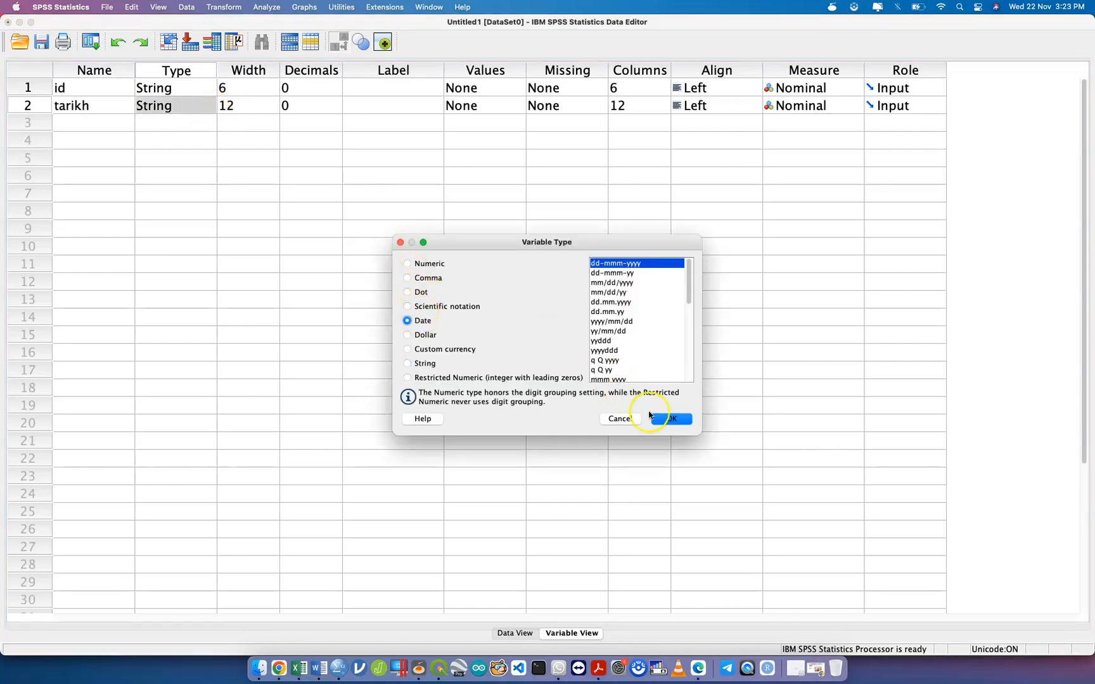
pyautogui.click(671, 422)
# Clear the leftover header row 1 in Data View.
pyautogui.click(516, 632)
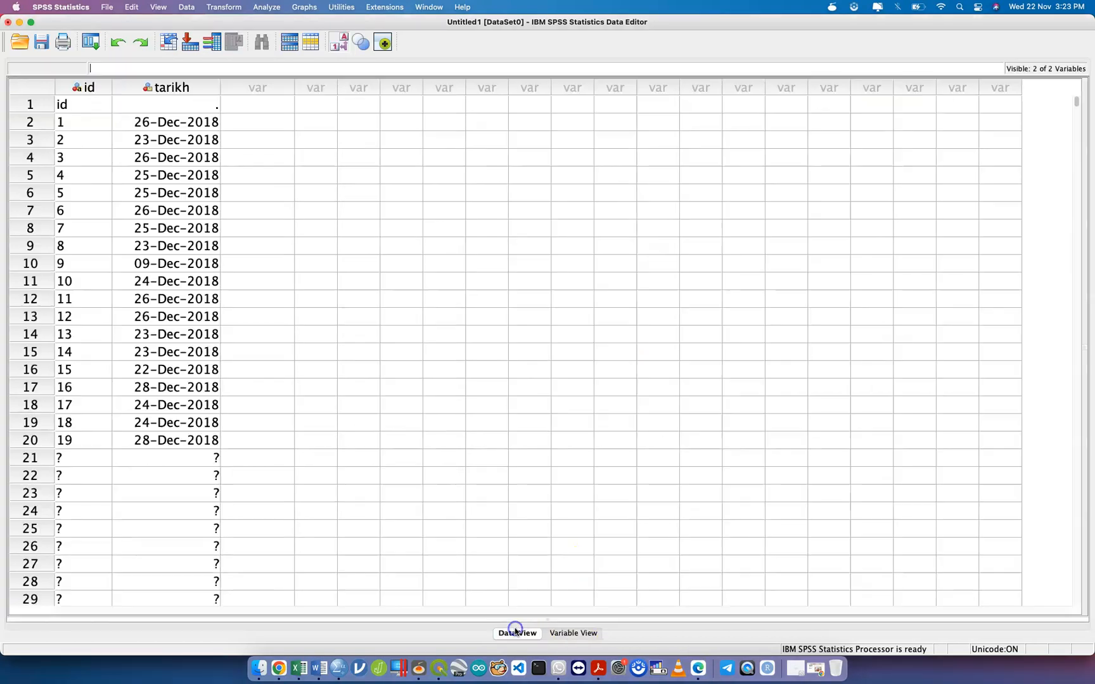
pyautogui.click(31, 105)
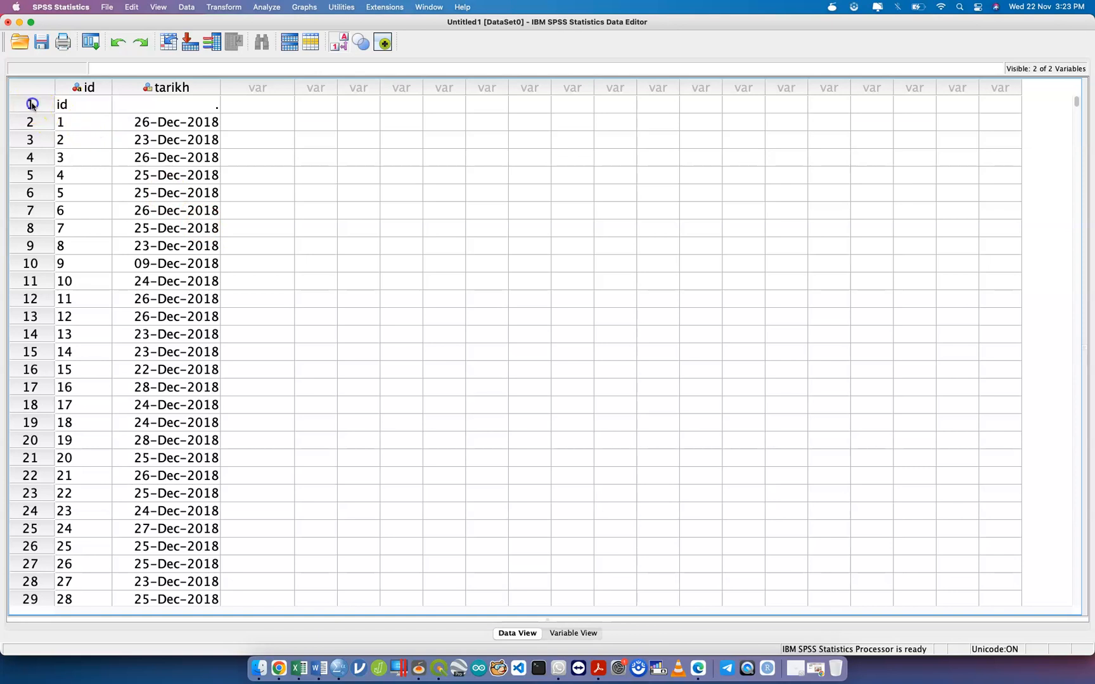
pyautogui.rightClick(32, 105)
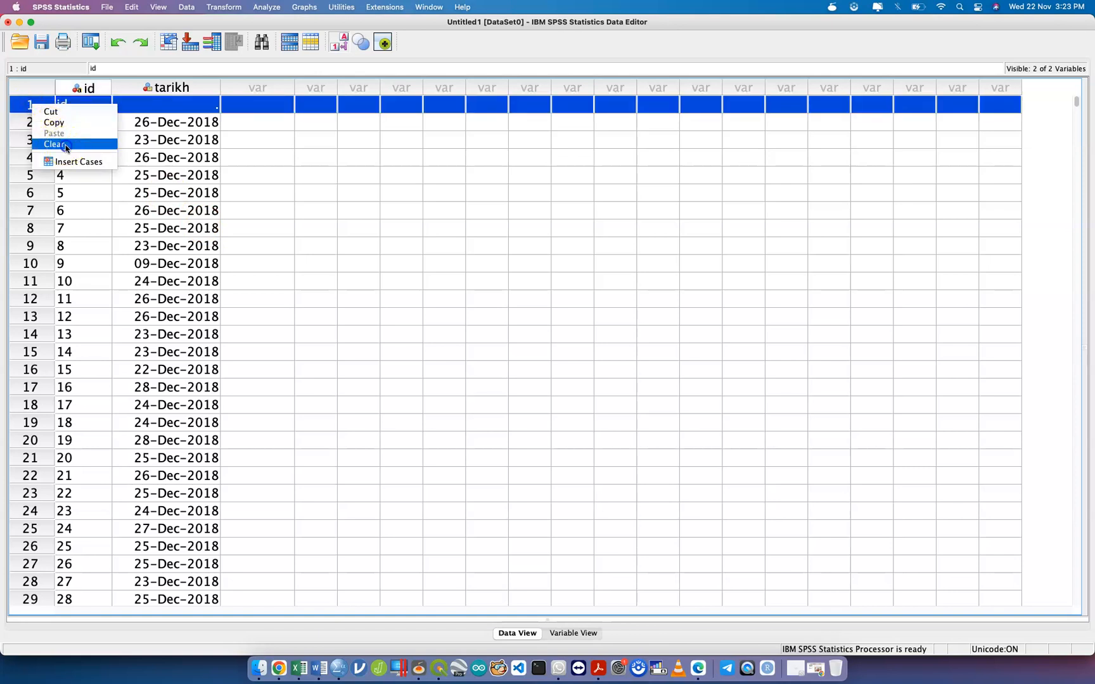
pyautogui.click(66, 145)
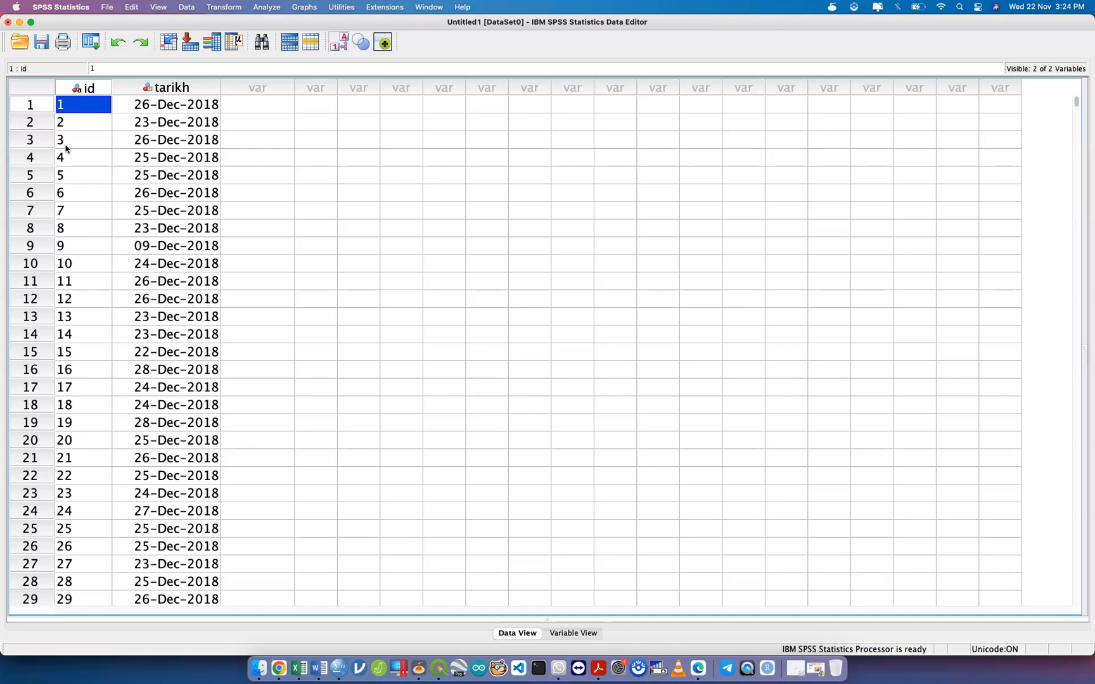
pyautogui.click(188, 9)
# Launch Transform > Date and Time Wizard and preview the date-string conversion option.
pyautogui.click(224, 9)
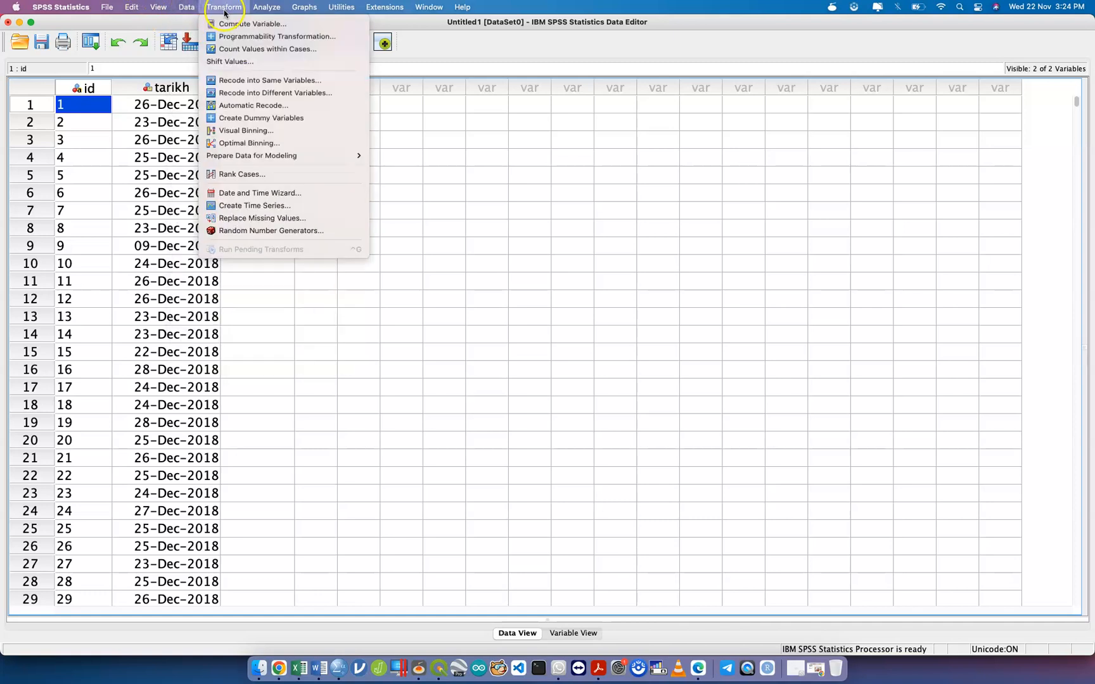
pyautogui.click(293, 193)
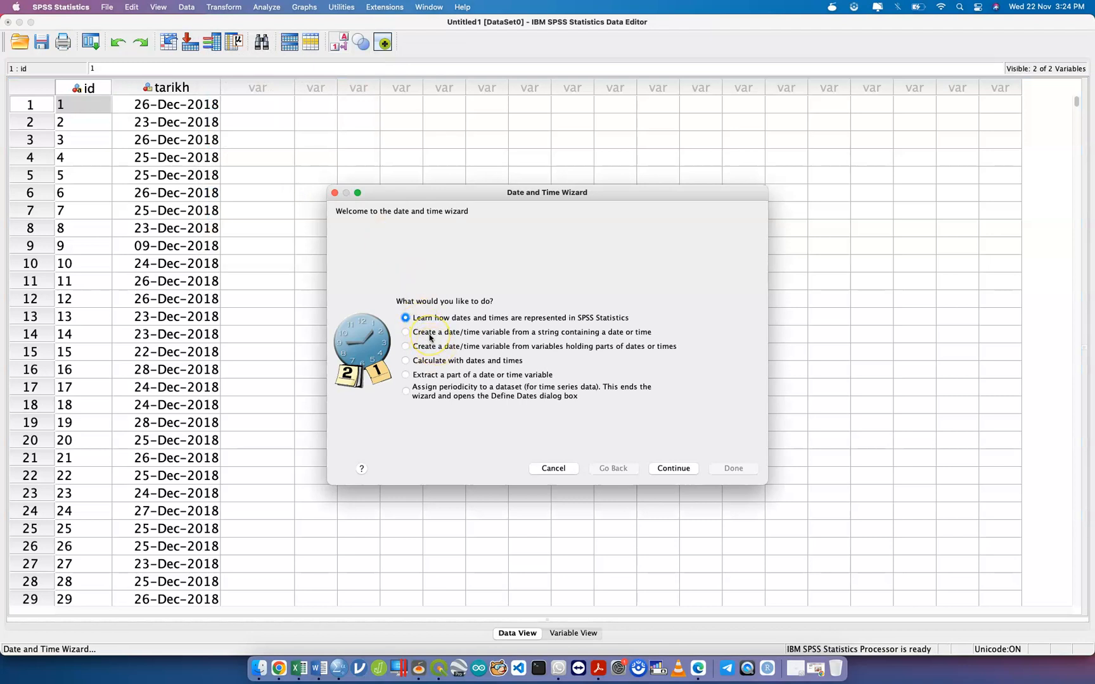
pyautogui.click(431, 346)
pyautogui.click(431, 335)
pyautogui.click(671, 470)
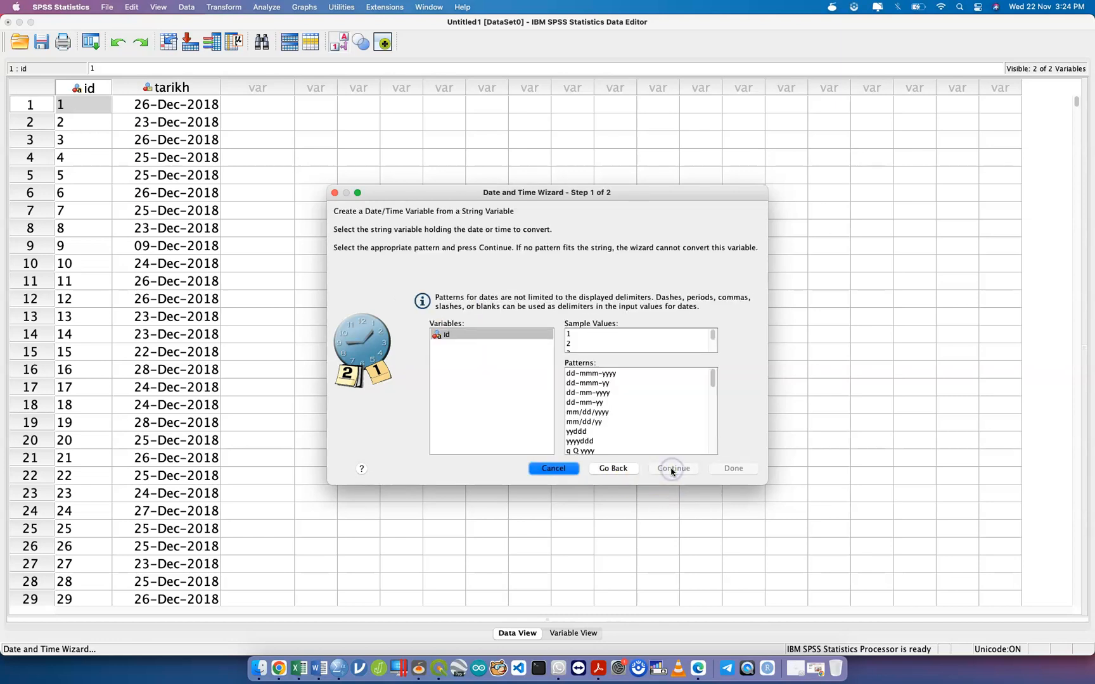
pyautogui.click(614, 469)
# Preview building a date from parts, then choose extracting a part of a date.
pyautogui.click(468, 346)
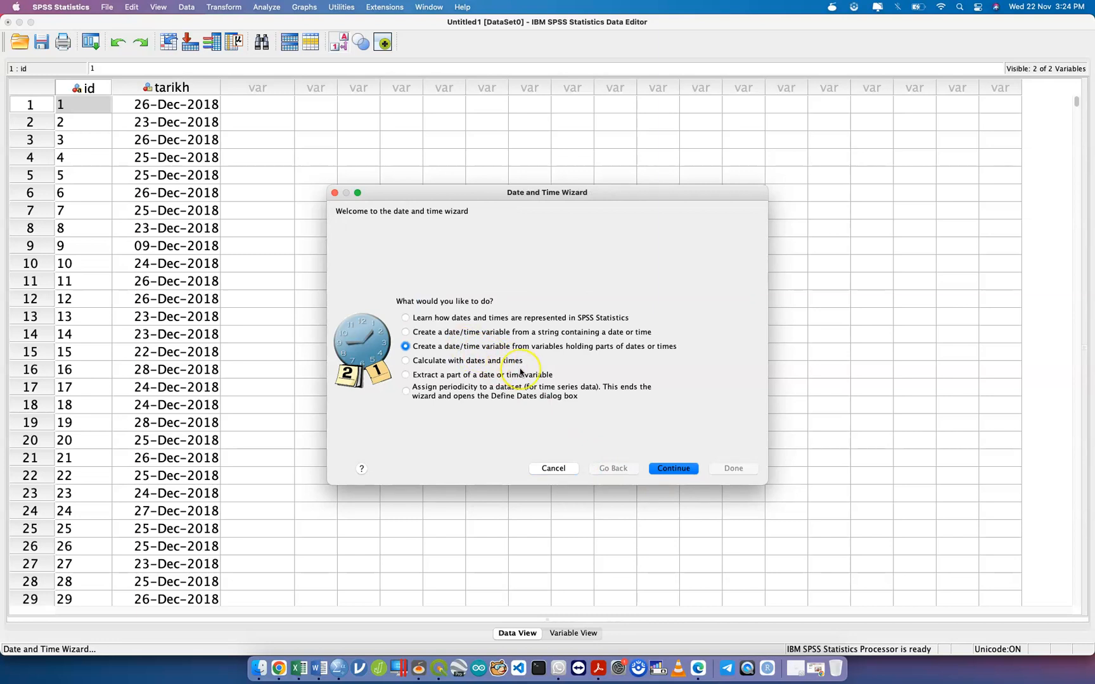
pyautogui.click(666, 469)
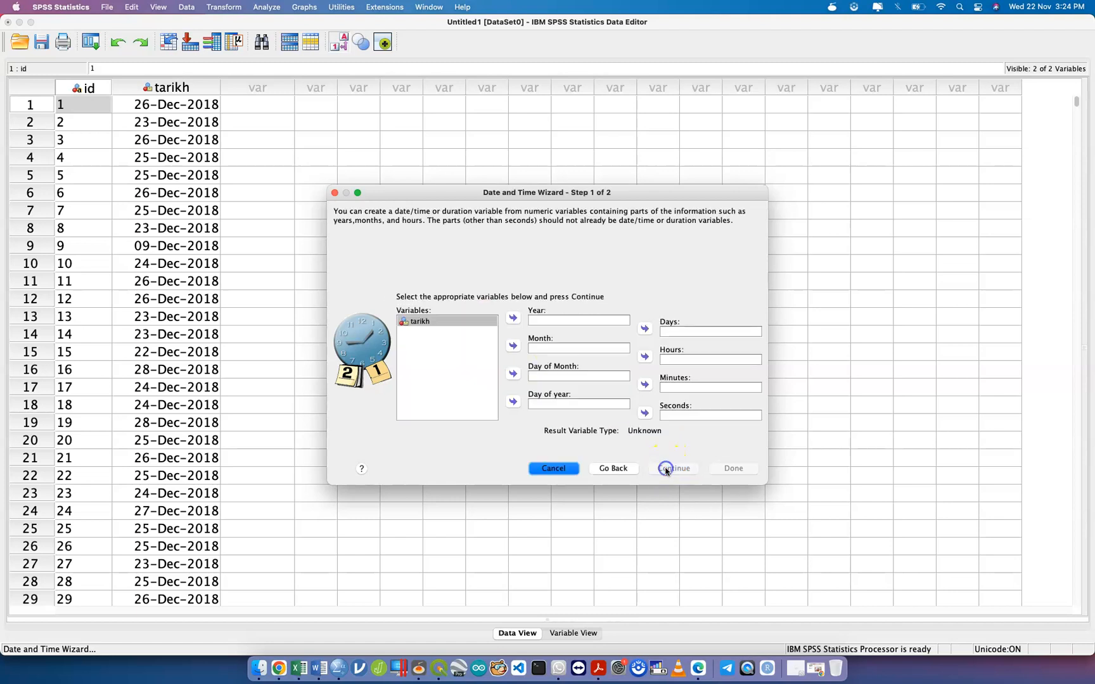
pyautogui.click(622, 471)
pyautogui.click(442, 361)
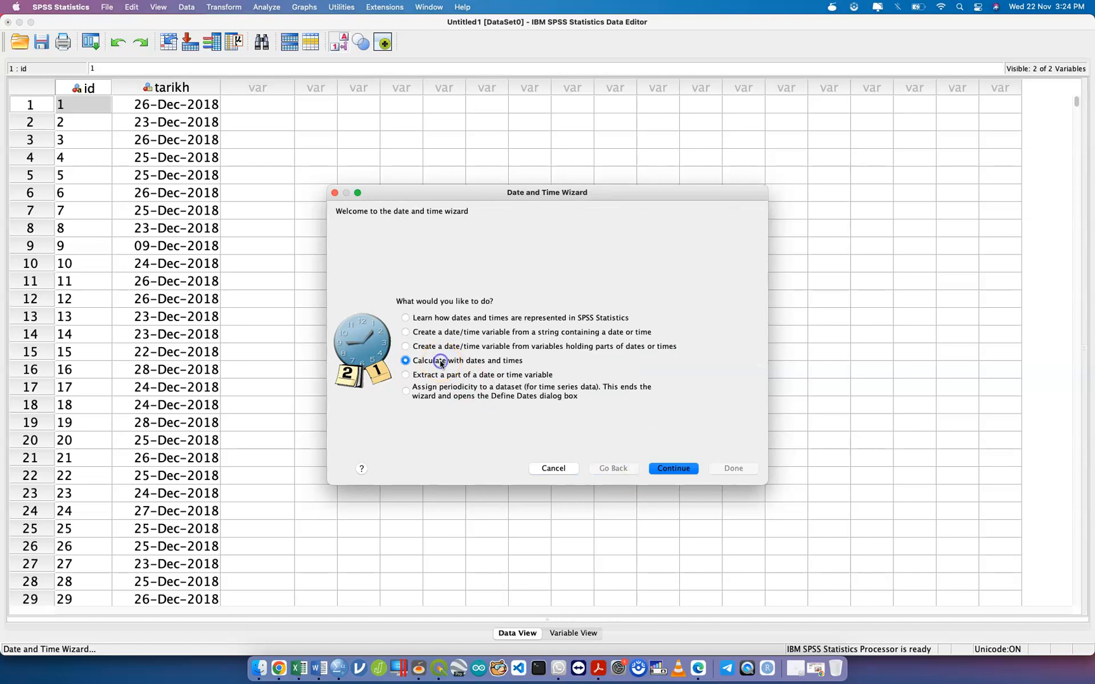
pyautogui.click(521, 374)
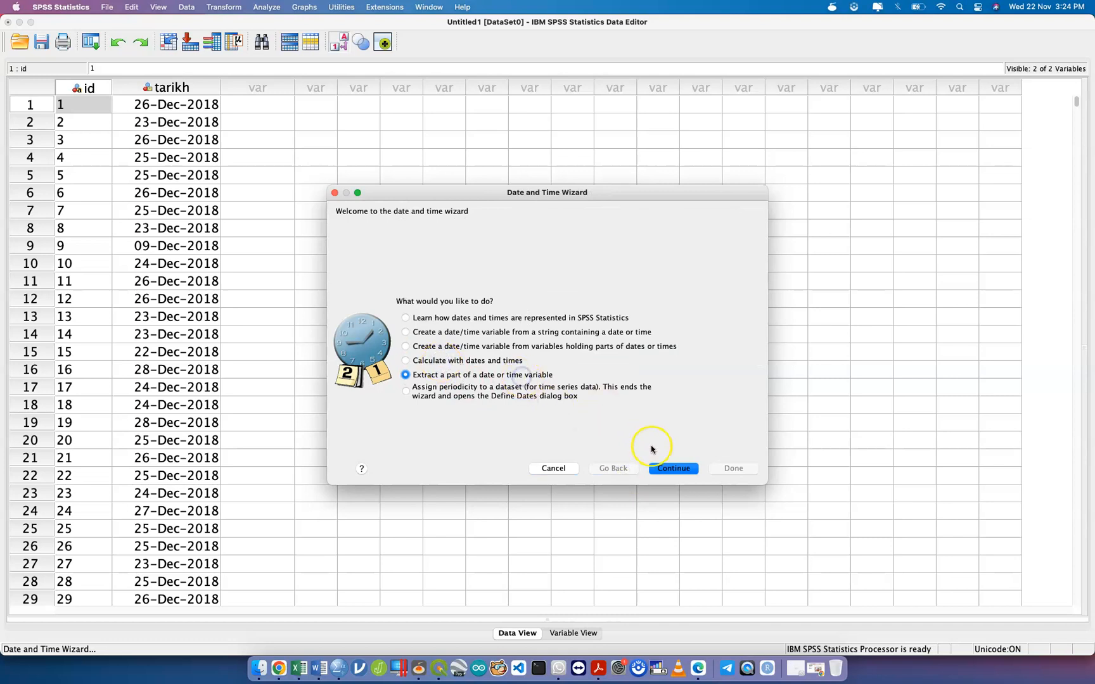
pyautogui.click(674, 468)
# Extract Weeks from the tarikh date into a new variable named week using the Date and Time Wizard.
pyautogui.click(614, 469)
pyautogui.click(677, 472)
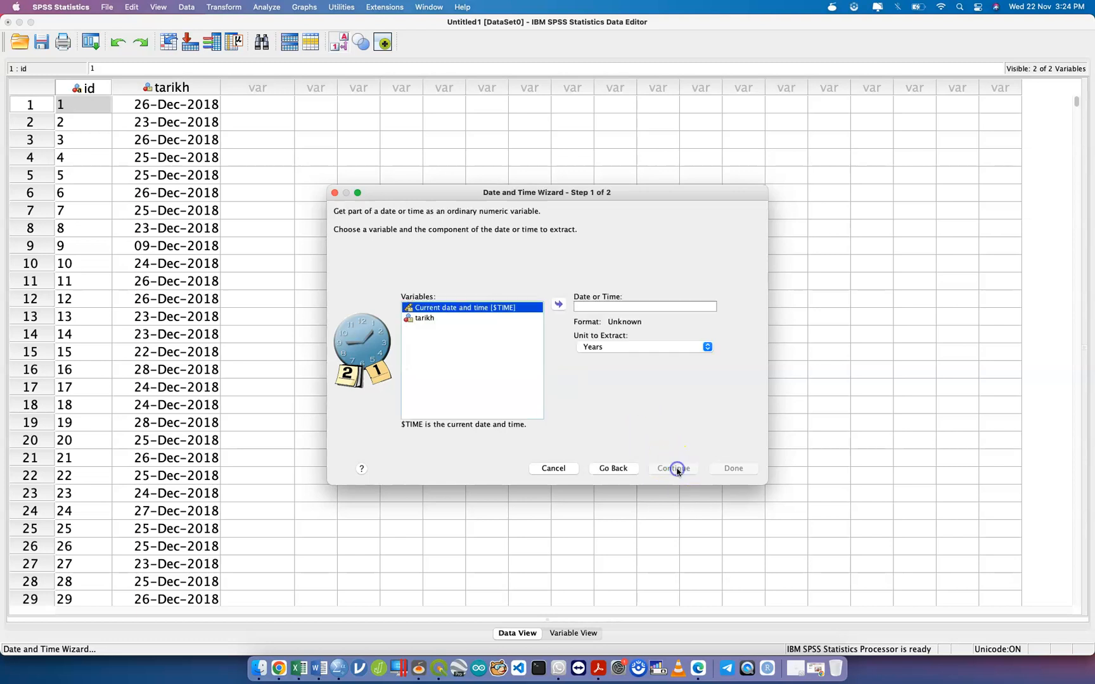
pyautogui.click(490, 319)
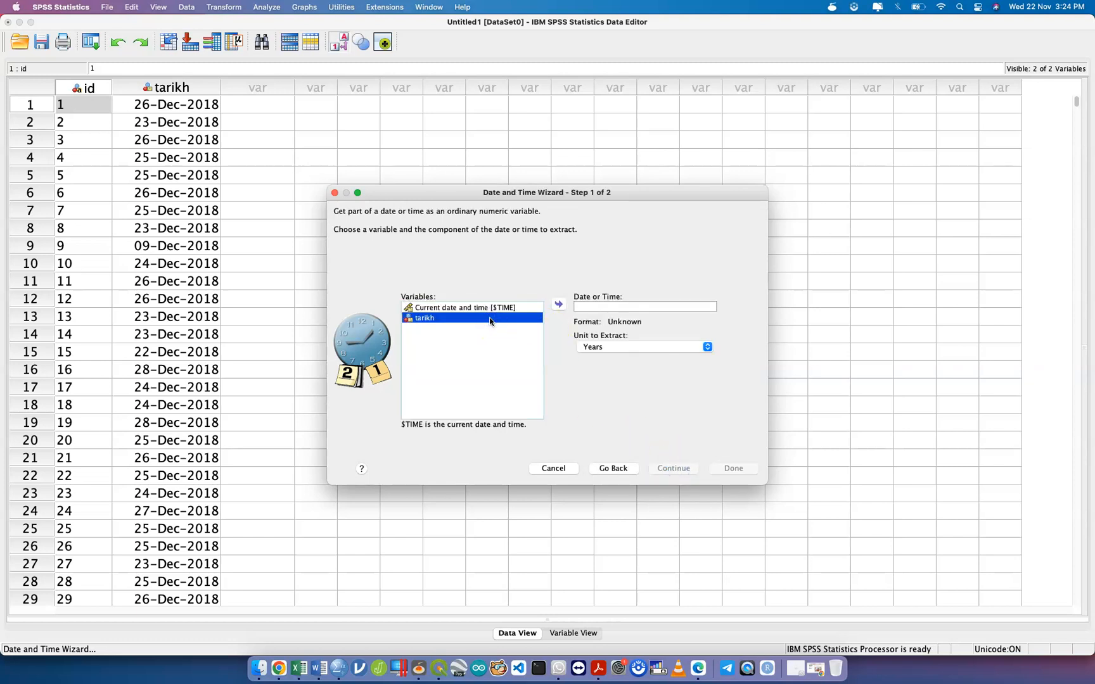
pyautogui.click(558, 304)
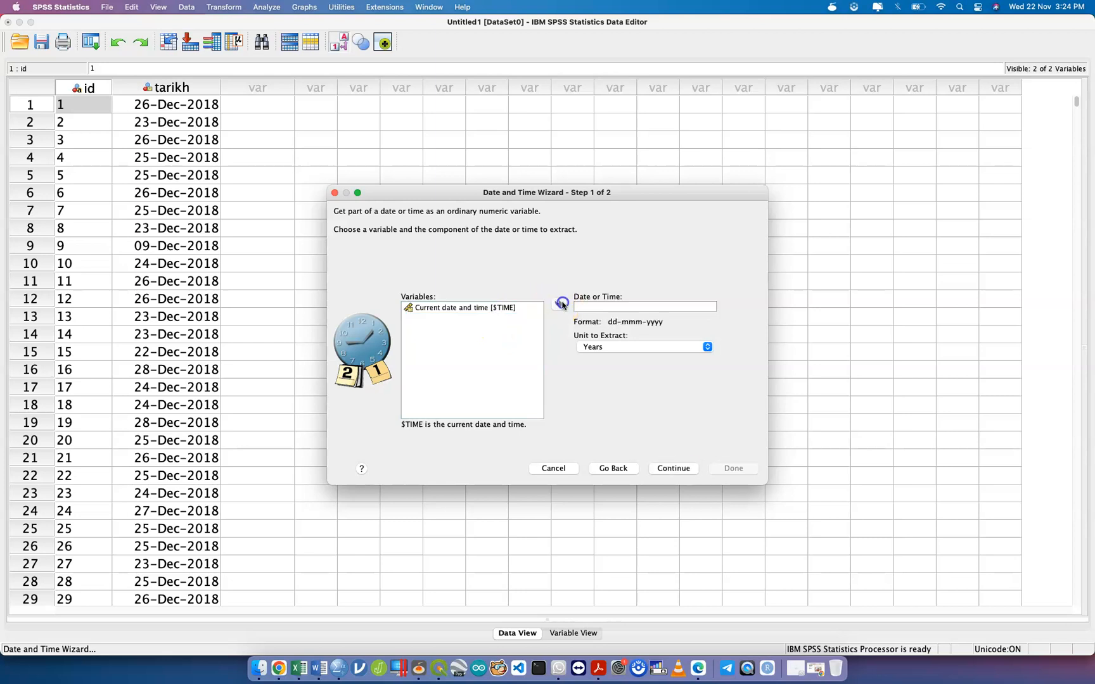
pyautogui.click(630, 347)
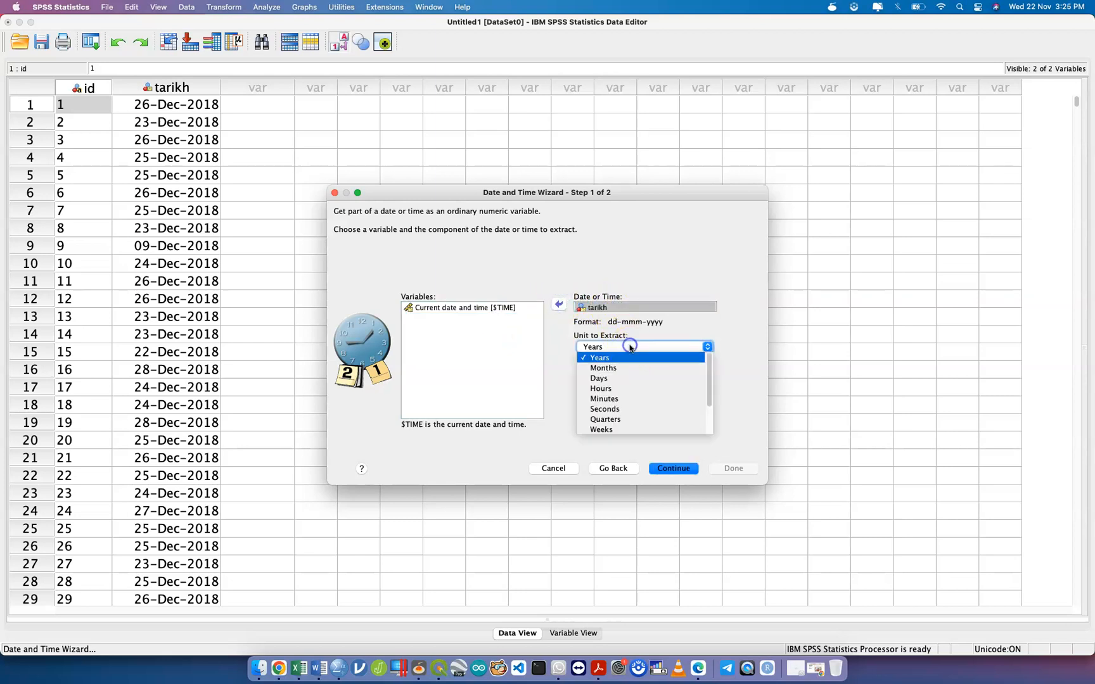
pyautogui.click(633, 430)
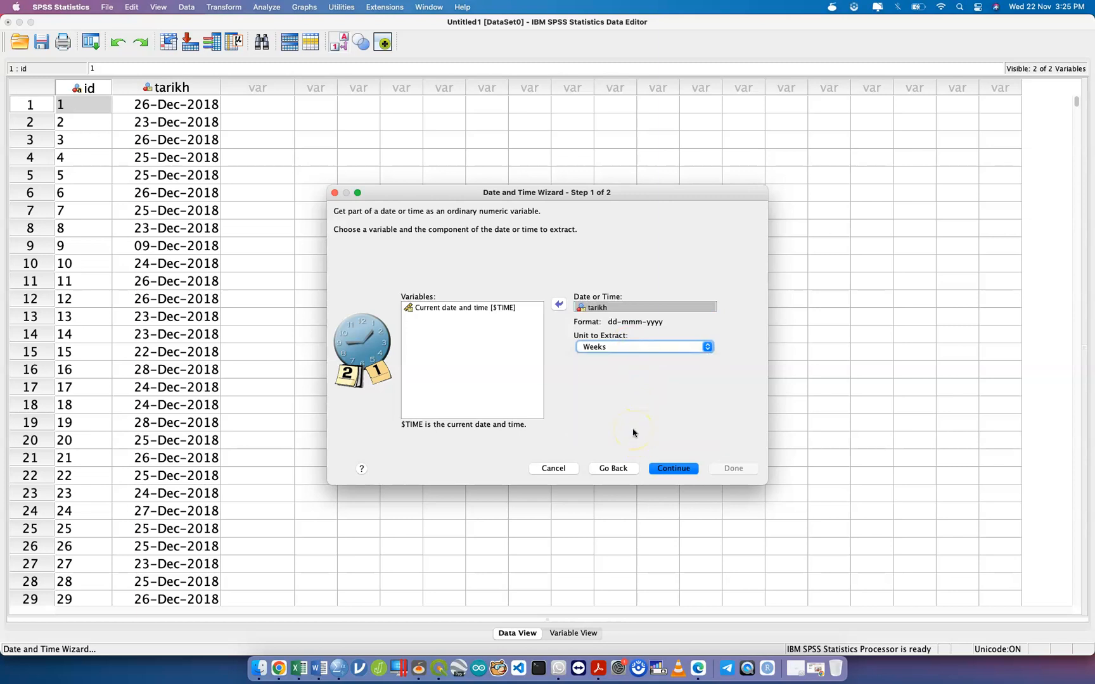
pyautogui.click(670, 469)
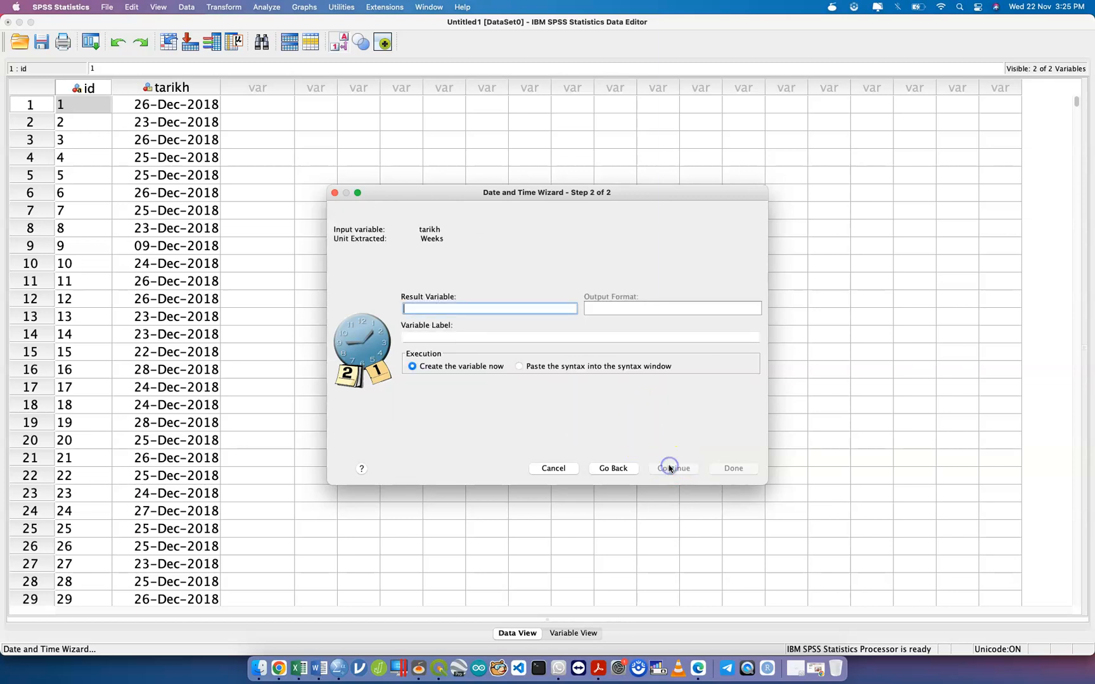
pyautogui.write('week')
pyautogui.click(722, 470)
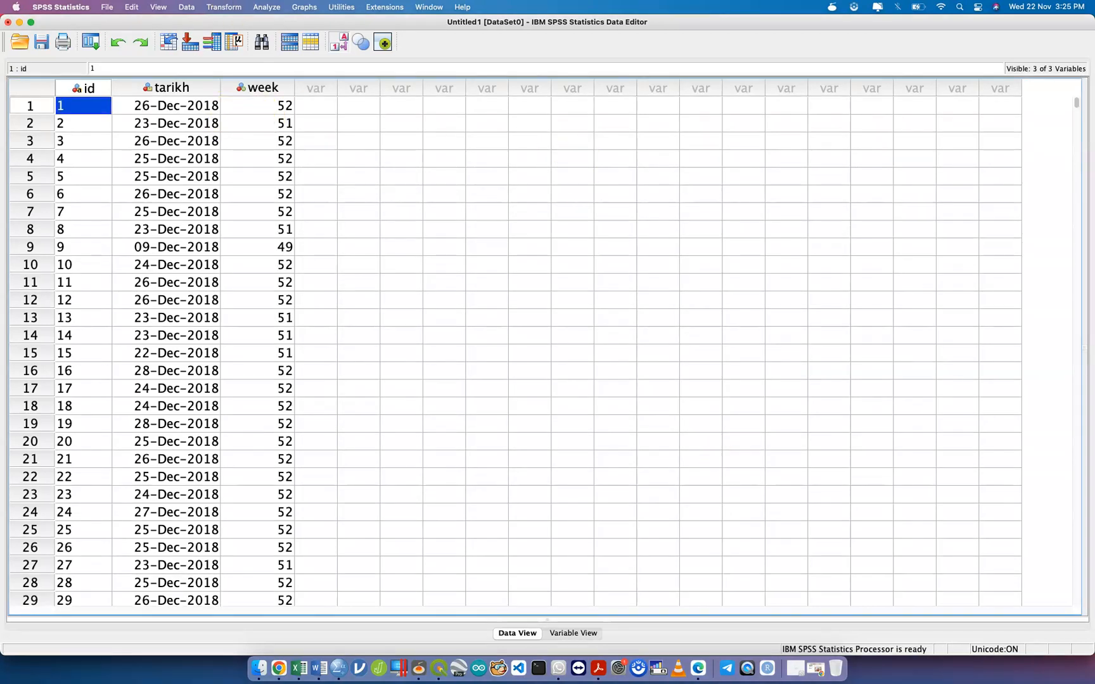
pyautogui.click(225, 7)
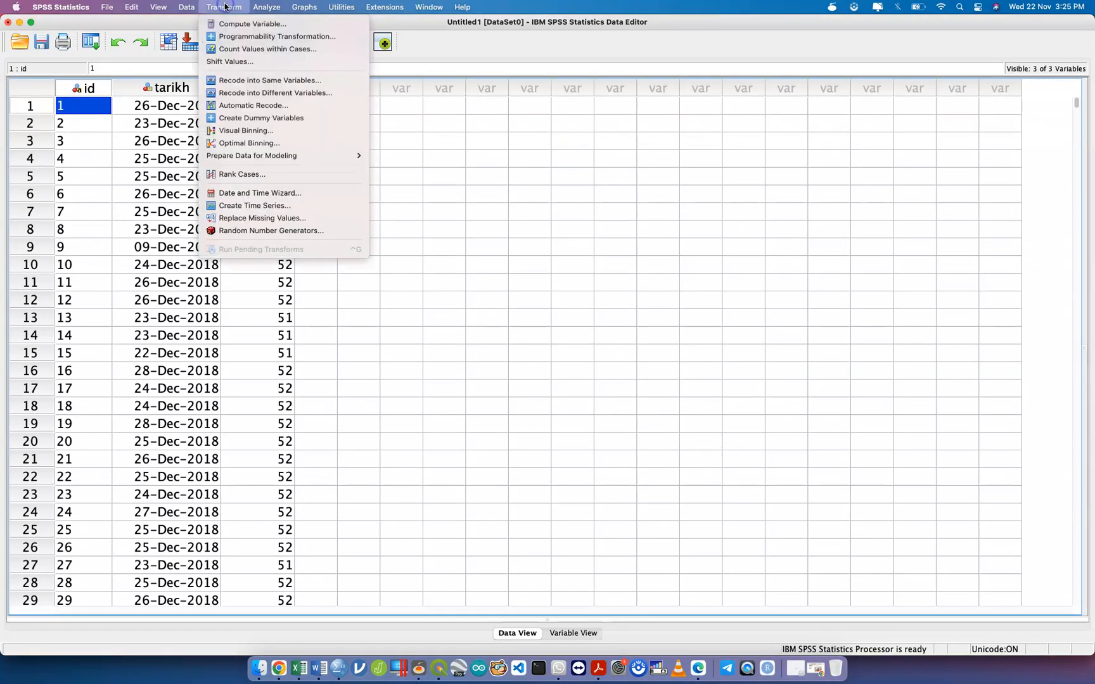
# Re-extract Weeks from tarikh into week, confirming replacement of the existing week variable.
pyautogui.click(292, 194)
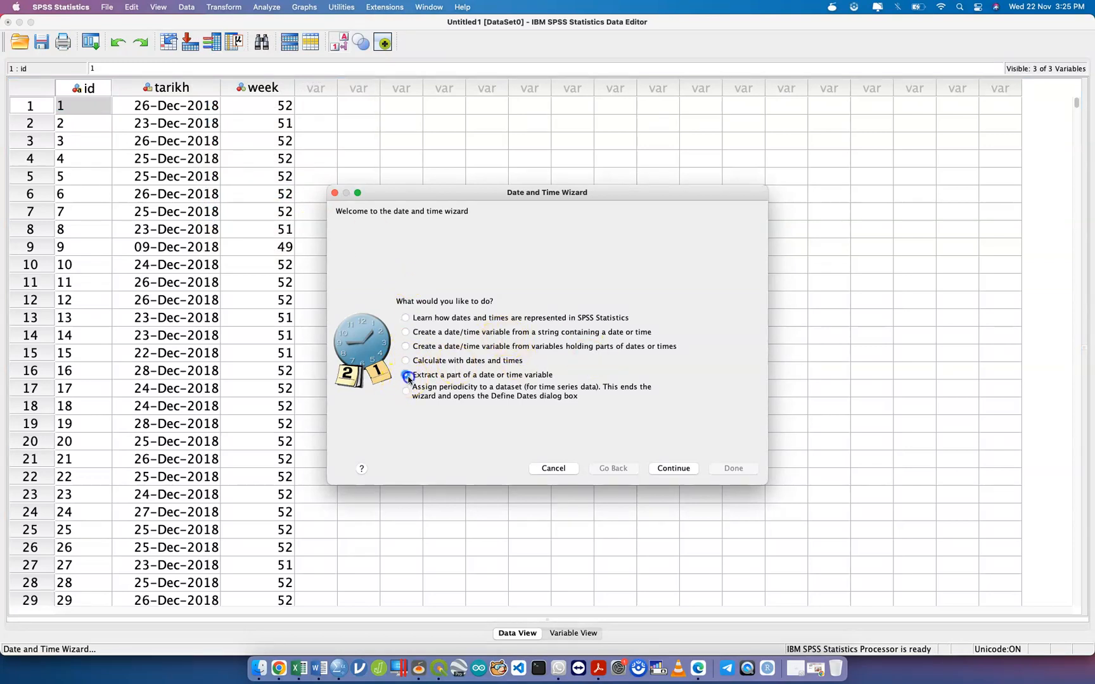
pyautogui.click(673, 468)
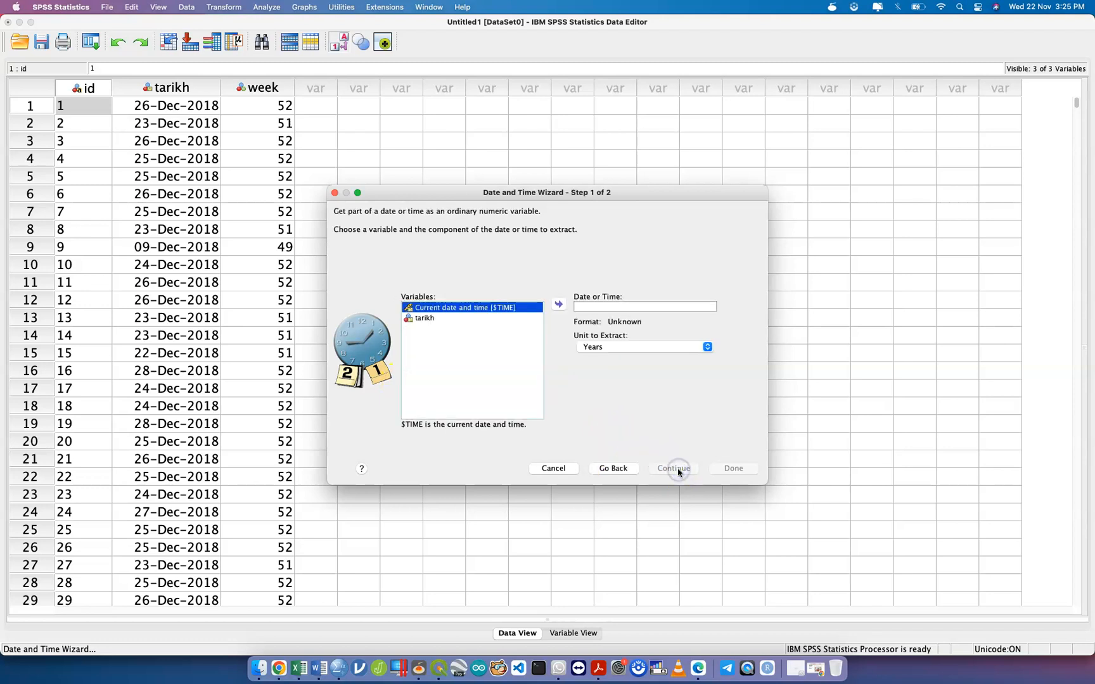
pyautogui.click(484, 319)
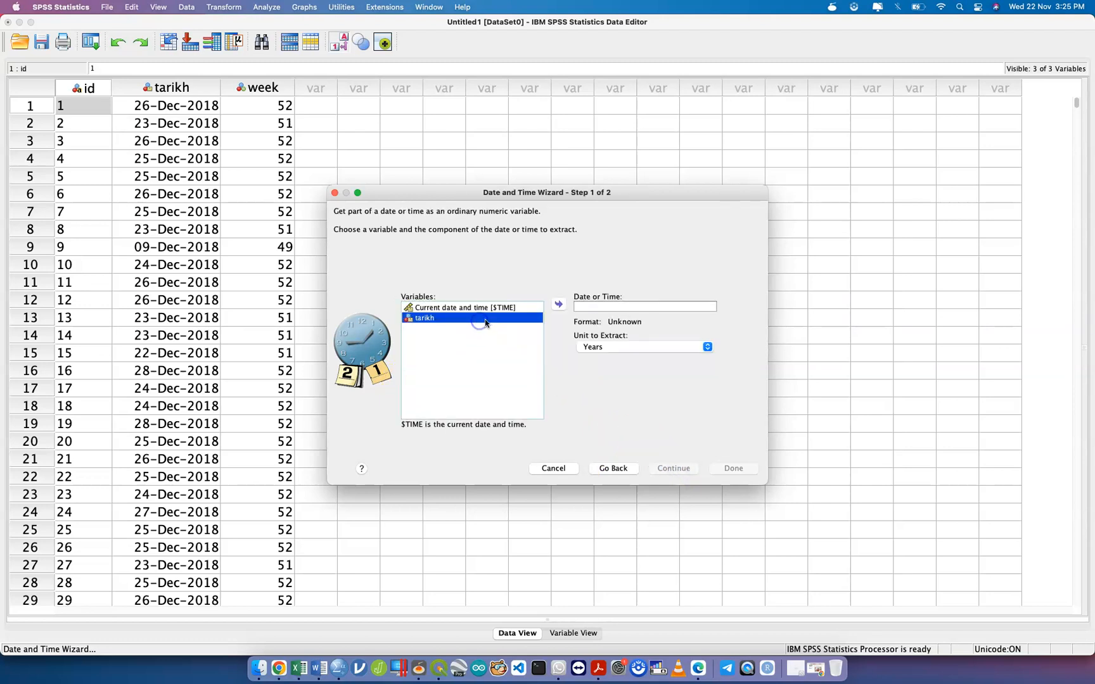
pyautogui.click(559, 305)
pyautogui.click(629, 348)
pyautogui.scroll(-4, 636, 424)
pyautogui.click(633, 387)
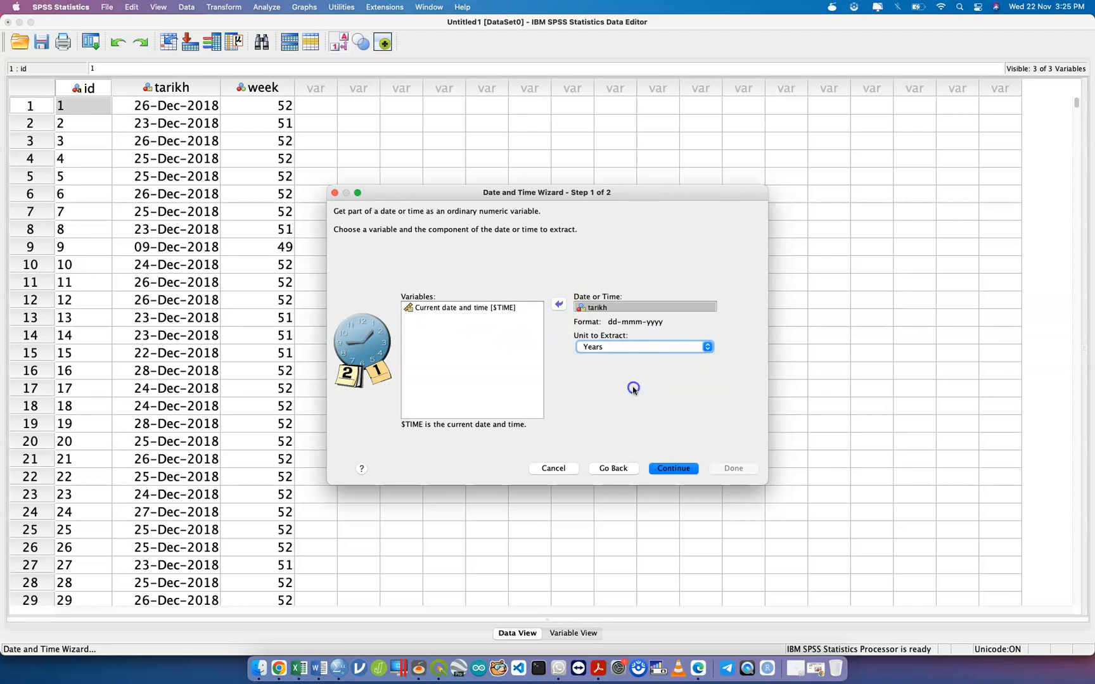
pyautogui.click(672, 469)
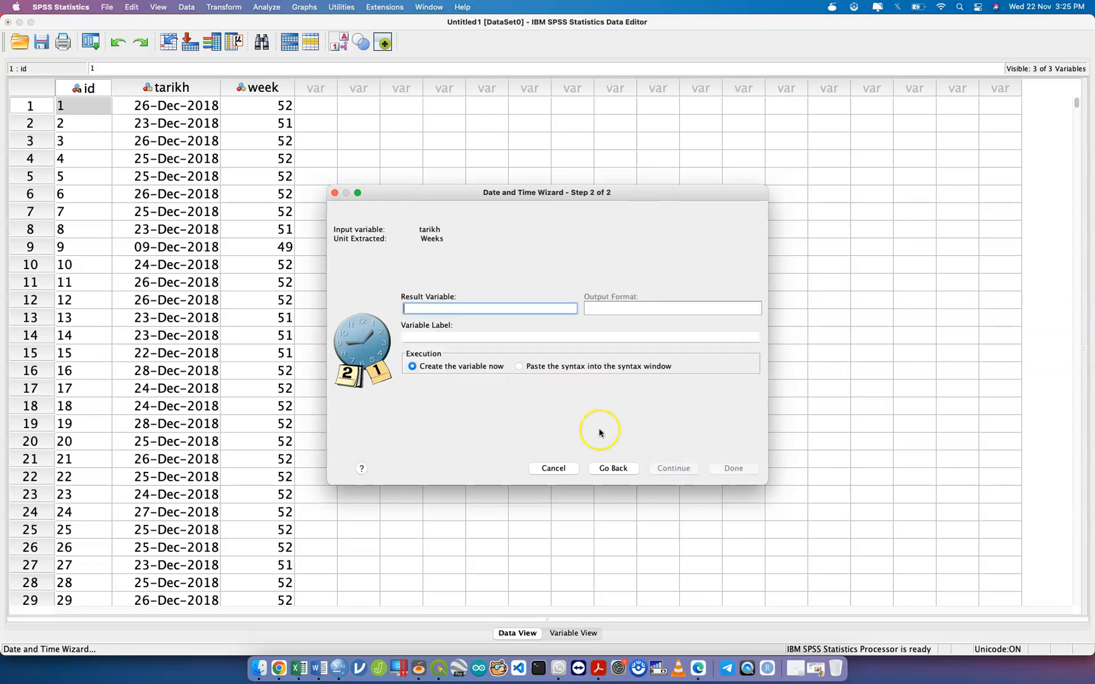
pyautogui.write('week')
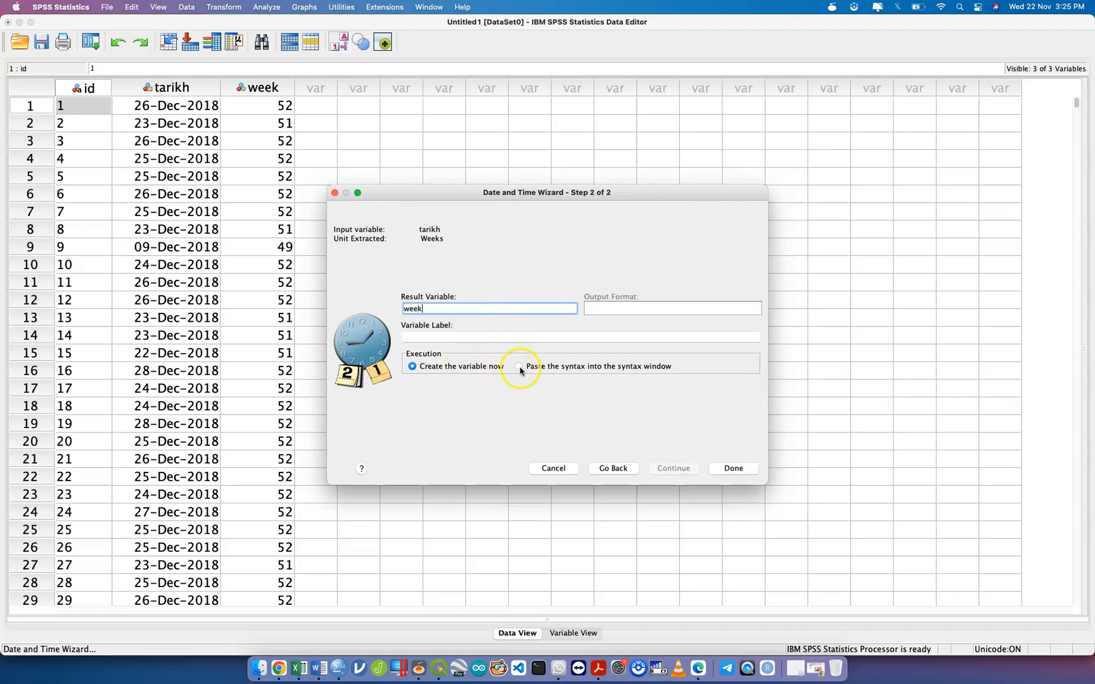
pyautogui.press('Return')
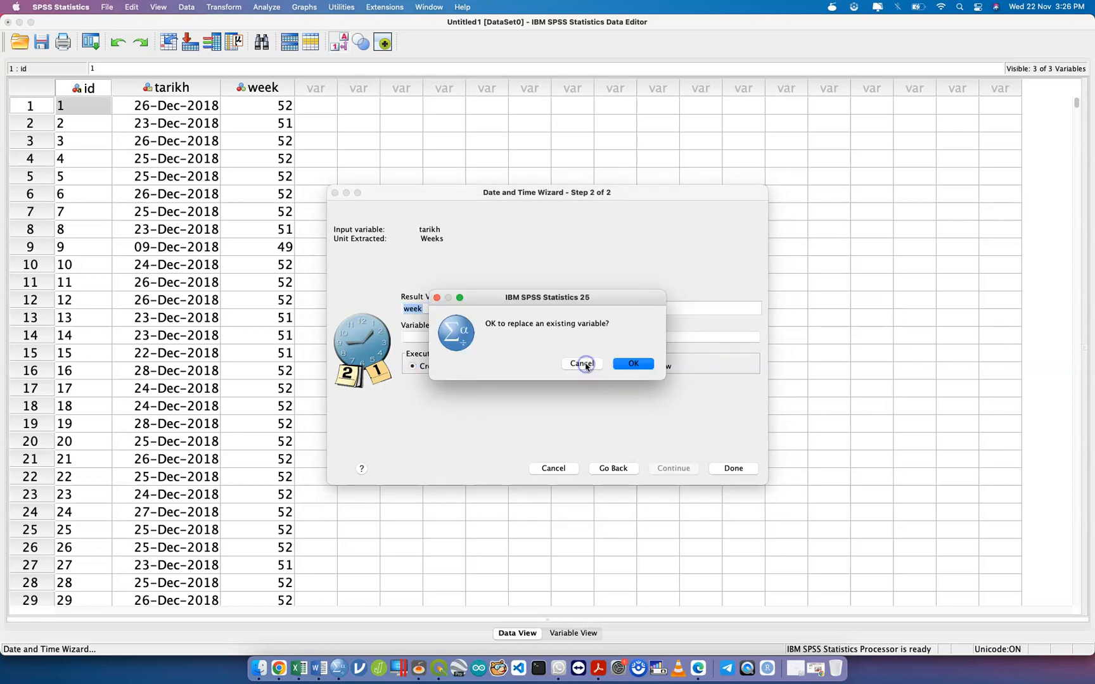
pyautogui.click(587, 364)
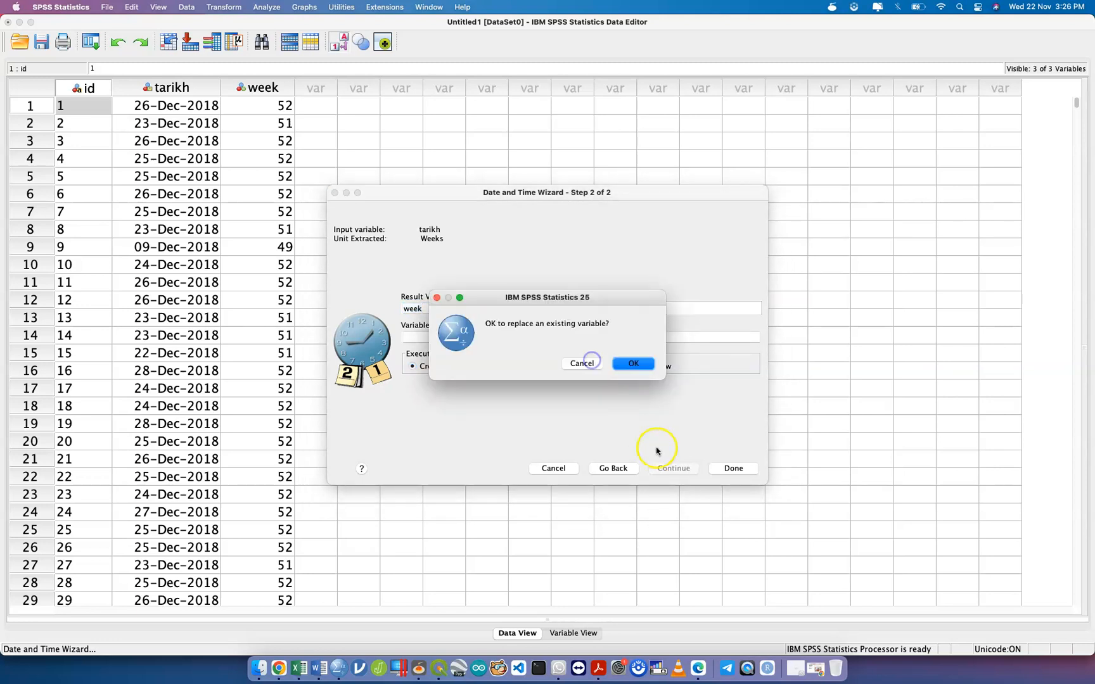
pyautogui.click(630, 363)
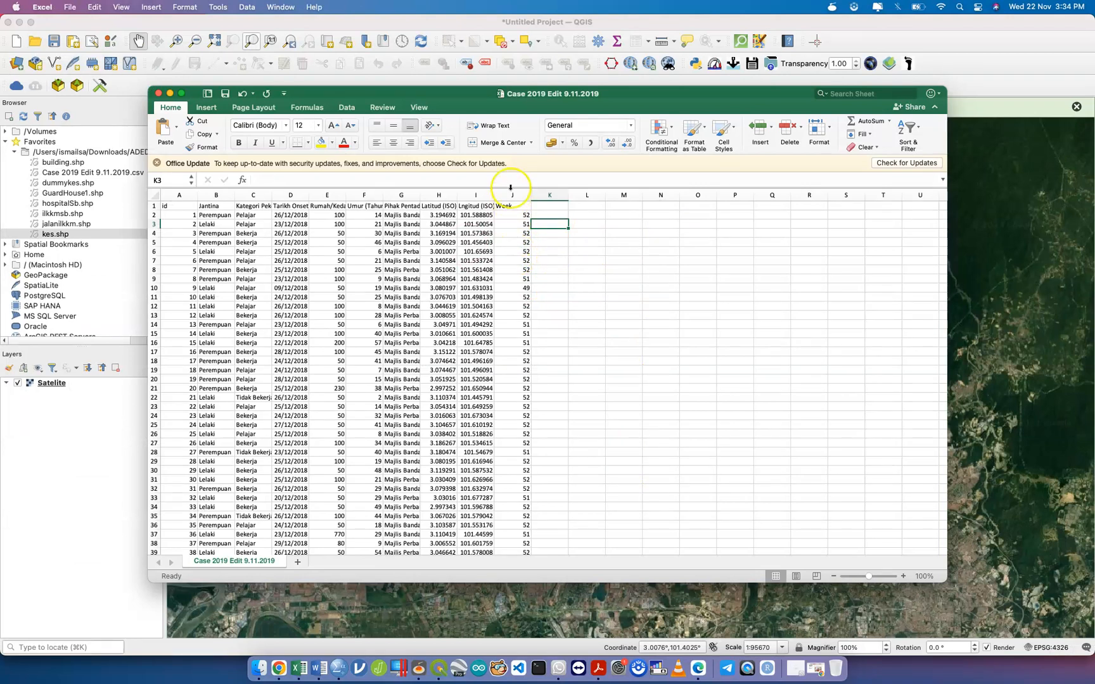
# Show all open windows side by side with Mission Control (Ctrl+Up).
pyautogui.hotkey('ctrl', 'Up')
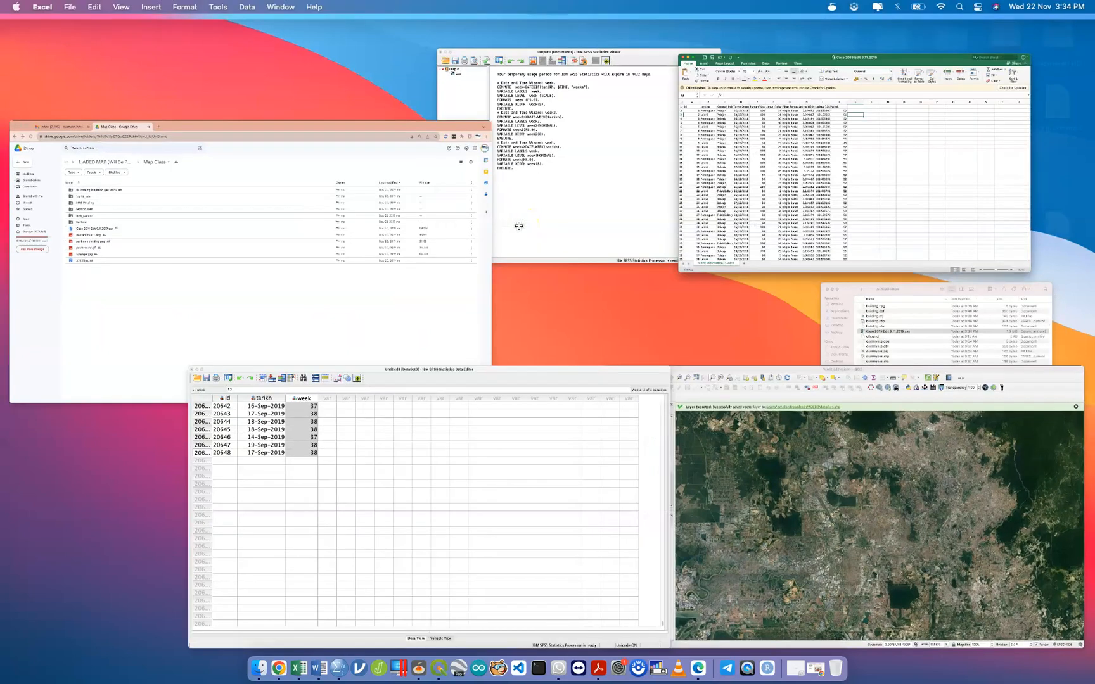
# Decline quitting SPSS so the data editor stays open, then show all open windows.
pyautogui.click(380, 411)
pyautogui.scroll(20, 263, 172)
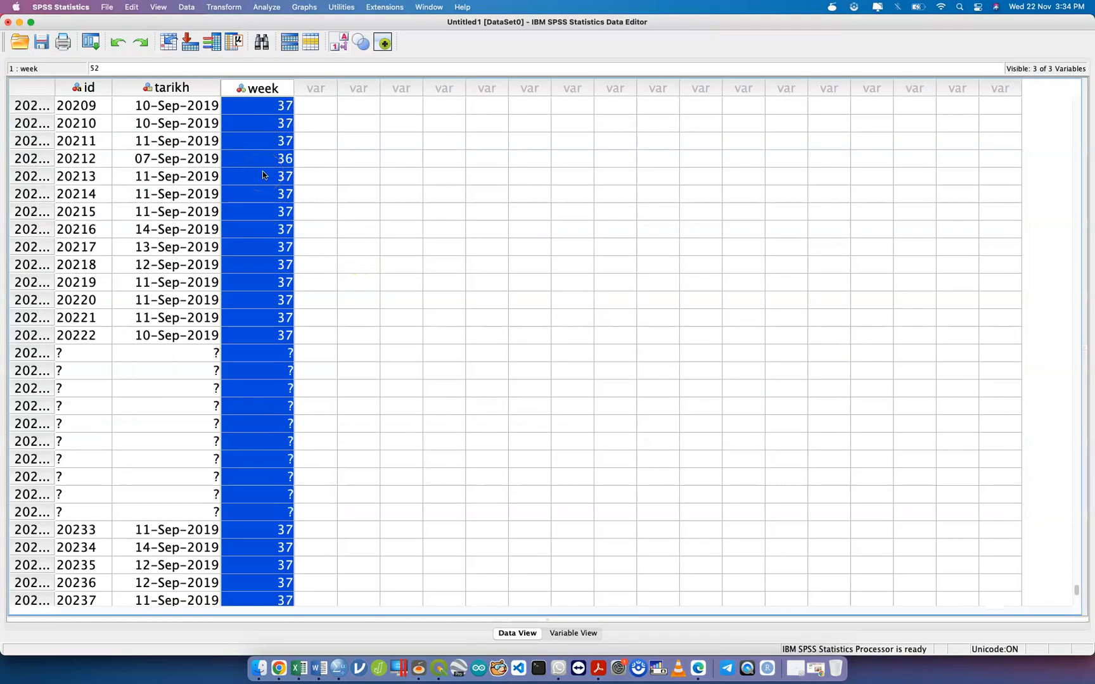
pyautogui.scroll(20, 263, 175)
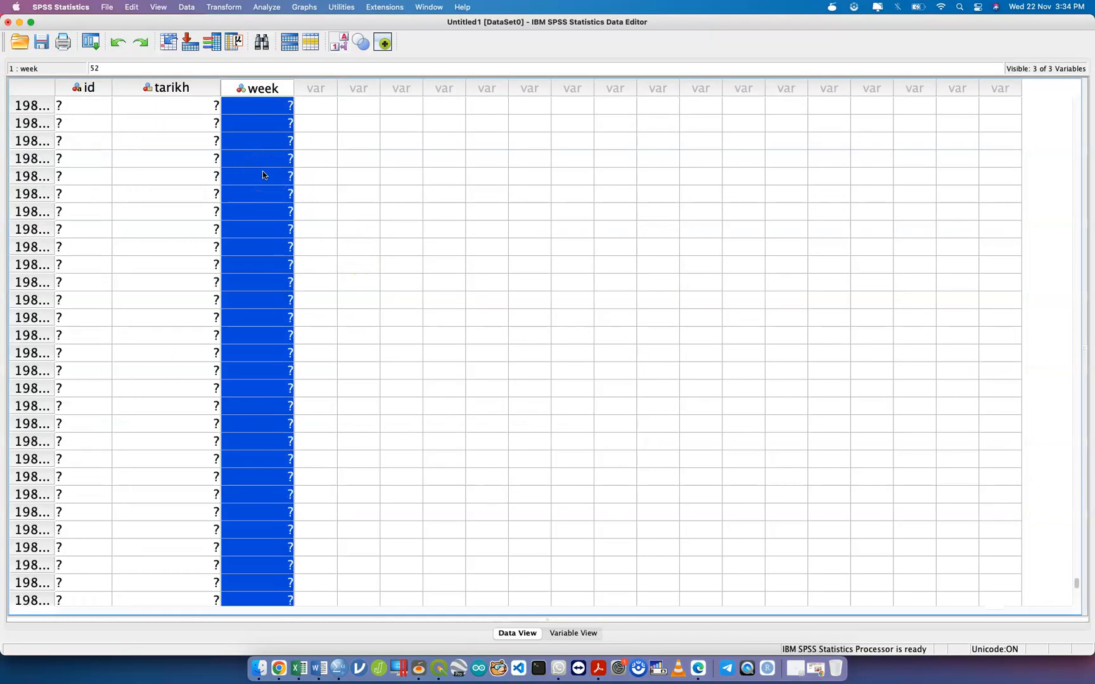
pyautogui.click(6, 23)
pyautogui.click(622, 374)
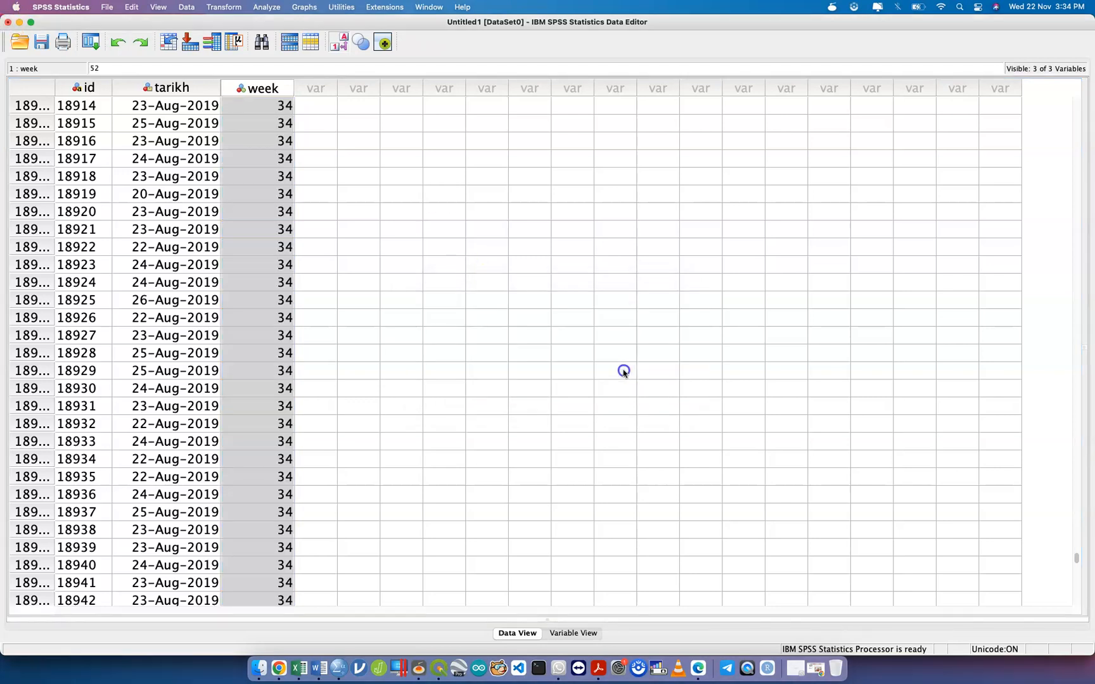
pyautogui.hotkey('ctrl', 'Up')
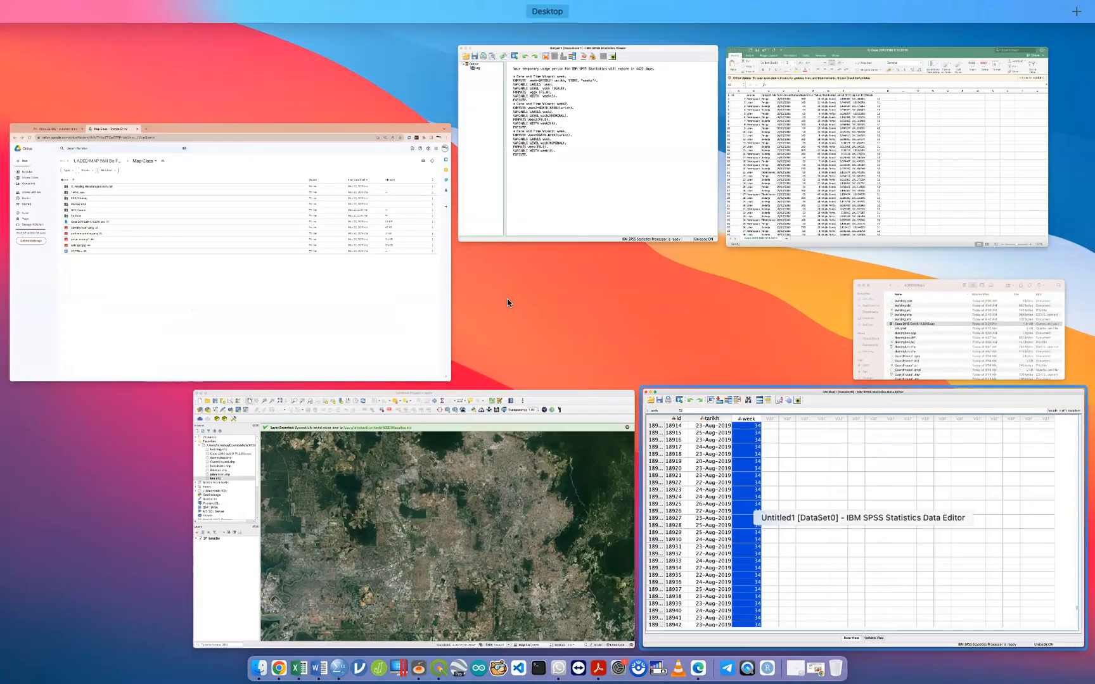
# Permanently delete the old kes.shp files from the QGIS Browser.
pyautogui.click(431, 506)
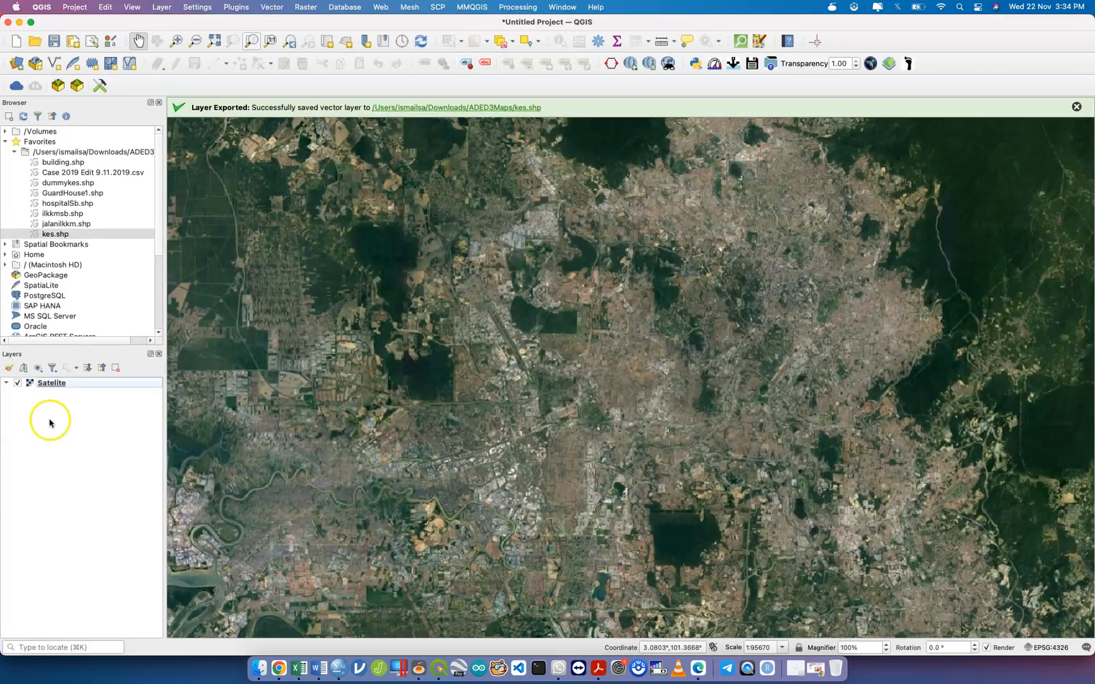
pyautogui.rightClick(64, 234)
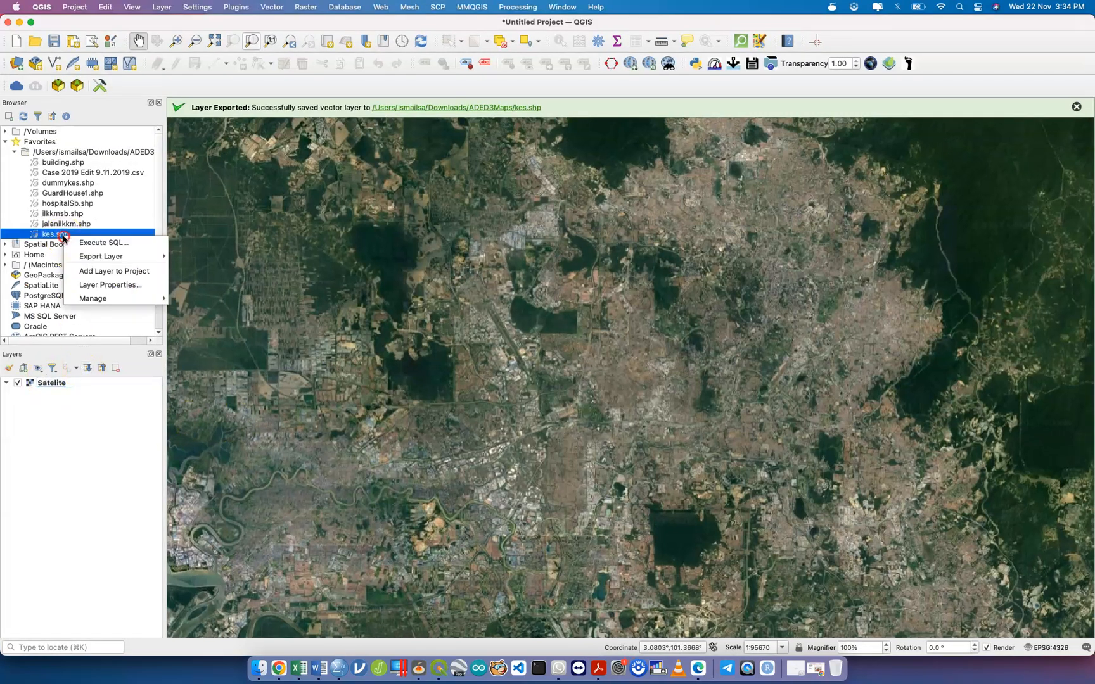
pyautogui.moveTo(146, 298)
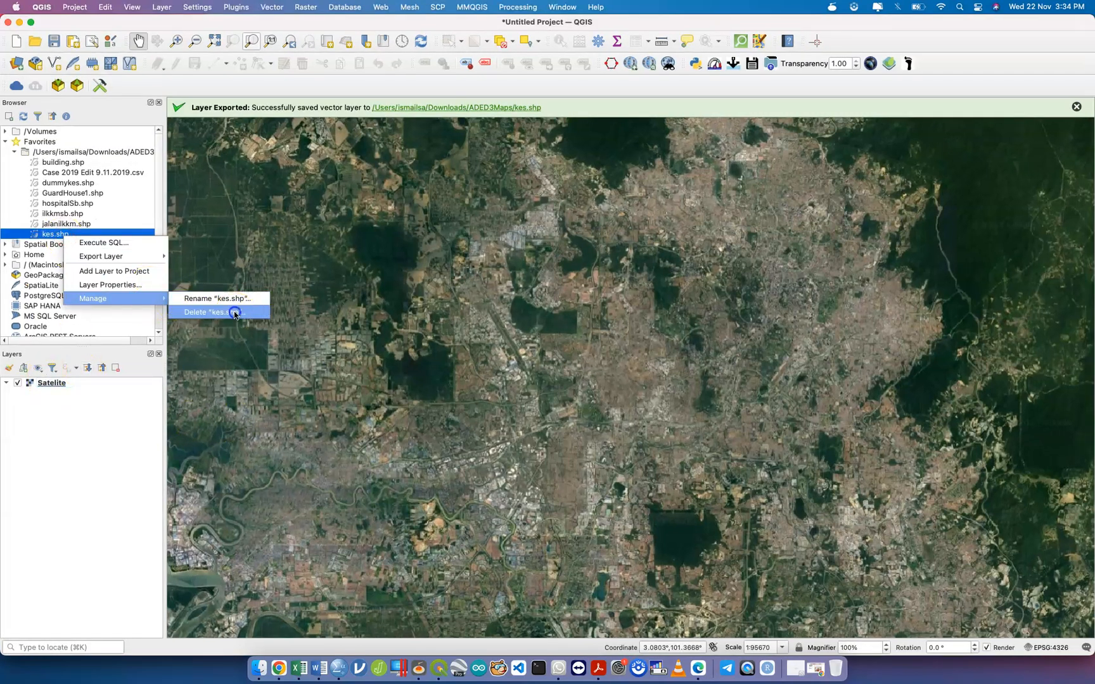
pyautogui.click(232, 314)
pyautogui.click(614, 343)
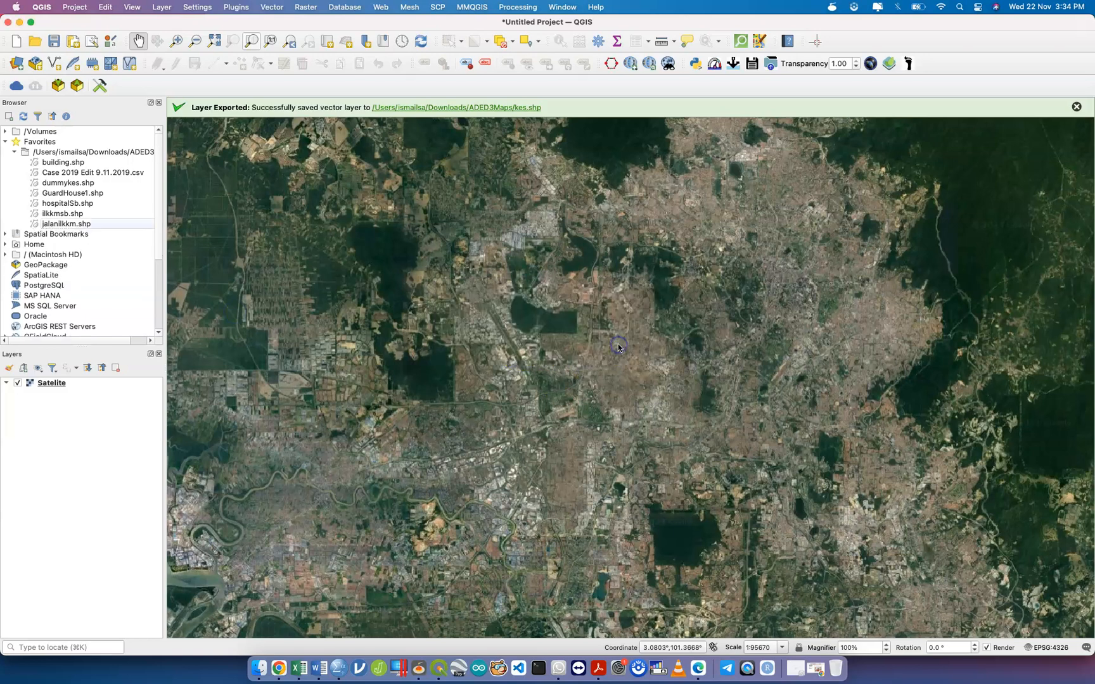
# Load Case 2019 Edit 9.11.2019.csv as delimited text with X=Lngitud (ISO), Y=Latitud (ISO).
pyautogui.click(161, 7)
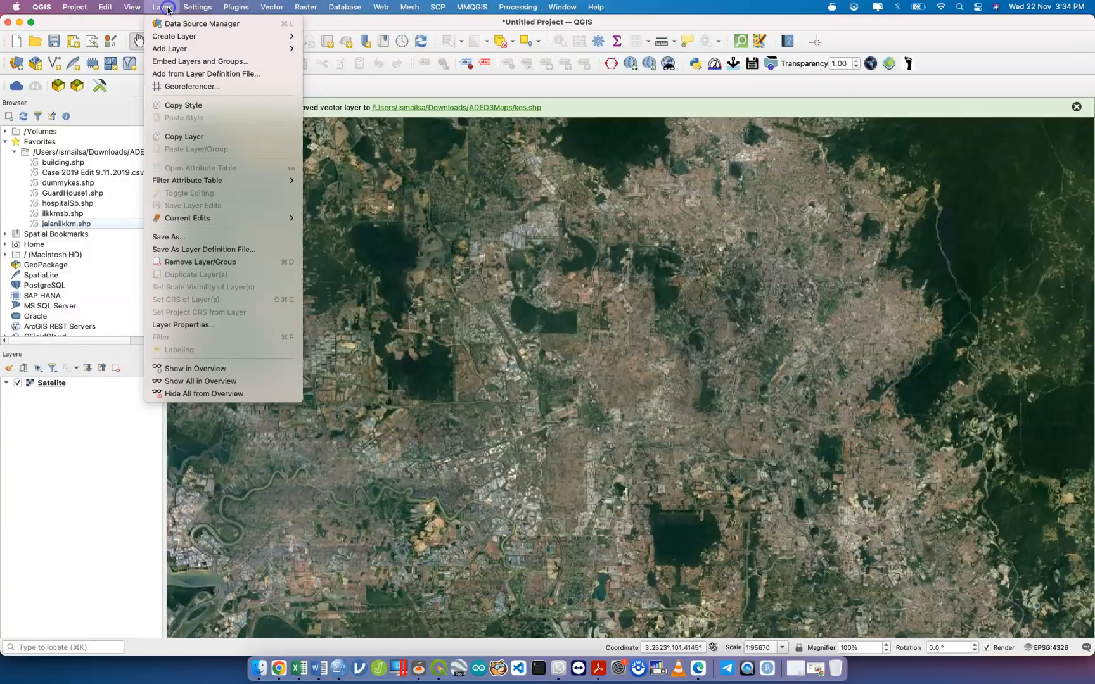
pyautogui.moveTo(278, 49)
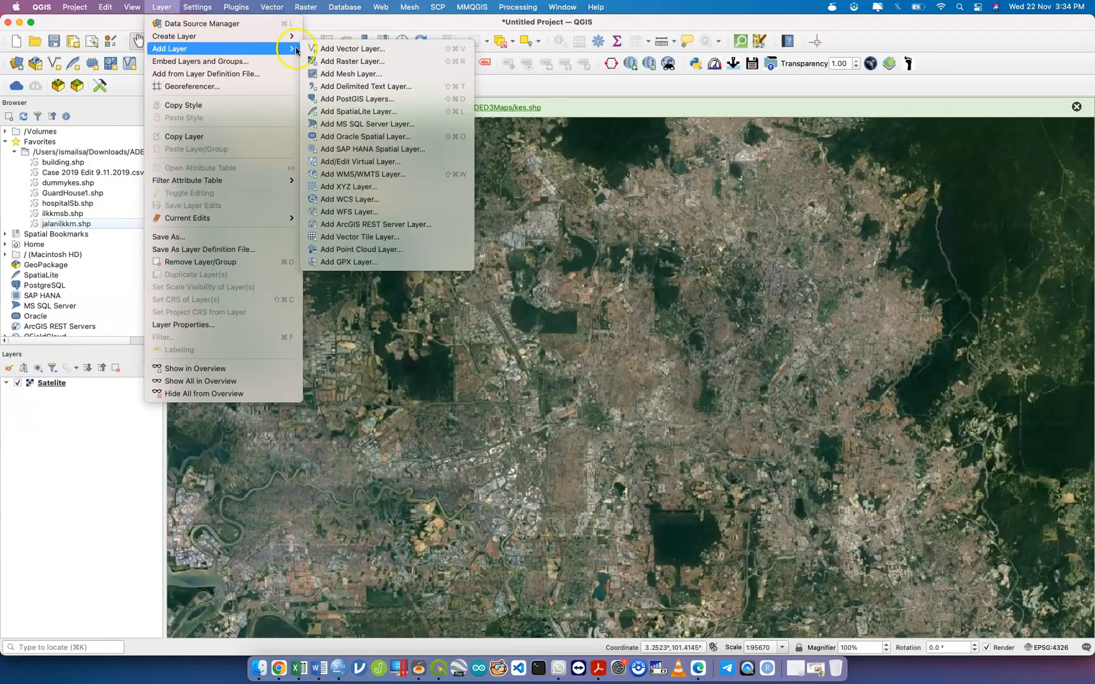
pyautogui.click(380, 86)
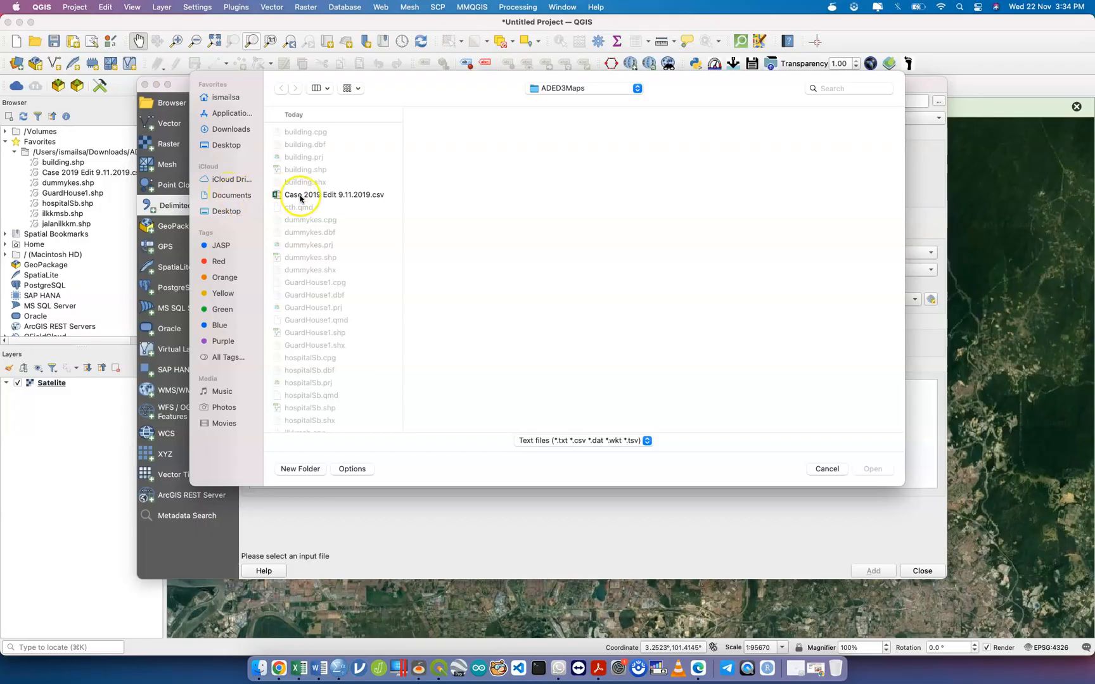
pyautogui.click(300, 196)
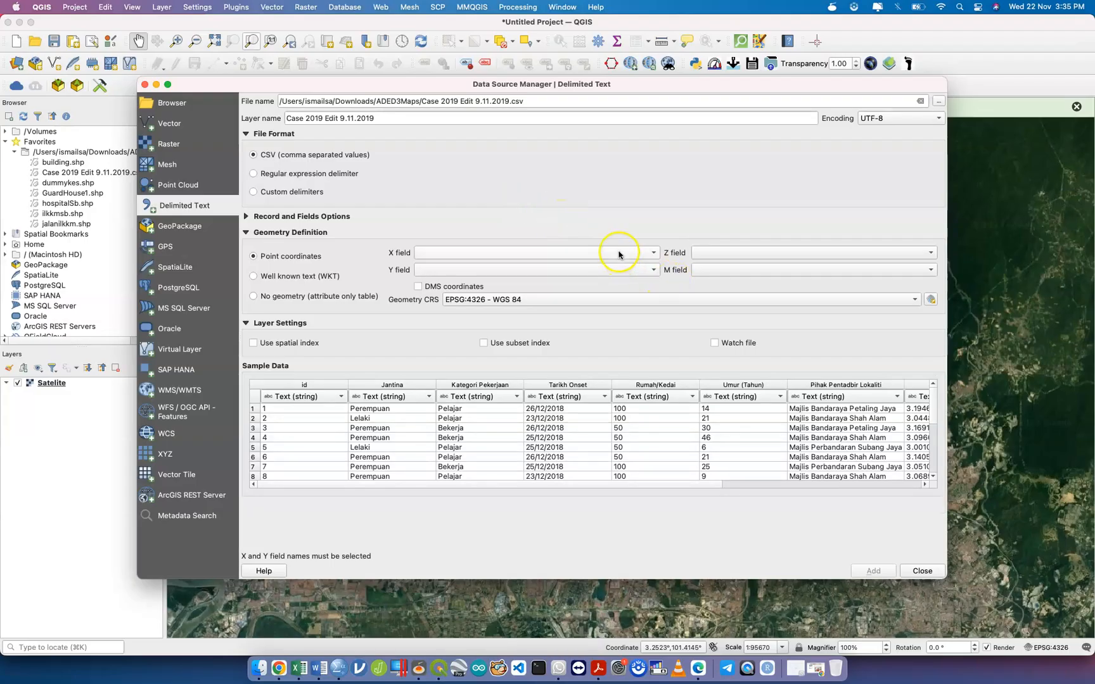
pyautogui.click(619, 255)
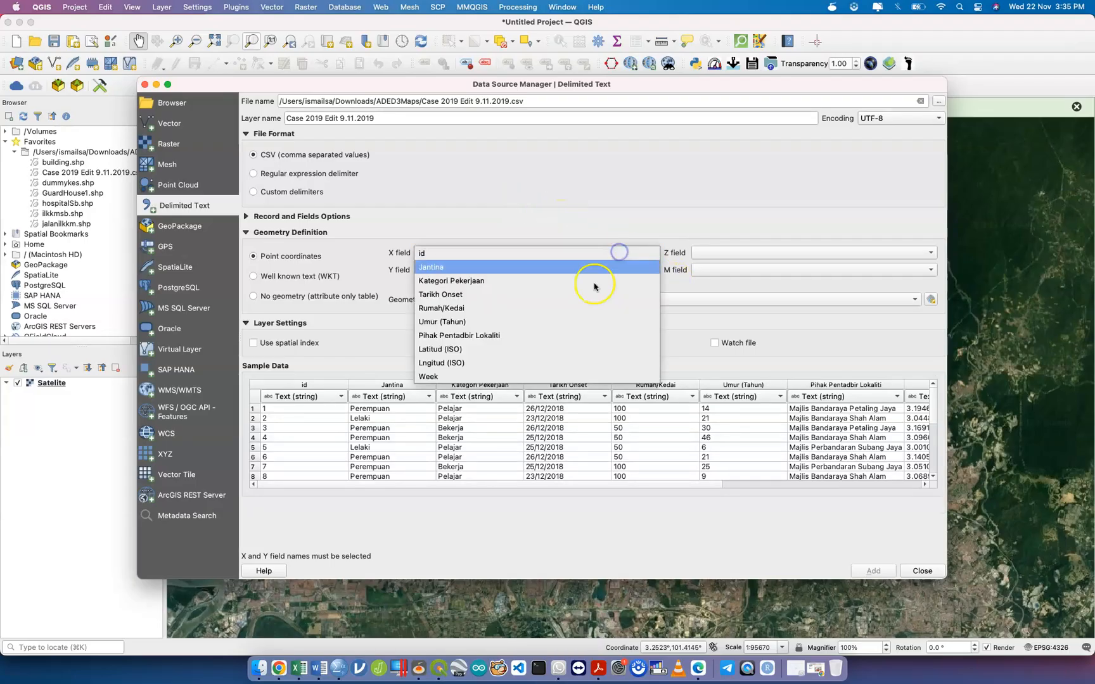
pyautogui.click(547, 363)
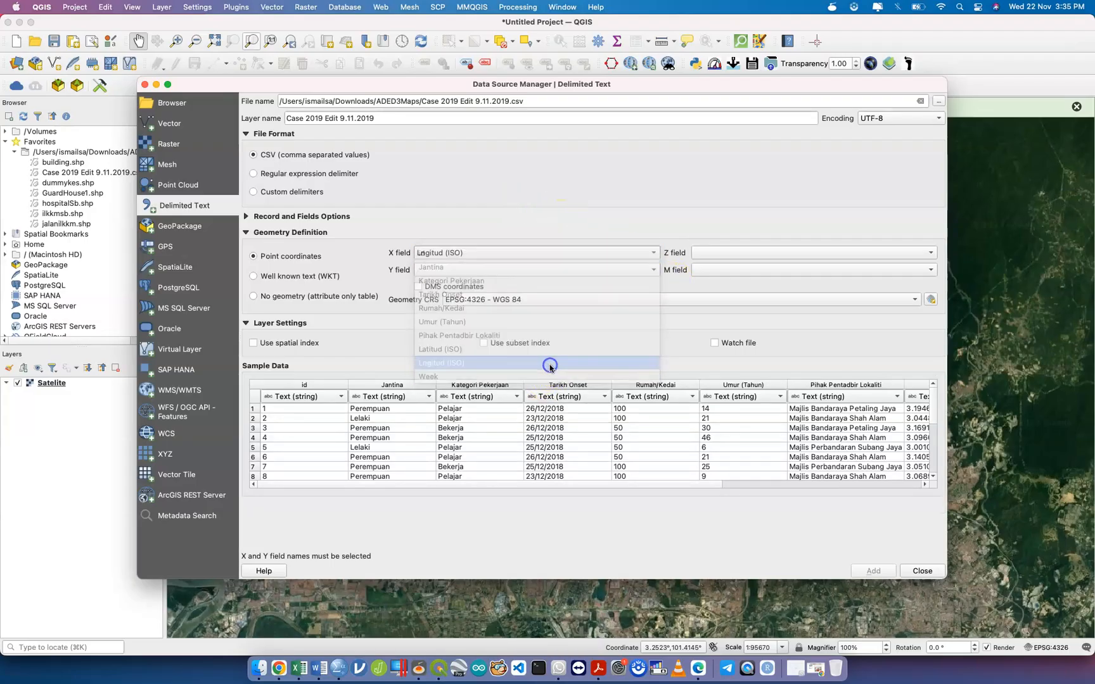
pyautogui.click(538, 267)
pyautogui.click(500, 366)
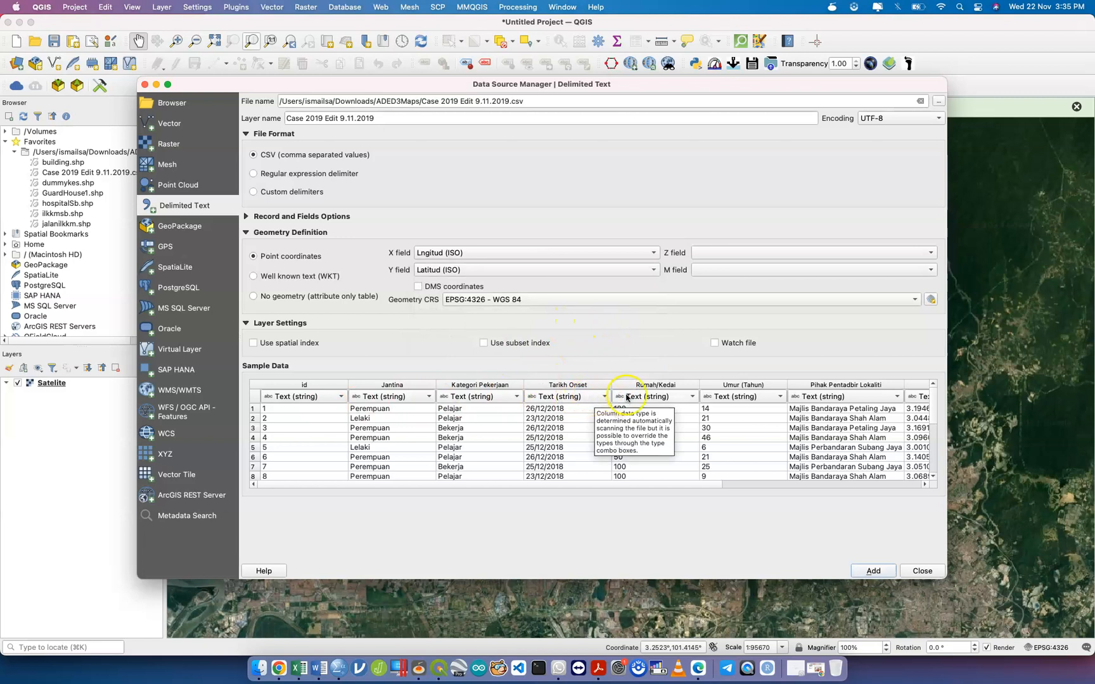
# Set Rumah/Kedai, Umur (Tahun), Week and id to integer types and add the point layer.
pyautogui.click(654, 396)
pyautogui.click(663, 411)
pyautogui.click(738, 398)
pyautogui.click(740, 411)
pyautogui.click(844, 485)
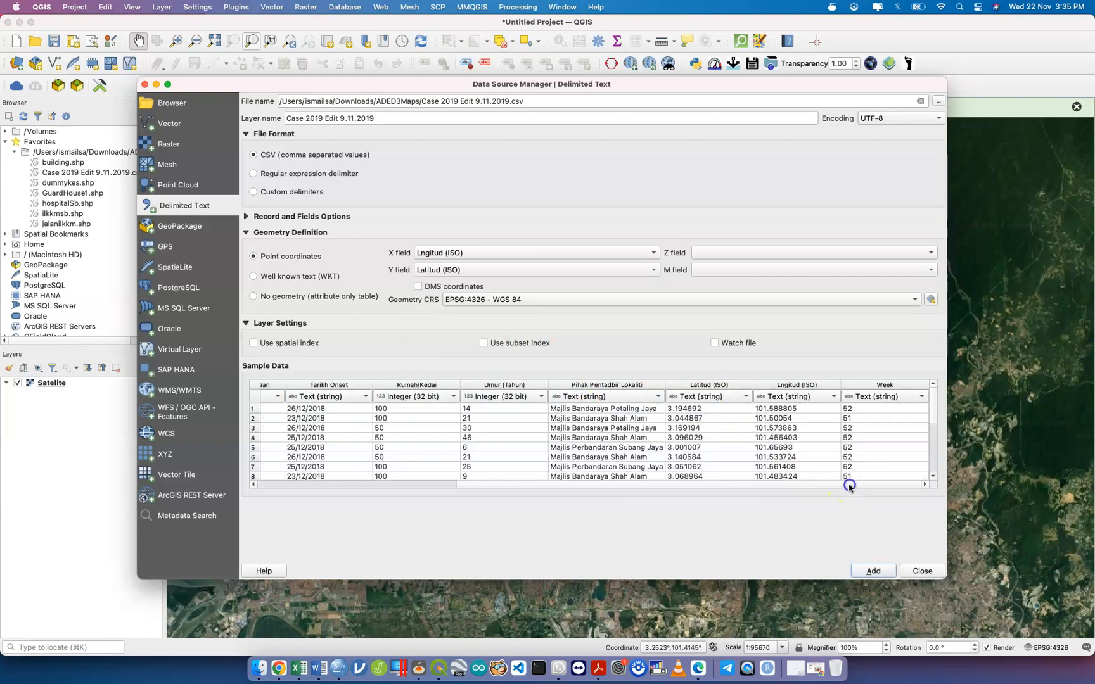
pyautogui.click(891, 398)
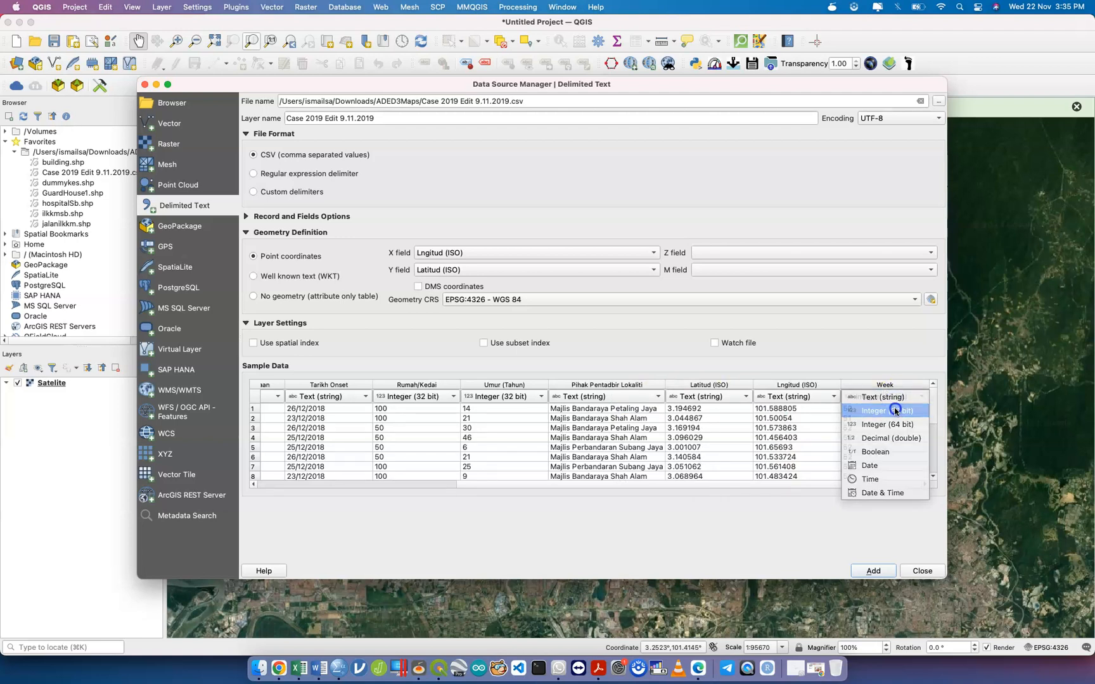
pyautogui.click(889, 410)
pyautogui.moveTo(692, 486); pyautogui.dragTo(492, 485)
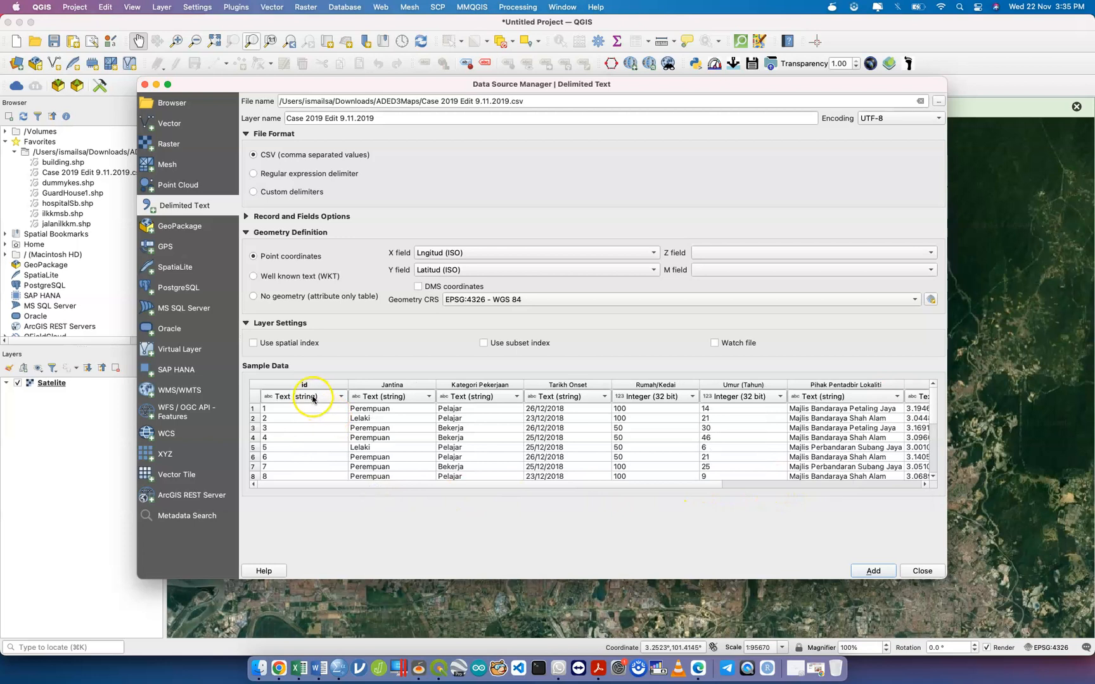
pyautogui.click(312, 398)
pyautogui.click(311, 410)
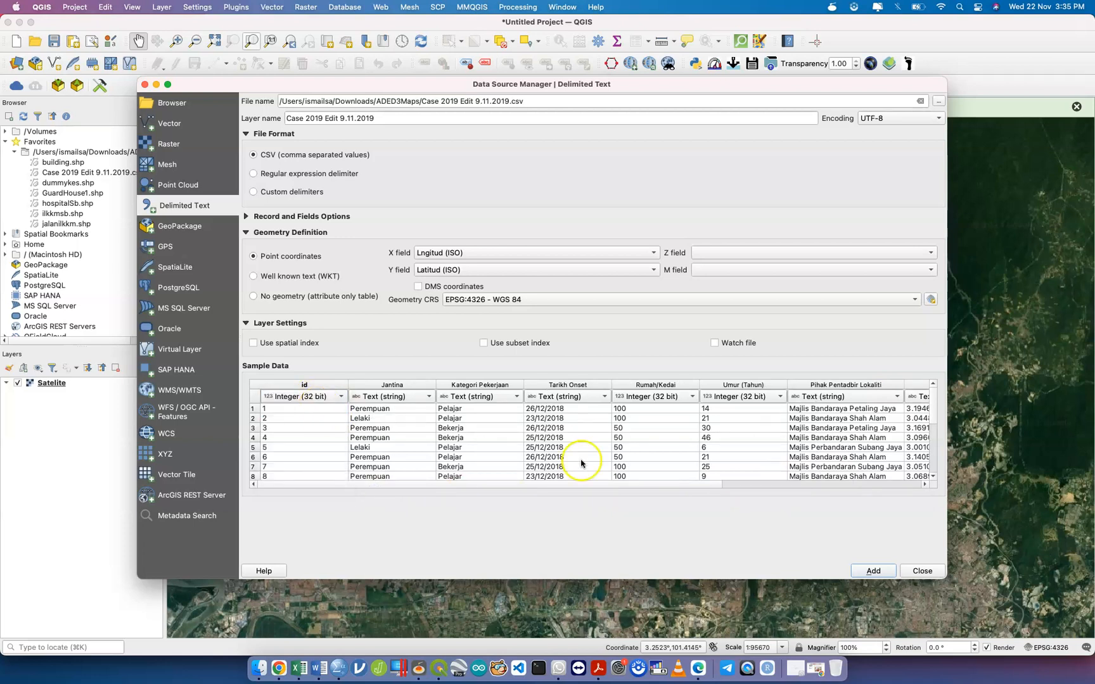
pyautogui.click(874, 571)
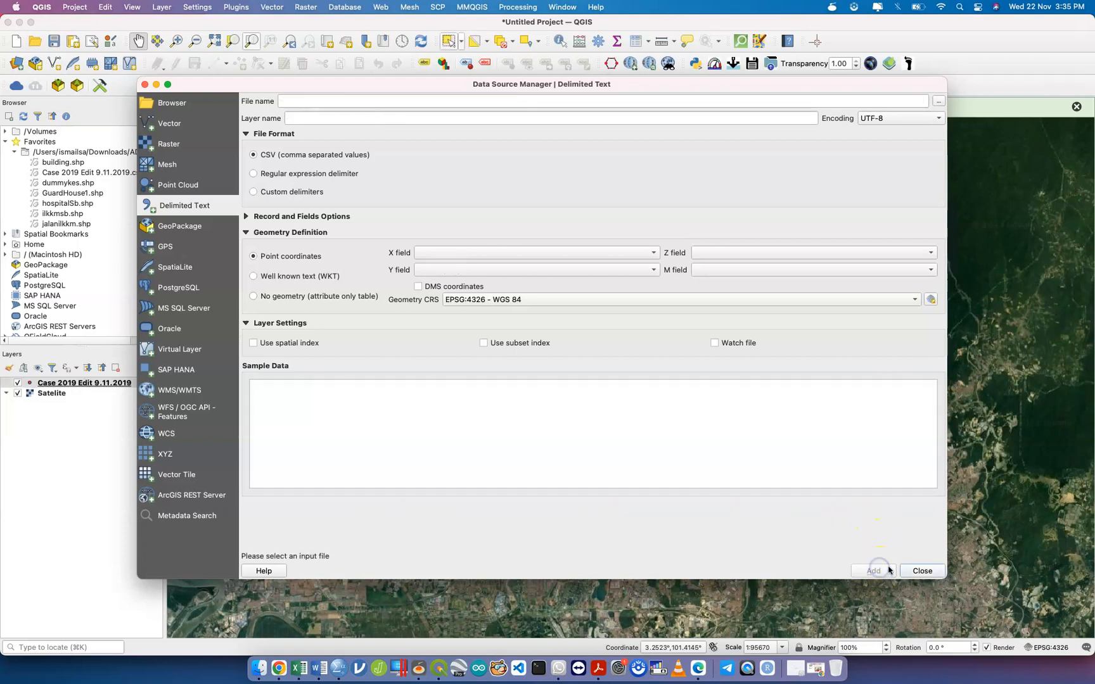
# Export the CSV case layer as kes.shp in the ADED3Maps folder and add it to the map.
pyautogui.click(920, 570)
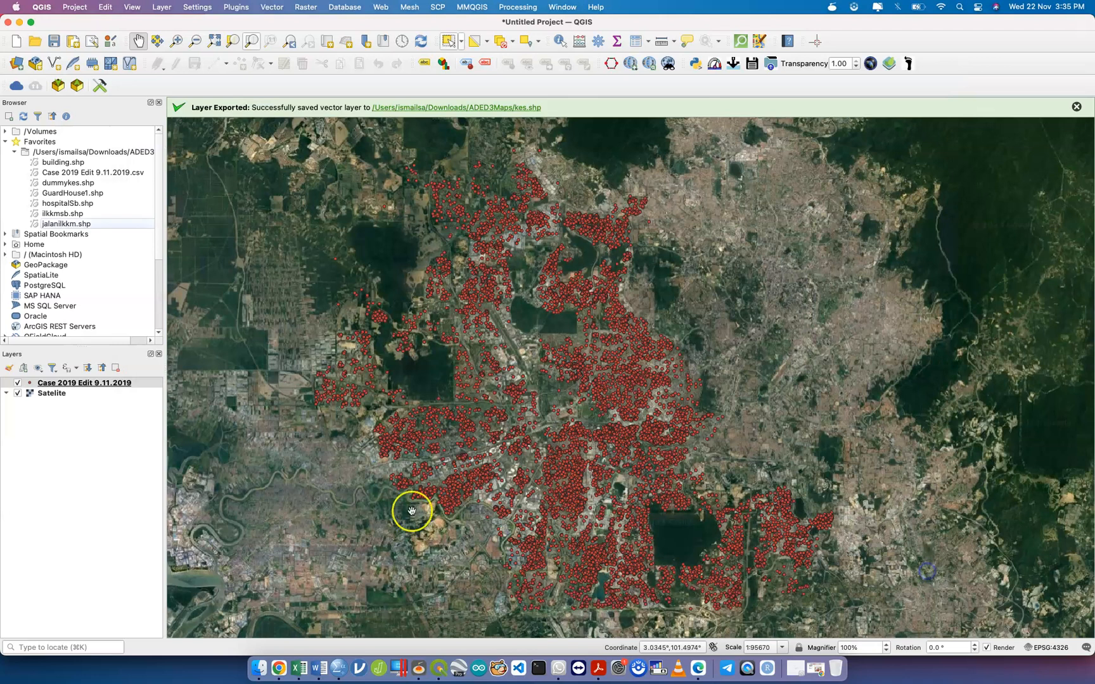
pyautogui.rightClick(121, 384)
pyautogui.moveTo(232, 604)
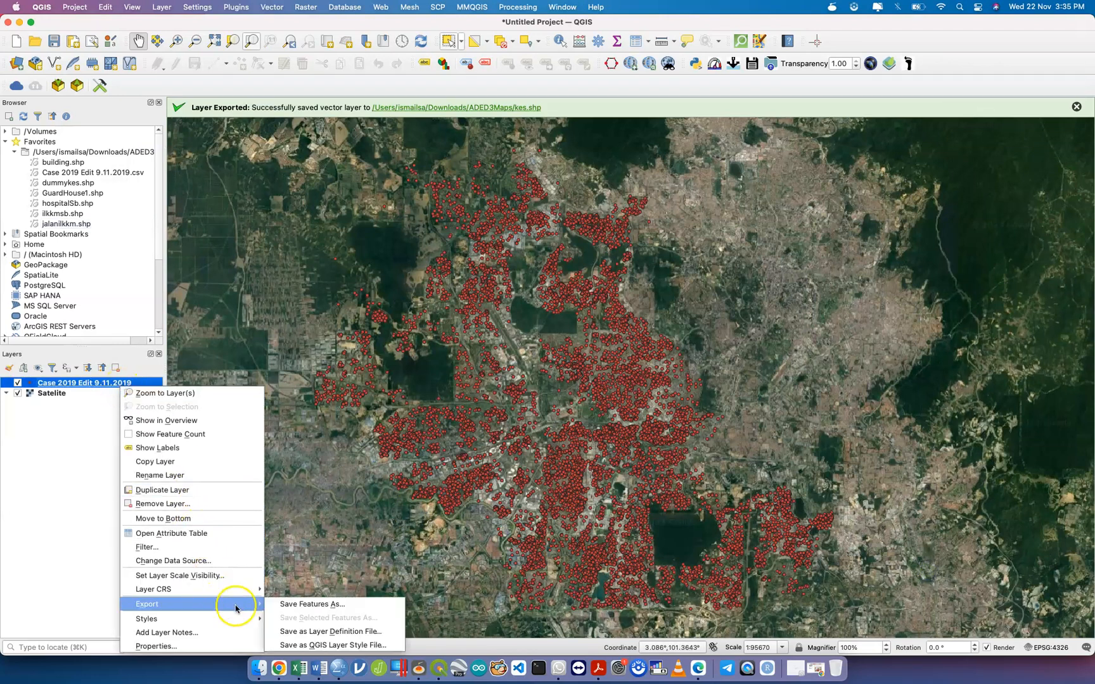
pyautogui.click(281, 604)
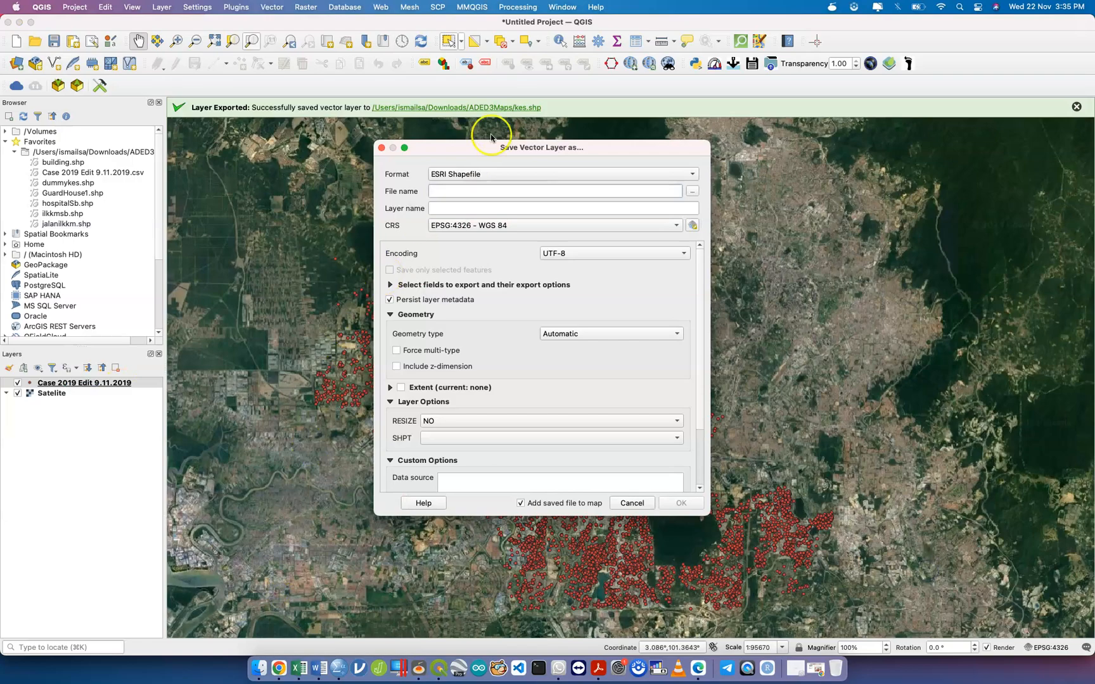
pyautogui.click(694, 190)
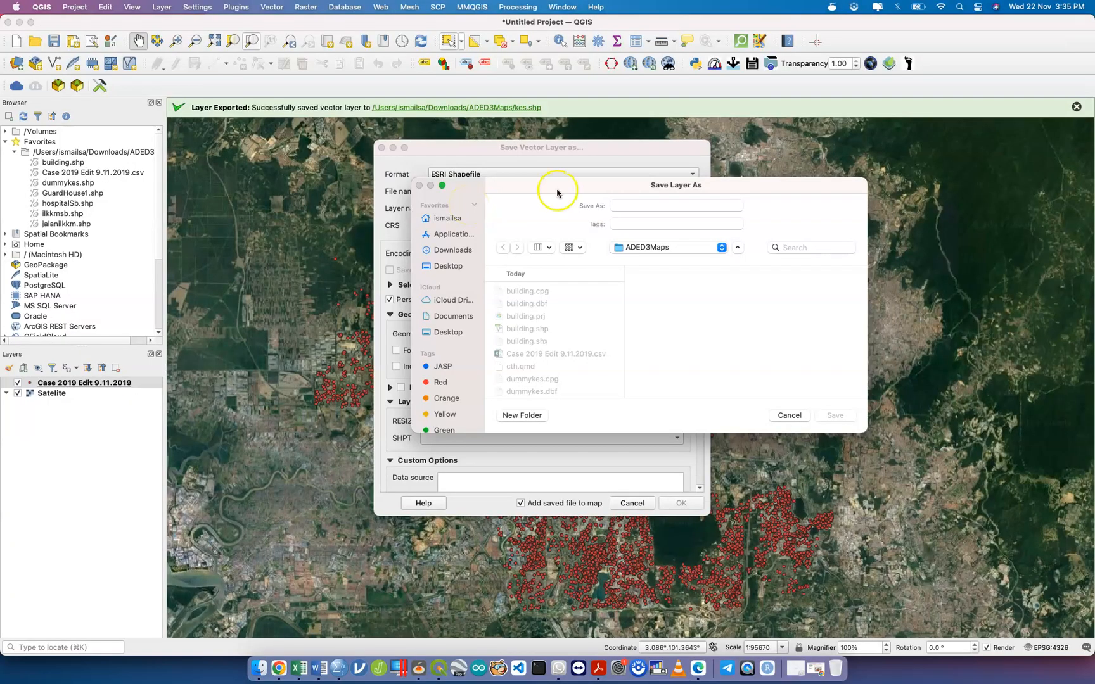
pyautogui.click(638, 203)
pyautogui.write('kes')
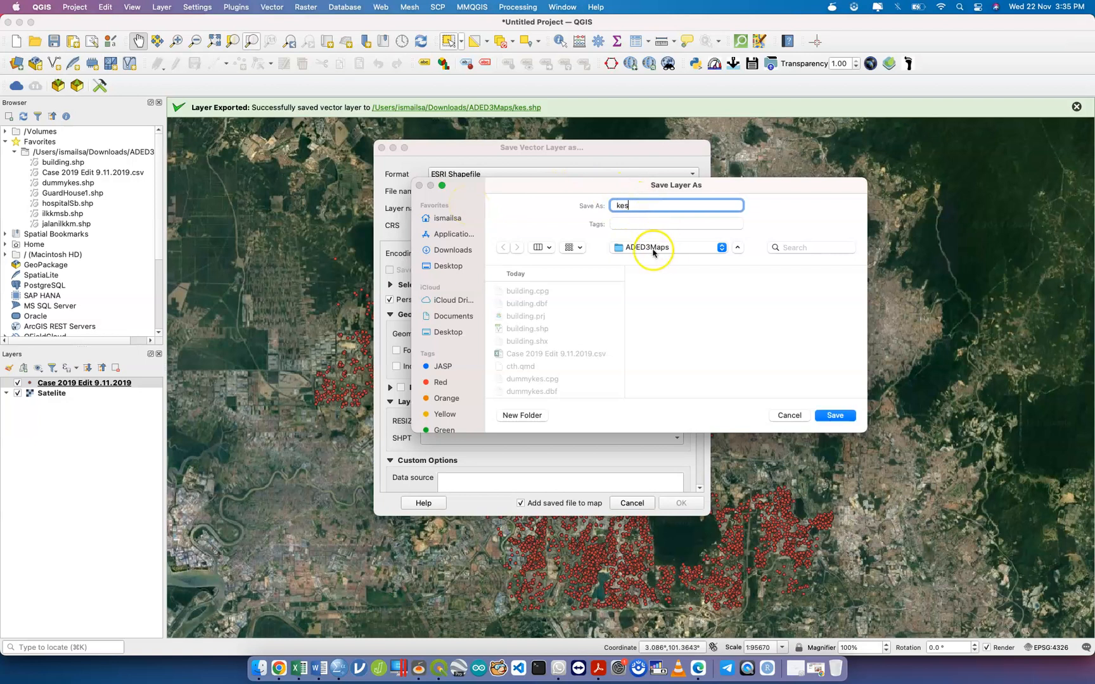
pyautogui.click(837, 415)
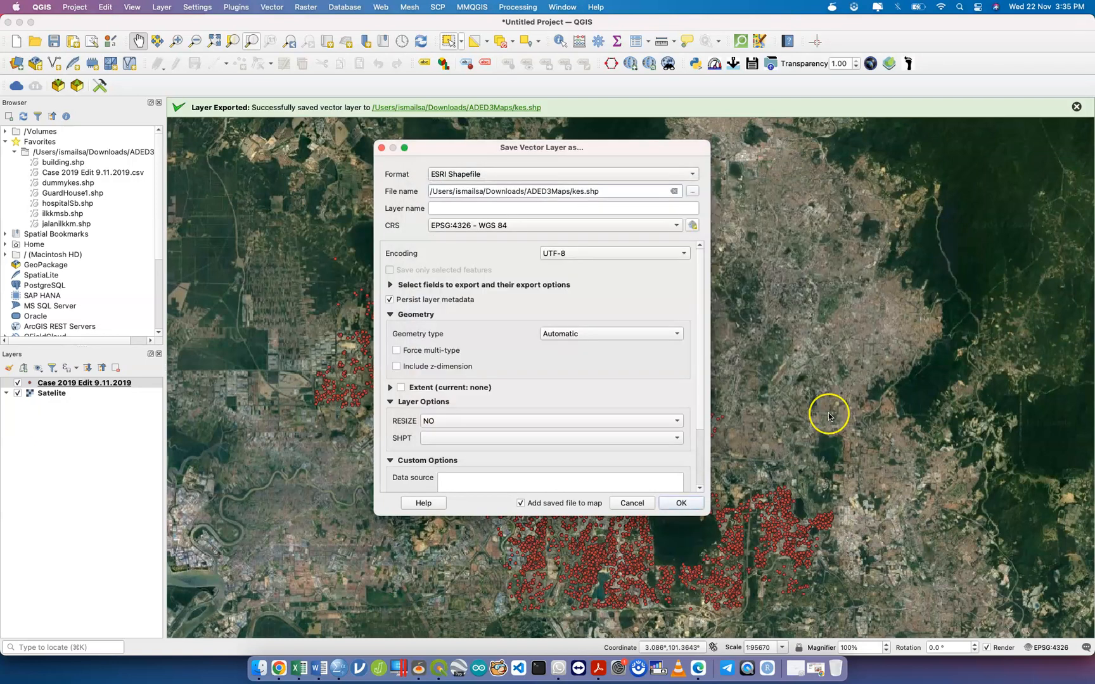
pyautogui.click(692, 512)
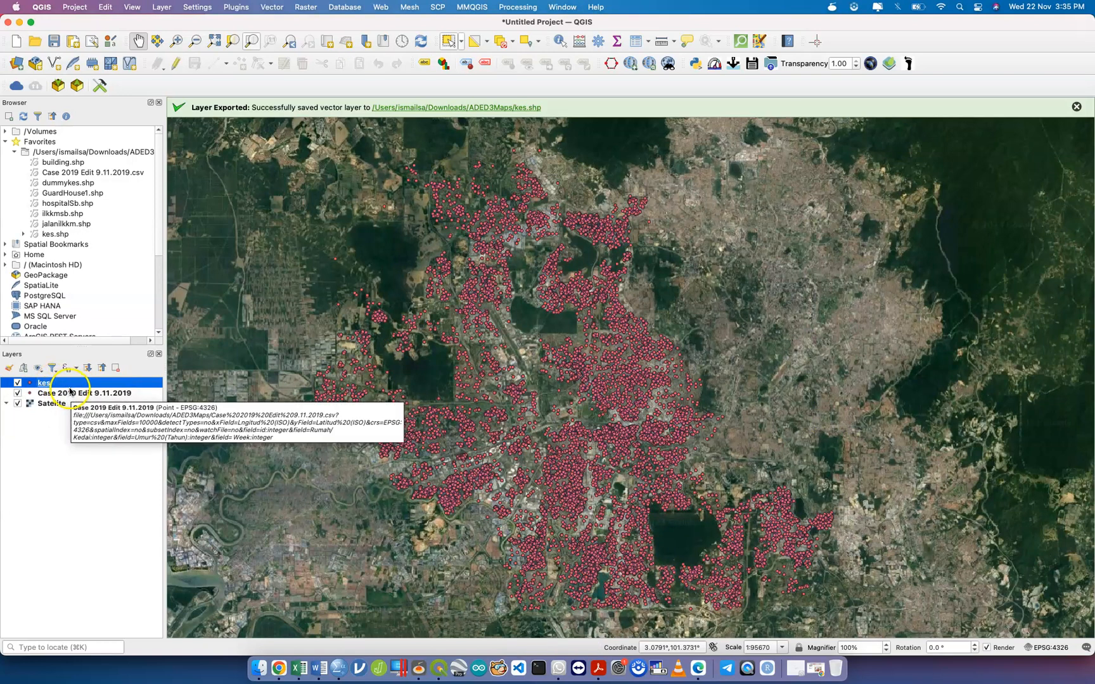
# Remove the CSV case layer from the map.
pyautogui.rightClick(71, 392)
pyautogui.click(150, 227)
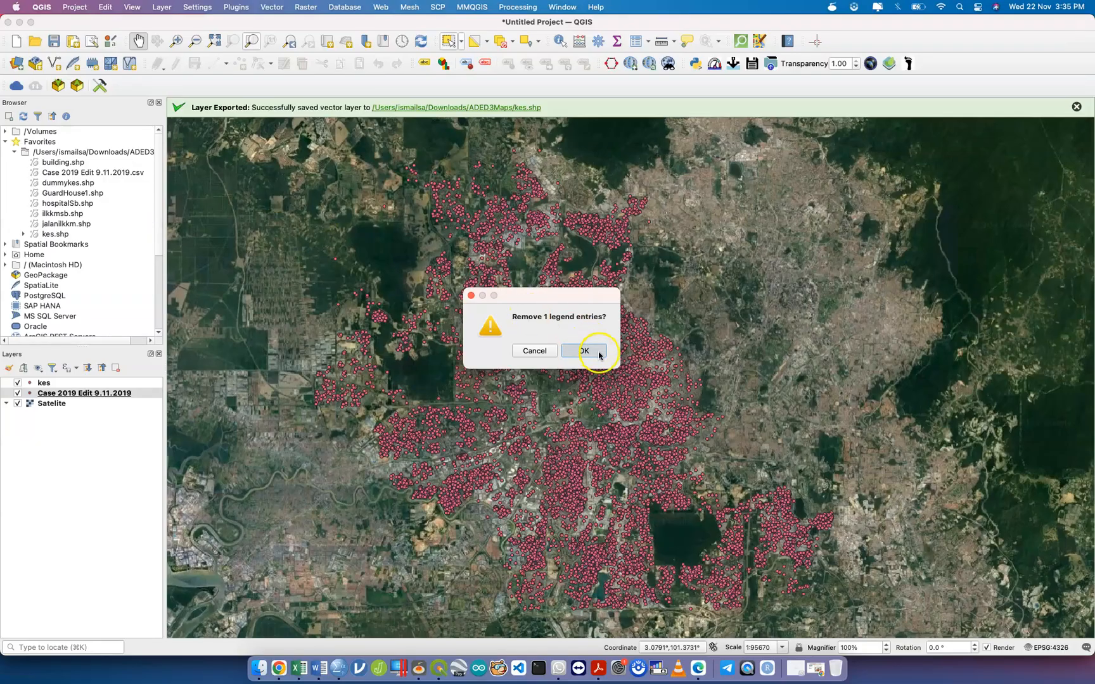
pyautogui.click(593, 352)
# Open the kes layer's attribute table.
pyautogui.click(73, 383)
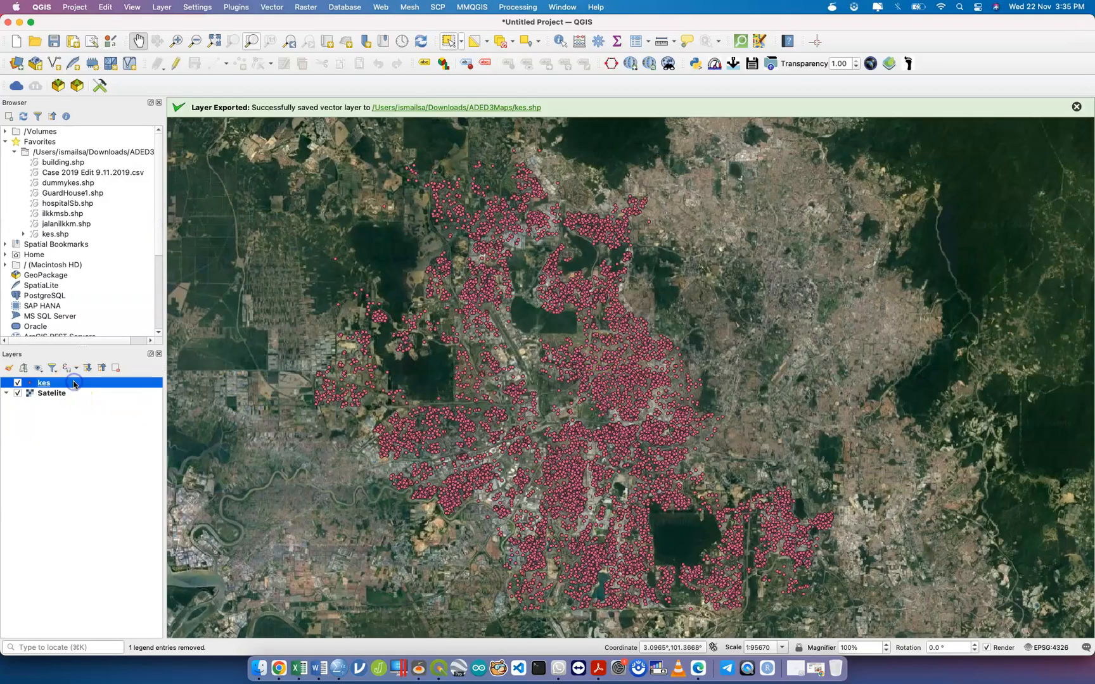
pyautogui.rightClick(74, 383)
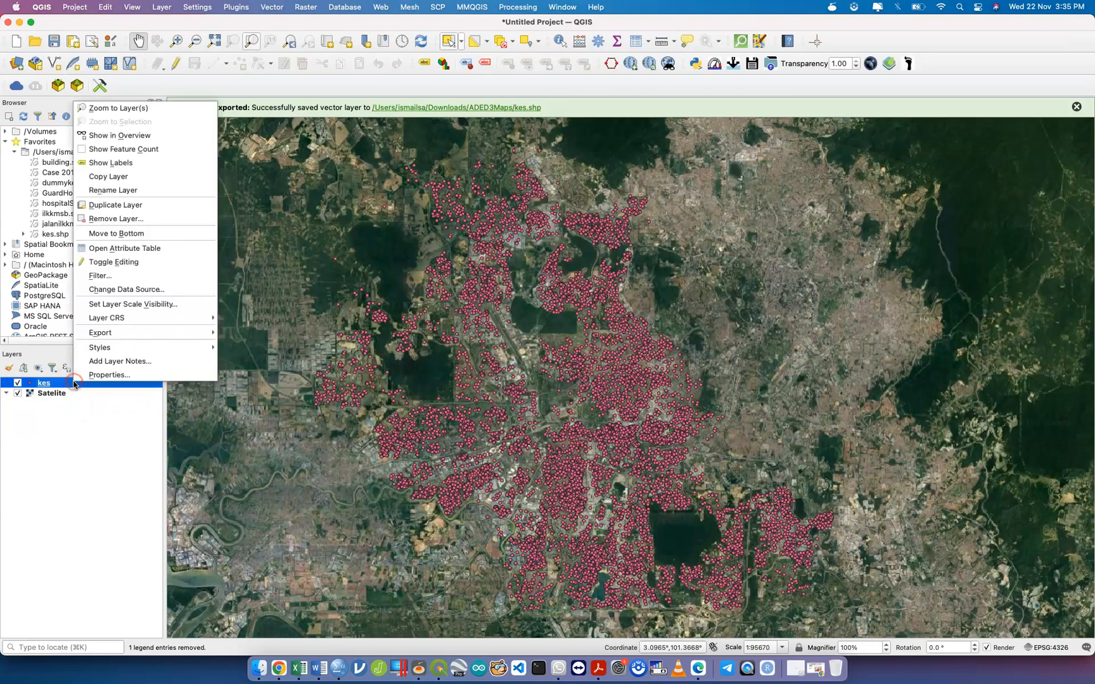
pyautogui.click(152, 249)
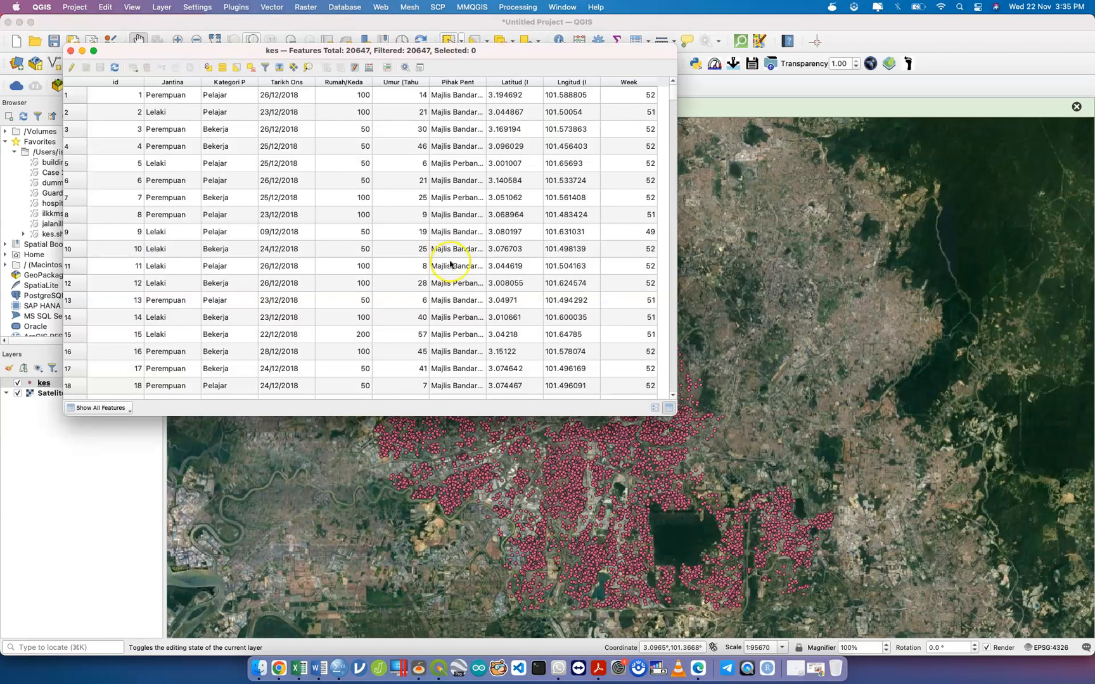